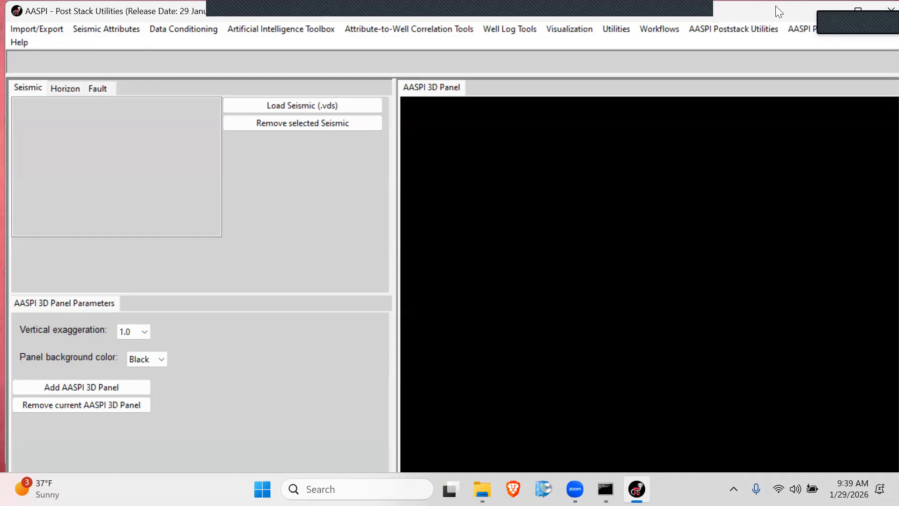
# - Open the aaspi_util poststack utilities window and reposition it so its title and menus are fully visible
pyautogui.moveTo(771, 8); pyautogui.dragTo(768, 25)
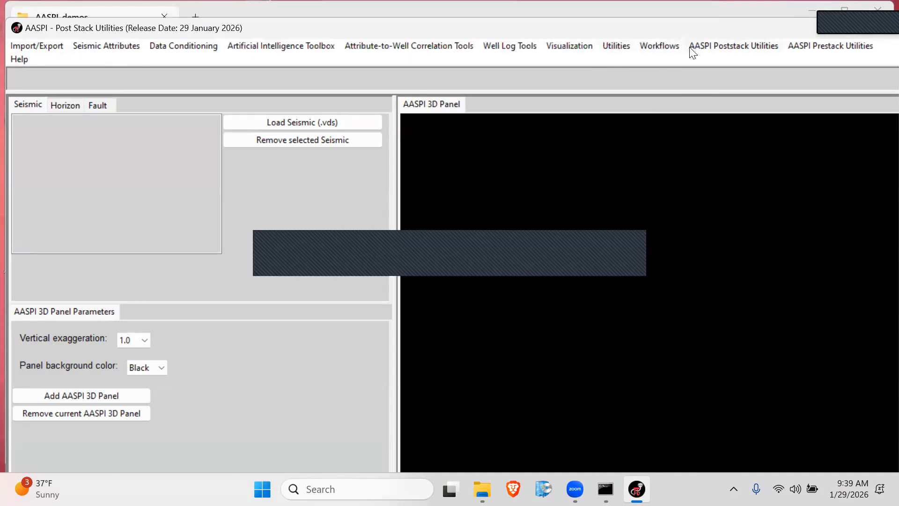
pyautogui.click(722, 47)
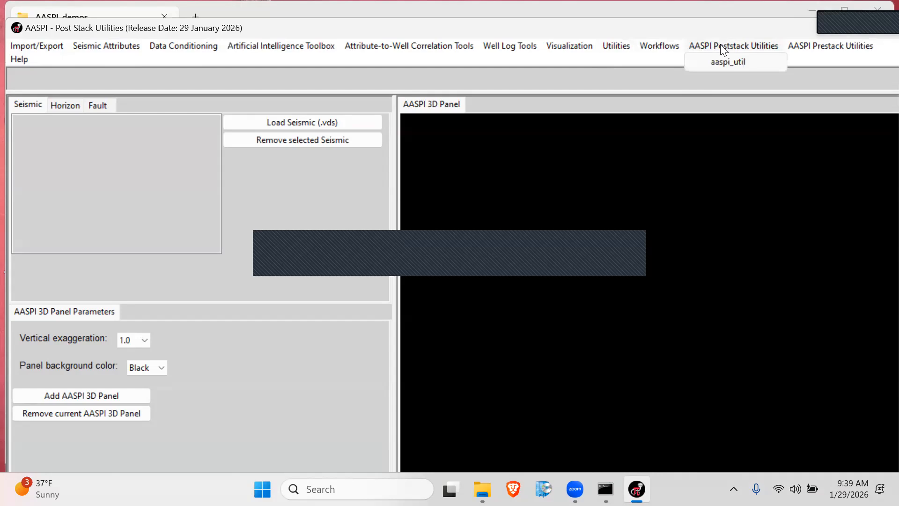
pyautogui.click(732, 65)
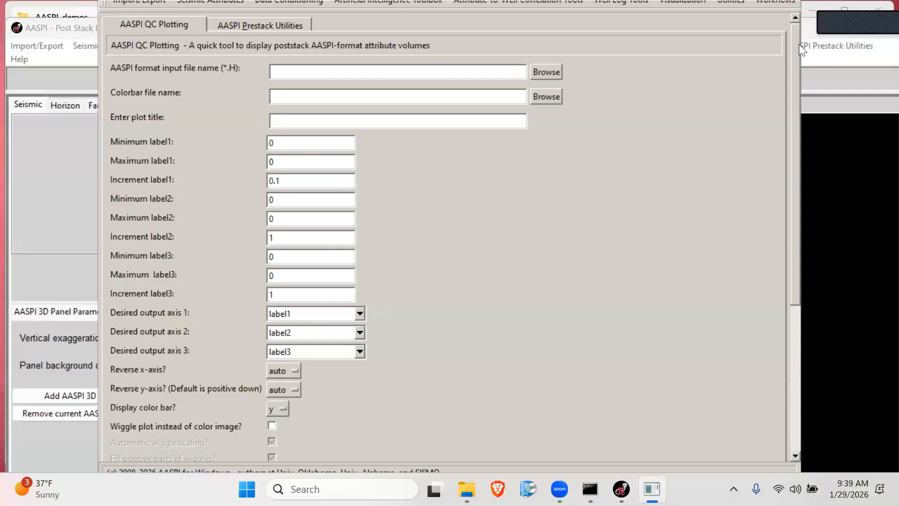
pyautogui.scroll(-2, 788, 60)
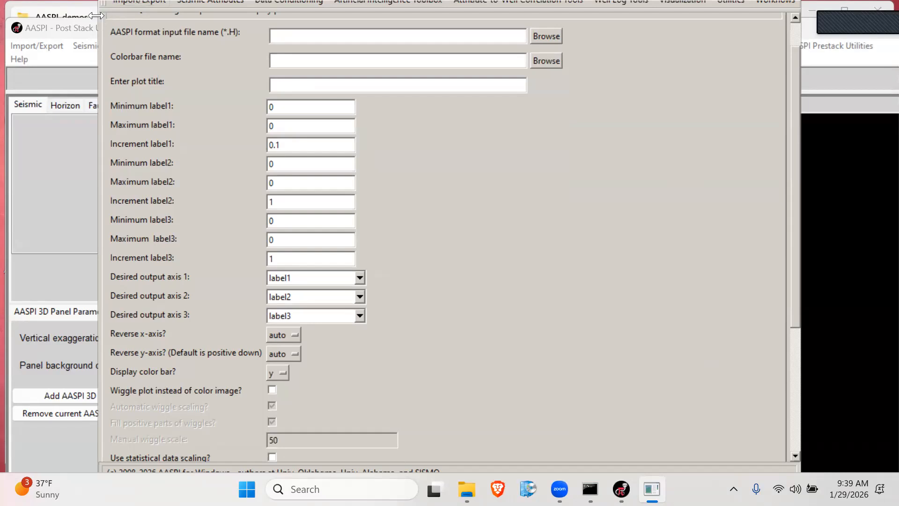
pyautogui.moveTo(96, 15); pyautogui.dragTo(124, 28)
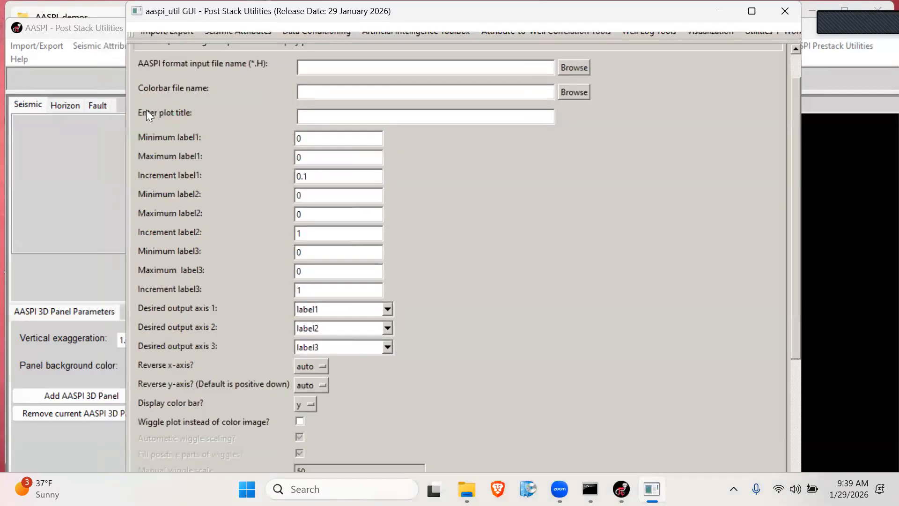
pyautogui.rightClick(664, 479)
pyautogui.click(641, 450)
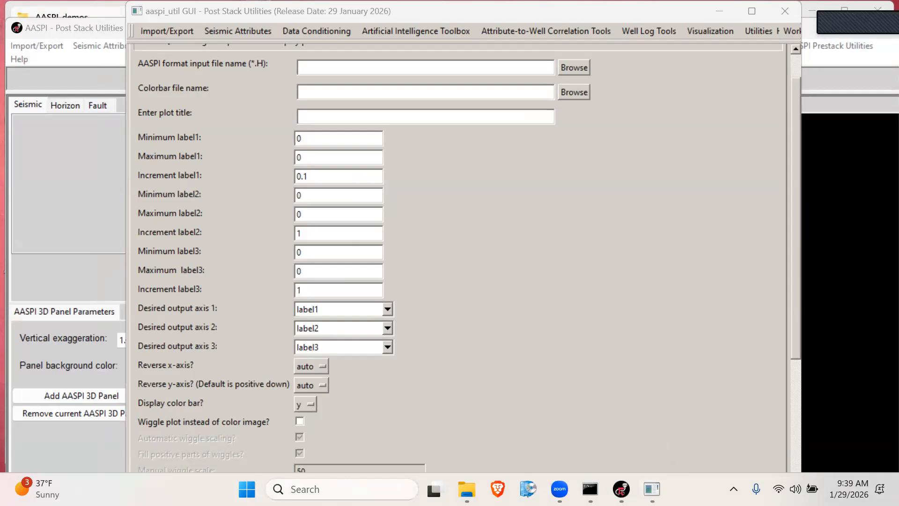
pyautogui.rightClick(700, 487)
pyautogui.click(702, 463)
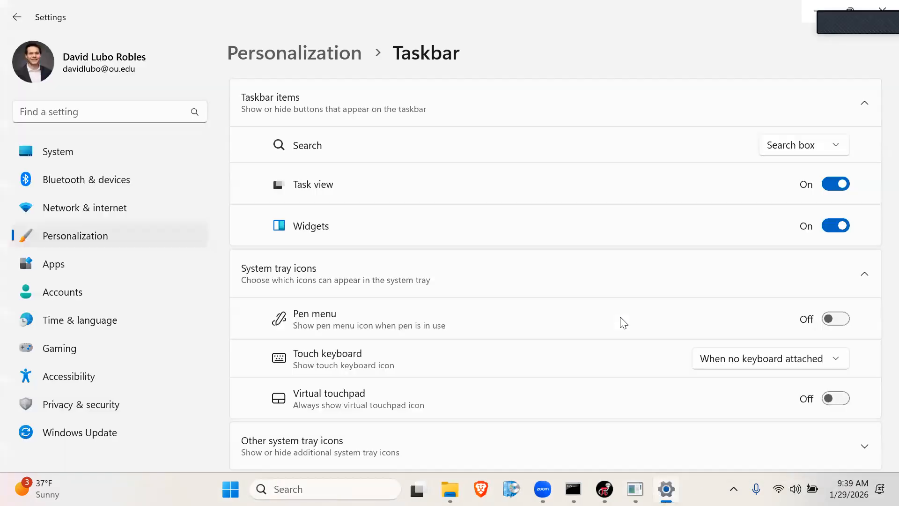
pyautogui.scroll(-10, 594, 236)
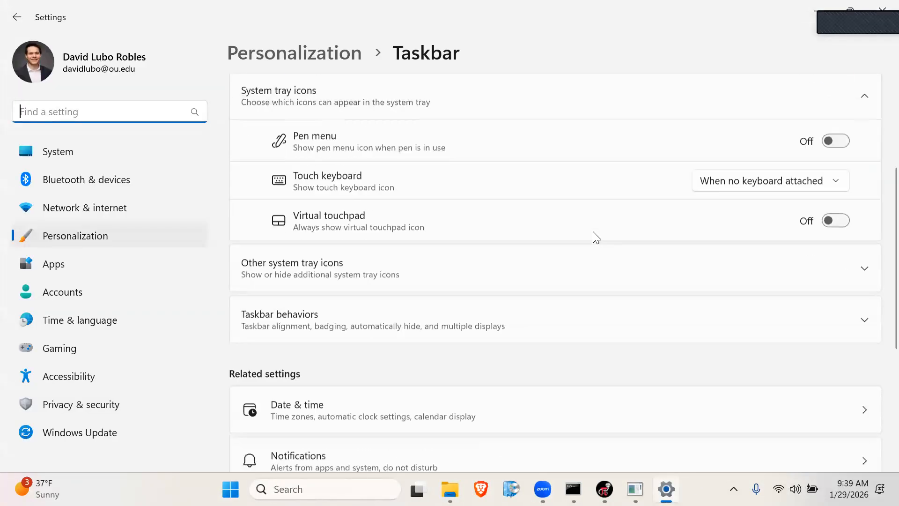
pyautogui.scroll(10, 595, 235)
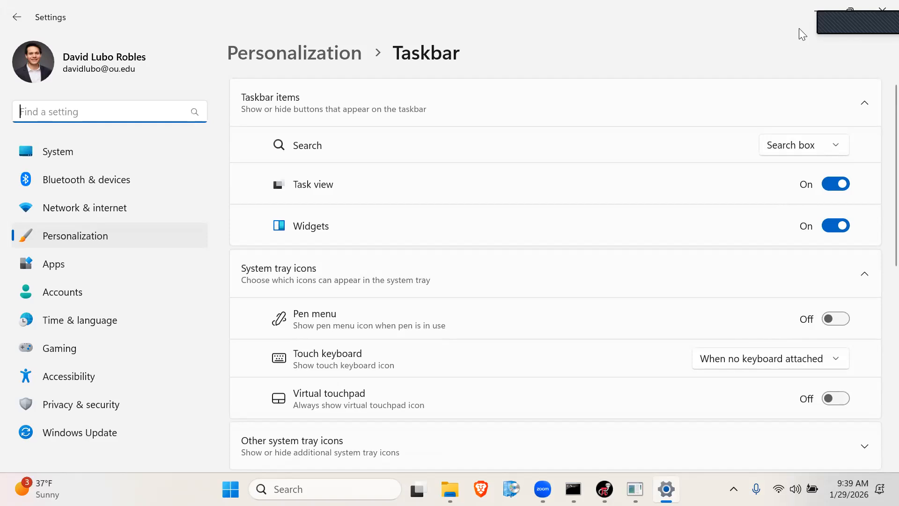
pyautogui.click(851, 10)
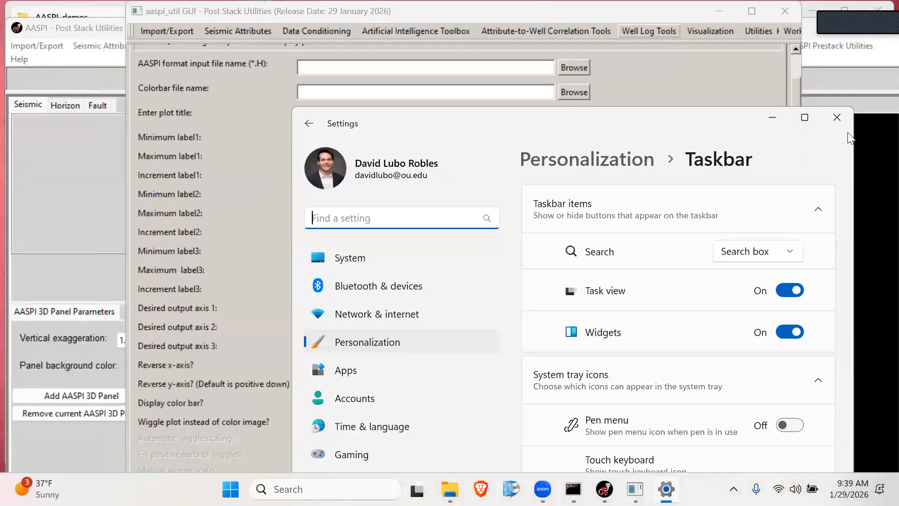
pyautogui.click(834, 117)
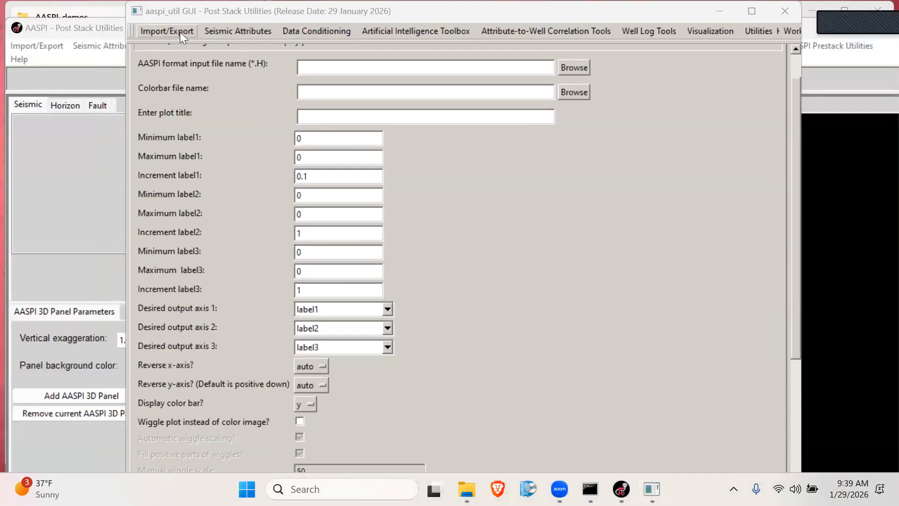
# - Look through the tool categories of the aaspi_util window and close the window
pyautogui.click(154, 30)
pyautogui.moveTo(299, 31)
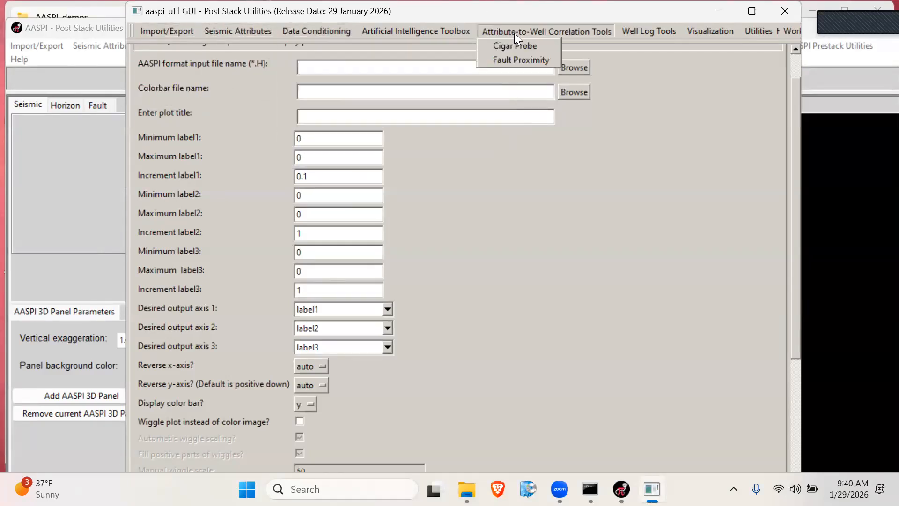
pyautogui.moveTo(827, 39)
pyautogui.click(783, 16)
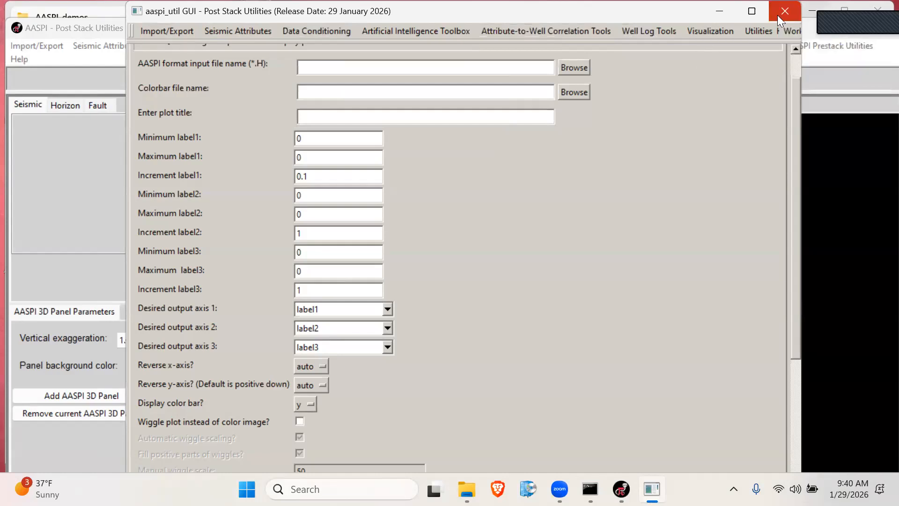
pyautogui.click(778, 14)
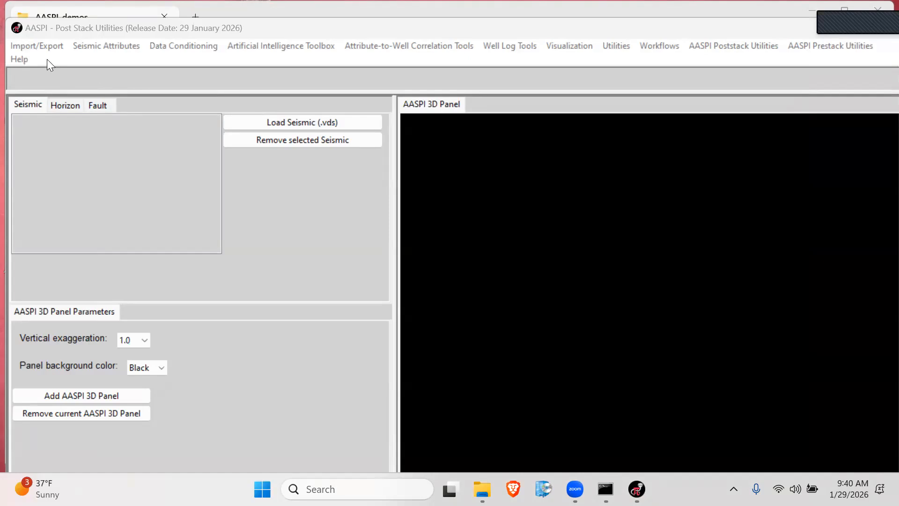
# - Open the import tool that converts a 3D SEGY-format volume to AASPI format
pyautogui.click(46, 45)
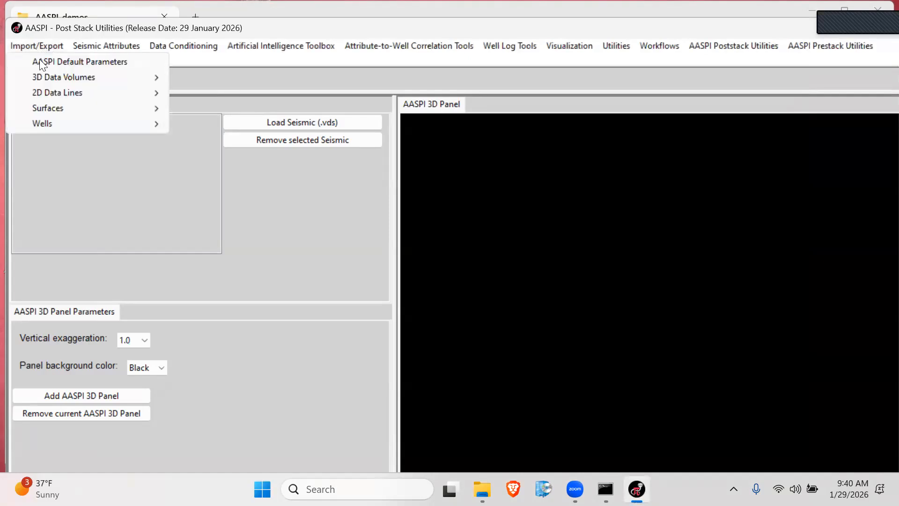
pyautogui.moveTo(38, 77)
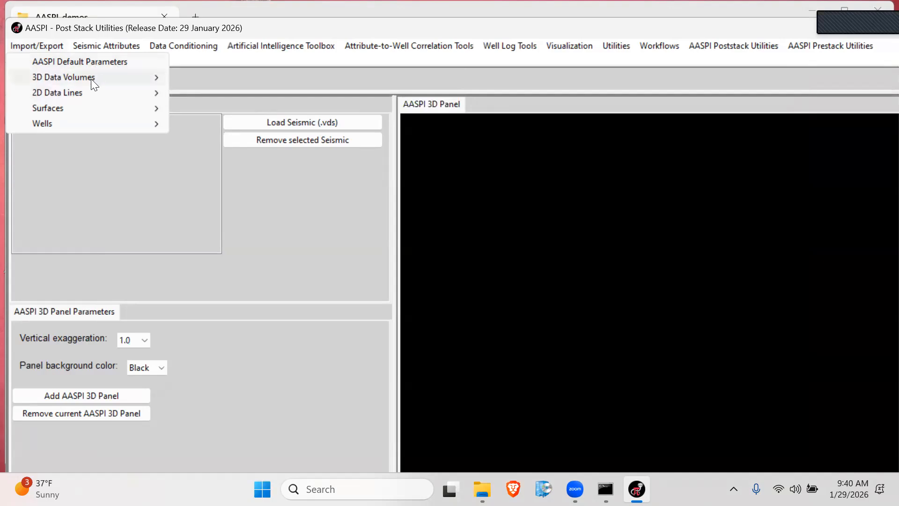
pyautogui.moveTo(91, 90)
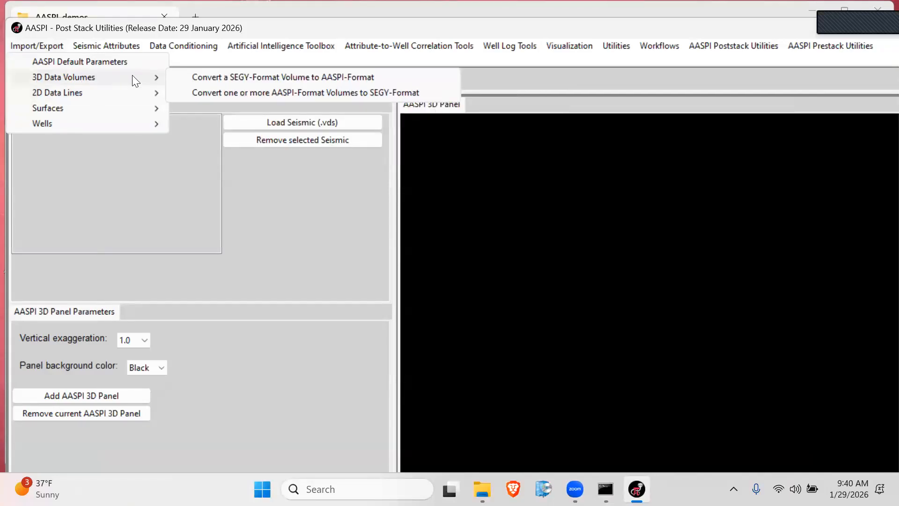
pyautogui.click(256, 78)
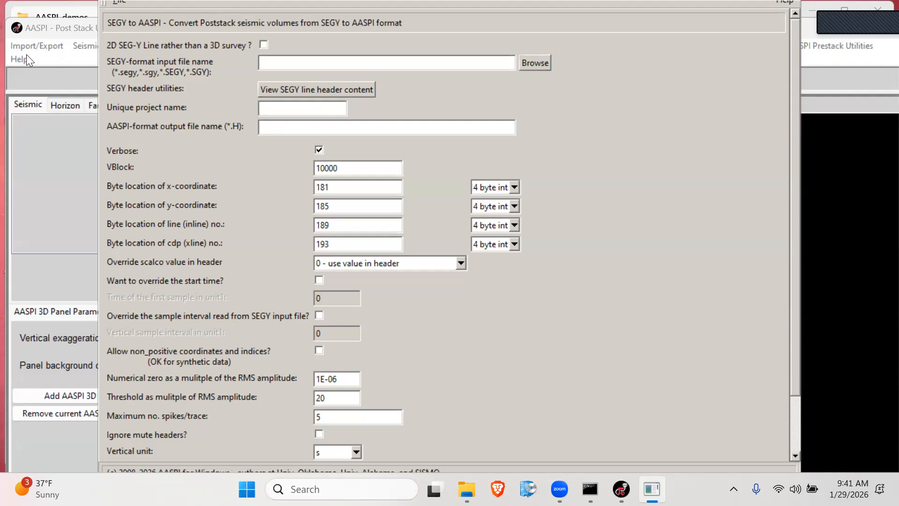
# - Review the AASPI default parameters for output format, MPI and SEGY byte locations, and close their window
pyautogui.click(36, 46)
pyautogui.click(45, 60)
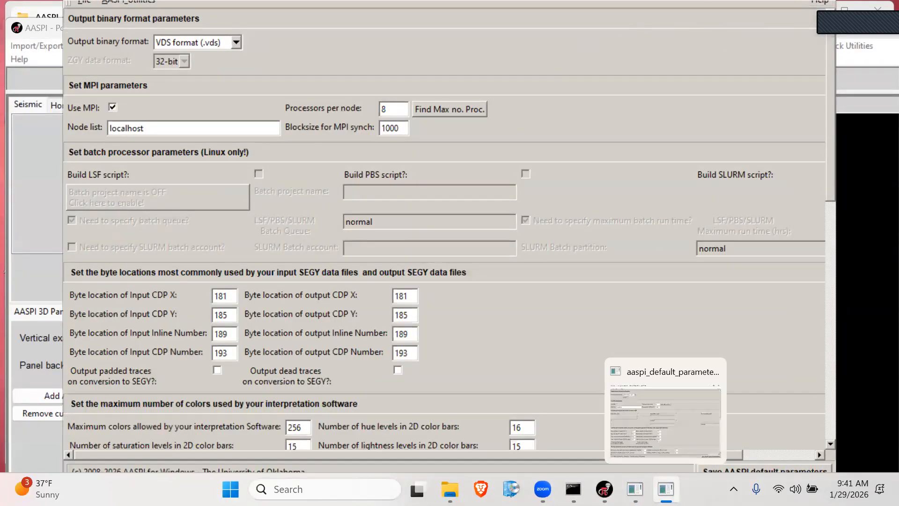
pyautogui.click(704, 369)
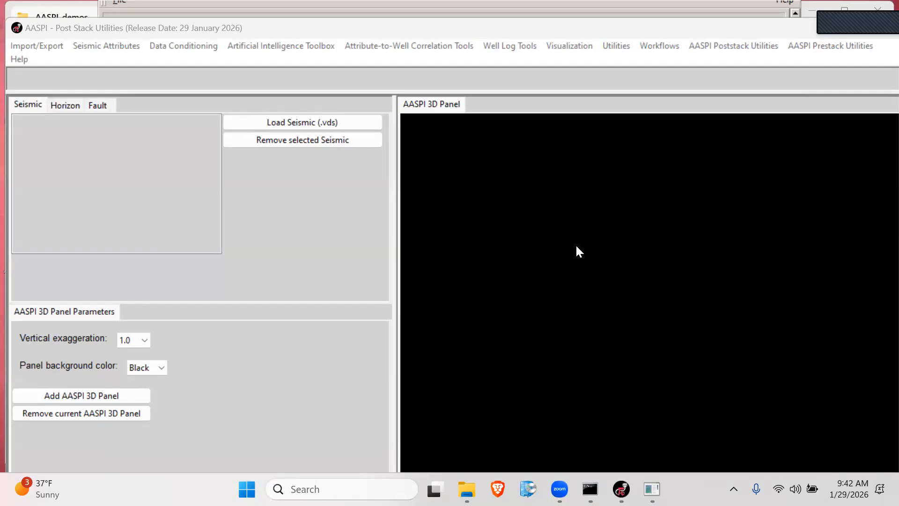
# - In the SEGY to AASPI converter, load d_mig_GSB_demo.segy from Day1/1a-Unet_for_fault_prediction/2-Prediction and set the unique project name to AASPI_demo
pyautogui.click(504, 30)
pyautogui.moveTo(502, 26); pyautogui.dragTo(499, 21)
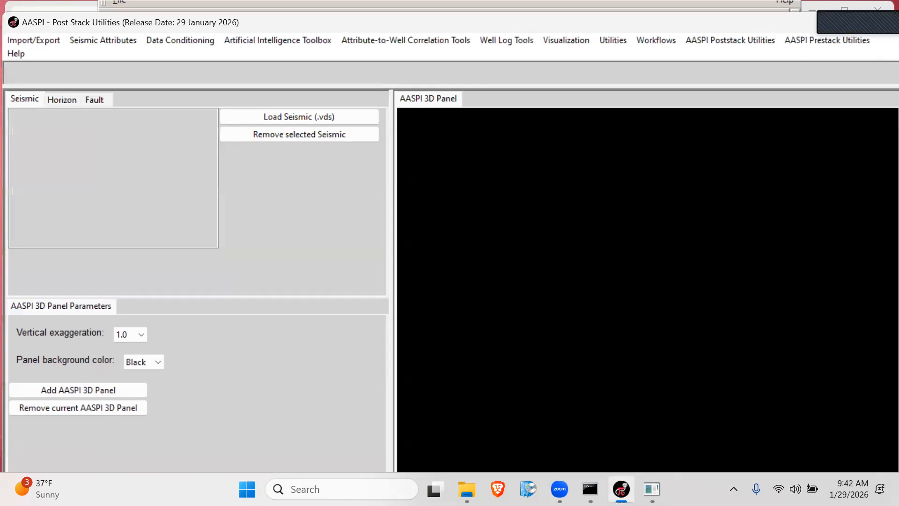
pyautogui.click(652, 489)
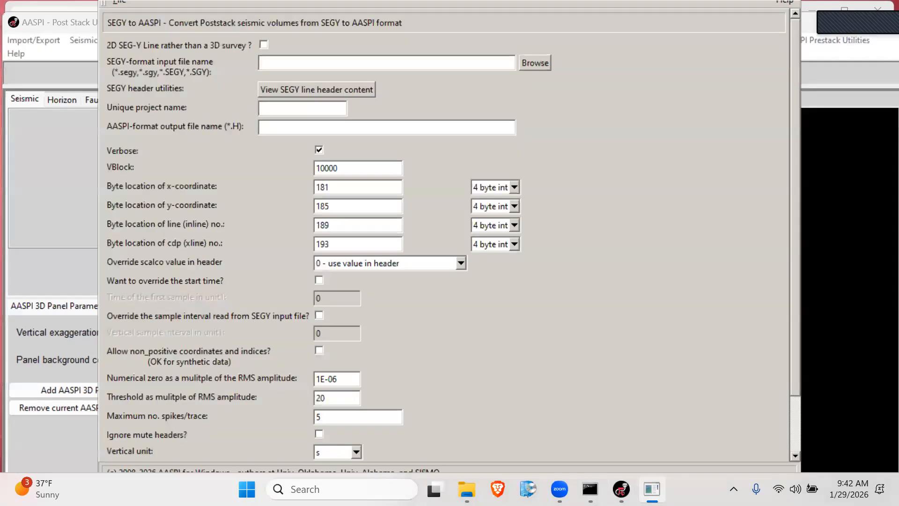
pyautogui.click(535, 63)
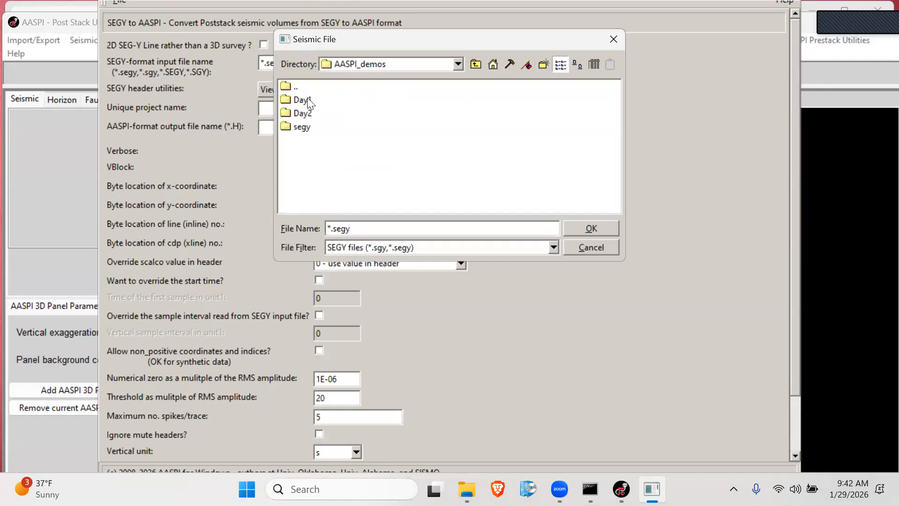
pyautogui.doubleClick(307, 100)
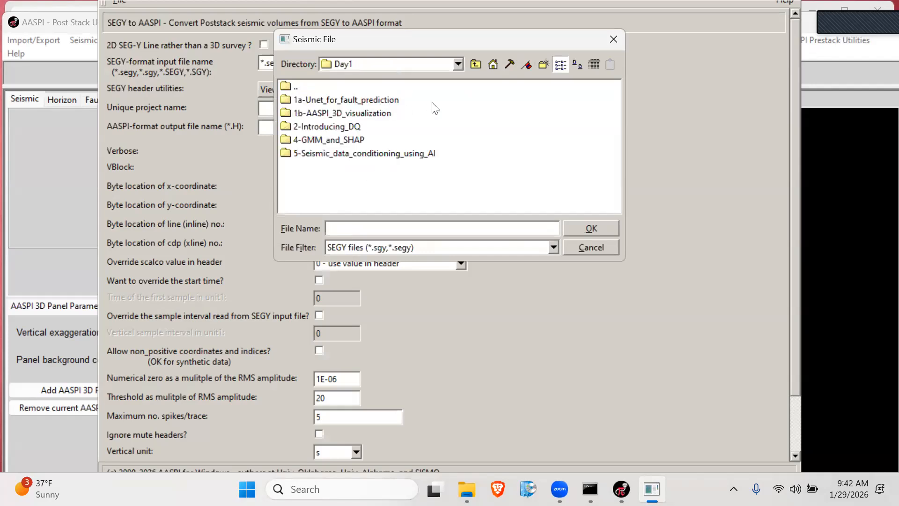
pyautogui.doubleClick(336, 101)
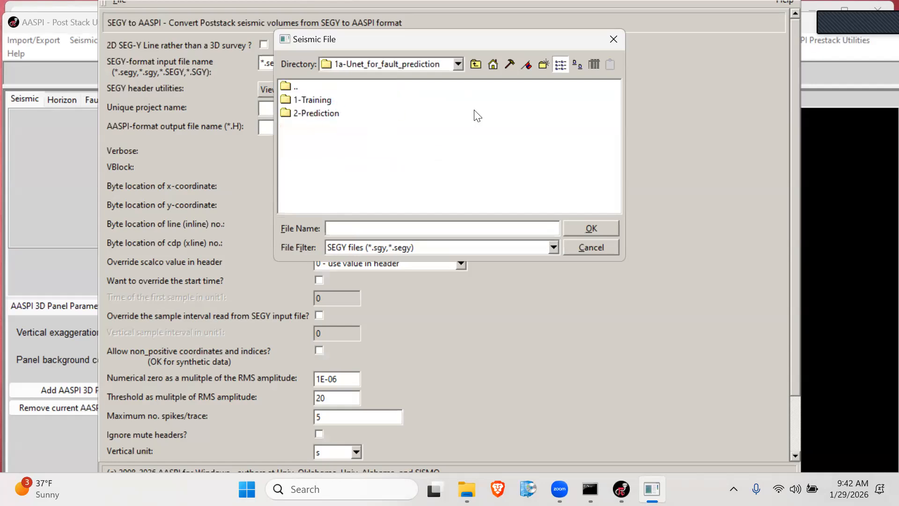
pyautogui.doubleClick(317, 113)
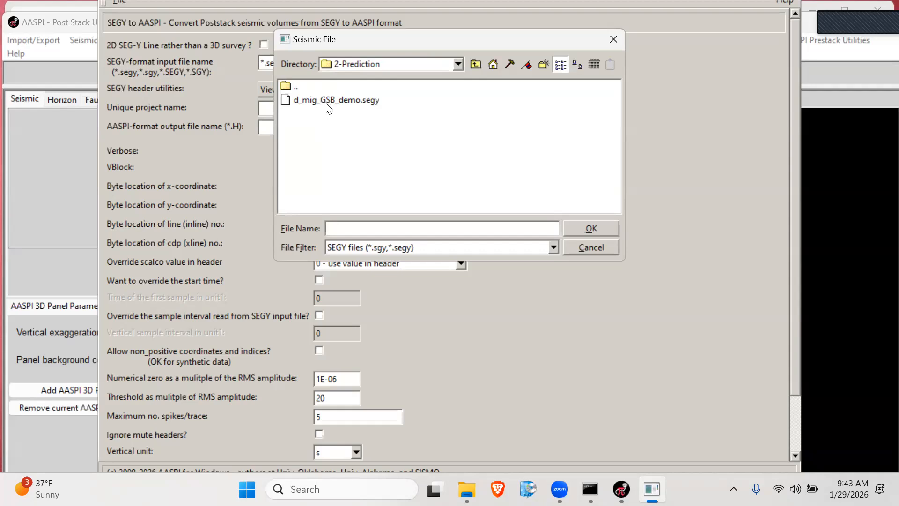
pyautogui.click(328, 100)
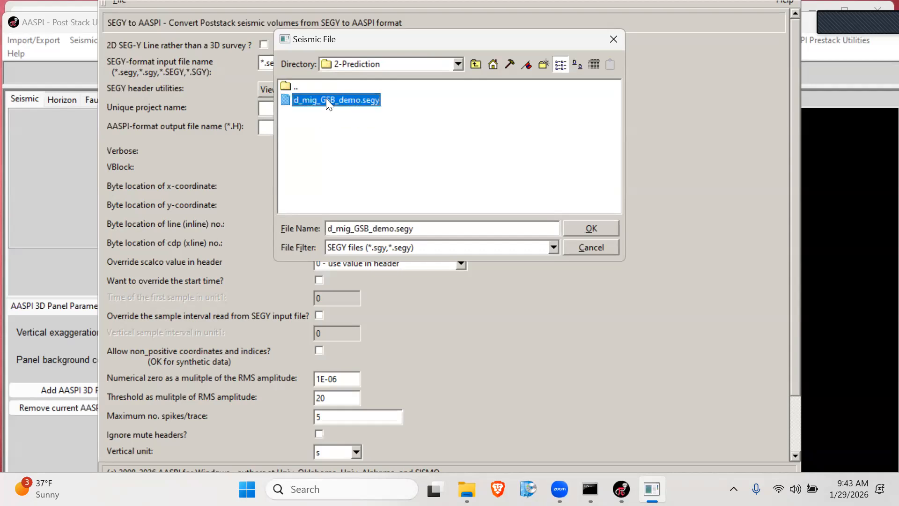
pyautogui.click(589, 228)
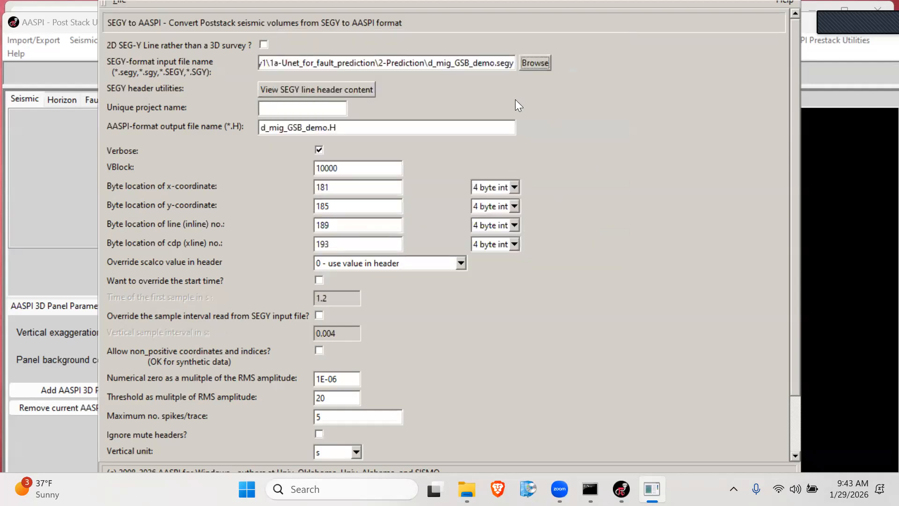
pyautogui.click(284, 112)
pyautogui.write('AASPI_demo')
# - View the SEGY line header, compare its trace header byte locations with the conversion settings, and close it
pyautogui.click(298, 93)
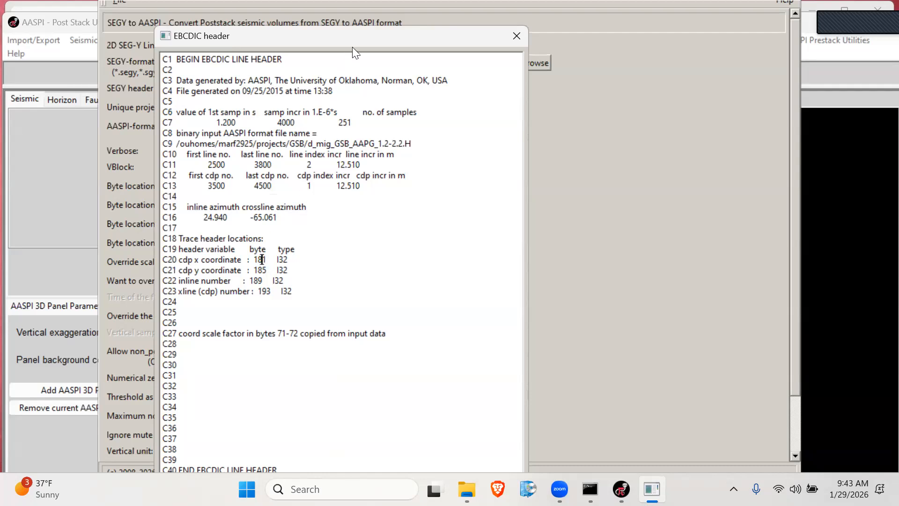
pyautogui.moveTo(353, 47); pyautogui.dragTo(725, 31)
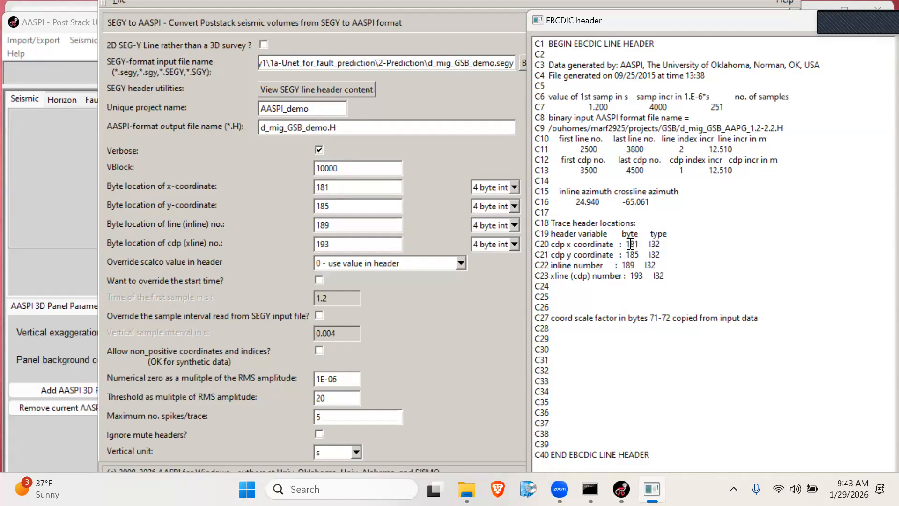
pyautogui.moveTo(567, 244); pyautogui.dragTo(635, 246)
pyautogui.moveTo(591, 263); pyautogui.dragTo(630, 258)
pyautogui.click(623, 256)
pyautogui.click(383, 207)
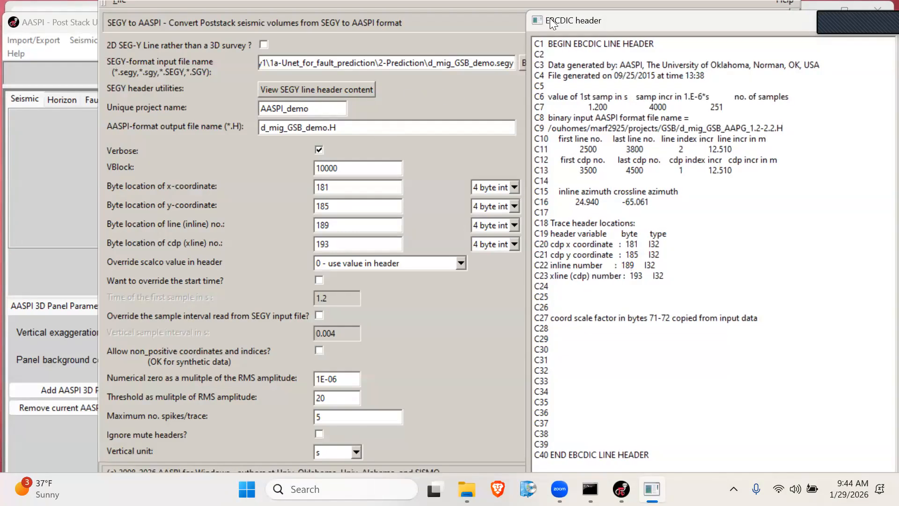
pyautogui.moveTo(550, 17); pyautogui.dragTo(263, 101)
pyautogui.click(603, 104)
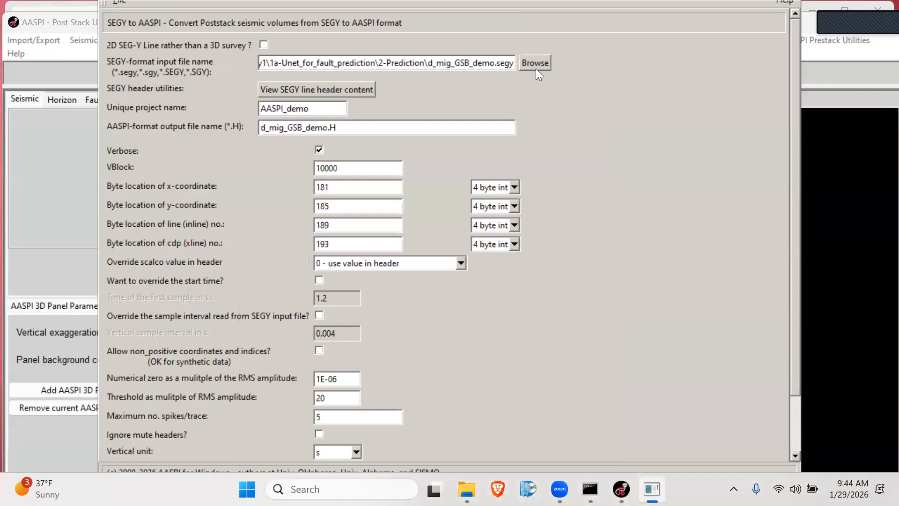
# - Reselect d_mig_GSB_demo.segy from 1a-Unet_for_fault_prediction/2-Prediction as the SEGY input and check the unique project name
pyautogui.click(536, 66)
pyautogui.doubleClick(296, 89)
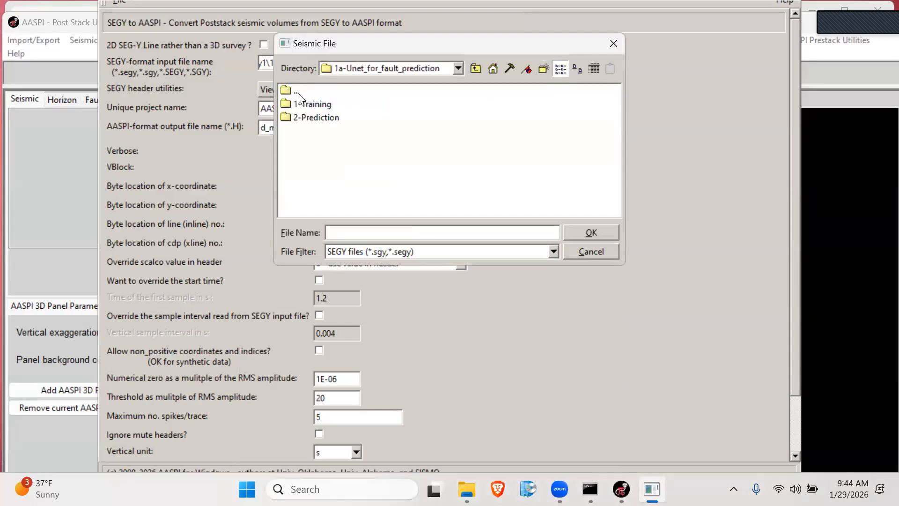
pyautogui.doubleClick(297, 91)
pyautogui.doubleClick(318, 104)
pyautogui.doubleClick(322, 122)
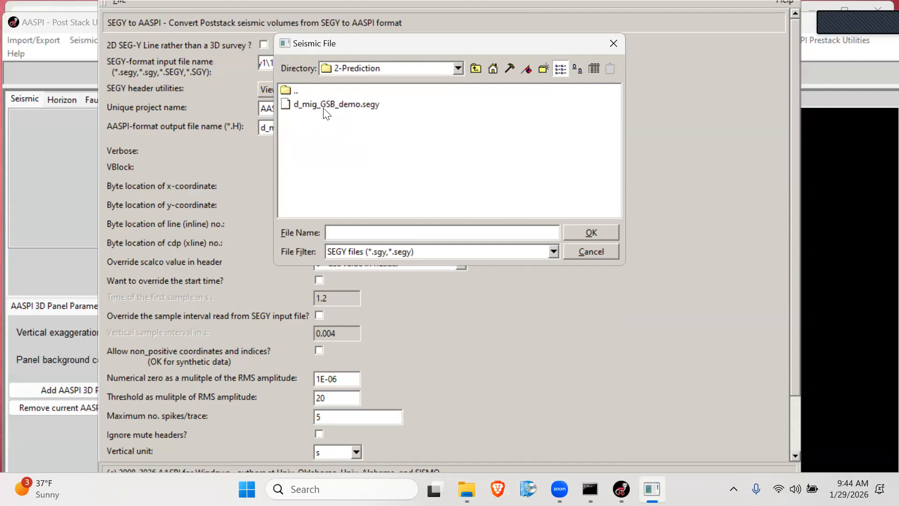
pyautogui.click(328, 105)
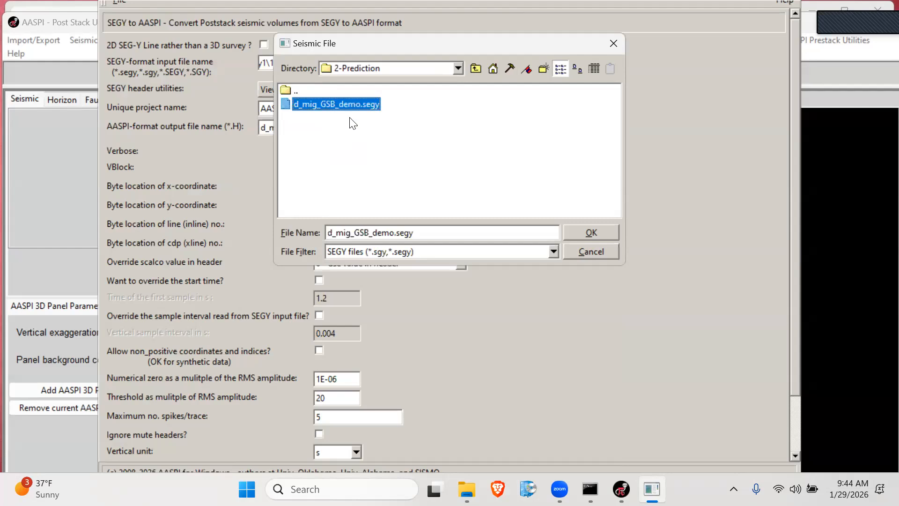
pyautogui.click(583, 227)
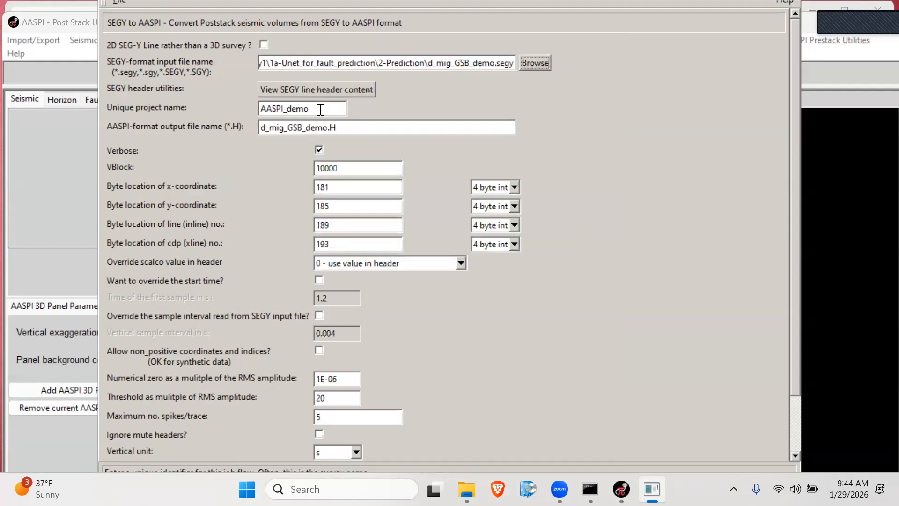
pyautogui.moveTo(311, 108); pyautogui.dragTo(270, 105)
pyautogui.click(322, 114)
# - Review the input and output SEGY byte locations in the AASPI default parameters and close that window
pyautogui.click(60, 38)
pyautogui.click(60, 38)
pyautogui.click(60, 40)
pyautogui.click(55, 52)
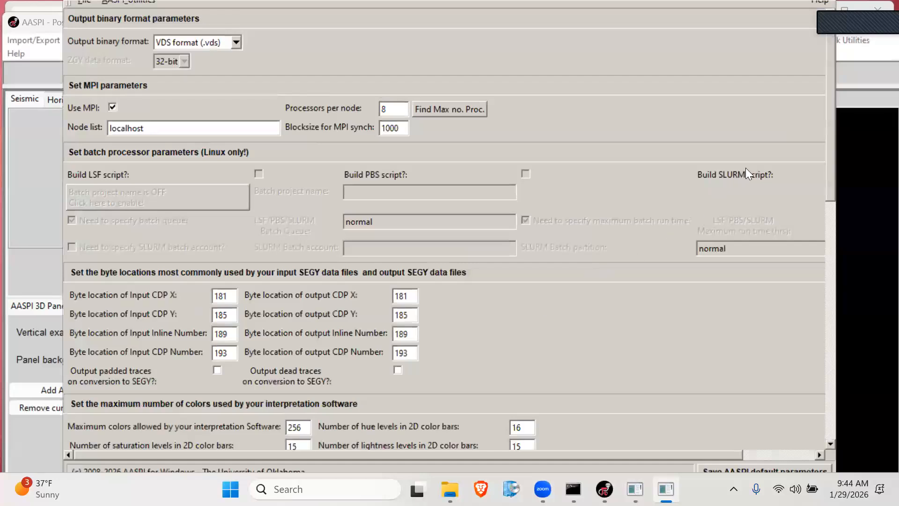
pyautogui.moveTo(830, 154); pyautogui.dragTo(820, 209)
pyautogui.scroll(-1, 829, 189)
pyautogui.doubleClick(219, 154)
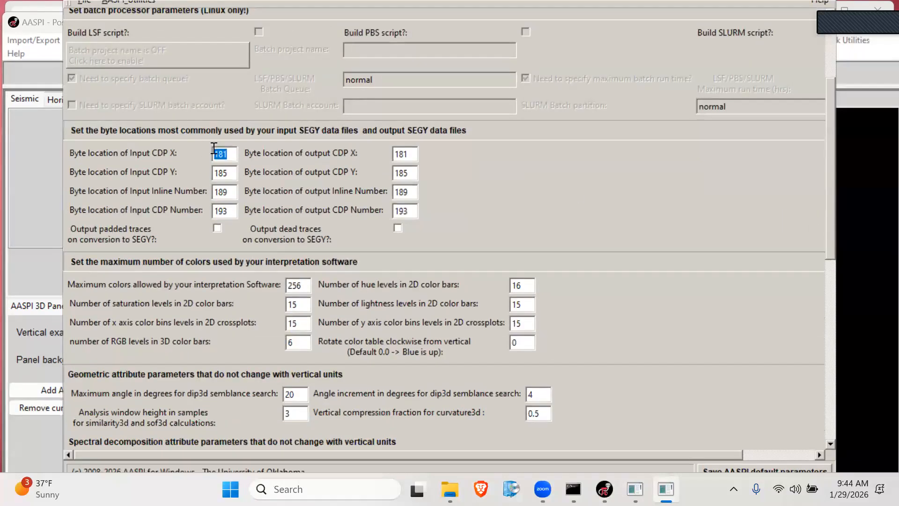
pyautogui.moveTo(832, 203); pyautogui.dragTo(837, 228)
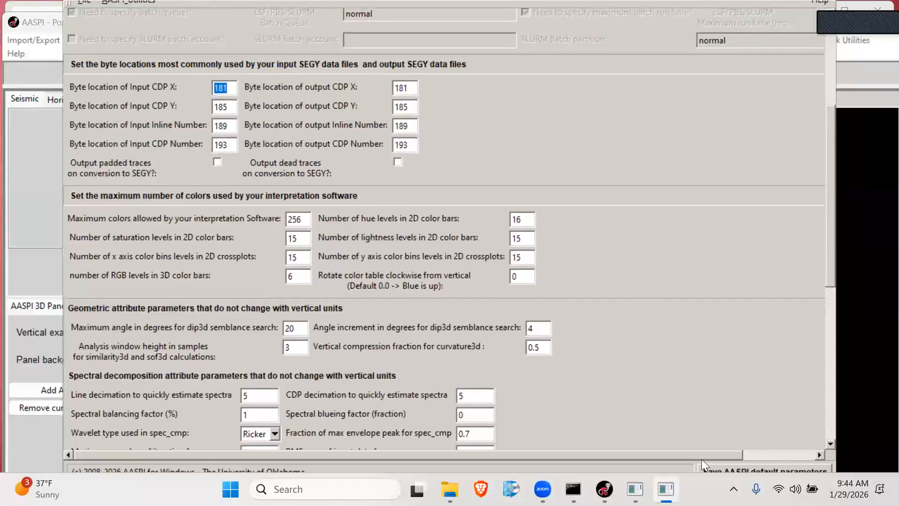
pyautogui.moveTo(666, 489)
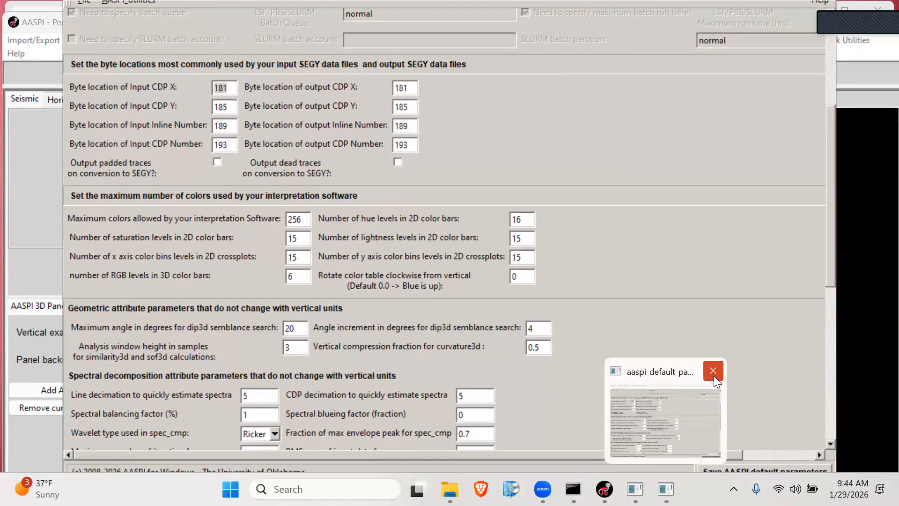
pyautogui.click(714, 372)
pyautogui.click(657, 446)
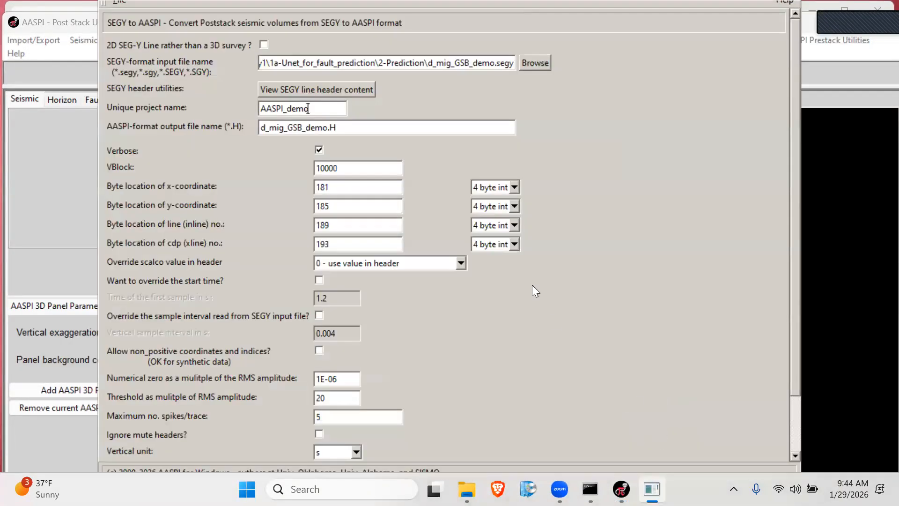
# - Execute the SEGY to AASPI conversion, accept the vertical axis parameters, and exit the program completion status report
pyautogui.moveTo(794, 183); pyautogui.dragTo(780, 256)
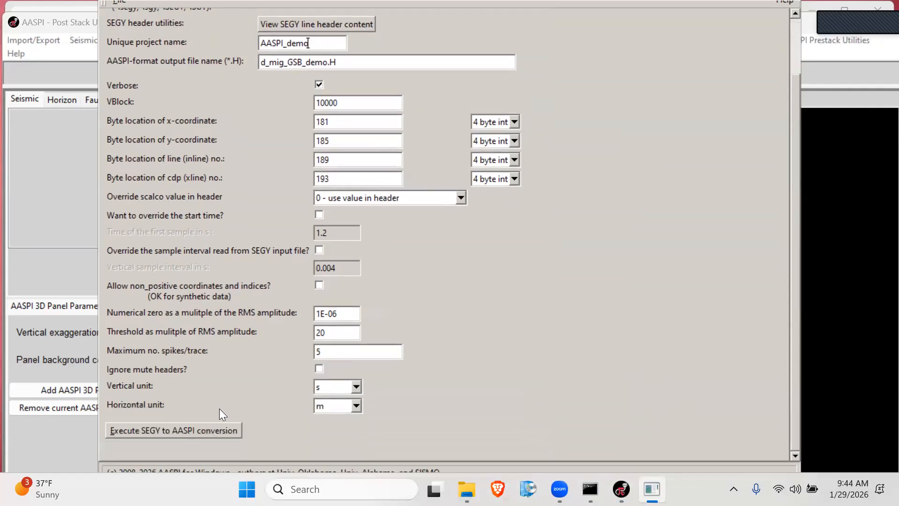
pyautogui.click(164, 434)
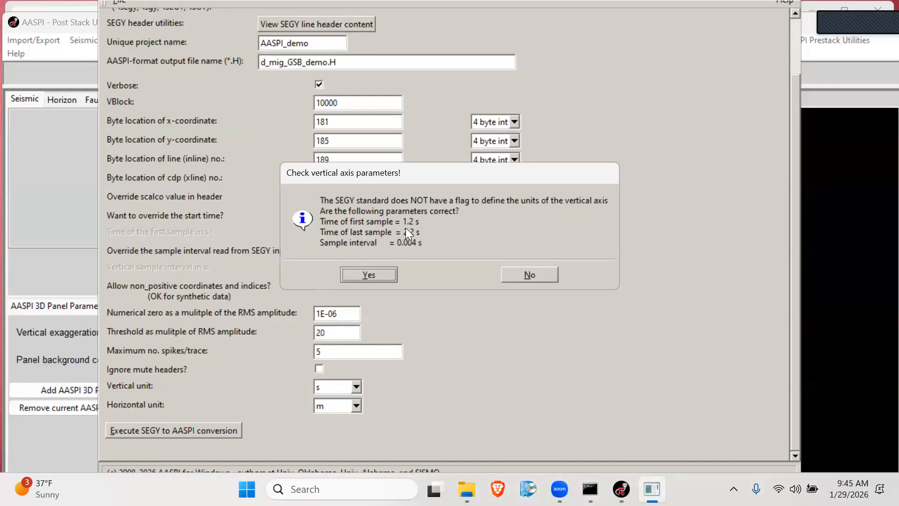
pyautogui.click(369, 275)
pyautogui.moveTo(621, 489)
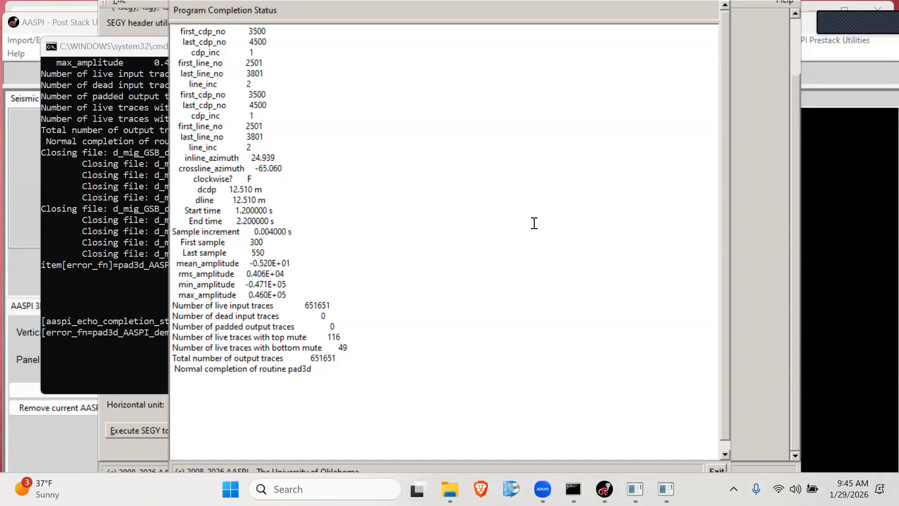
pyautogui.click(716, 467)
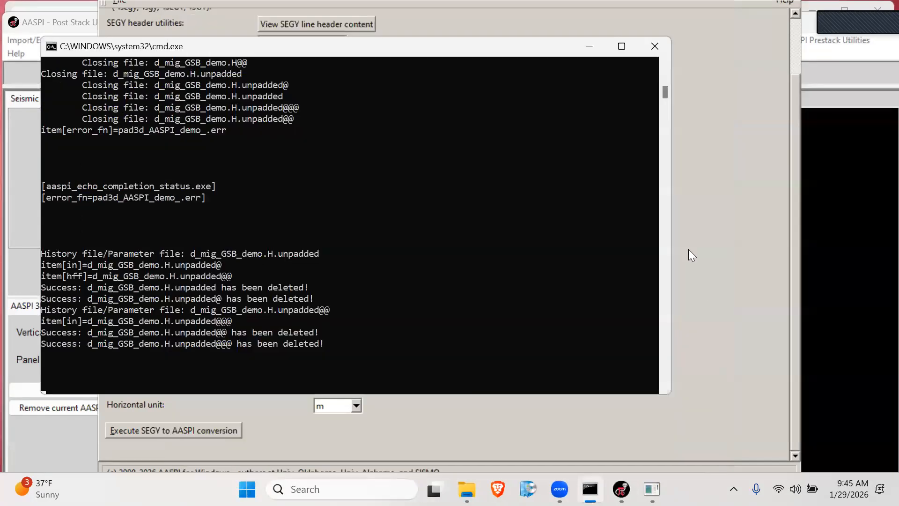
# - Load the converted d_mig_GSB_demo.vds volume into the seismic list of AASPI Post Stack Utilities
pyautogui.click(823, 181)
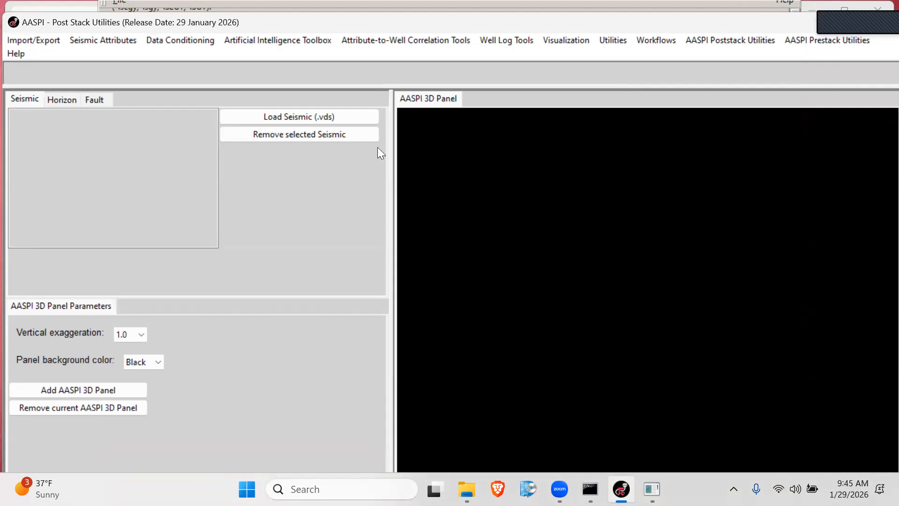
pyautogui.click(330, 118)
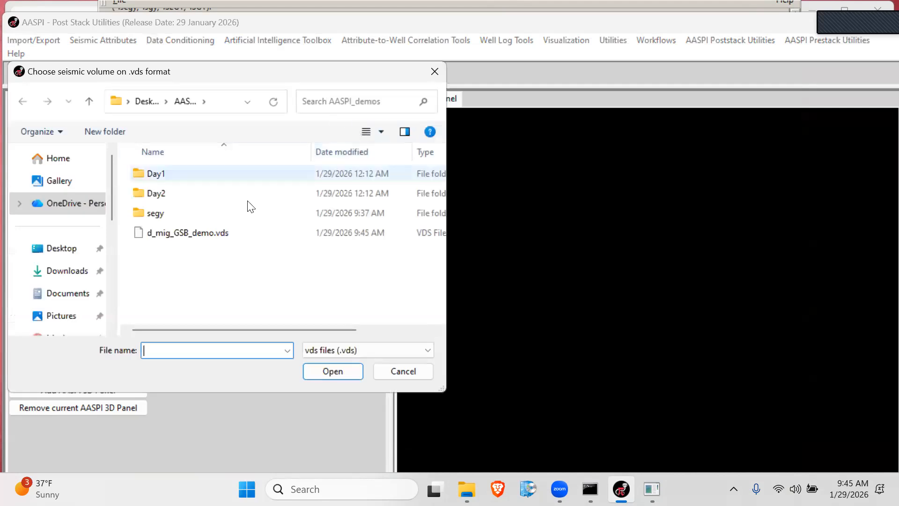
pyautogui.click(195, 232)
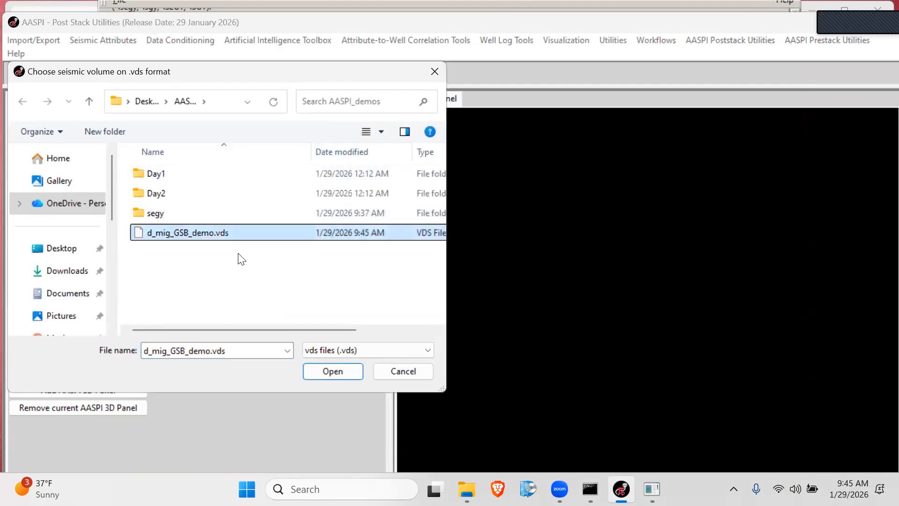
pyautogui.click(327, 368)
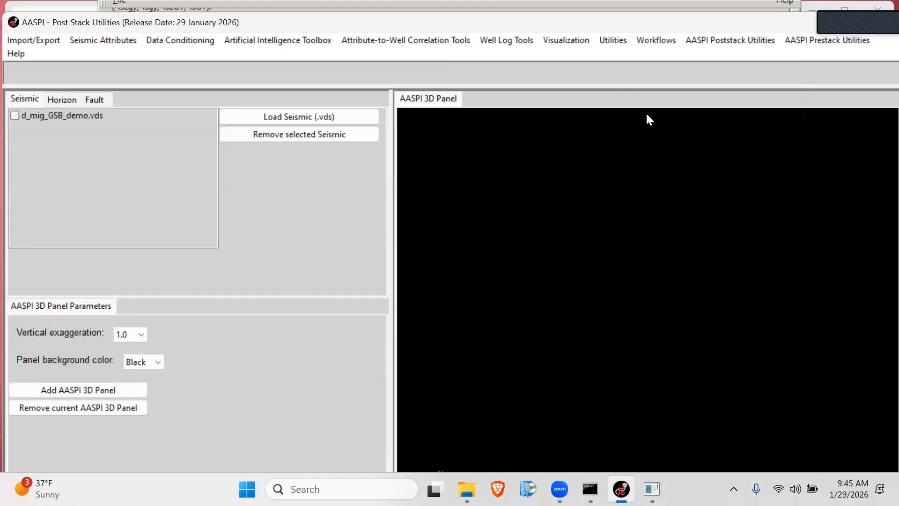
# - Minimize the AASPI main window and set the Windows display scale to 125% (Recommended)
pyautogui.moveTo(641, 26); pyautogui.dragTo(598, 19)
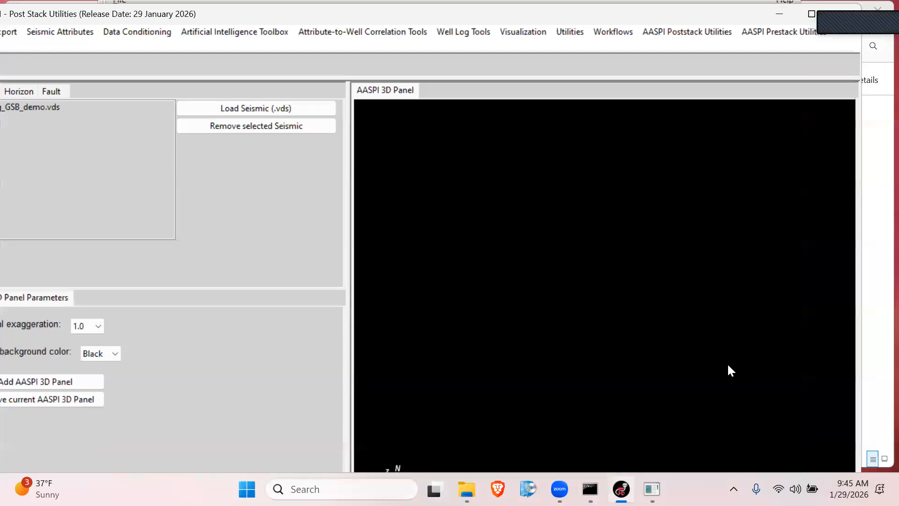
pyautogui.moveTo(687, 344); pyautogui.dragTo(653, 307)
pyautogui.click(780, 14)
pyautogui.click(811, 13)
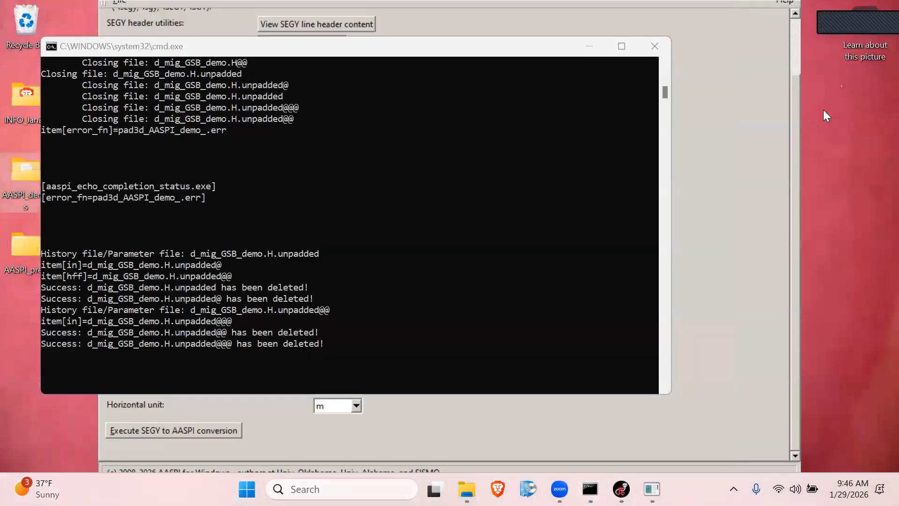
pyautogui.rightClick(824, 112)
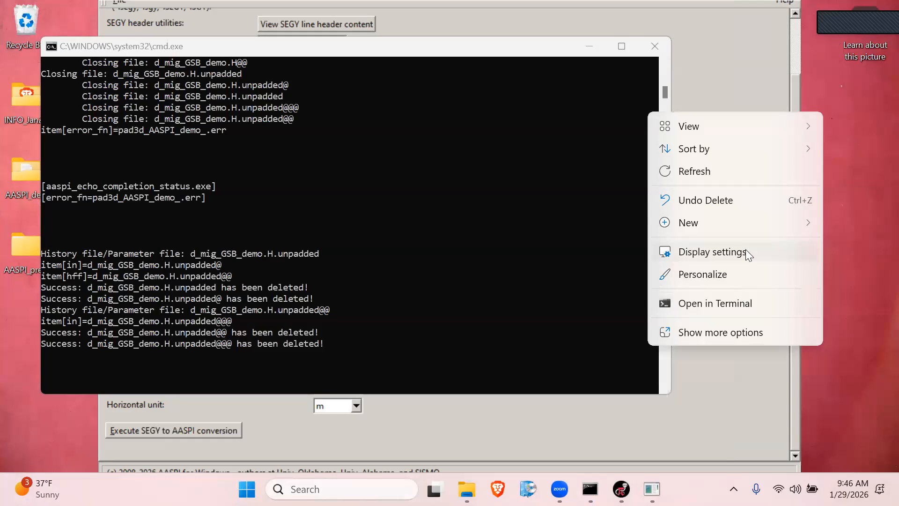
pyautogui.click(712, 252)
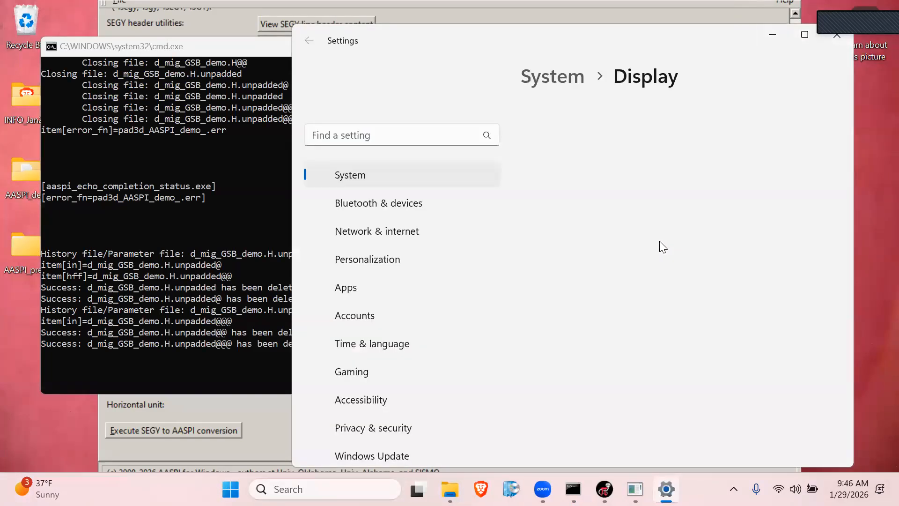
pyautogui.scroll(-10, 628, 309)
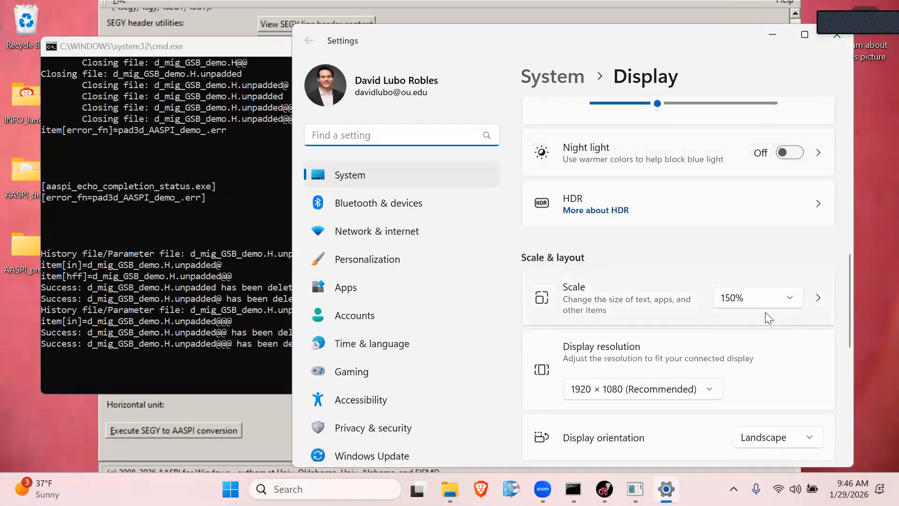
pyautogui.click(761, 300)
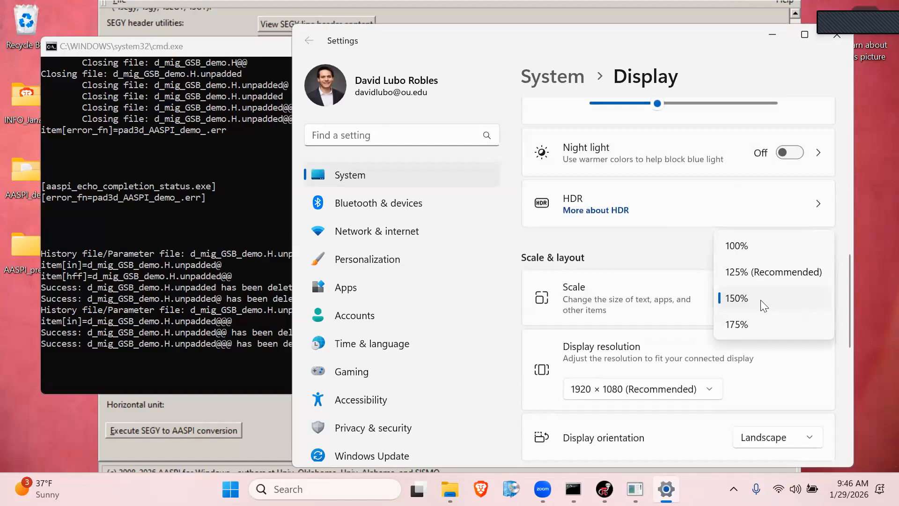
pyautogui.click(746, 272)
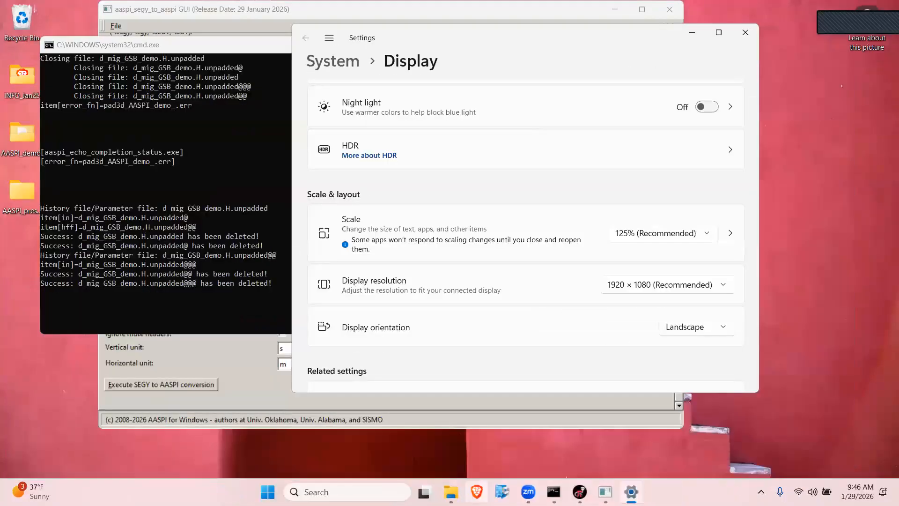
# - Switch back to AASPI Post Stack Utilities, maximize it, and show d_mig_GSB_demo.vds in the 3D panel from an oblique side view
pyautogui.click(554, 492)
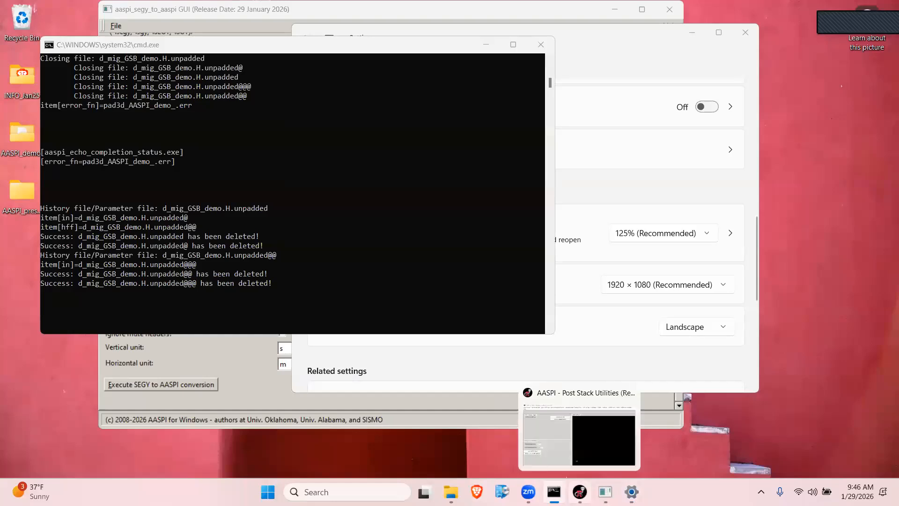
pyautogui.click(580, 492)
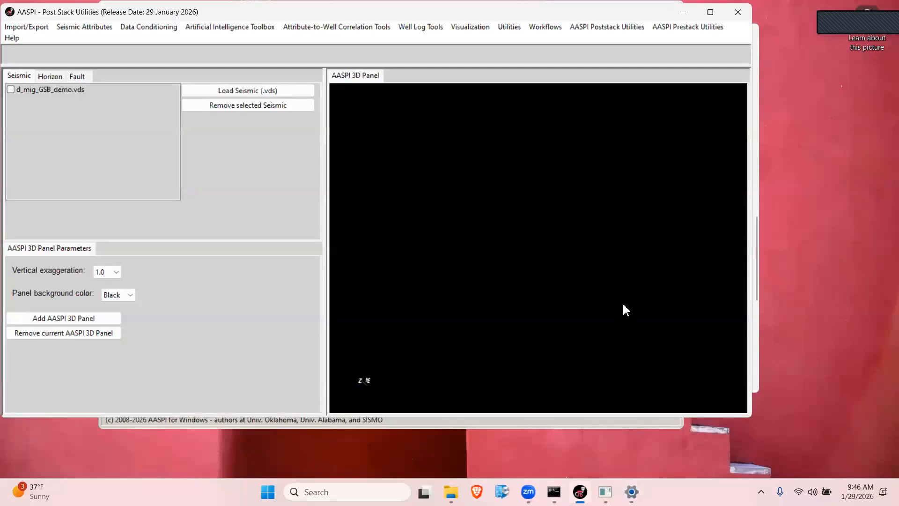
pyautogui.click(711, 12)
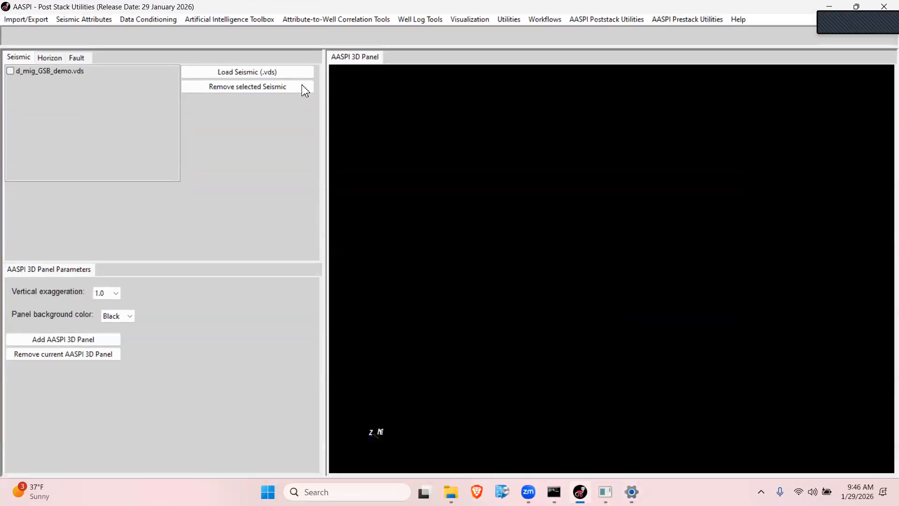
pyautogui.click(10, 71)
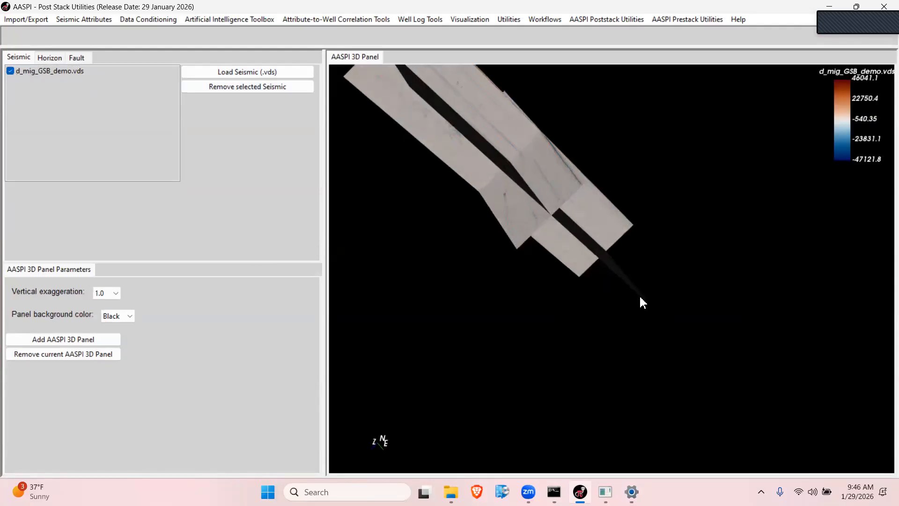
pyautogui.moveTo(534, 209); pyautogui.dragTo(667, 299)
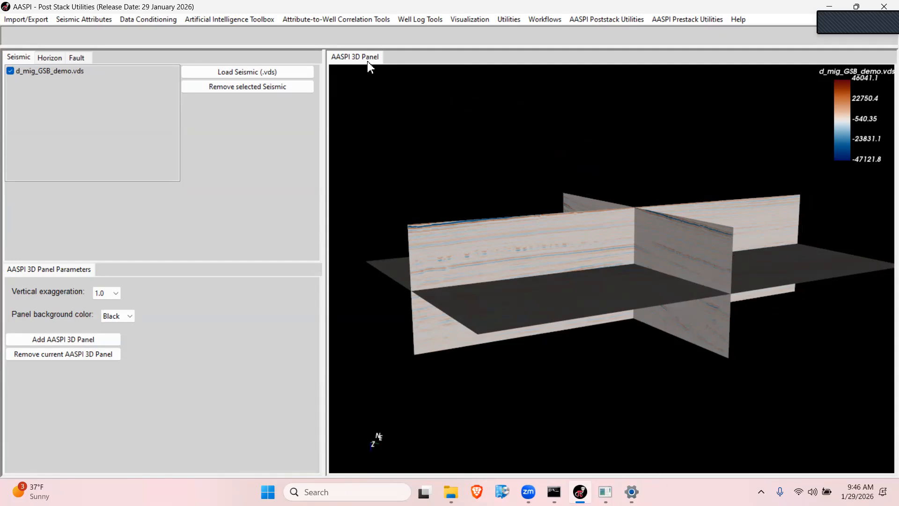
# - Open the deep learning tool that applies a pretrained CNN fault model
pyautogui.click(222, 21)
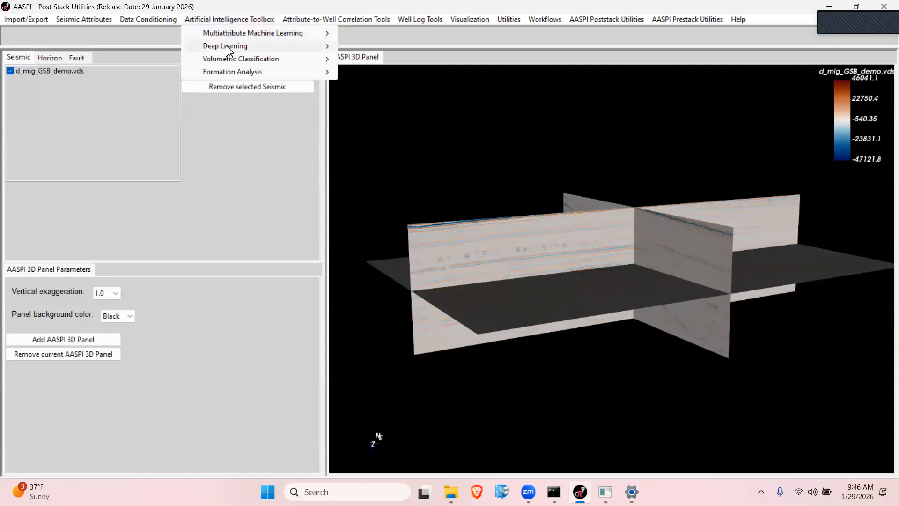
pyautogui.moveTo(233, 50)
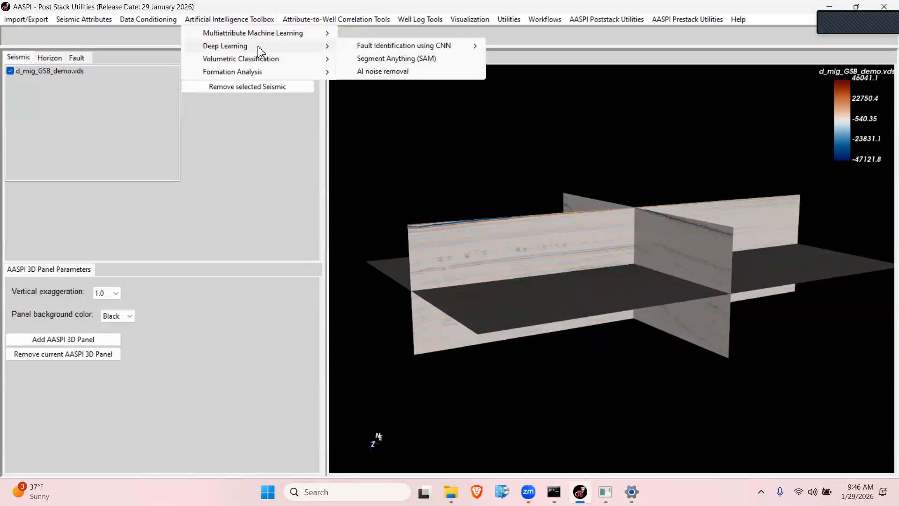
pyautogui.moveTo(354, 50)
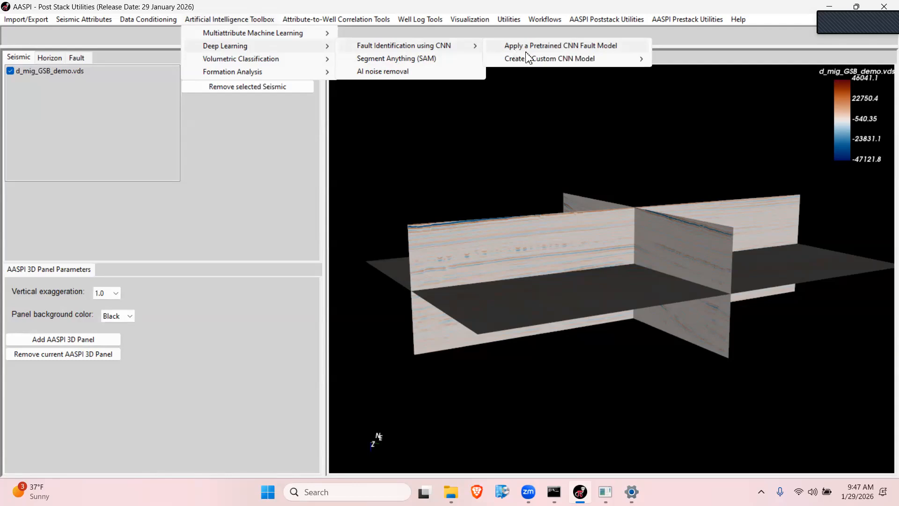
pyautogui.moveTo(533, 60)
pyautogui.click(534, 50)
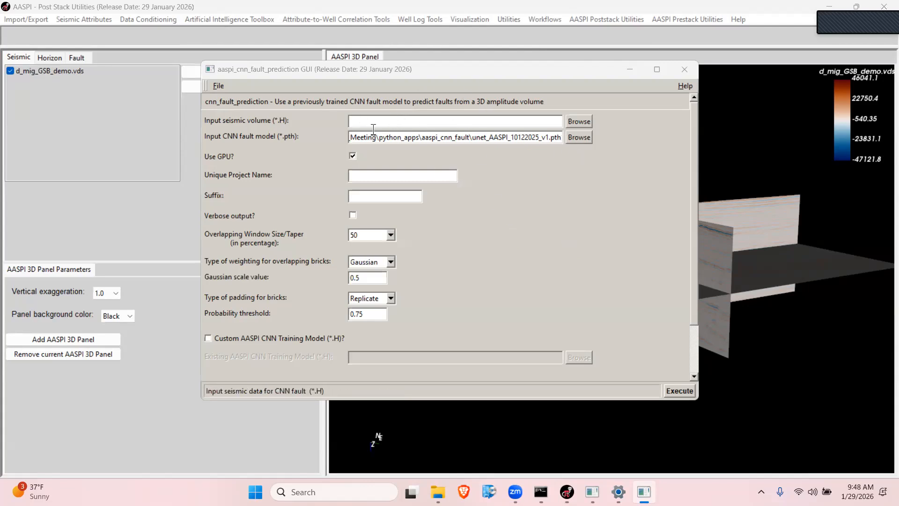
# - Select d_mig_GSB_demo.H from the AASPI_demos folder as the input seismic volume for the CNN fault prediction
pyautogui.moveTo(479, 140); pyautogui.dragTo(522, 148)
pyautogui.click(528, 140)
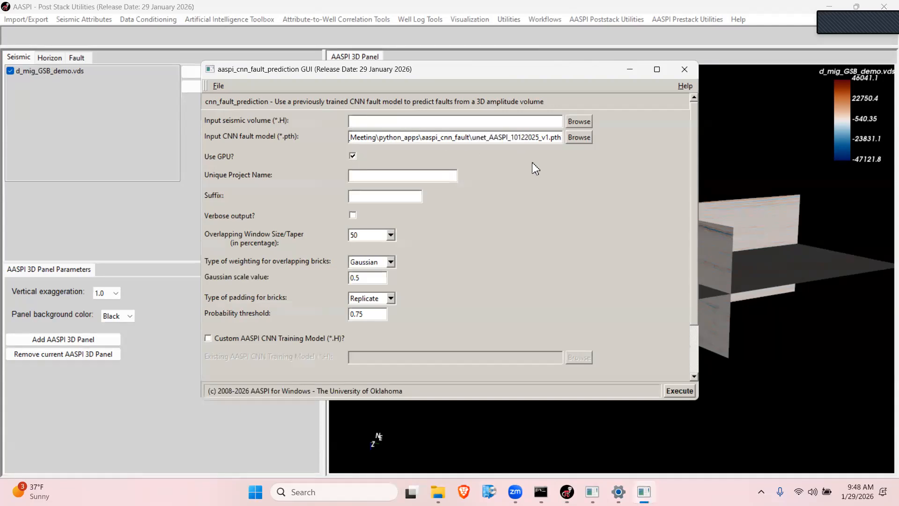
pyautogui.moveTo(515, 137); pyautogui.dragTo(543, 138)
pyautogui.click(544, 138)
pyautogui.click(579, 120)
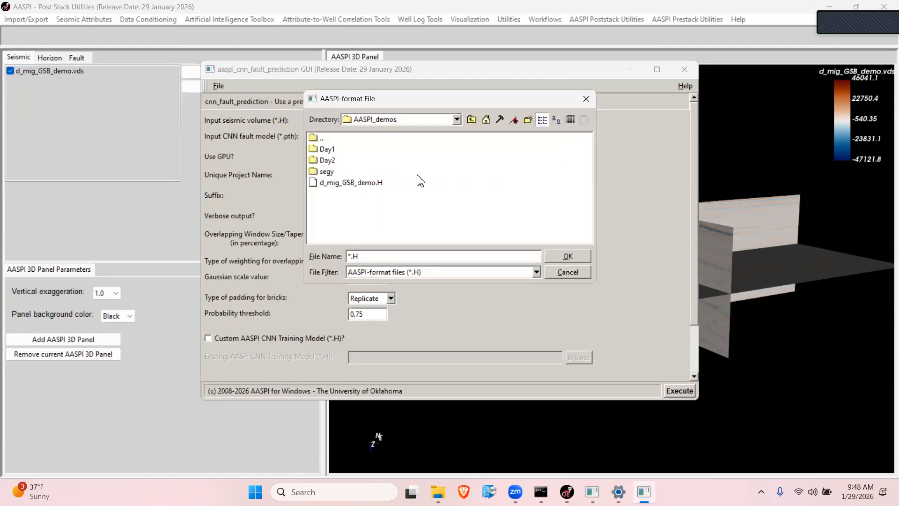
pyautogui.click(354, 183)
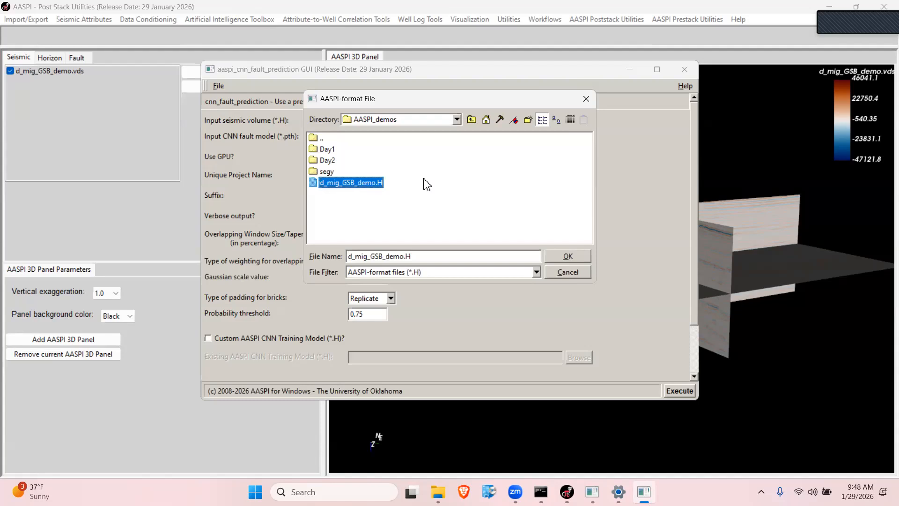
pyautogui.click(557, 253)
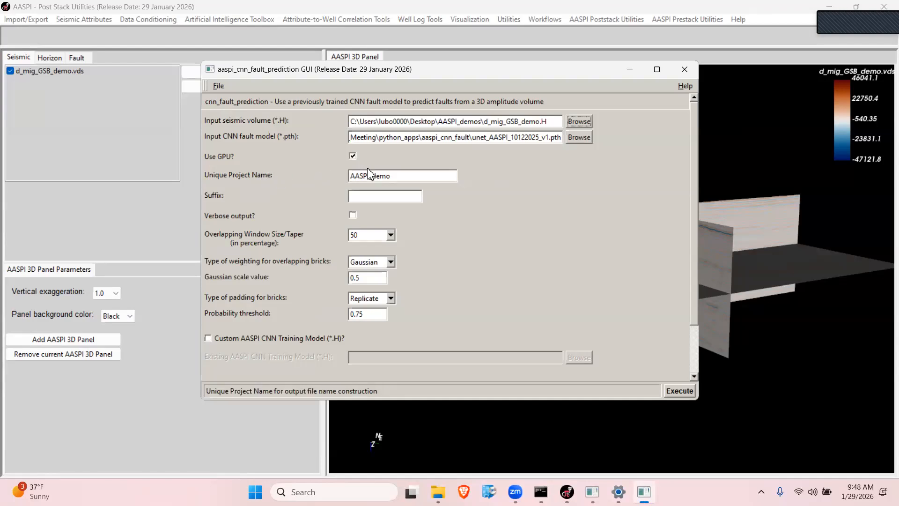
# - Set the output suffix to Jan29, with a 50 percent overlapping window and Gaussian weighting for the bricks
pyautogui.click(368, 194)
pyautogui.write('Jan29')
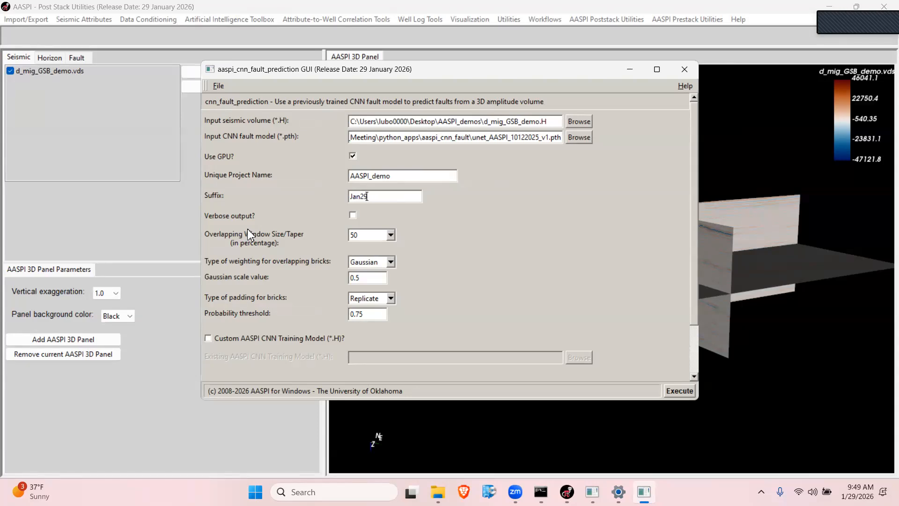
pyautogui.click(385, 237)
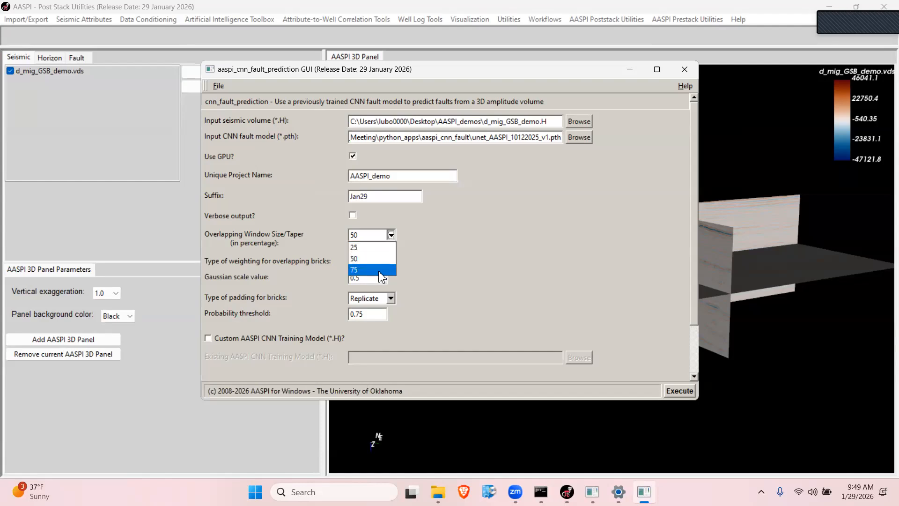
pyautogui.click(364, 259)
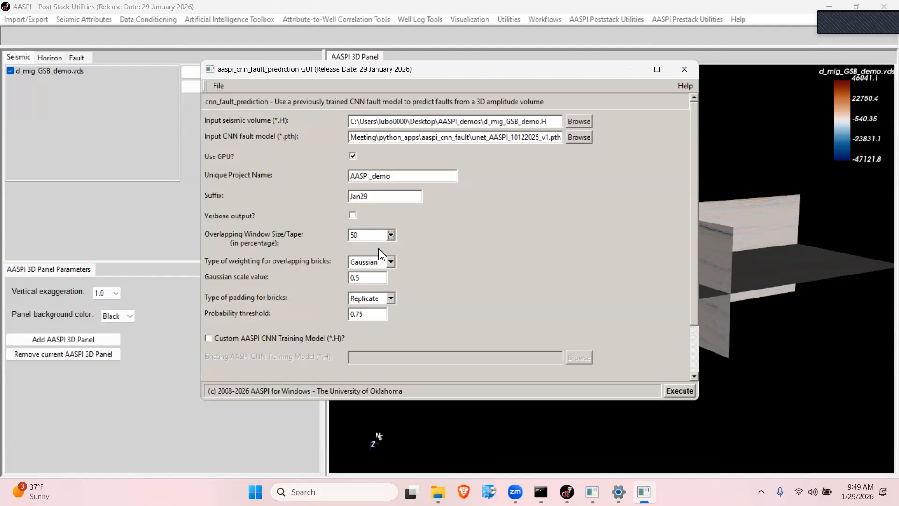
pyautogui.click(391, 262)
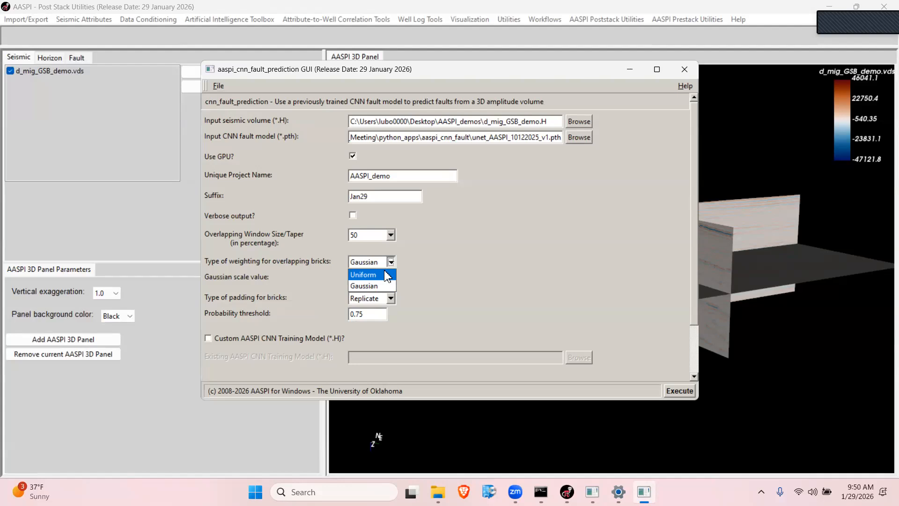
pyautogui.click(388, 285)
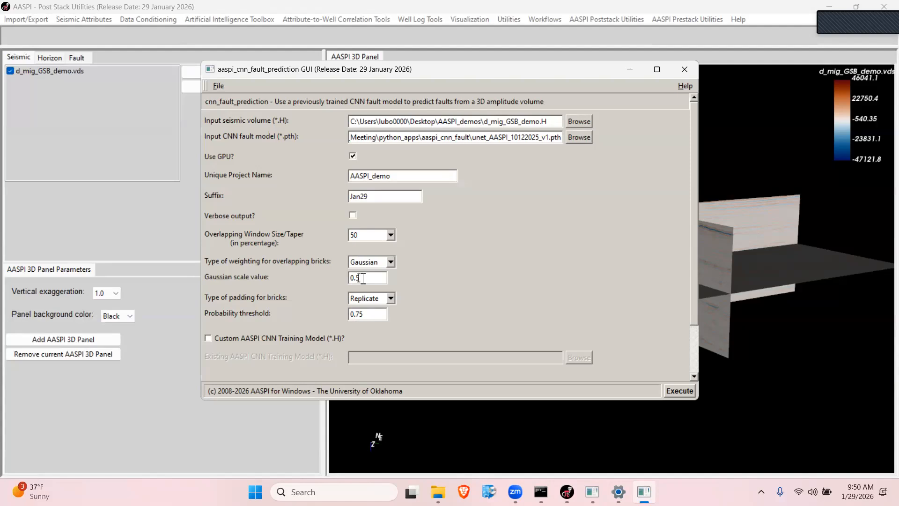
# - Set the Gaussian scale value to 0.1 and choose Replicate as the brick padding type
pyautogui.press('BackSpace')
pyautogui.click(391, 298)
pyautogui.click(391, 298)
pyautogui.click(391, 298)
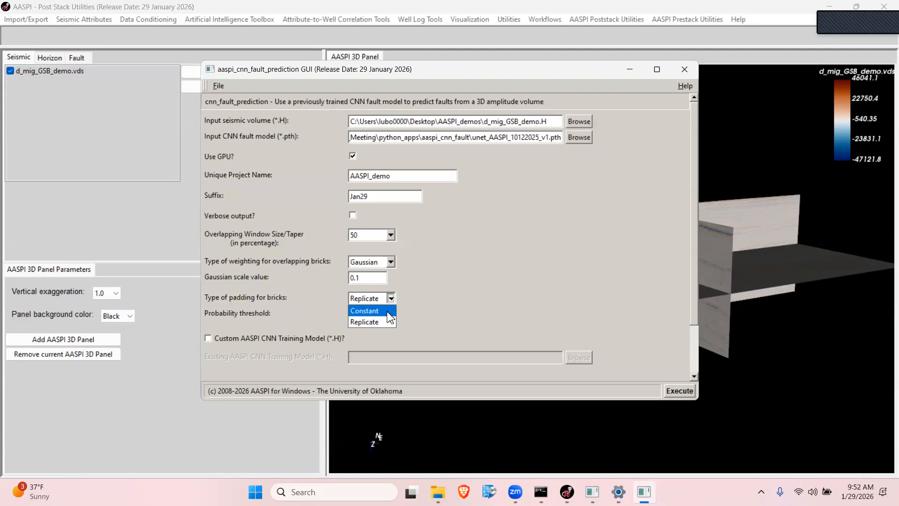
pyautogui.click(387, 325)
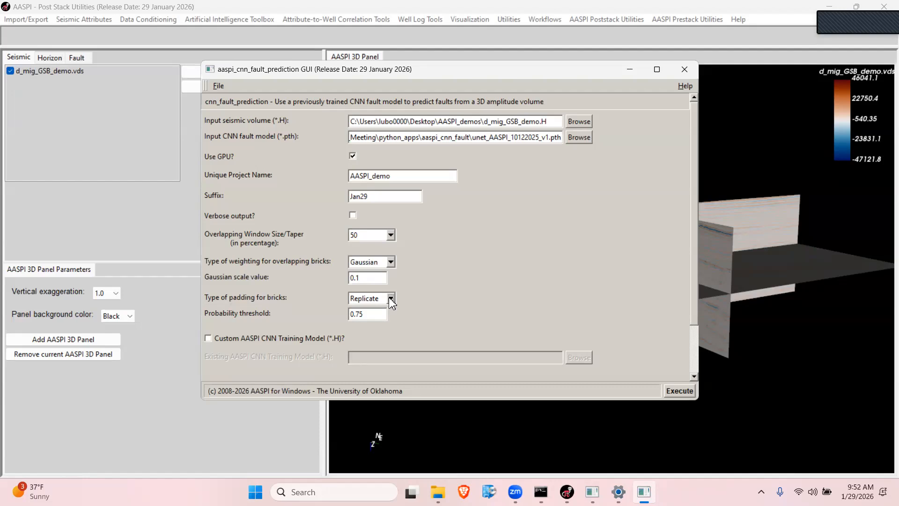
# - Try to run the fault prediction with a probability threshold of 0.75
pyautogui.doubleClick(358, 314)
pyautogui.click(374, 314)
pyautogui.moveTo(694, 241)
pyautogui.mouseDown()
pyautogui.moveTo(696, 259)
pyautogui.moveTo(694, 238)
pyautogui.mouseUp()
pyautogui.click(674, 391)
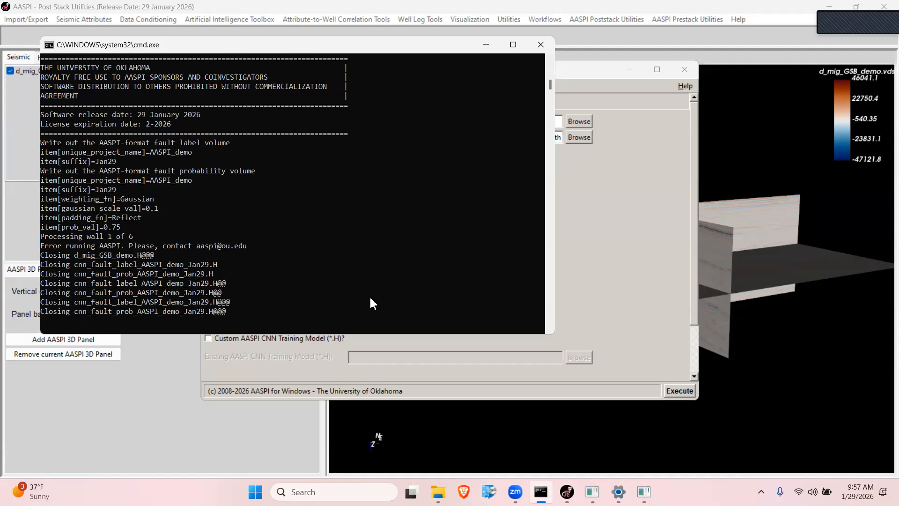
# - Set the Gaussian scale value to 0.2, try the fault prediction again, and move its settings window aside
pyautogui.click(617, 262)
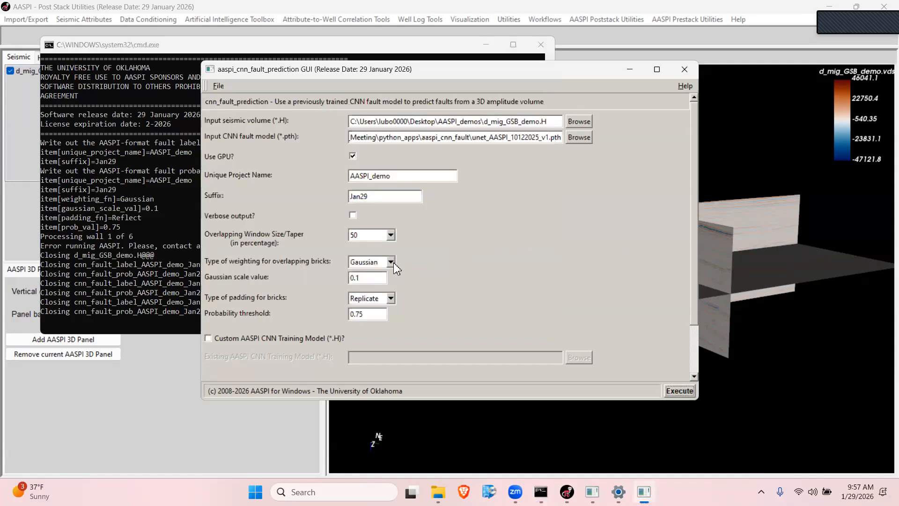
pyautogui.press('BackSpace')
pyautogui.write('2')
pyautogui.click(669, 391)
pyautogui.moveTo(369, 82); pyautogui.dragTo(466, 132)
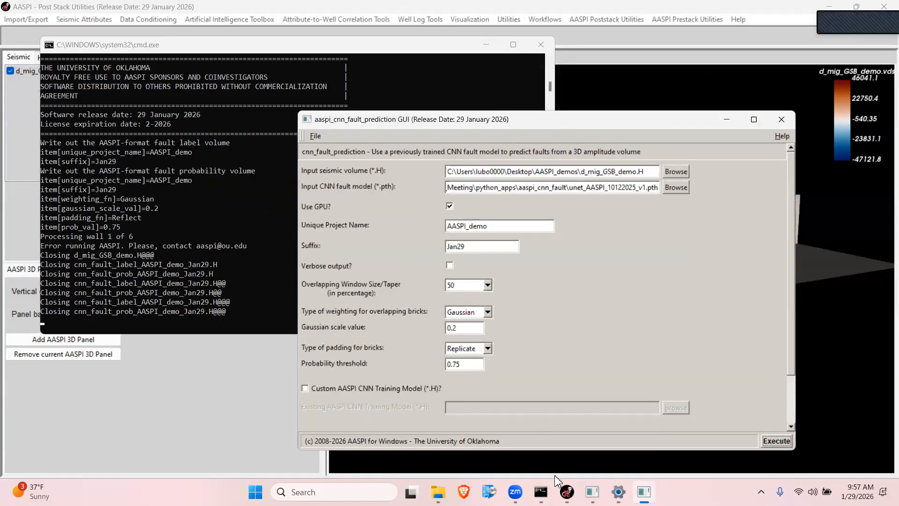
# - Close the open AASPI_demos and Day1 File Explorer windows
pyautogui.moveTo(541, 492)
pyautogui.moveTo(593, 492)
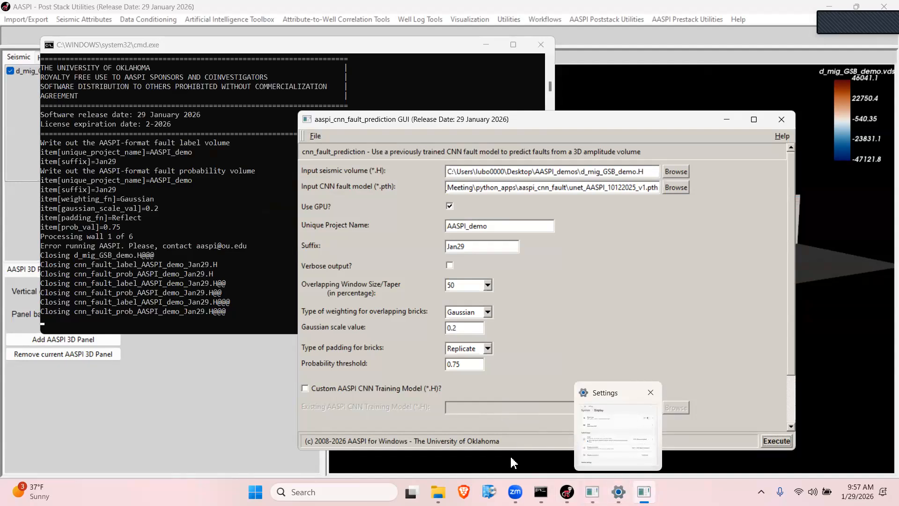
pyautogui.moveTo(438, 492)
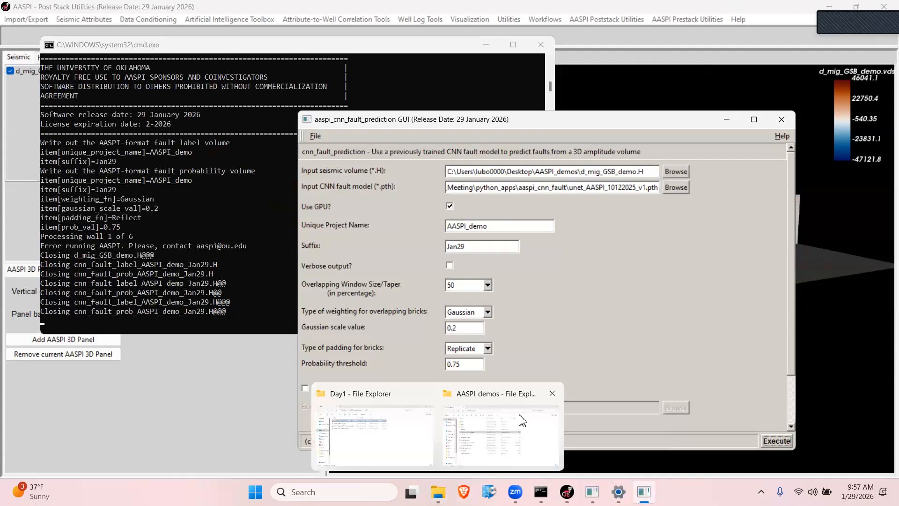
pyautogui.click(553, 394)
pyautogui.click(491, 394)
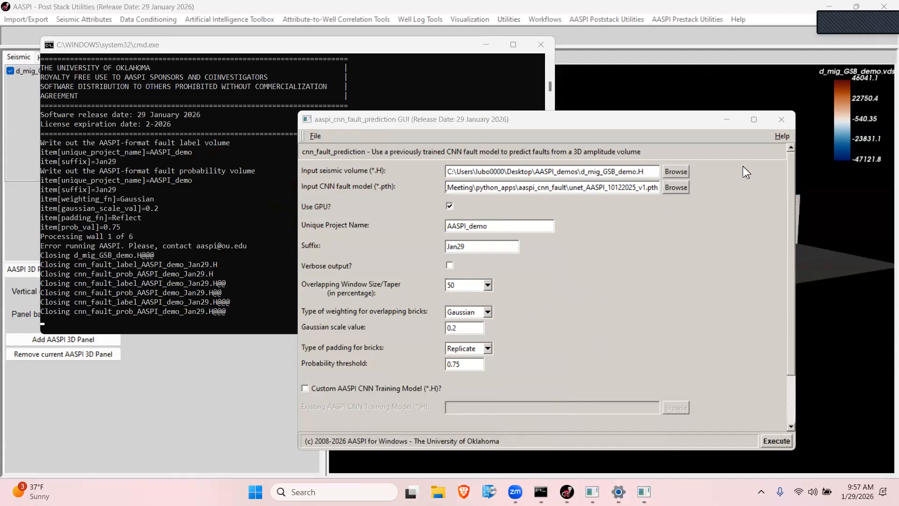
# - Close the fault prediction window, minimize the command window, and reopen the pretrained CNN fault prediction tool
pyautogui.click(781, 119)
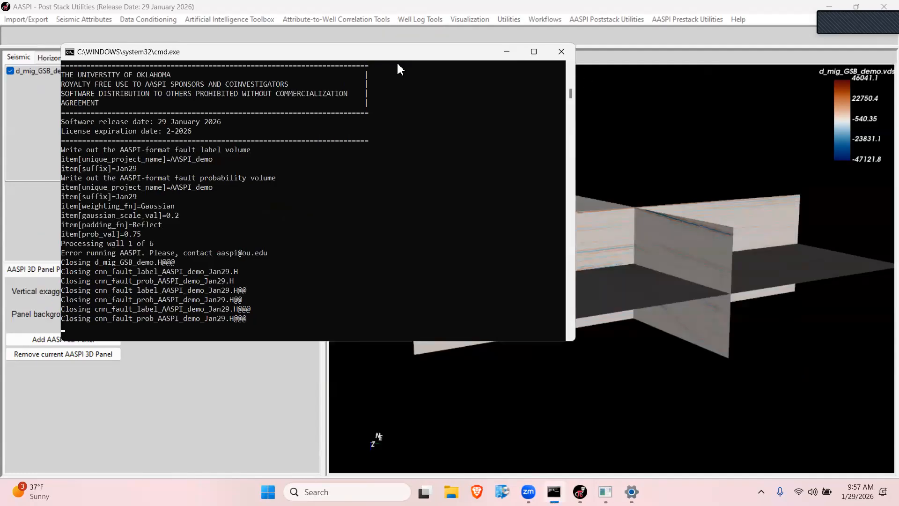
pyautogui.click(486, 45)
pyautogui.click(229, 19)
pyautogui.moveTo(283, 47)
pyautogui.moveTo(474, 47)
pyautogui.click(515, 52)
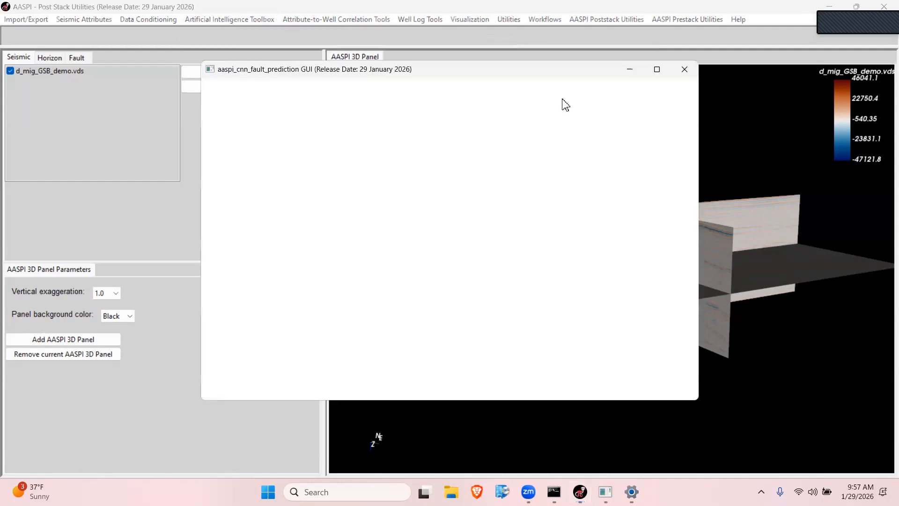
# - Select d_mig_GSB_demo.H as the input seismic volume and set the output suffix to v1
pyautogui.click(575, 119)
pyautogui.doubleClick(360, 204)
pyautogui.click(375, 195)
pyautogui.write('v1')
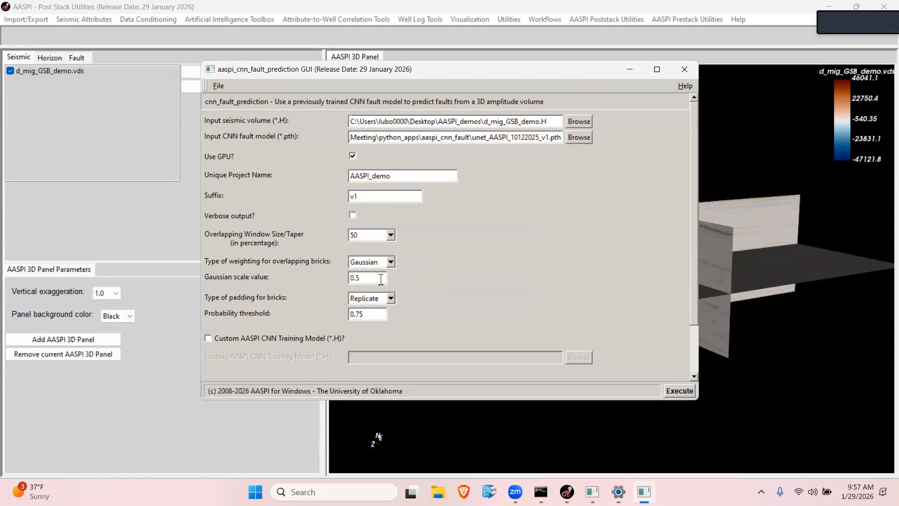
# - Set the Gaussian scale value to 0.1 and run the fault prediction
pyautogui.press('BackSpace')
pyautogui.write('1')
pyautogui.click(680, 390)
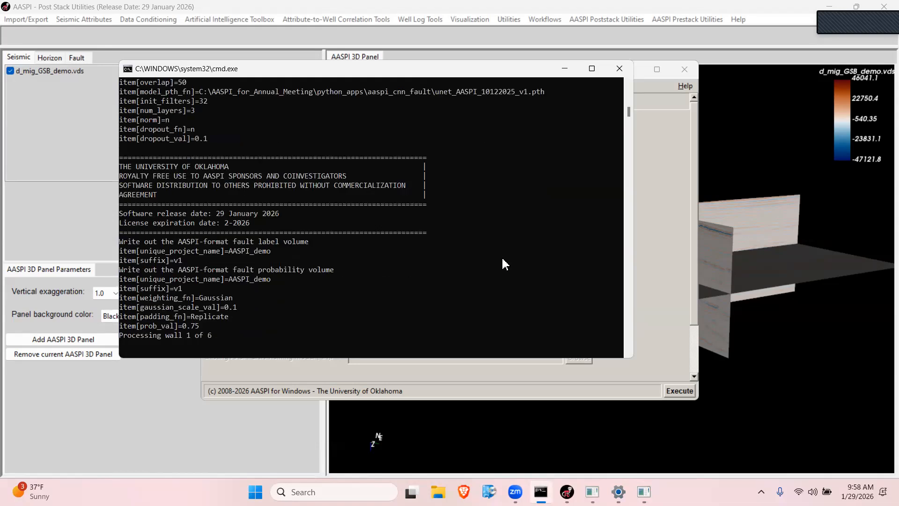
# - Switch to Microsoft Store, search for powertoys, and start installing Microsoft PowerToys
pyautogui.click(337, 492)
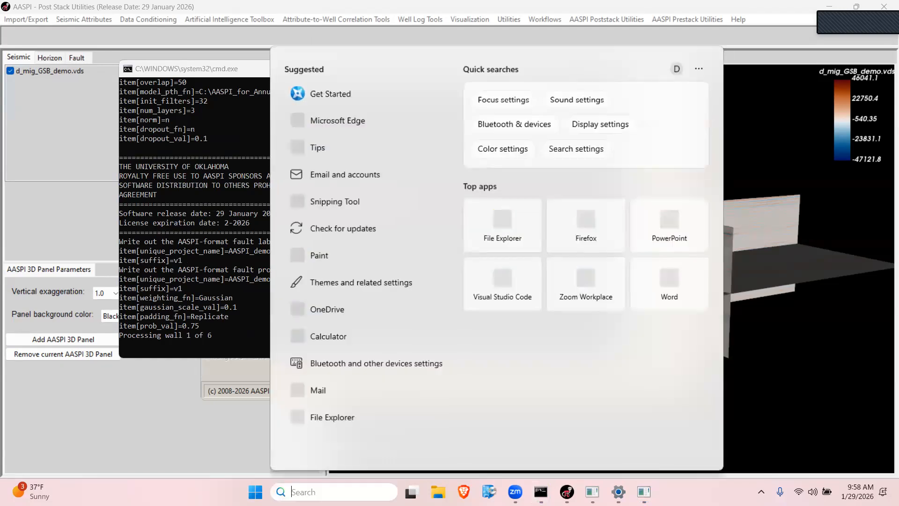
pyautogui.write('store')
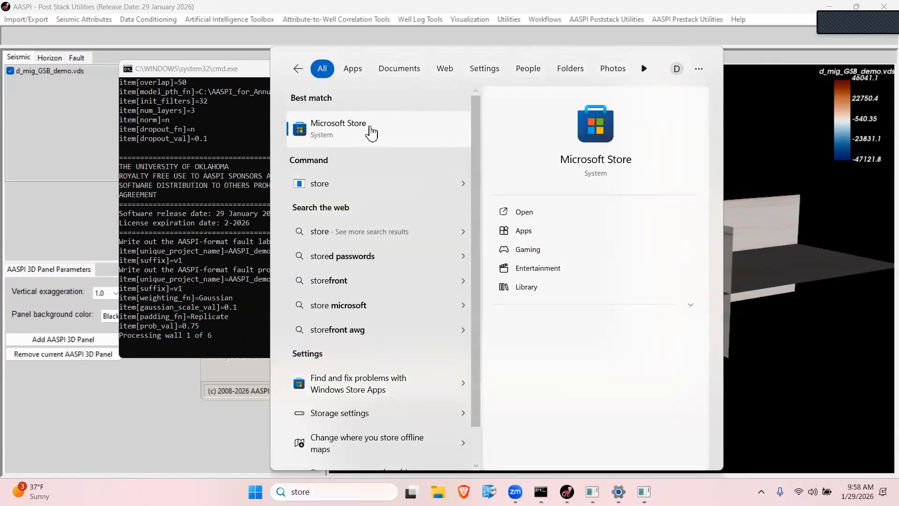
pyautogui.click(371, 132)
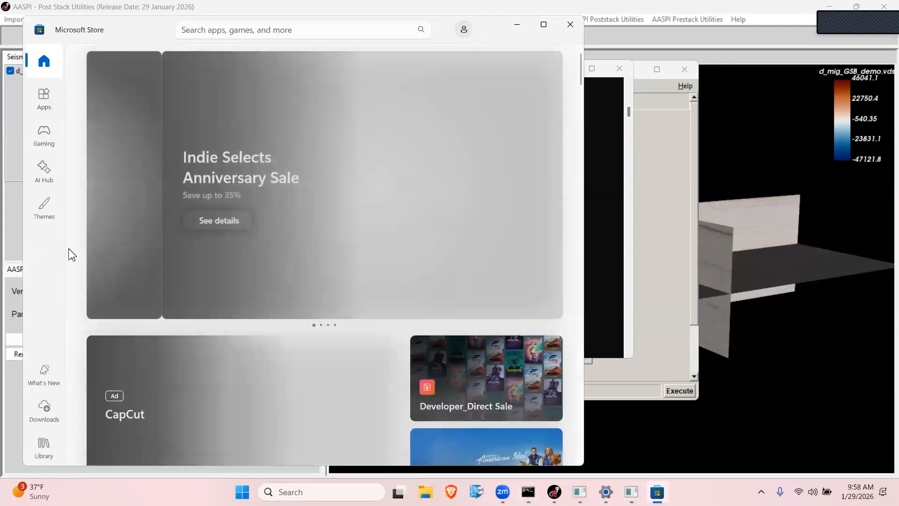
pyautogui.click(221, 28)
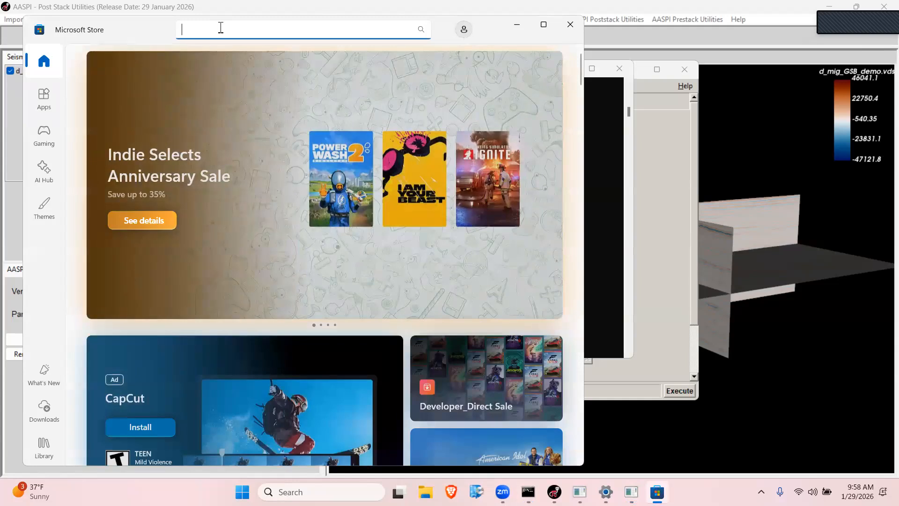
pyautogui.write('power')
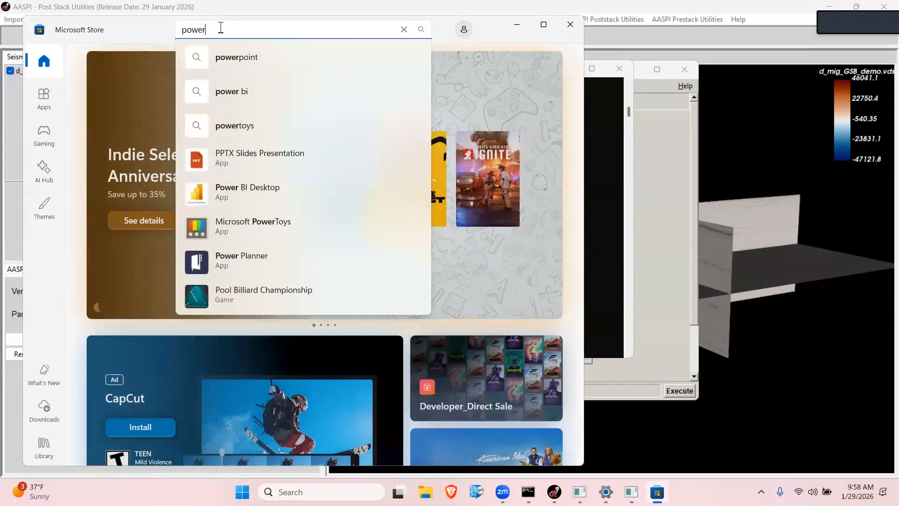
pyautogui.click(246, 126)
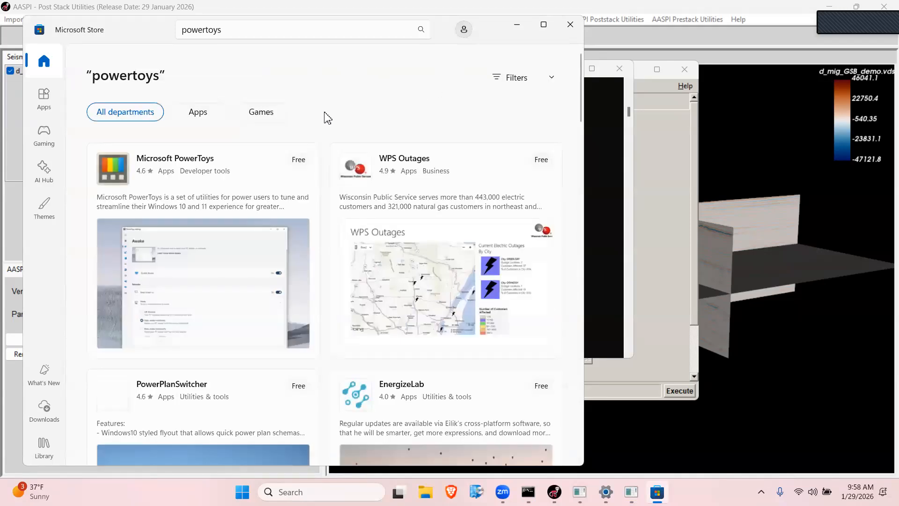
pyautogui.moveTo(204, 184)
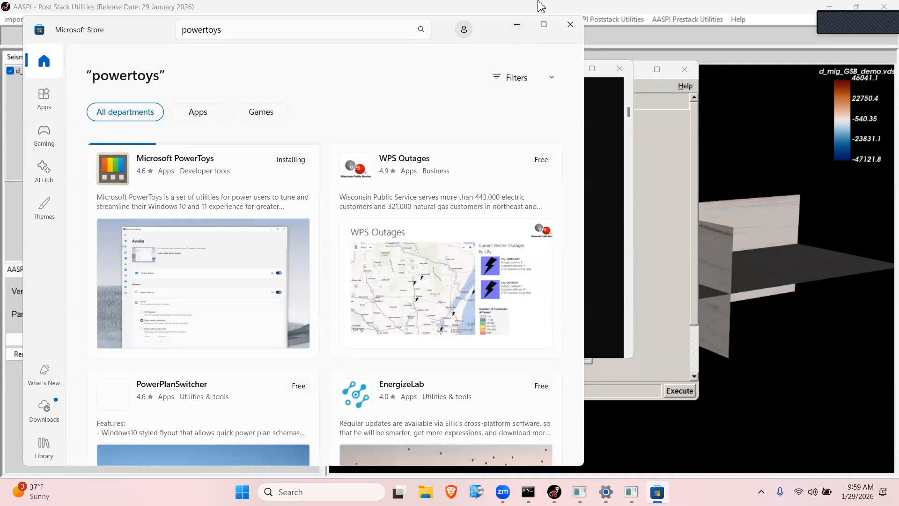
# - Check the running prediction's progress in its command window, minimizing Microsoft Store and moving the command window aside
pyautogui.click(615, 158)
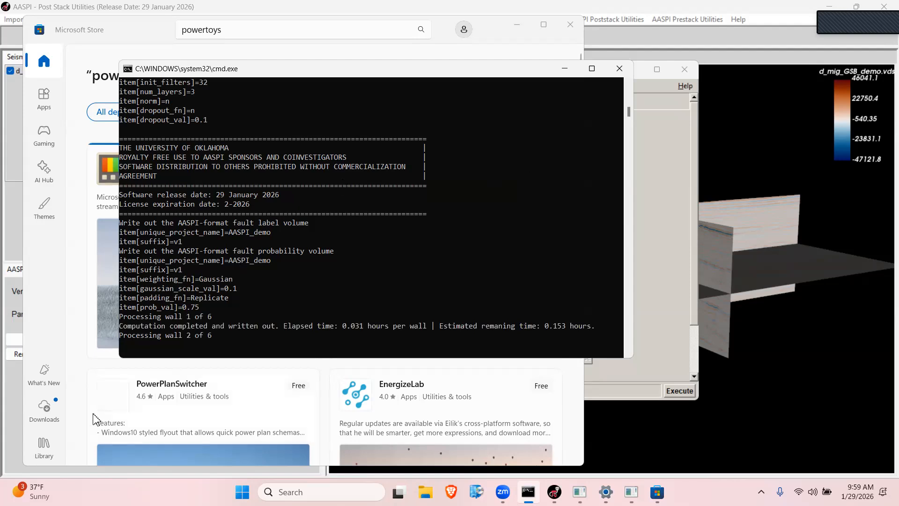
pyautogui.moveTo(94, 419)
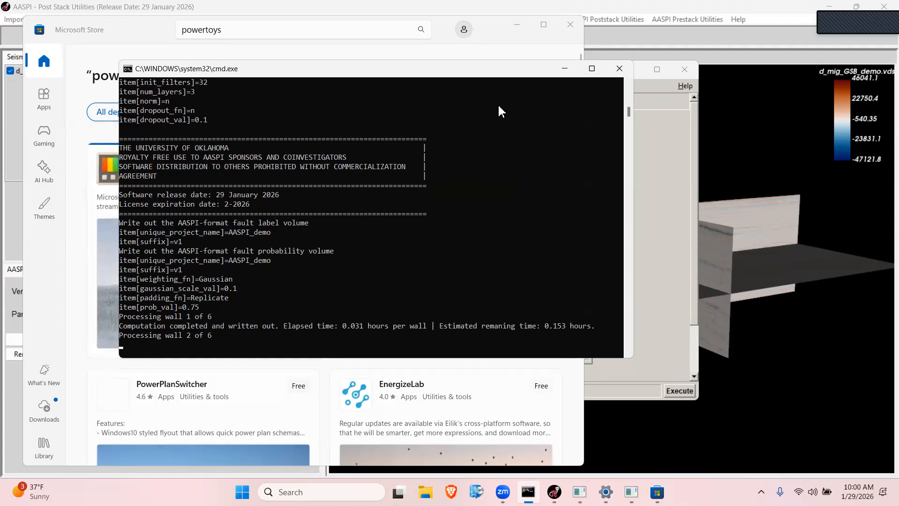
pyautogui.click(520, 33)
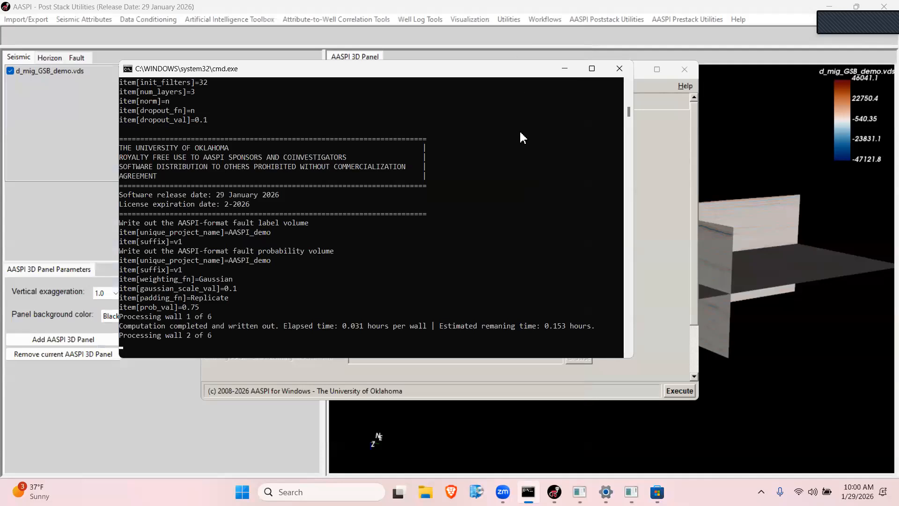
pyautogui.moveTo(473, 70); pyautogui.dragTo(651, 93)
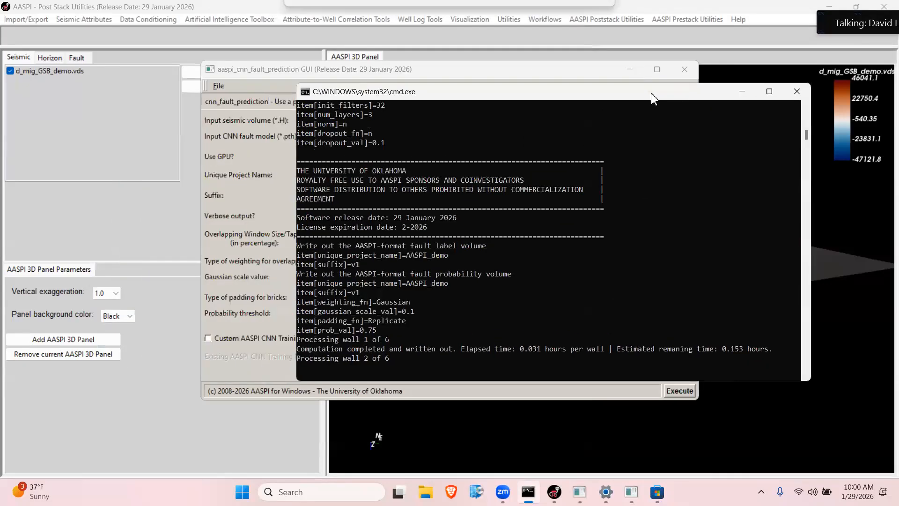
# - Open the ASCII fault surface conversion tool from the custom CNN model workflow in the main AASPI window and make its window taller
pyautogui.click(154, 217)
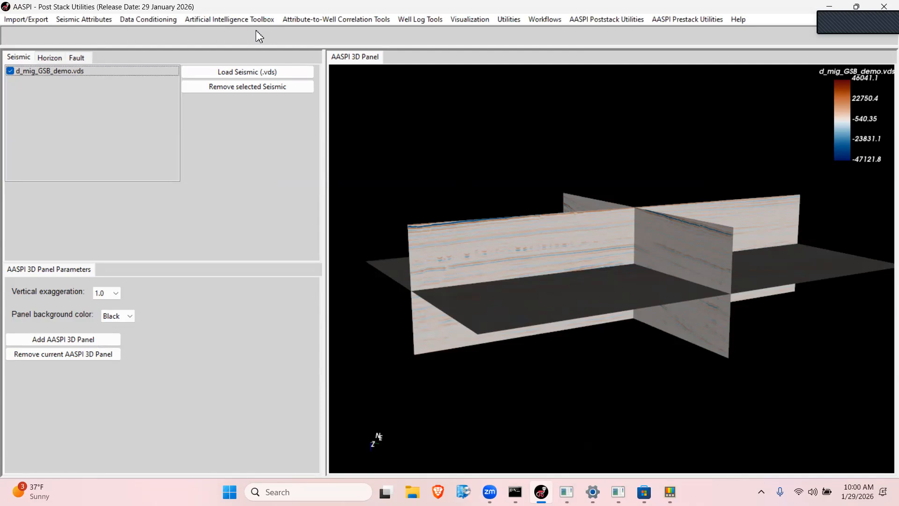
pyautogui.click(218, 21)
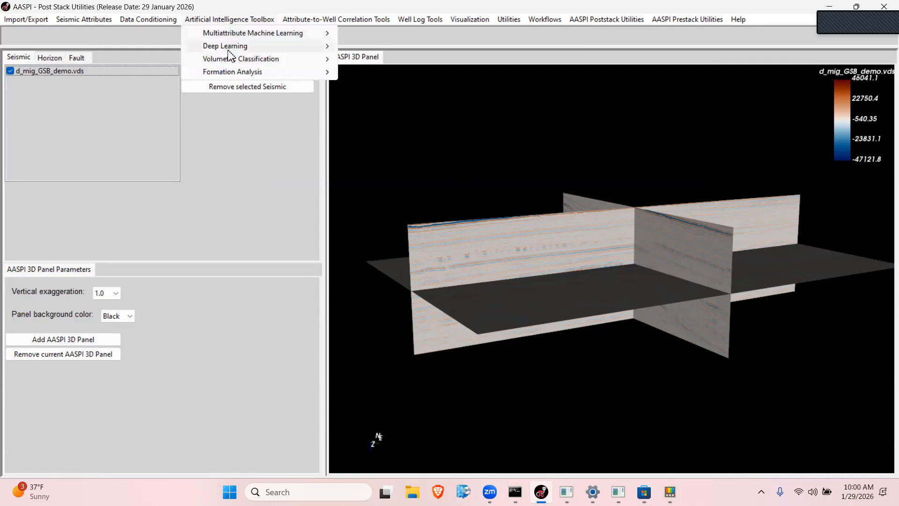
pyautogui.moveTo(229, 50)
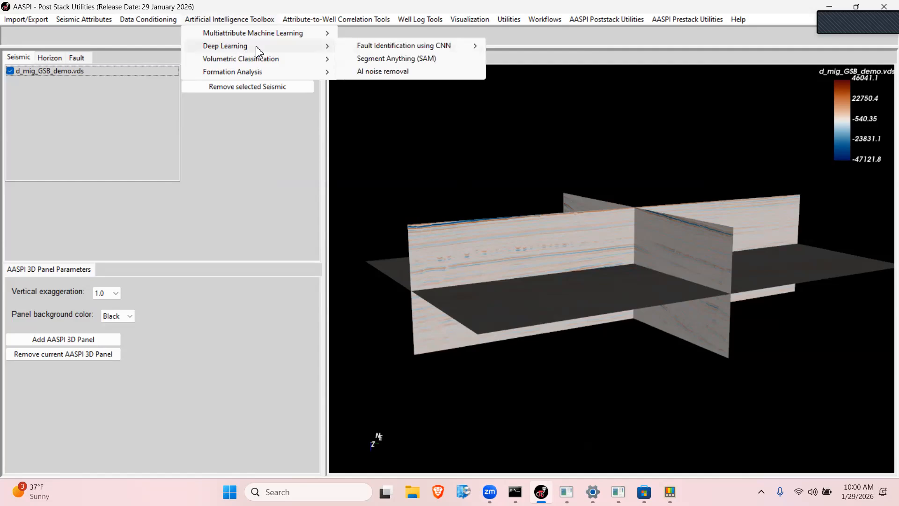
pyautogui.moveTo(363, 52)
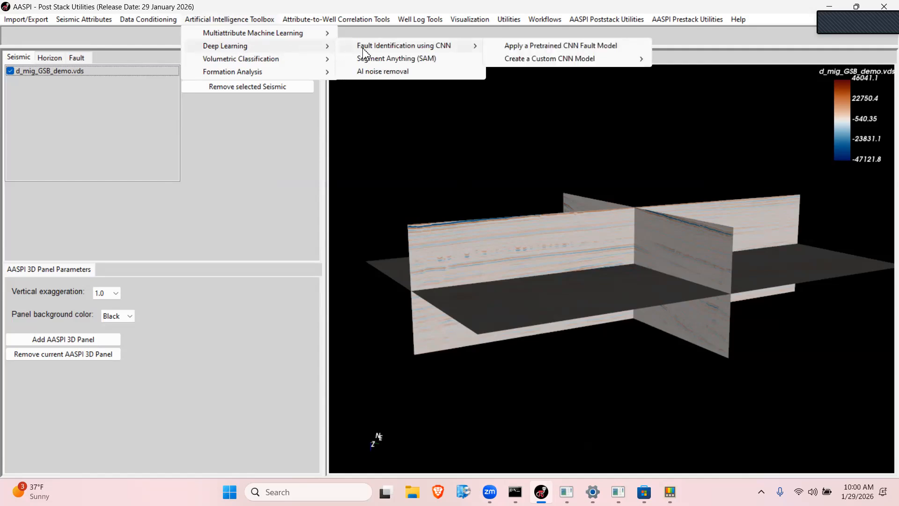
pyautogui.press('ctrl')
pyautogui.press('ctrl')
pyautogui.moveTo(519, 63)
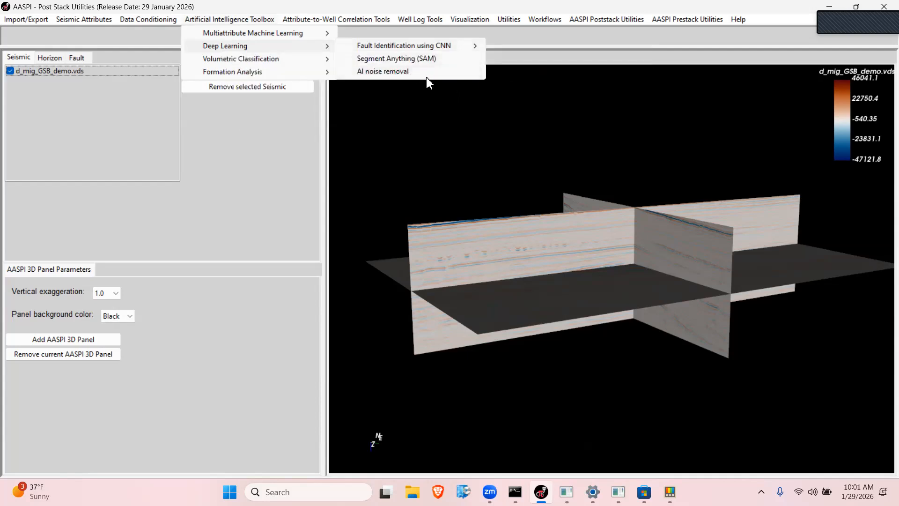
pyautogui.moveTo(453, 45)
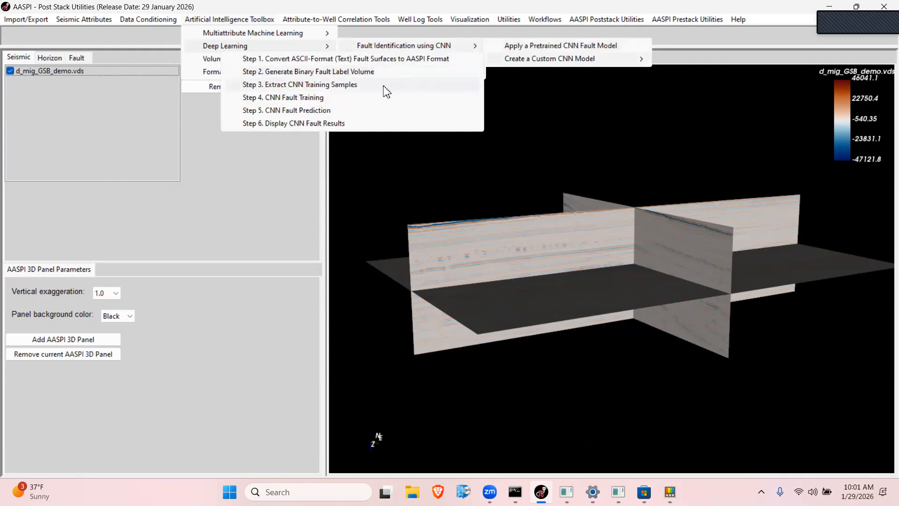
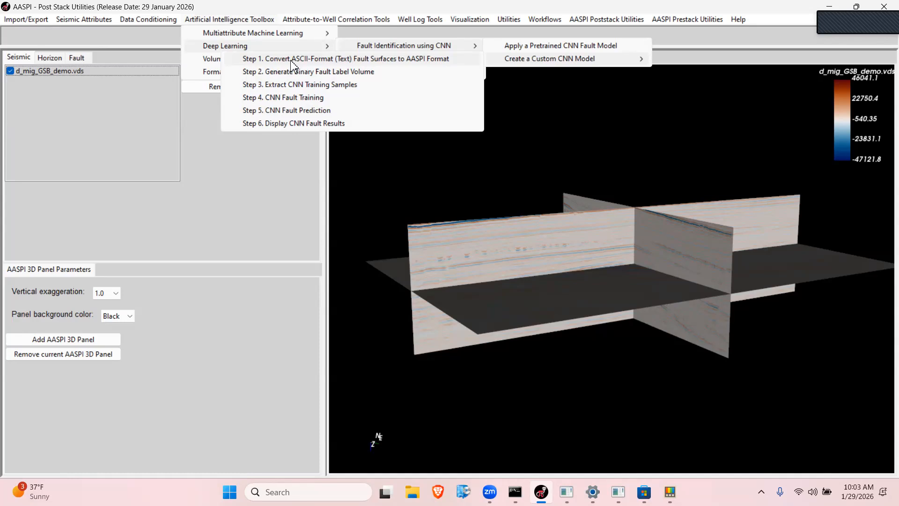
pyautogui.click(291, 61)
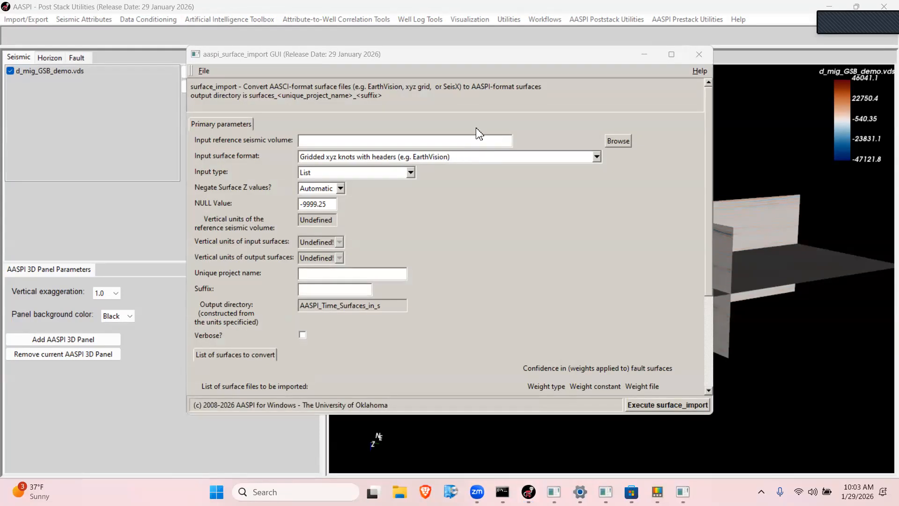
pyautogui.moveTo(455, 47); pyautogui.dragTo(454, 18)
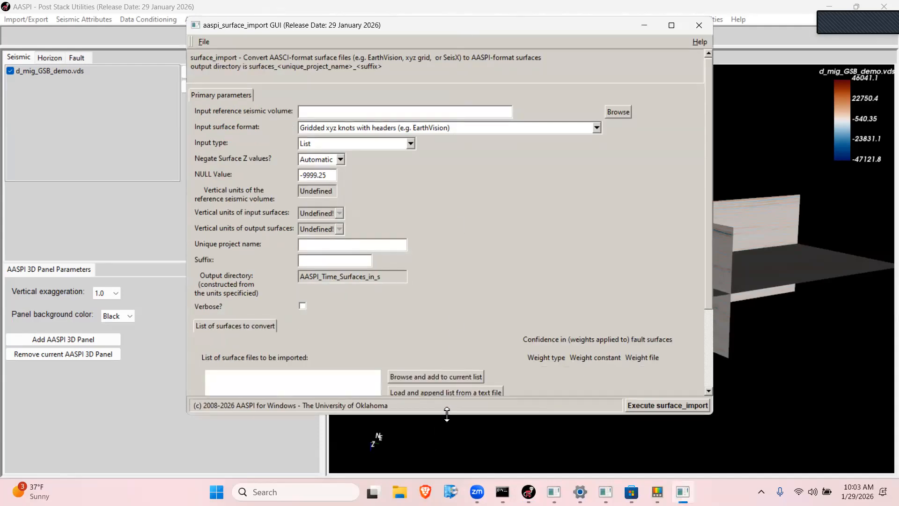
pyautogui.moveTo(447, 414); pyautogui.dragTo(446, 450)
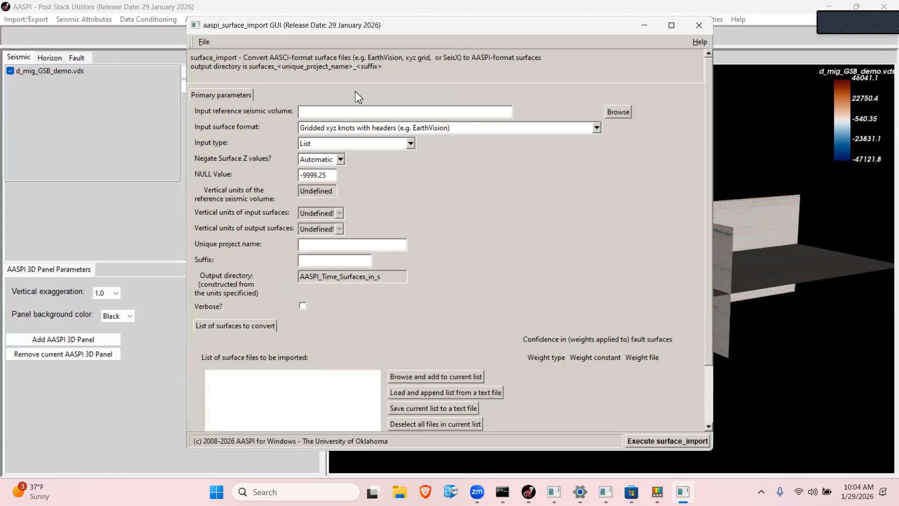
# - Select d_mig_GSB_demo.H as the input reference seismic volume and dismiss the surface units warning
pyautogui.click(617, 112)
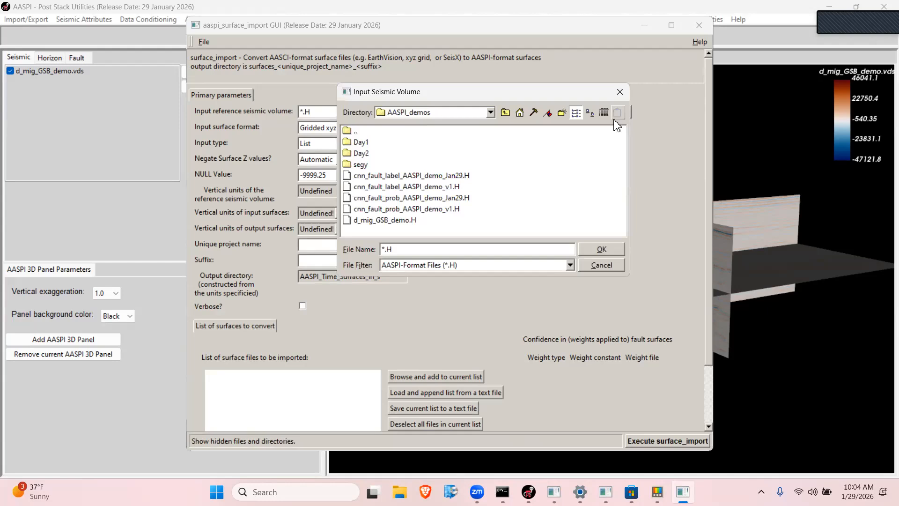
pyautogui.click(384, 221)
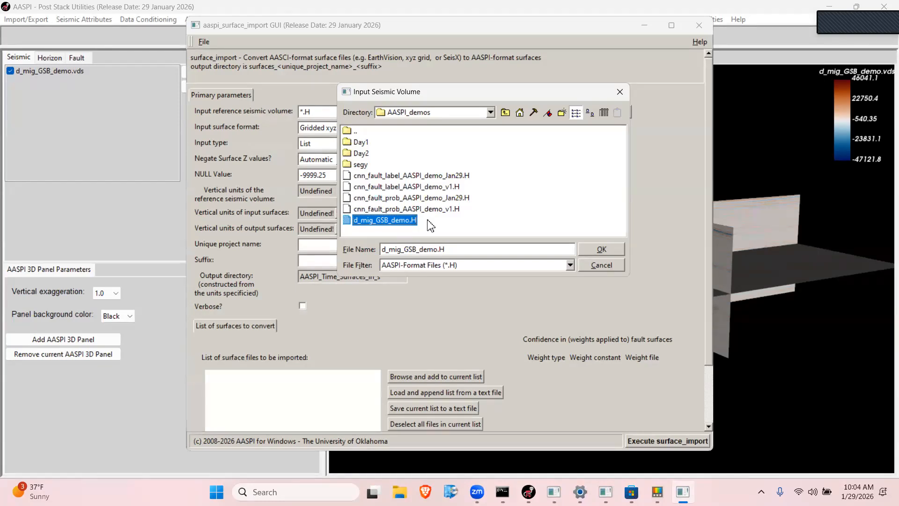
pyautogui.click(592, 252)
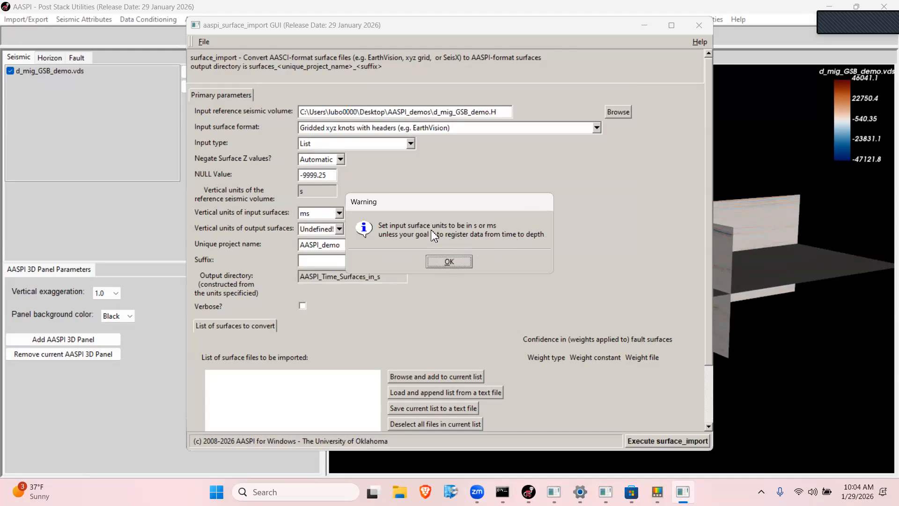
pyautogui.click(448, 261)
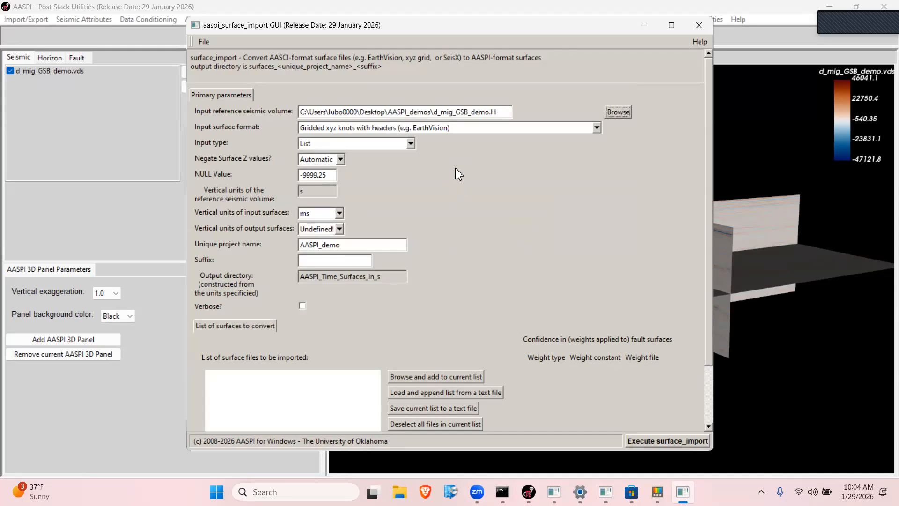
# - Add Kora_fault1, Kora_fault2 and Kora_fault3 from Day1/1a-Unet_for_fault_prediction/1-Training to the list of surface files to import
pyautogui.scroll(-5, 706, 178)
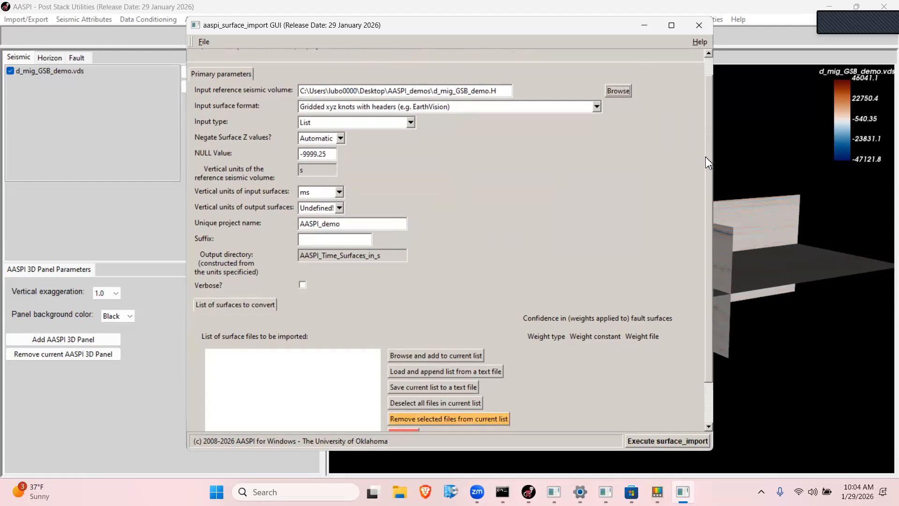
pyautogui.scroll(-2, 707, 180)
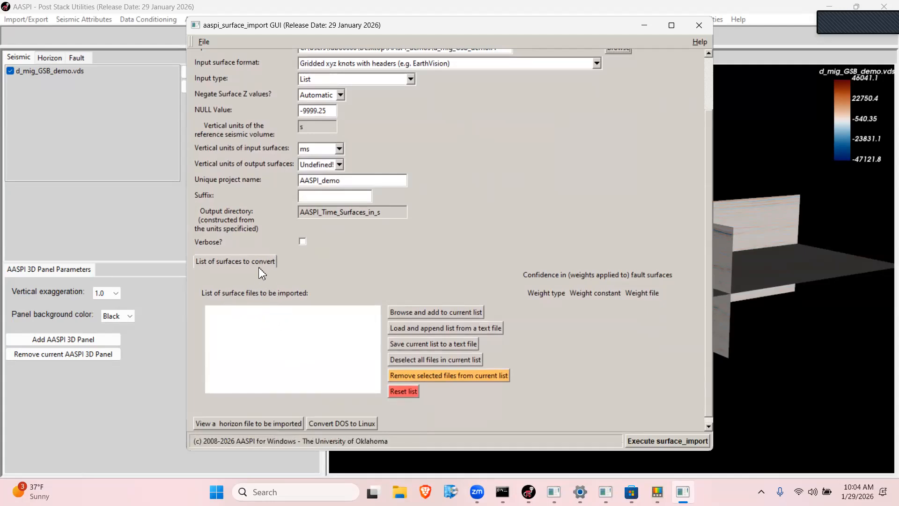
pyautogui.click(398, 312)
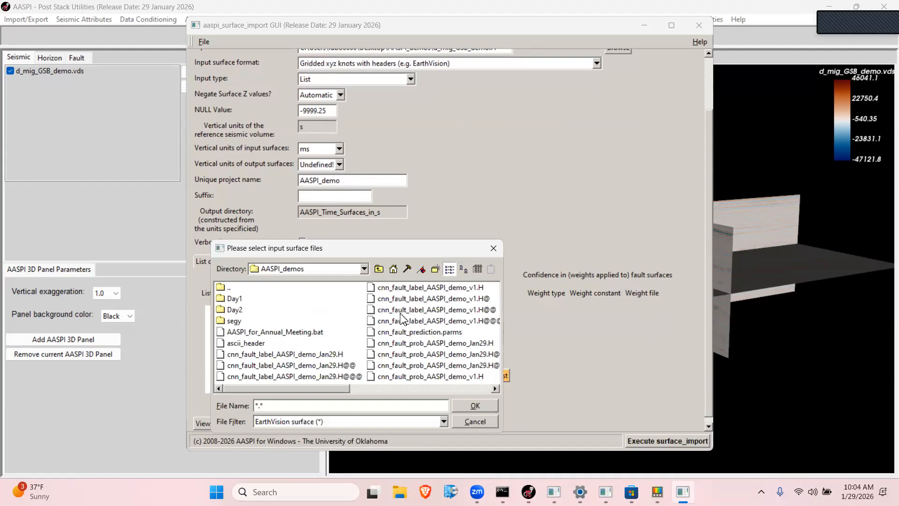
pyautogui.doubleClick(238, 300)
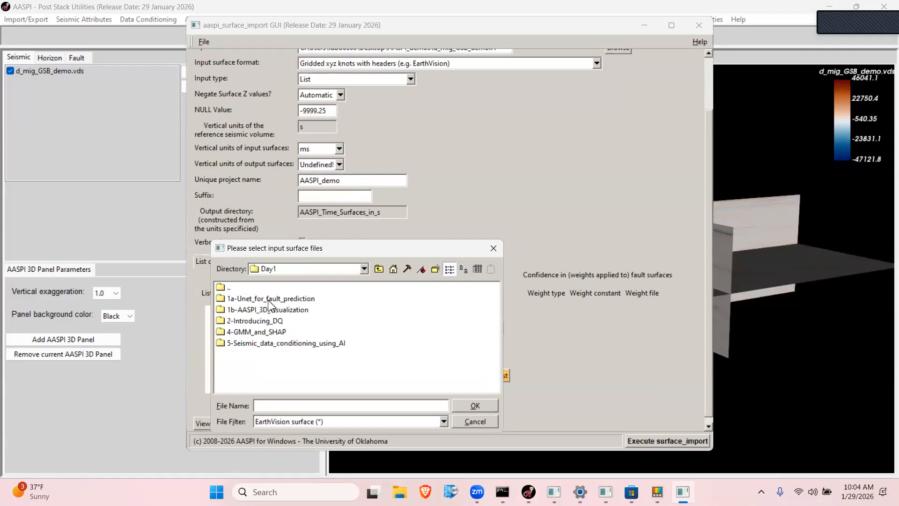
pyautogui.doubleClick(270, 299)
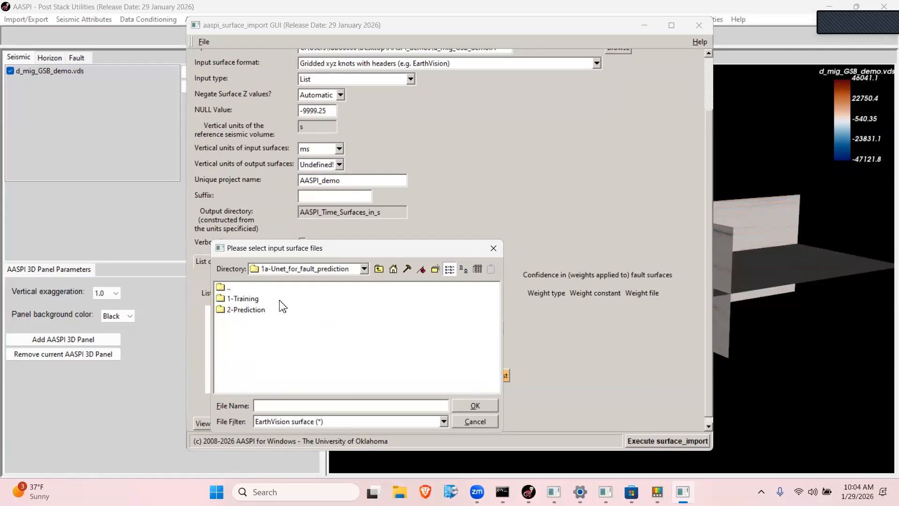
pyautogui.doubleClick(249, 299)
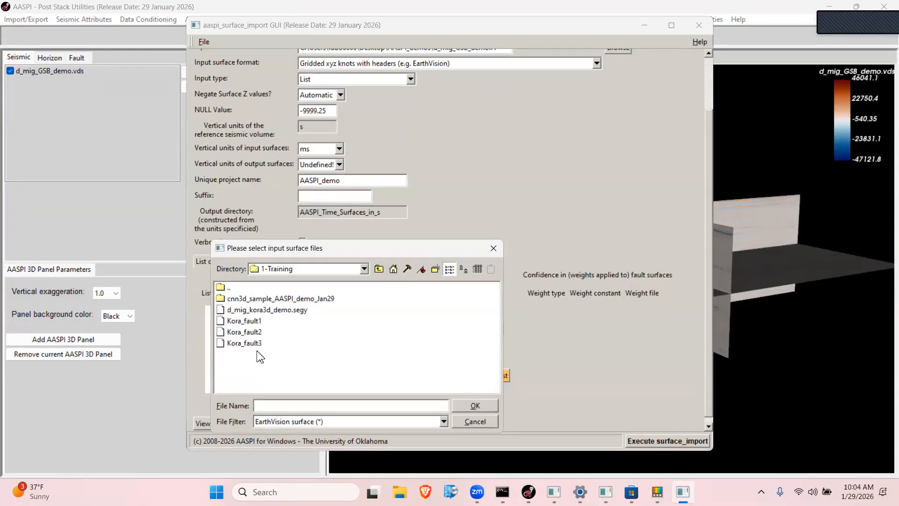
pyautogui.click(257, 321)
pyautogui.keyDown('shift'); pyautogui.click(259, 344); pyautogui.keyUp('shift')
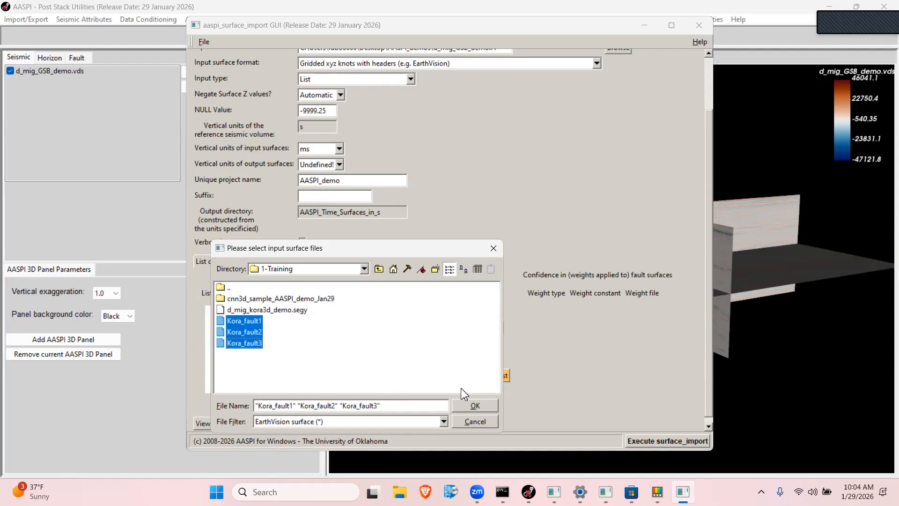
pyautogui.click(473, 406)
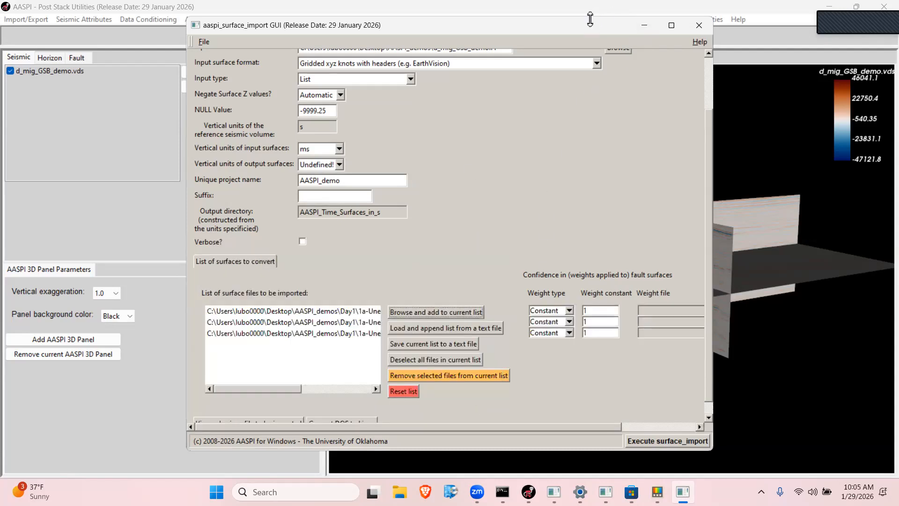
# - Enlarge the surface import window in height and width to show the fault surface weight fields in full
pyautogui.doubleClick(590, 19)
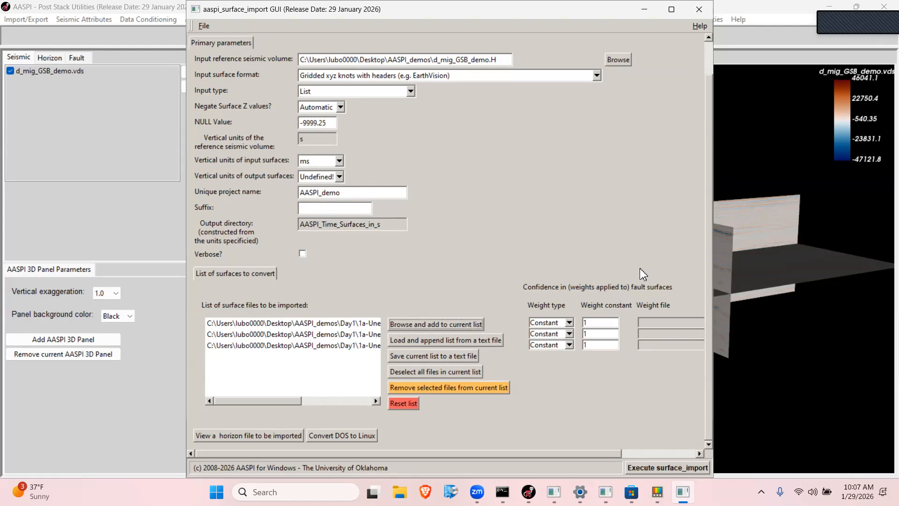
pyautogui.moveTo(708, 240); pyautogui.dragTo(800, 204)
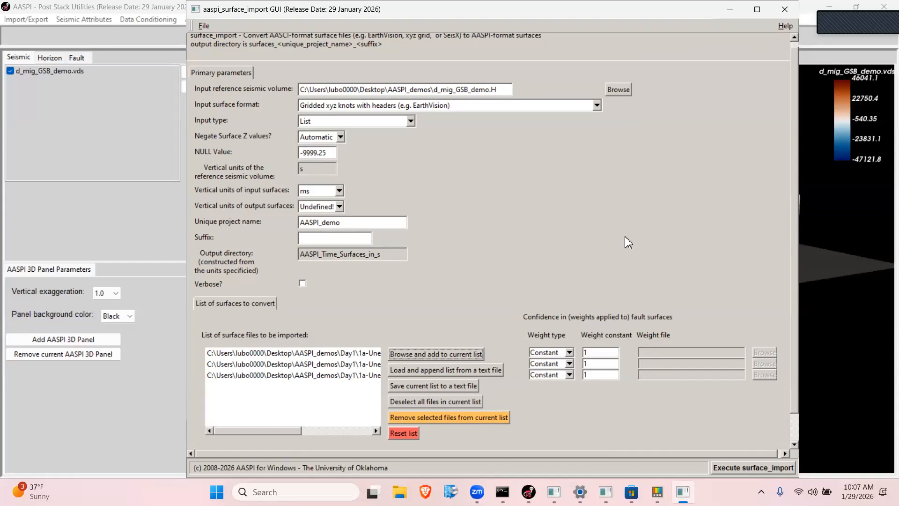
pyautogui.scroll(-3, 790, 179)
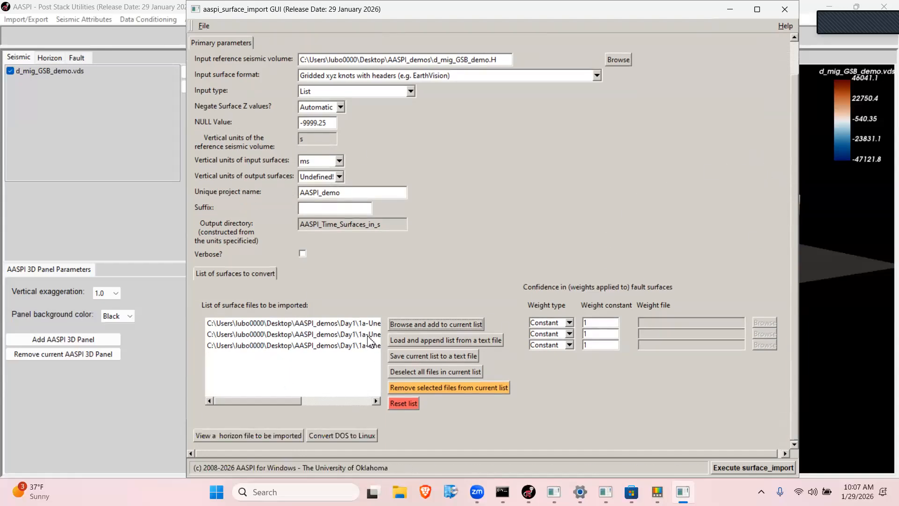
# - Open Kora_fault1 from the 1-Training folder for viewing, with the file filter set to All Files (*)
pyautogui.click(228, 434)
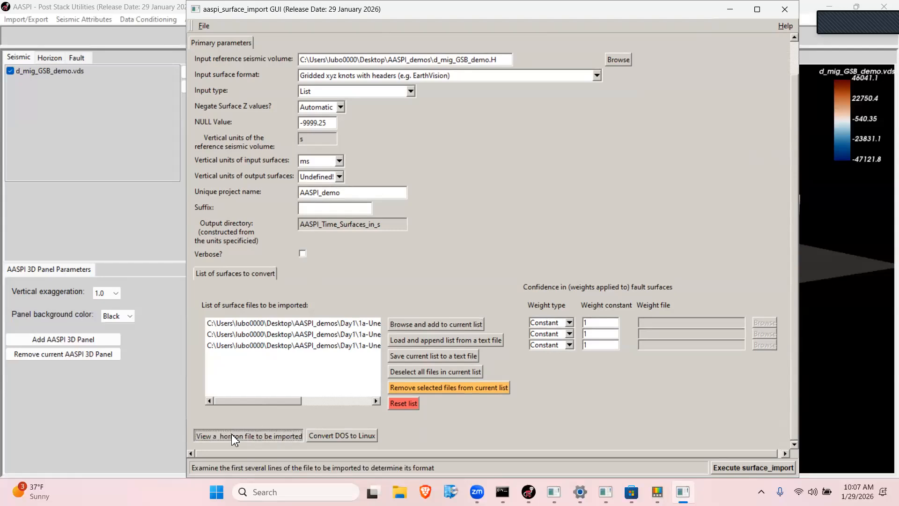
pyautogui.doubleClick(253, 312)
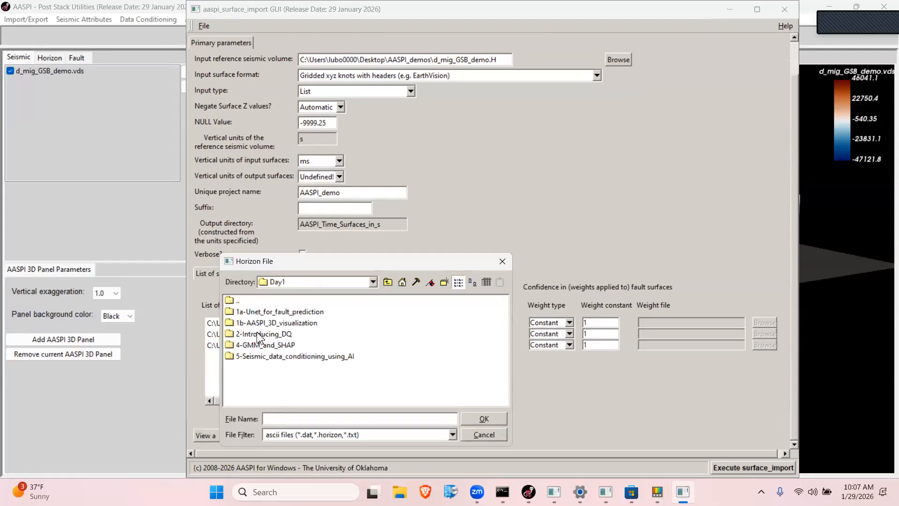
pyautogui.doubleClick(257, 314)
pyautogui.doubleClick(257, 312)
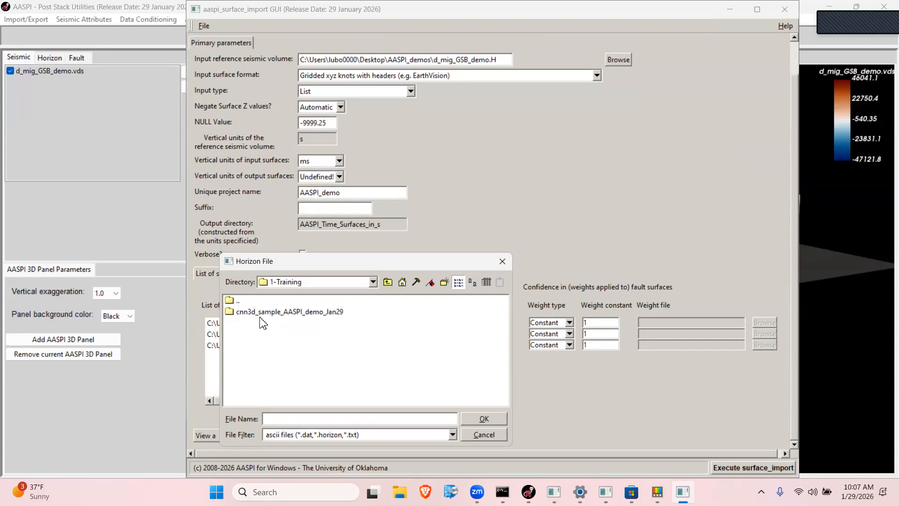
pyautogui.click(451, 435)
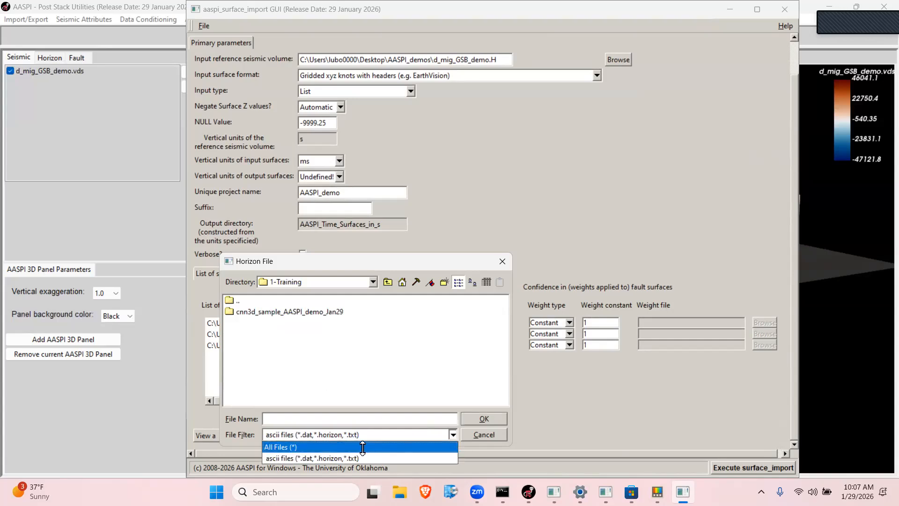
pyautogui.click(300, 447)
pyautogui.click(267, 338)
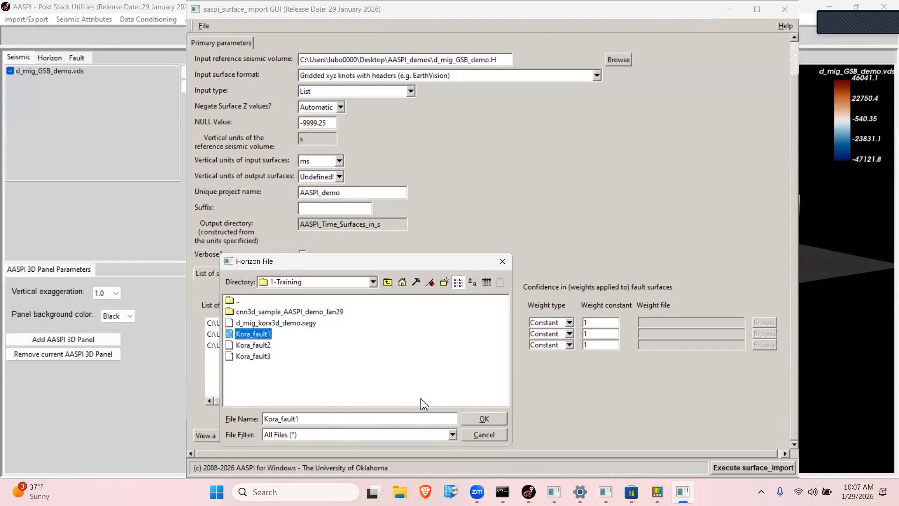
pyautogui.click(483, 417)
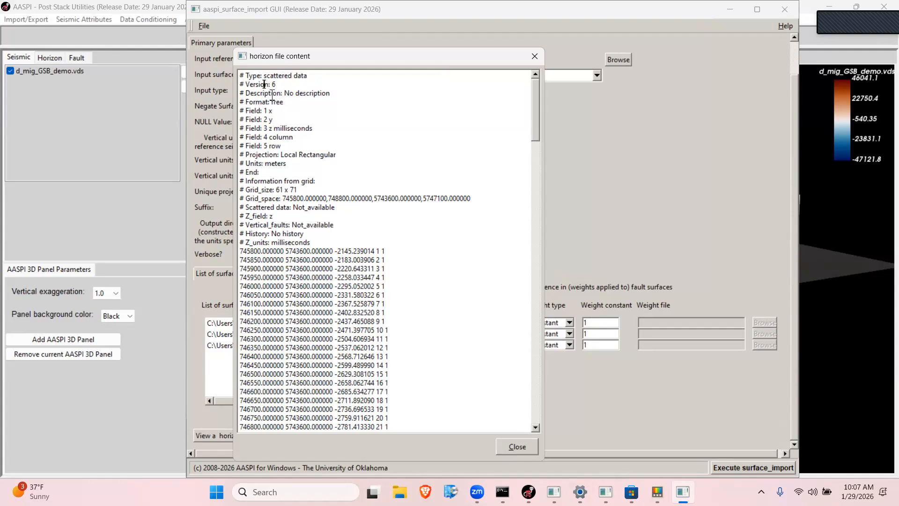
# - Examine the header lines and z values in the Kora_fault1 content and close the viewer
pyautogui.moveTo(271, 94); pyautogui.dragTo(306, 188)
pyautogui.click(275, 247)
pyautogui.moveTo(337, 250); pyautogui.dragTo(368, 252)
pyautogui.click(534, 56)
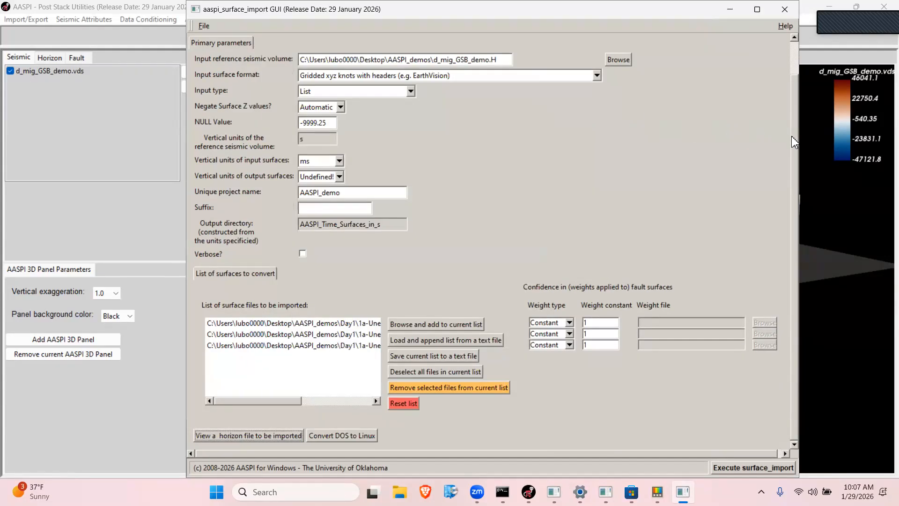
# - Choose Gridded xyz knots with headers (e.g. EarthVision) as the input surface format
pyautogui.scroll(2, 791, 133)
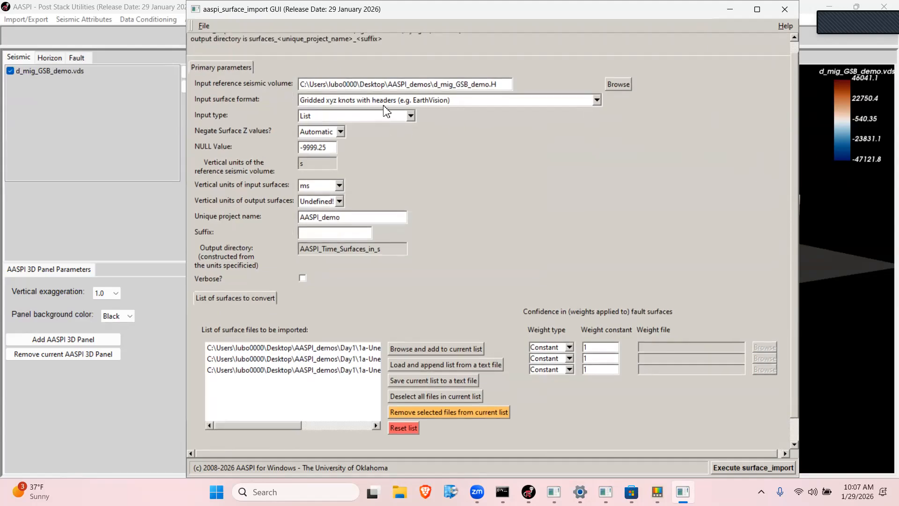
pyautogui.click(597, 99)
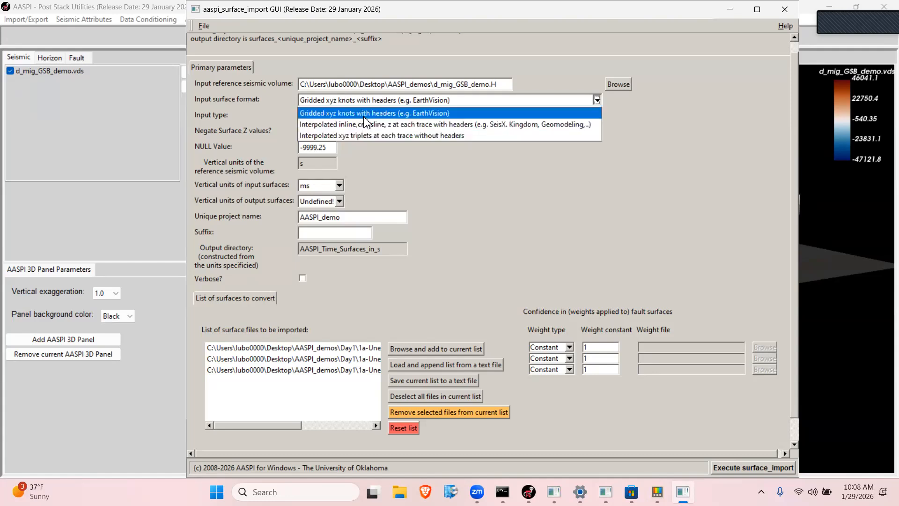
pyautogui.click(370, 113)
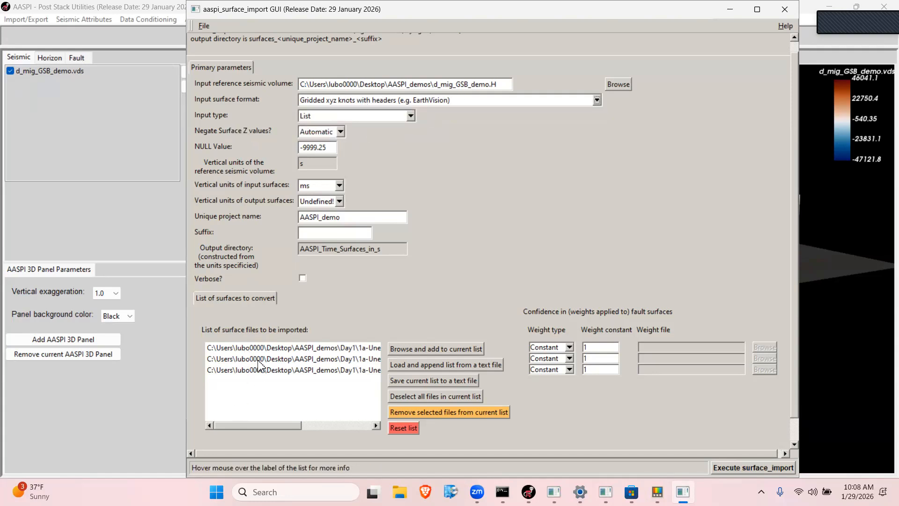
# - Set the vertical units of the output surfaces to s, keeping List as the input type and ms for the input surfaces
pyautogui.click(412, 120)
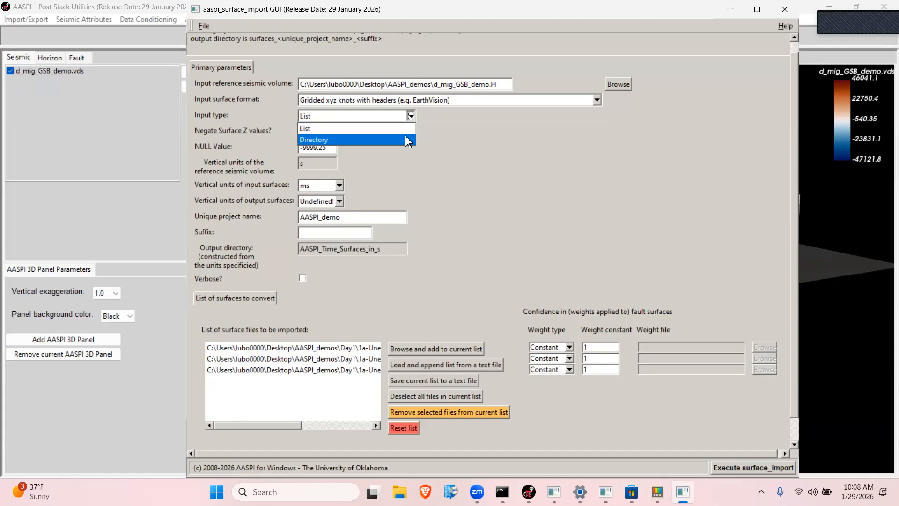
pyautogui.click(485, 162)
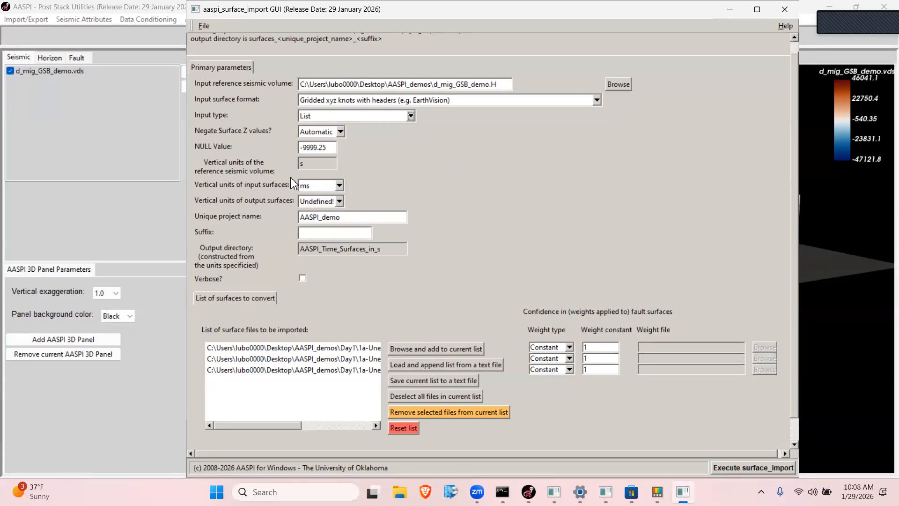
pyautogui.click(340, 183)
pyautogui.click(321, 208)
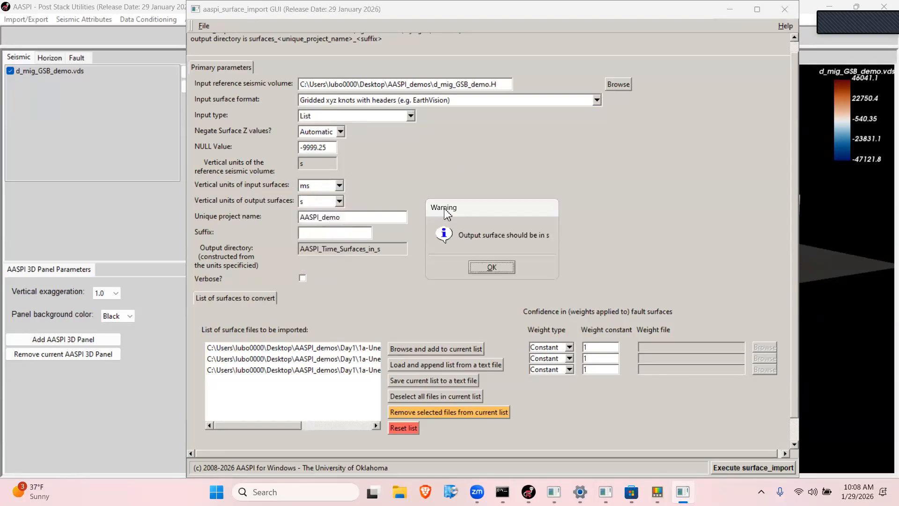
pyautogui.click(492, 267)
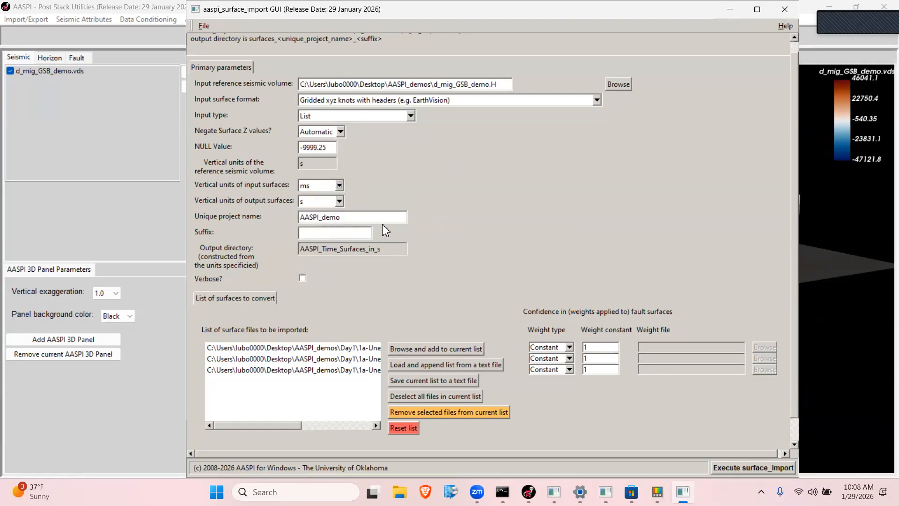
pyautogui.click(339, 201)
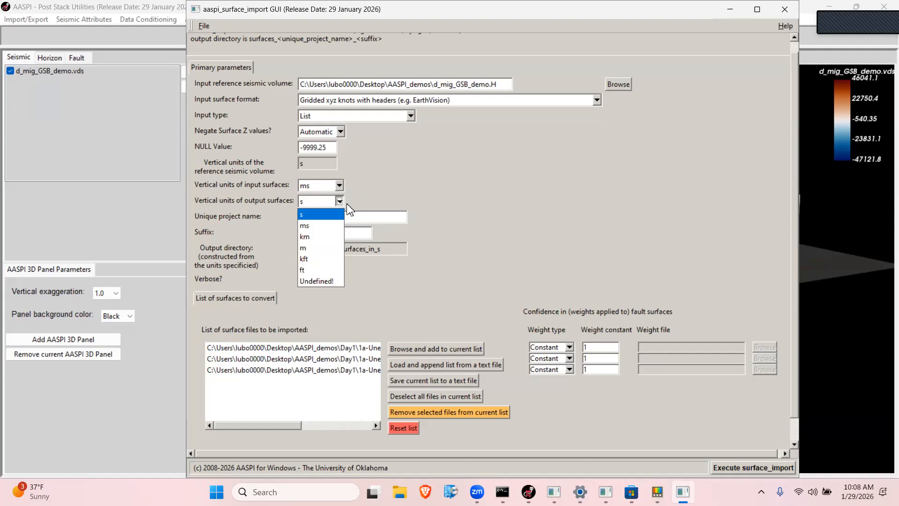
pyautogui.click(311, 215)
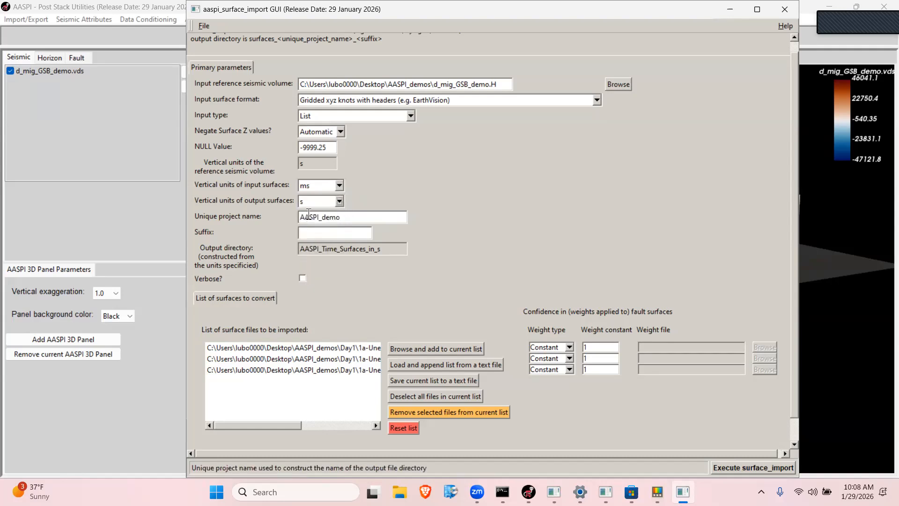
pyautogui.click(311, 188)
pyautogui.click(311, 188)
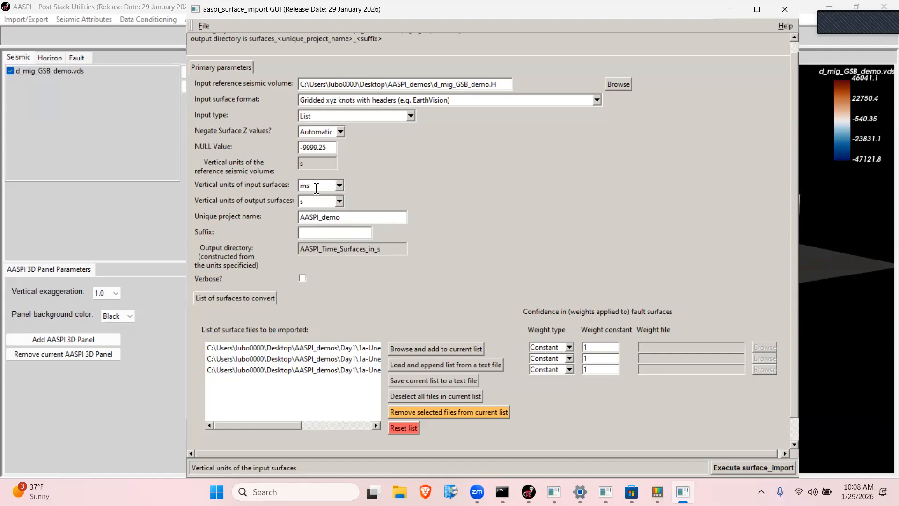
pyautogui.click(339, 202)
pyautogui.click(320, 214)
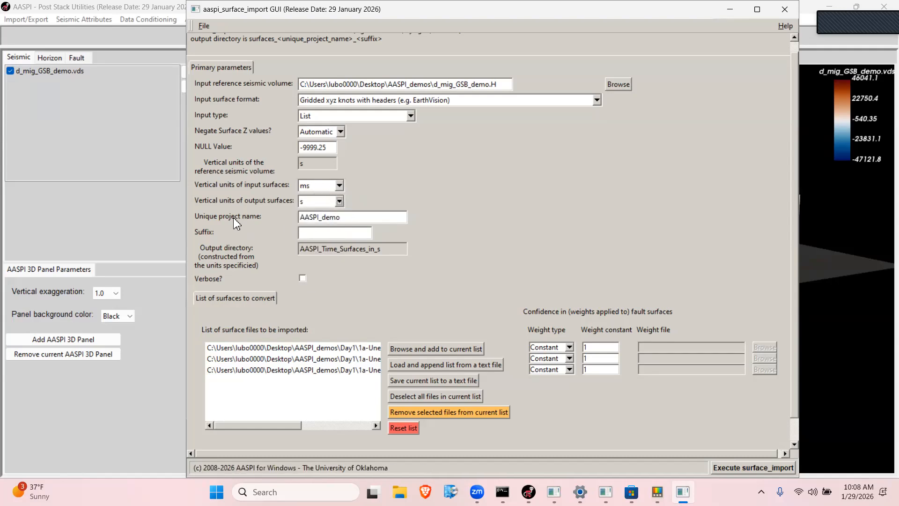
# - Enter Jan29 as the suffix for the surface import
pyautogui.click(312, 232)
pyautogui.write('Jan')
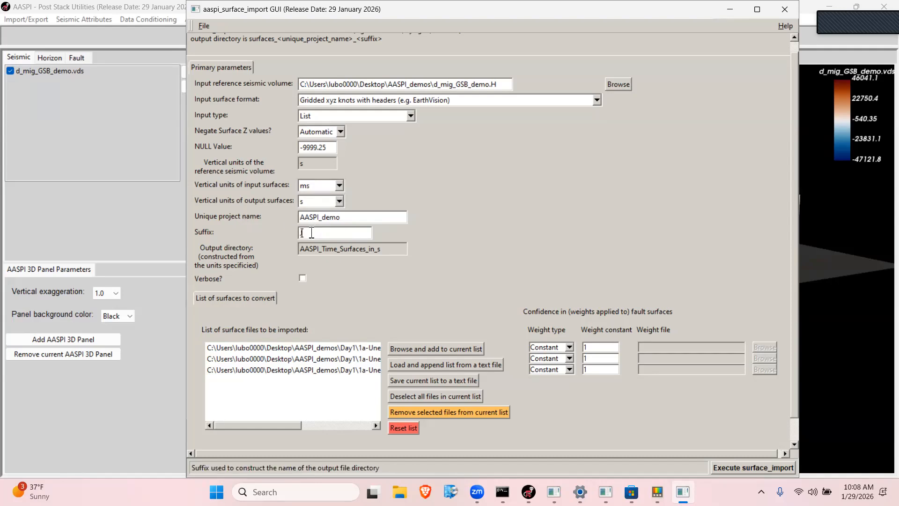
pyautogui.write('29')
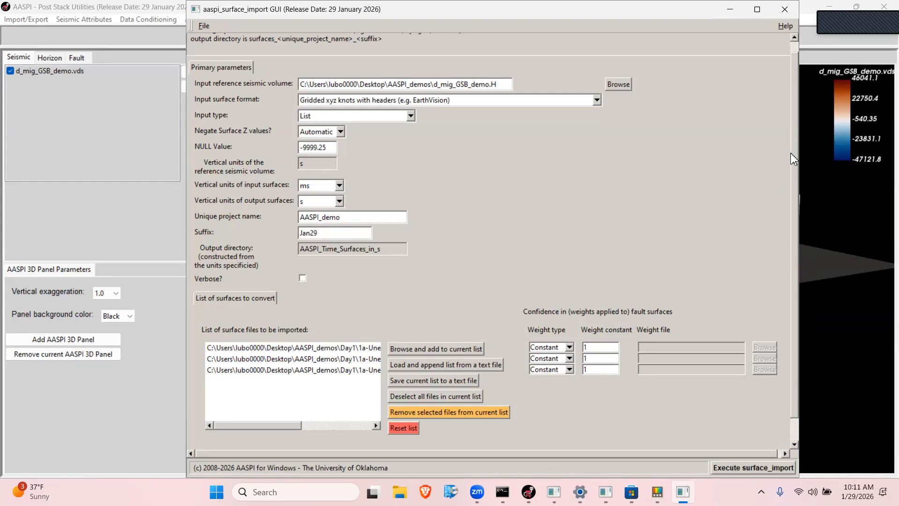
# - Execute the surface import, accept the ms-to-s scaling of the surface values, and check the run log in the command window
pyautogui.scroll(-1, 797, 155)
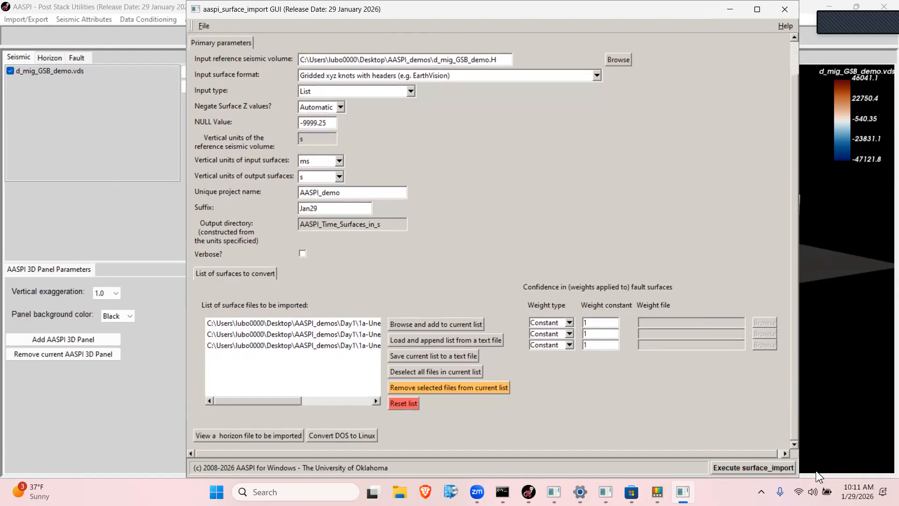
pyautogui.click(739, 468)
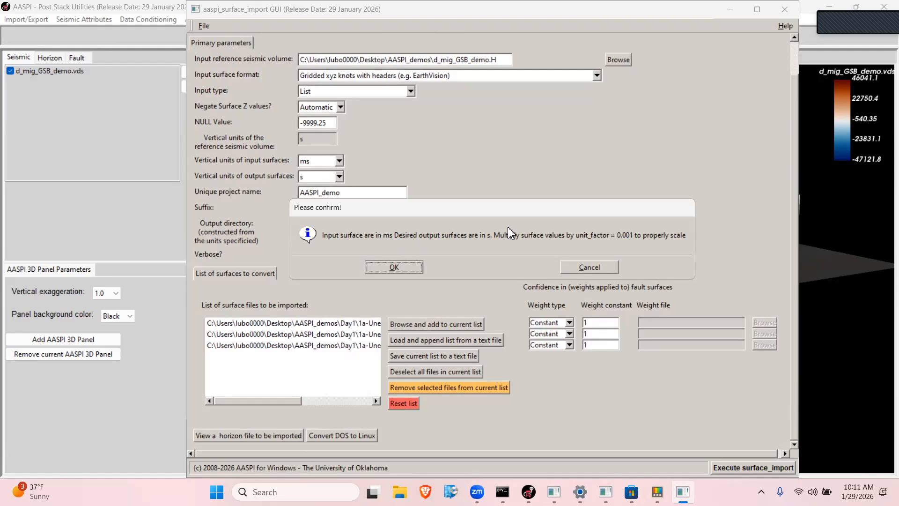
pyautogui.click(398, 267)
pyautogui.click(518, 492)
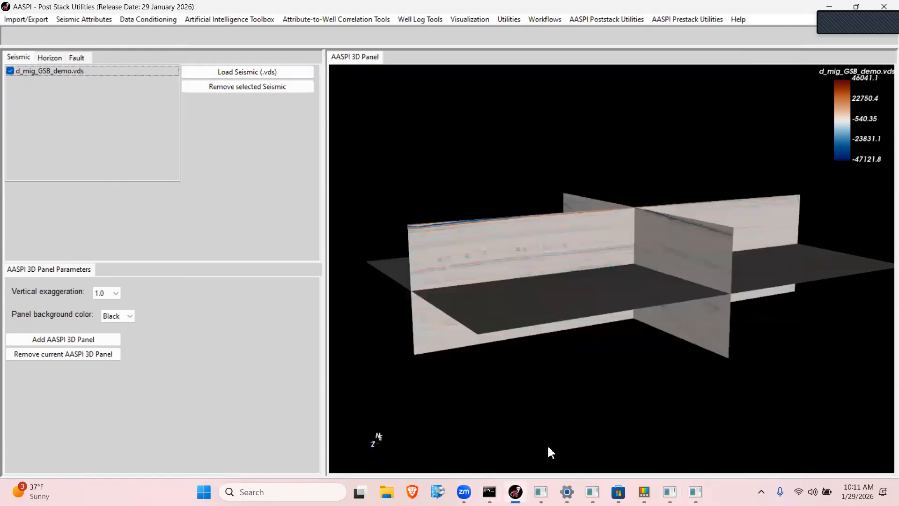
pyautogui.click(490, 492)
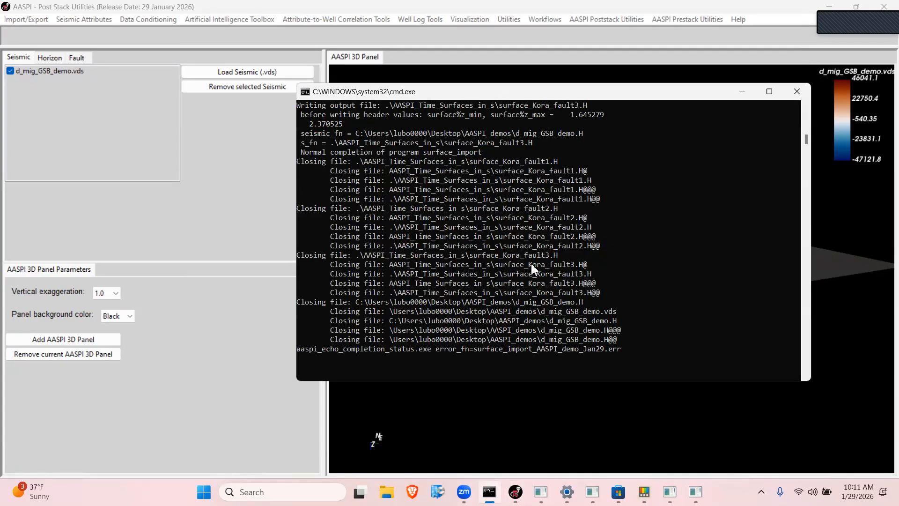
pyautogui.click(261, 135)
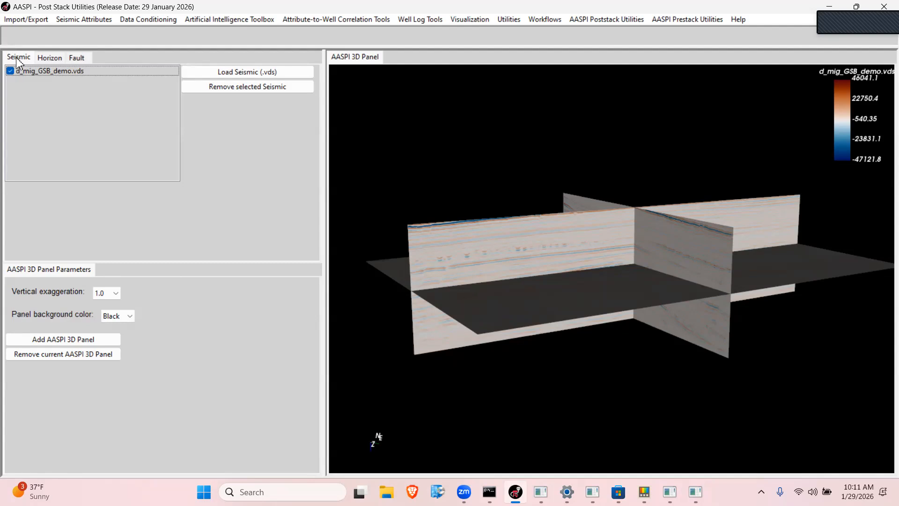
pyautogui.click(49, 59)
pyautogui.click(76, 59)
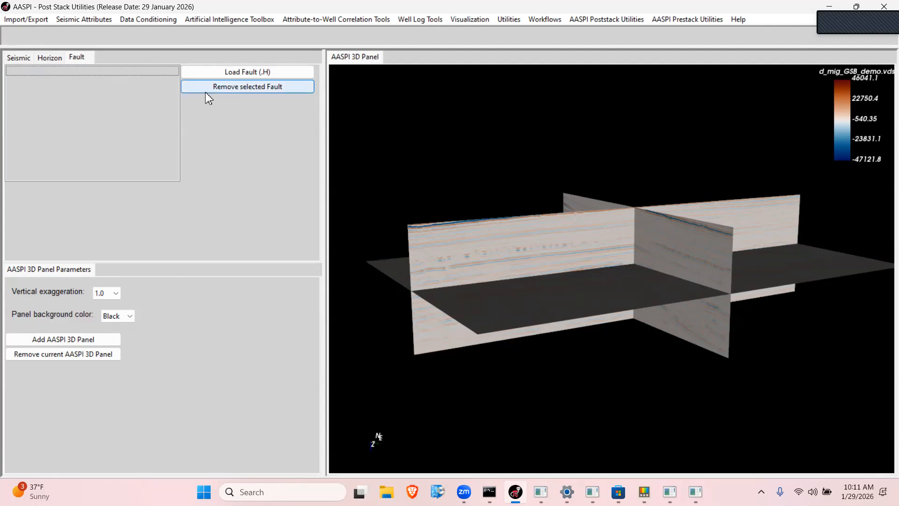
pyautogui.click(229, 74)
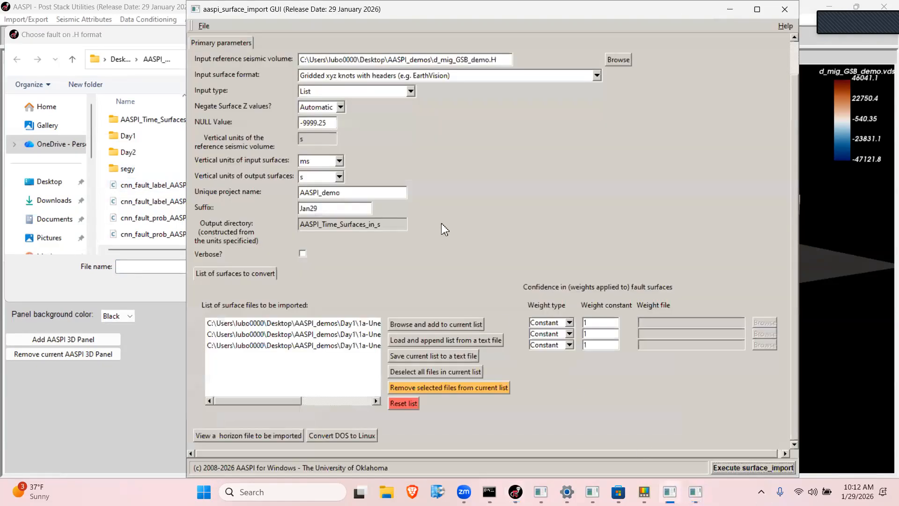
pyautogui.click(339, 161)
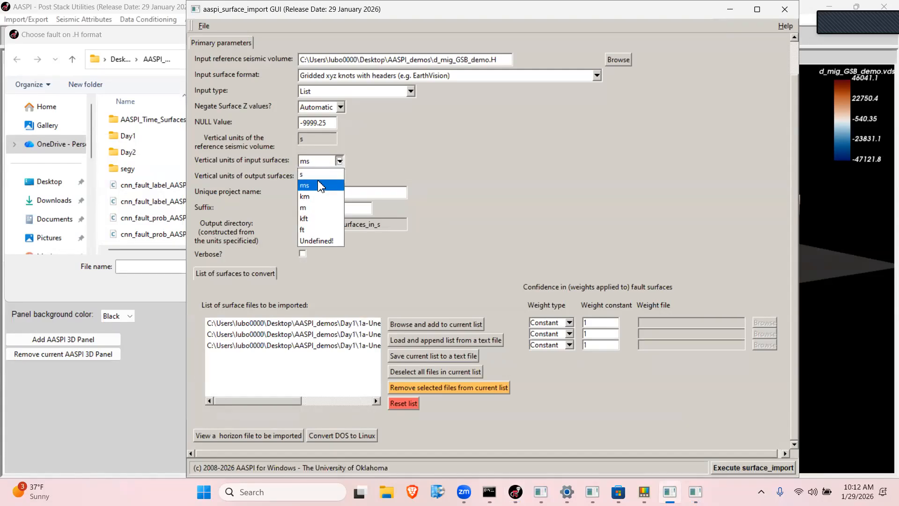
pyautogui.click(326, 175)
pyautogui.click(496, 270)
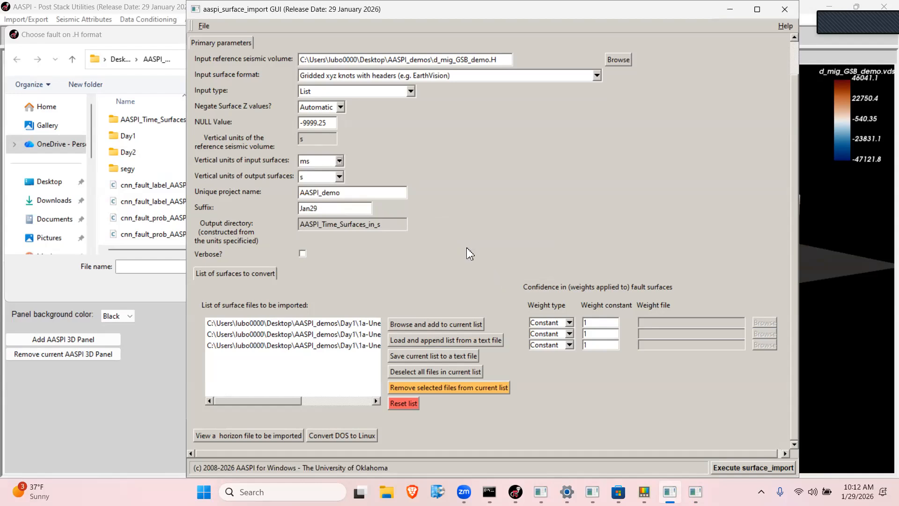
pyautogui.click(342, 177)
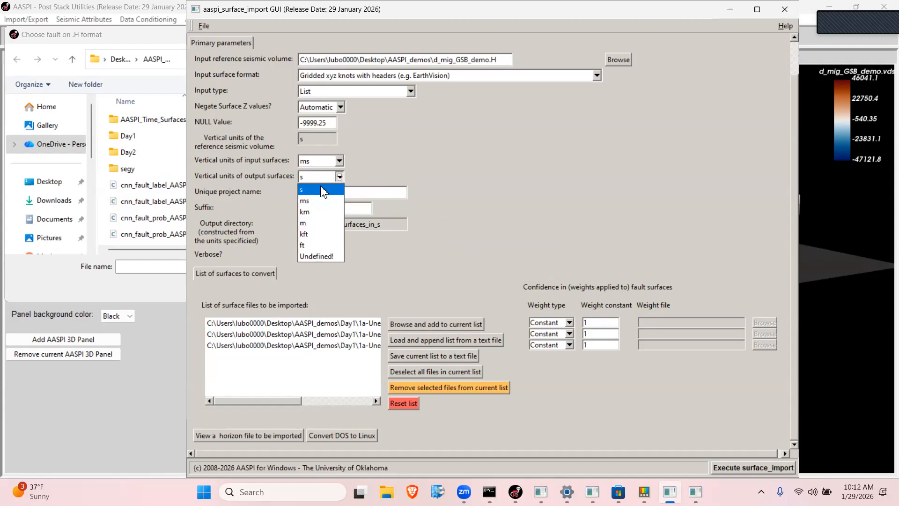
pyautogui.click(325, 175)
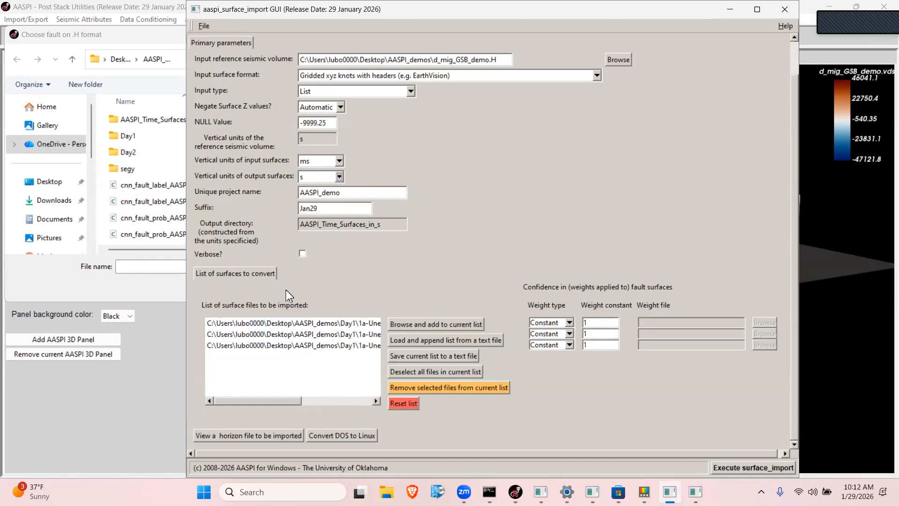
pyautogui.click(71, 279)
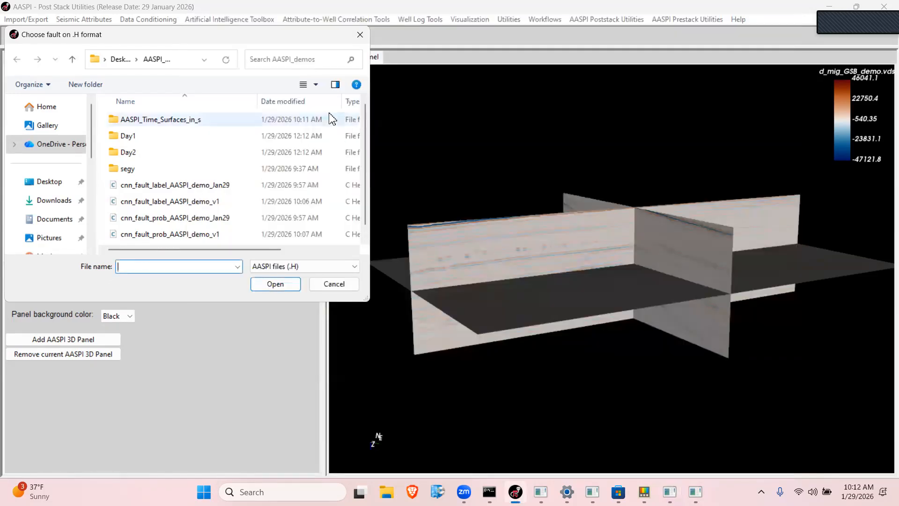
pyautogui.click(359, 33)
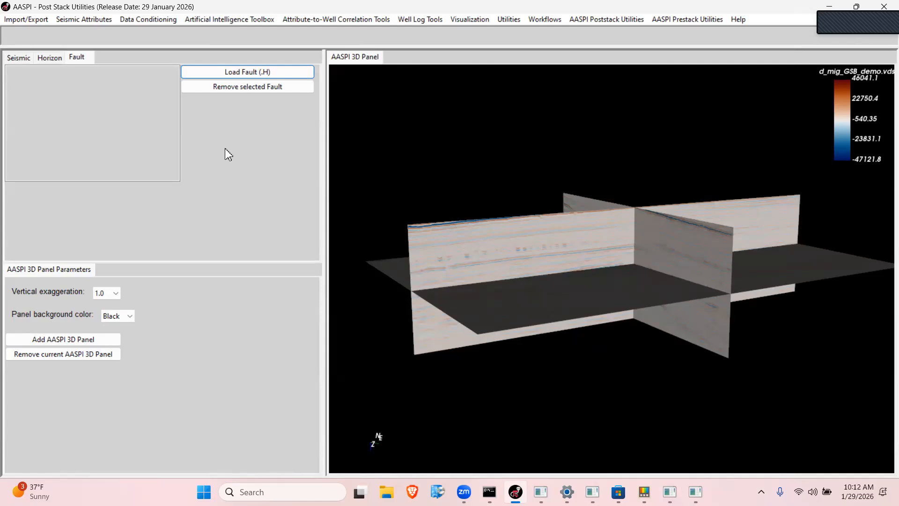
# - Load surface_Kora_fault1, surface_Kora_fault2 and surface_Kora_fault3 from the AASPI_Time_Surfaces_in_s folder as faults
pyautogui.click(77, 56)
pyautogui.click(22, 57)
pyautogui.click(49, 57)
pyautogui.click(76, 57)
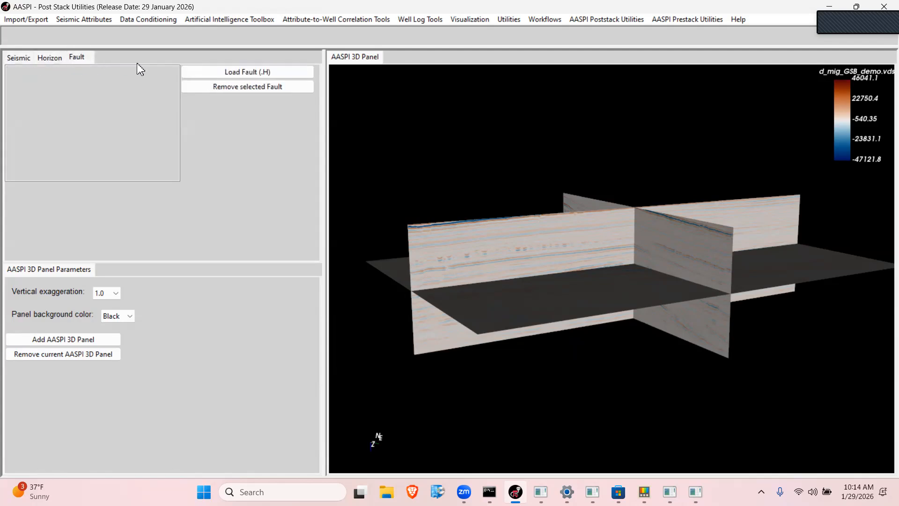
pyautogui.click(234, 72)
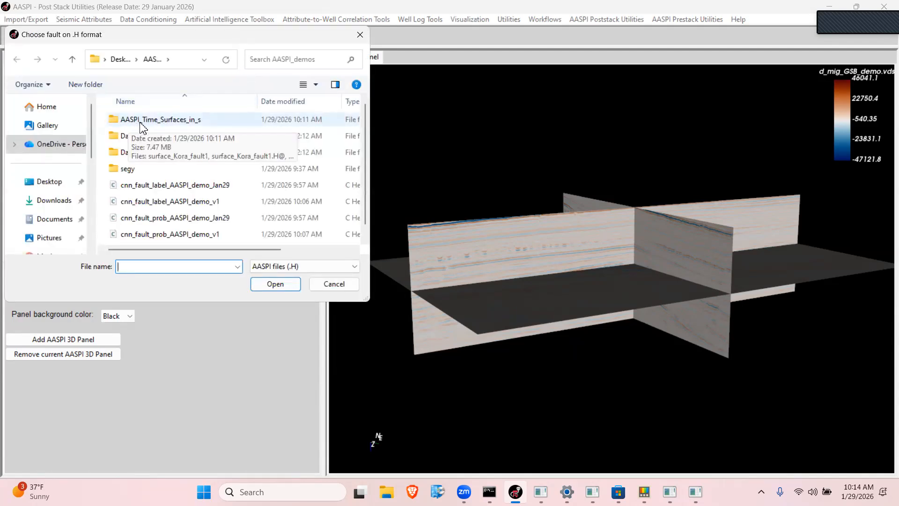
pyautogui.doubleClick(168, 119)
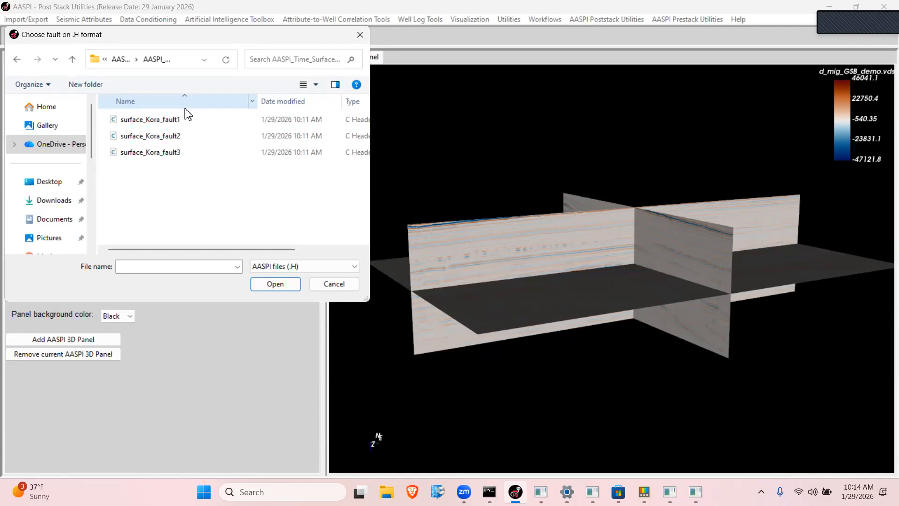
pyautogui.click(185, 120)
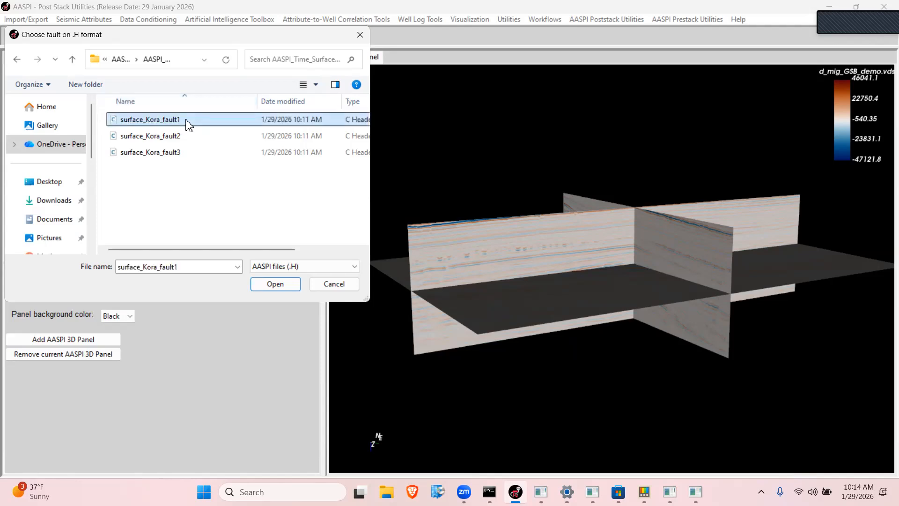
pyautogui.keyDown('shift'); pyautogui.click(187, 152); pyautogui.keyUp('shift')
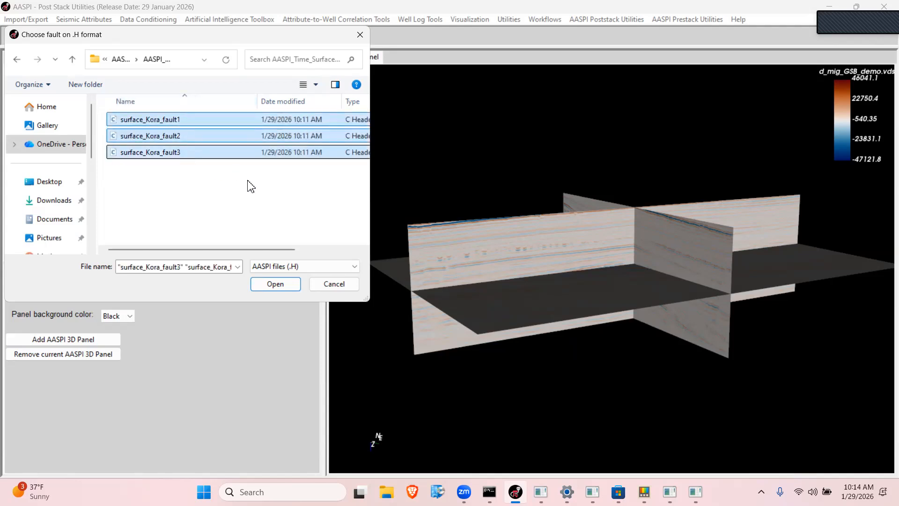
pyautogui.click(274, 284)
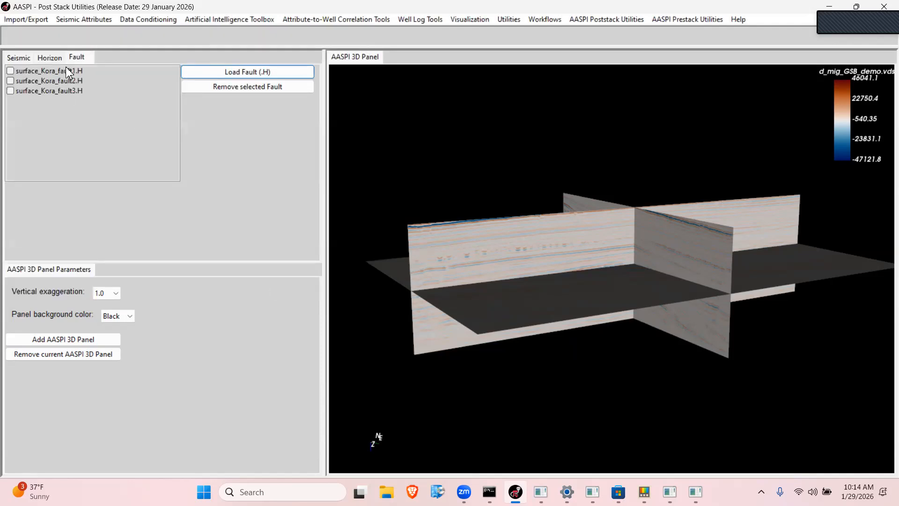
# - Try displaying the three Kora fault surfaces with the seismic in the 3D panel, and switch them off again
pyautogui.click(10, 71)
pyautogui.click(9, 80)
pyautogui.click(10, 90)
pyautogui.moveTo(446, 267); pyautogui.dragTo(467, 270)
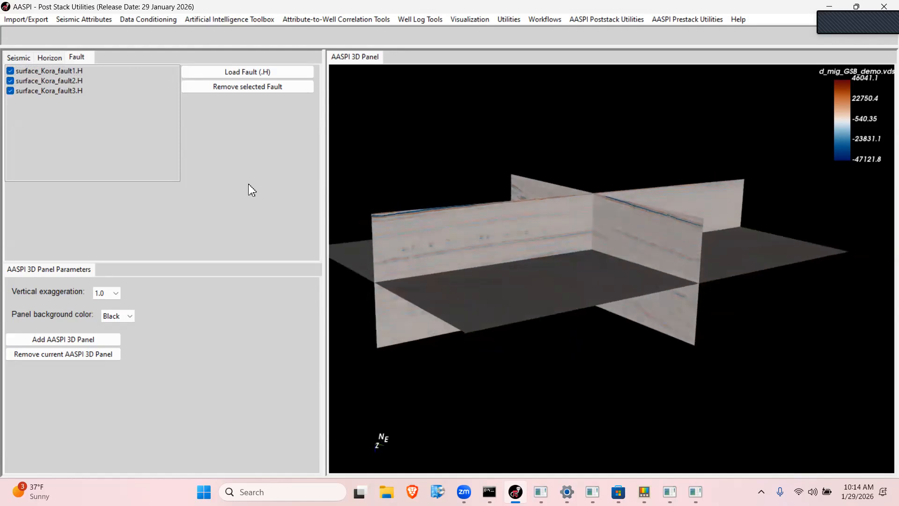
pyautogui.click(117, 292)
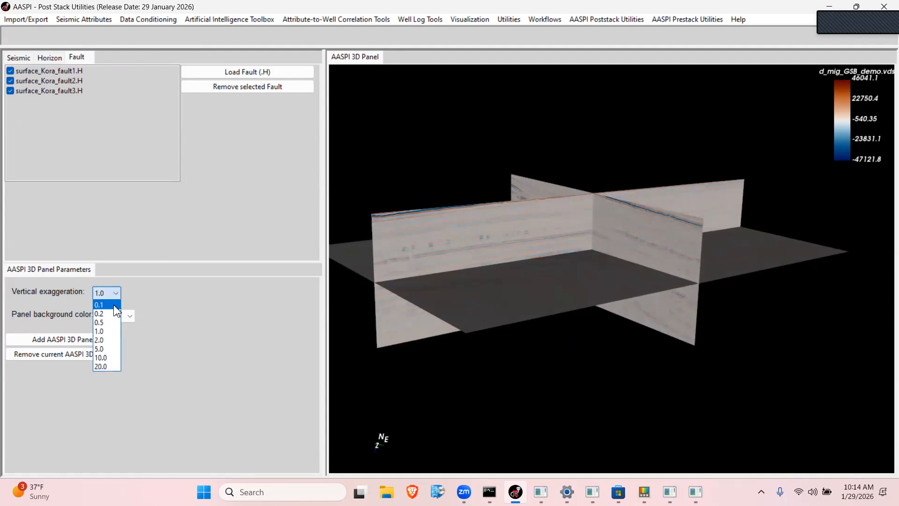
pyautogui.click(160, 268)
pyautogui.click(20, 59)
pyautogui.click(71, 58)
pyautogui.moveTo(461, 178); pyautogui.dragTo(589, 325)
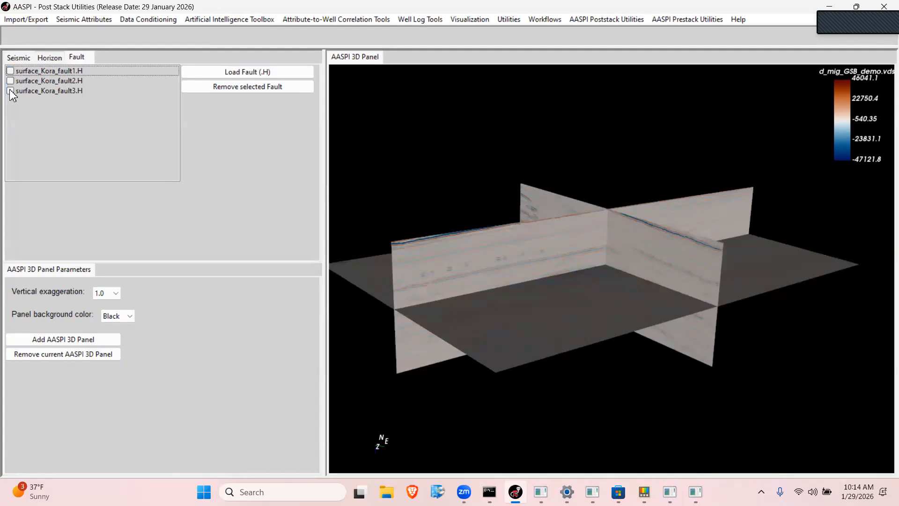
# - Set the clipping range of d_mig_GSB_demo.vds to a minimum of -20000 and a maximum of 20000
pyautogui.click(19, 58)
pyautogui.doubleClick(70, 70)
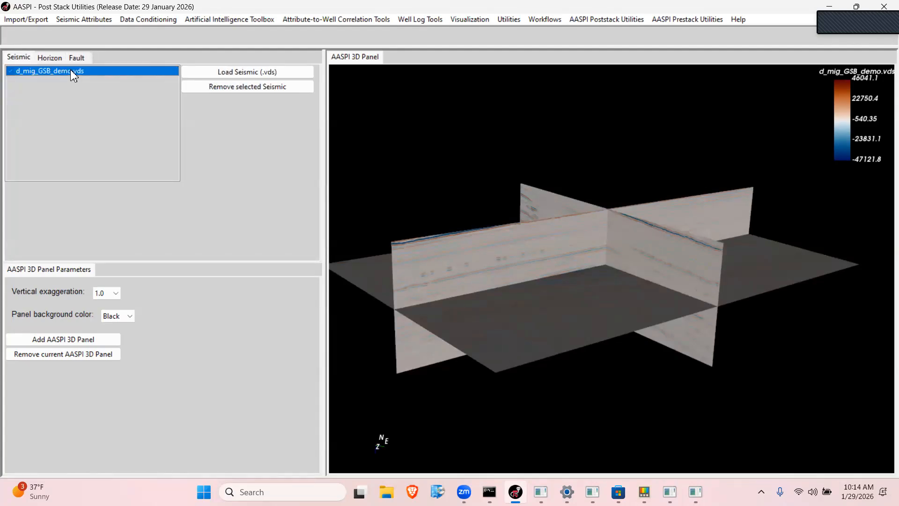
pyautogui.moveTo(213, 147); pyautogui.dragTo(241, 150)
pyautogui.write('20000')
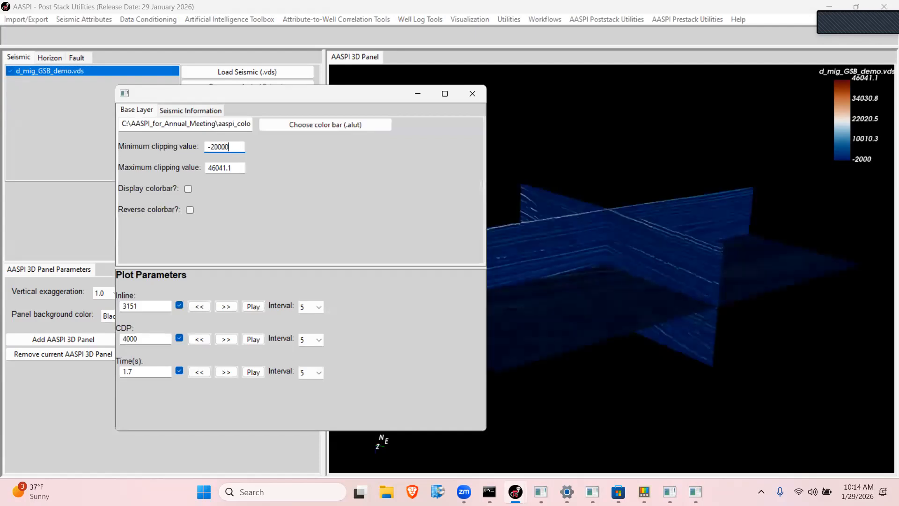
pyautogui.press('Tab')
pyautogui.write('20000')
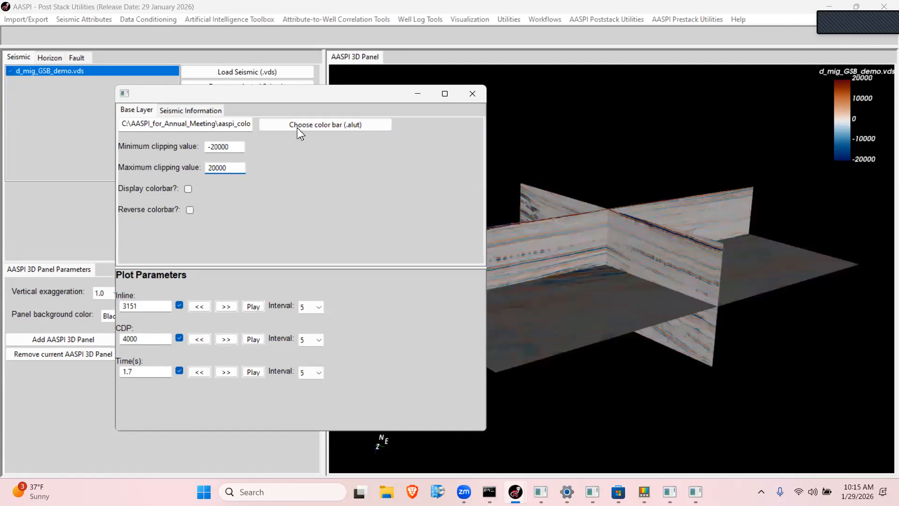
# - Close the display settings of d_mig_GSB_demo.vds and check the fault-plotting messages in the command window
pyautogui.click(472, 94)
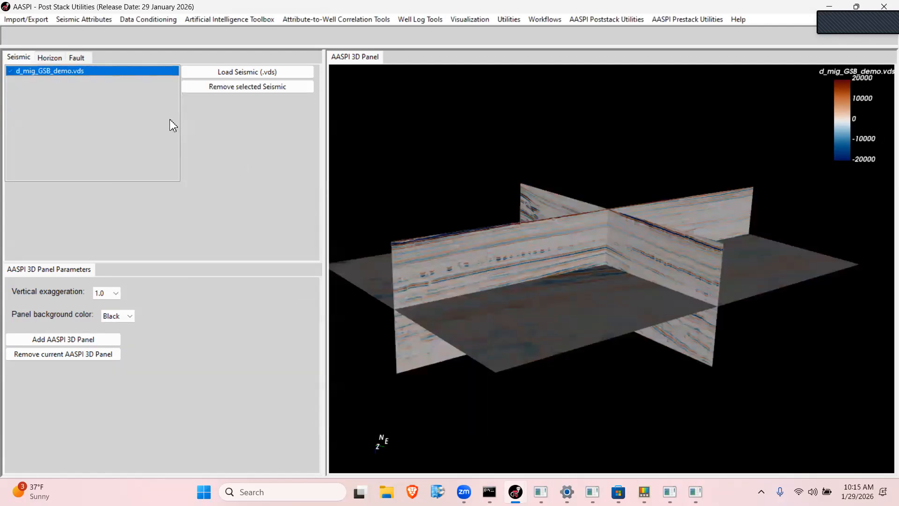
pyautogui.click(91, 59)
pyautogui.click(490, 492)
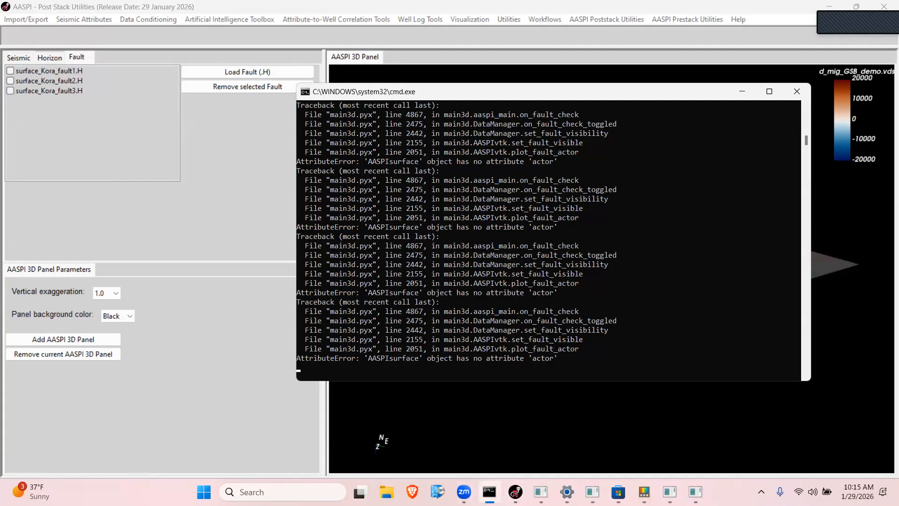
pyautogui.click(163, 135)
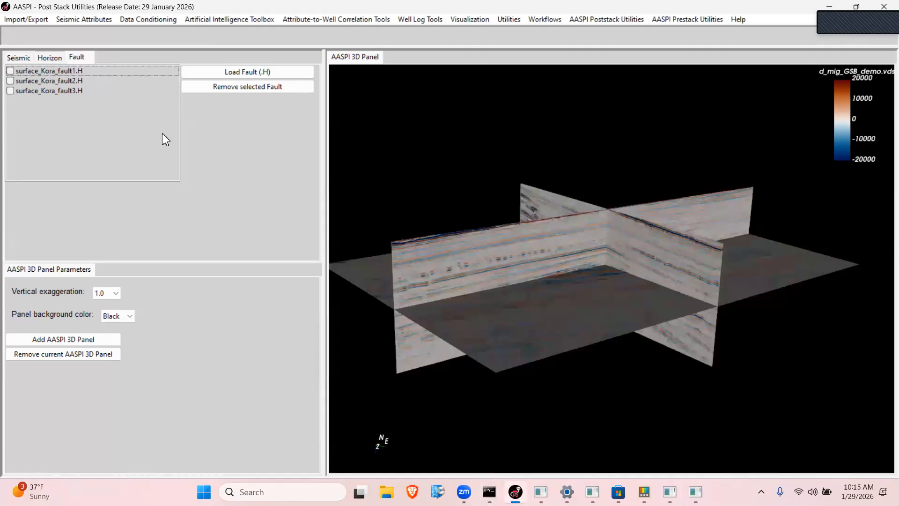
# - Remove surface_Kora_fault1, surface_Kora_fault2 and surface_Kora_fault3 from the list of loaded faults
pyautogui.click(79, 91)
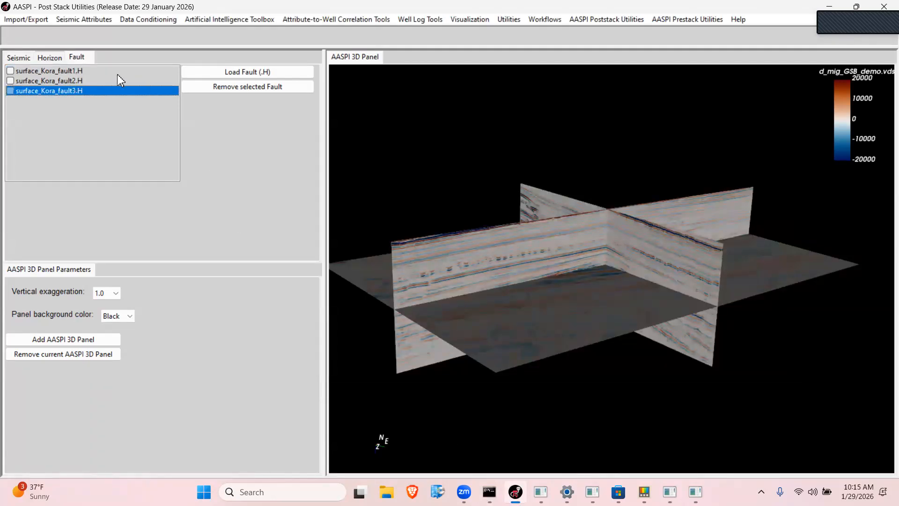
pyautogui.click(118, 74)
pyautogui.click(206, 86)
pyautogui.click(91, 73)
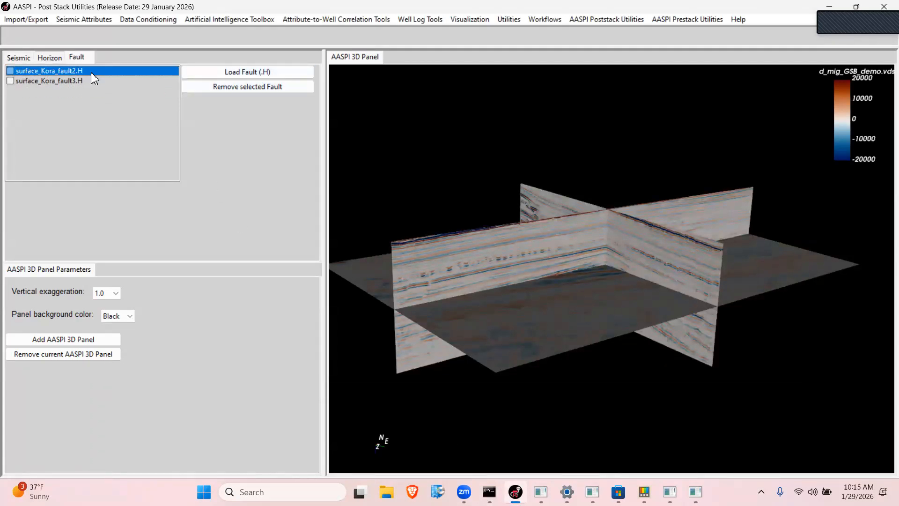
pyautogui.click(247, 71)
pyautogui.click(361, 29)
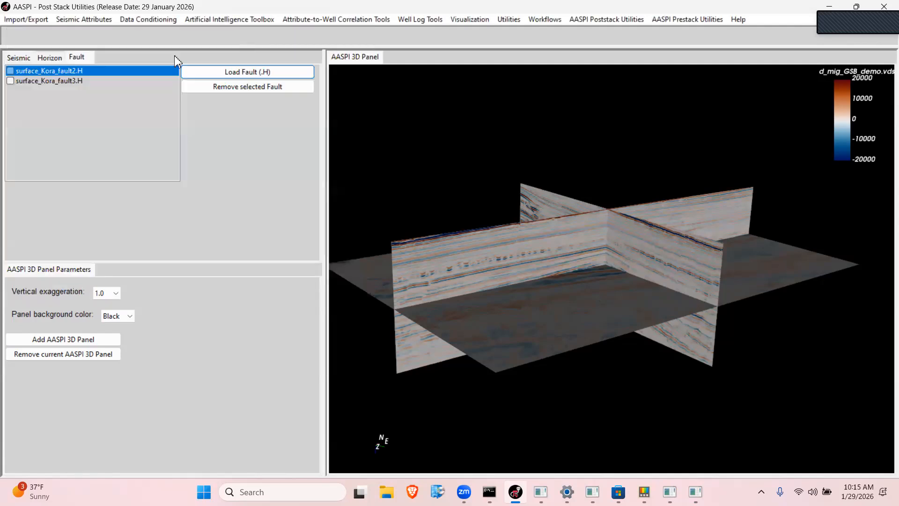
pyautogui.click(221, 88)
pyautogui.click(71, 71)
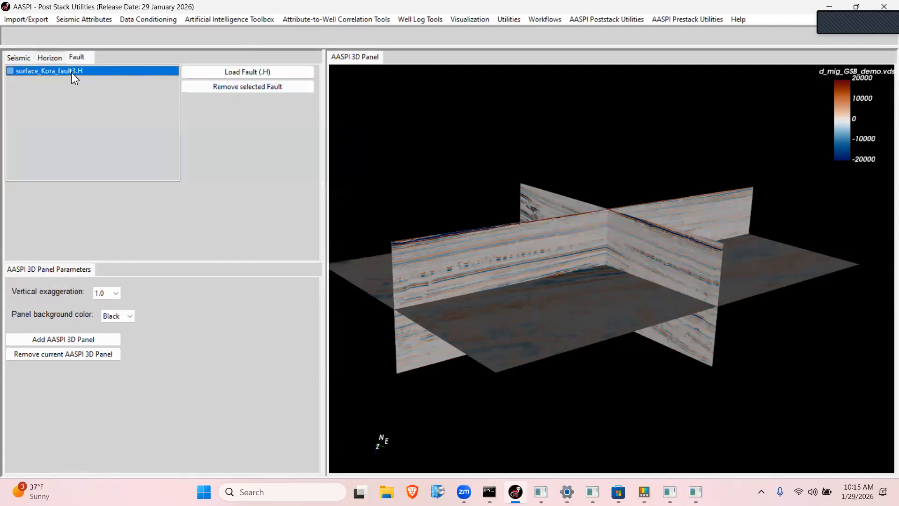
pyautogui.click(208, 93)
# - Reload surface_Kora_fault1 from the AASPI_Time_Surfaces_in_s folder as a fault and remove it again
pyautogui.click(223, 74)
pyautogui.doubleClick(186, 123)
pyautogui.click(174, 121)
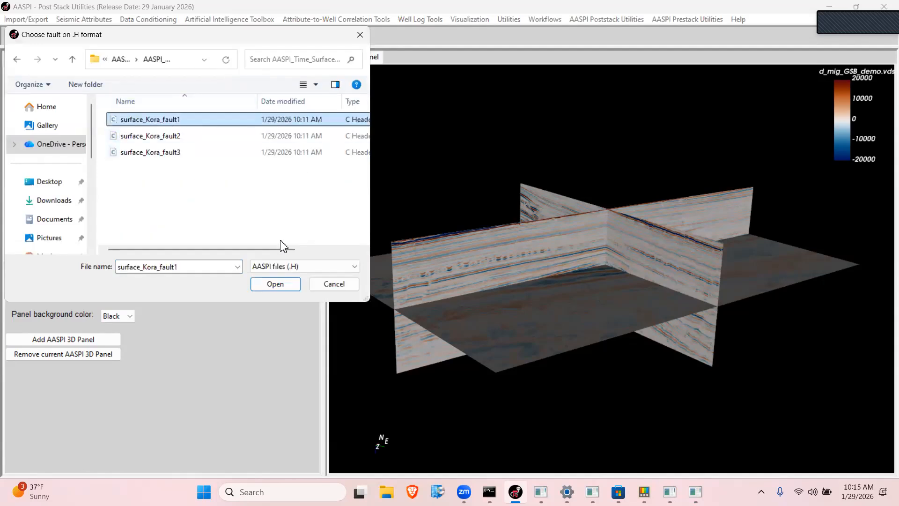
pyautogui.click(275, 284)
pyautogui.click(10, 71)
pyautogui.click(195, 88)
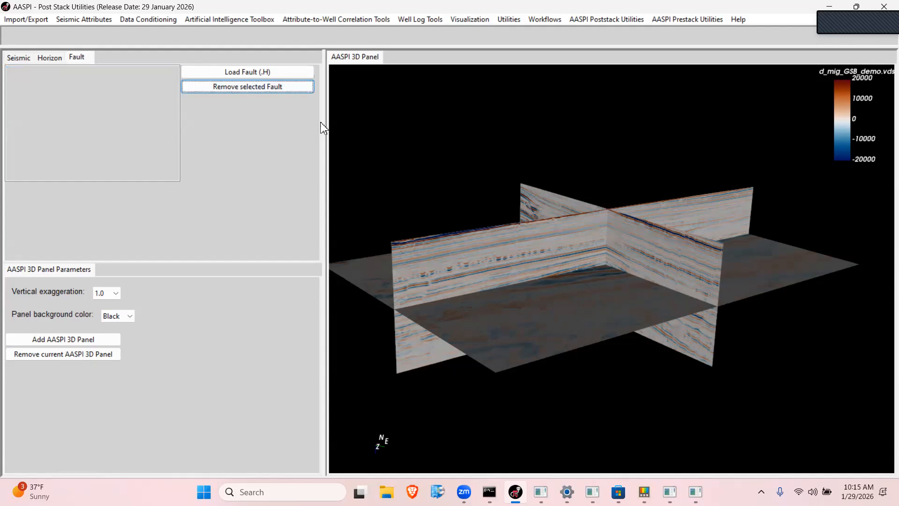
# - Review the fault-plotting traceback in the command window and return to the 3D panel
pyautogui.hotkey('alt', 'Tab')
pyautogui.hotkey('alt', 'Tab')
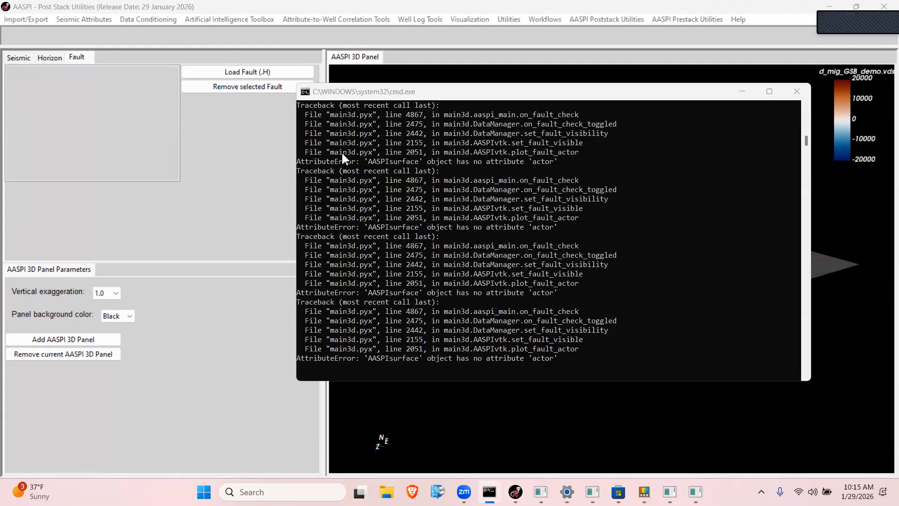
pyautogui.moveTo(551, 262); pyautogui.dragTo(554, 263)
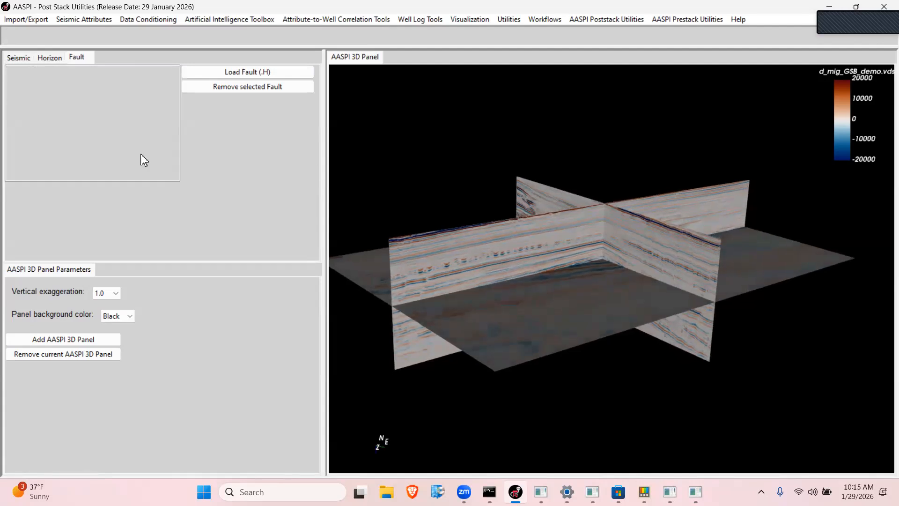
# - Remove d_mig_GSB_demo.vds from the list of loaded seismic volumes
pyautogui.click(19, 59)
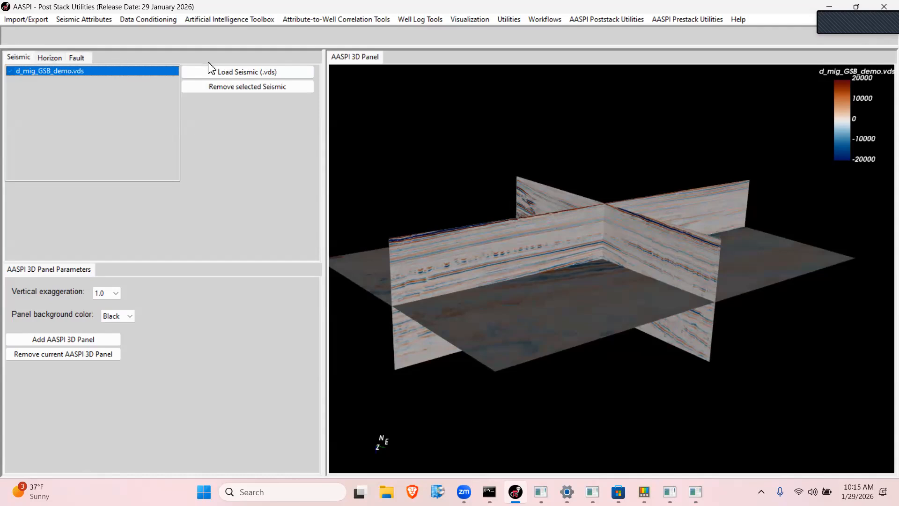
pyautogui.click(218, 87)
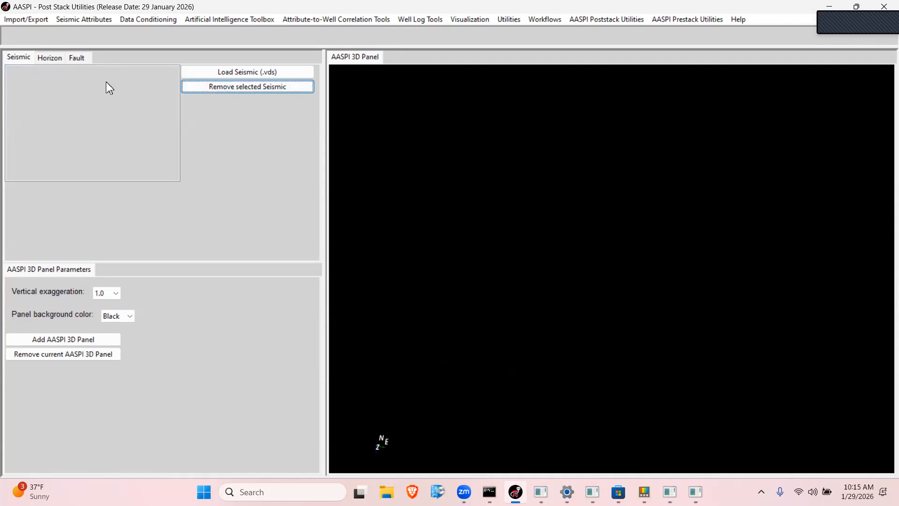
pyautogui.click(70, 69)
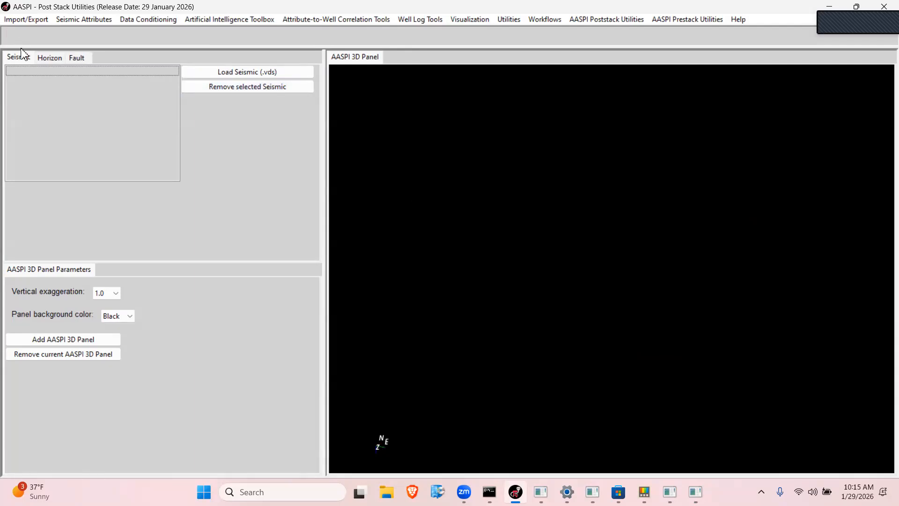
pyautogui.click(221, 74)
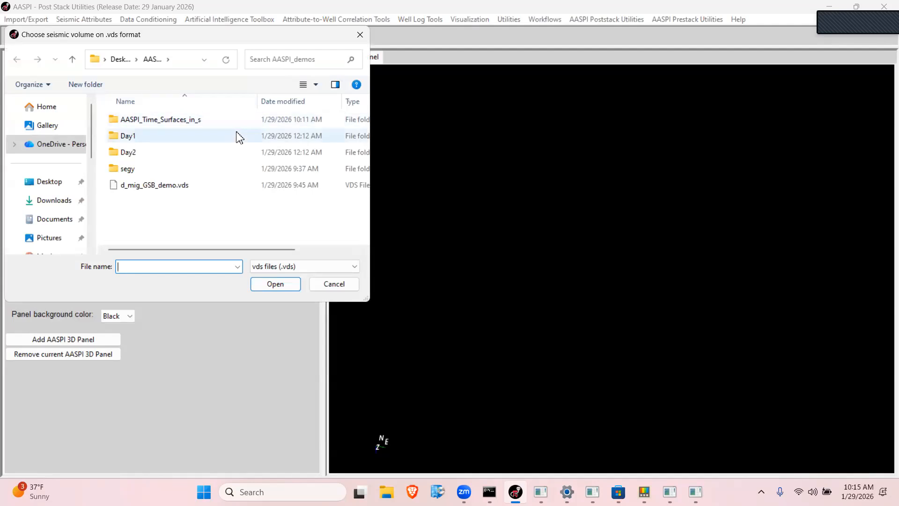
pyautogui.click(338, 284)
pyautogui.click(36, 24)
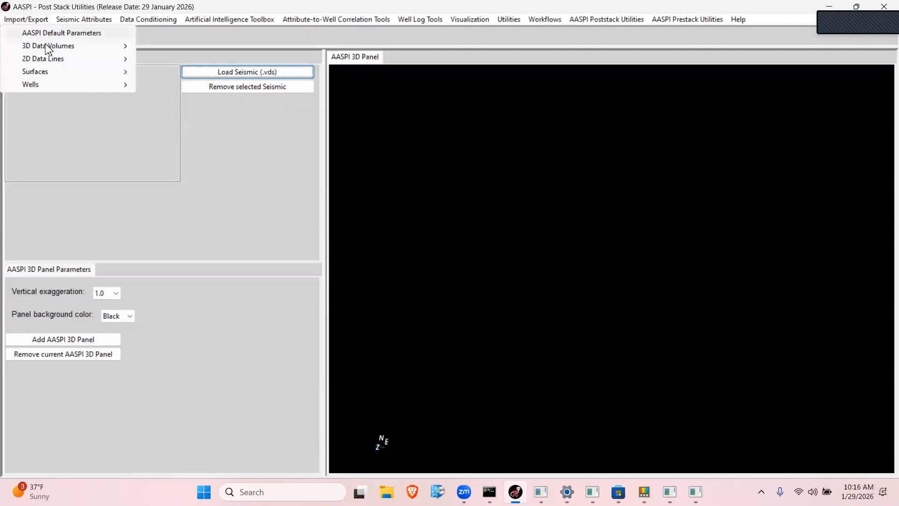
pyautogui.moveTo(49, 47)
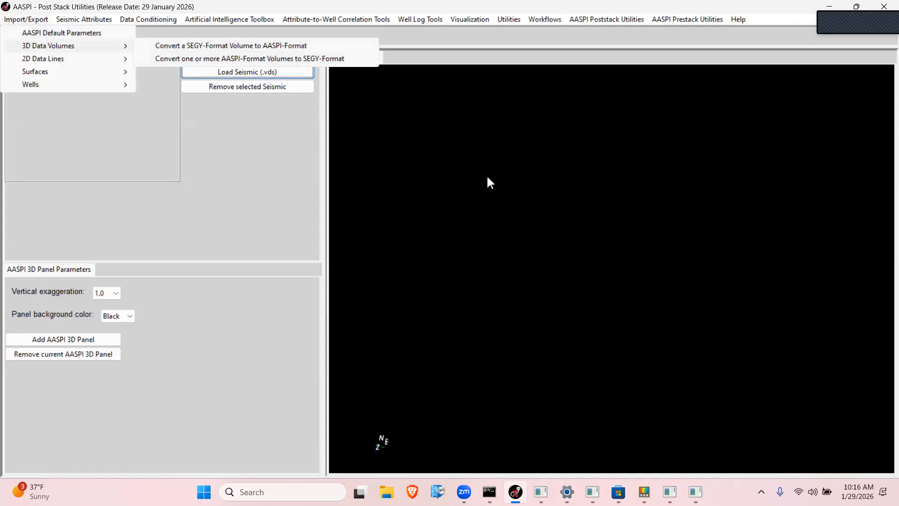
# - Close the surface_import completion status and the surface import window
pyautogui.click(696, 492)
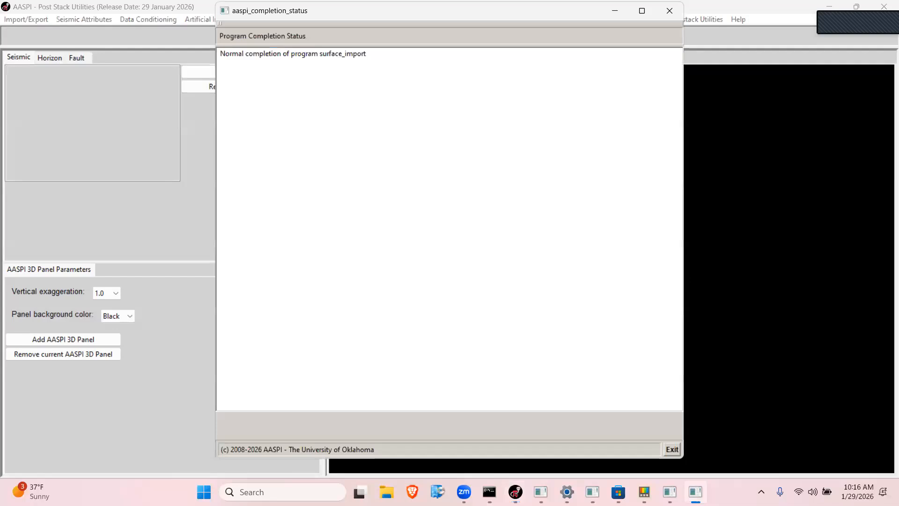
pyautogui.click(672, 450)
pyautogui.click(680, 491)
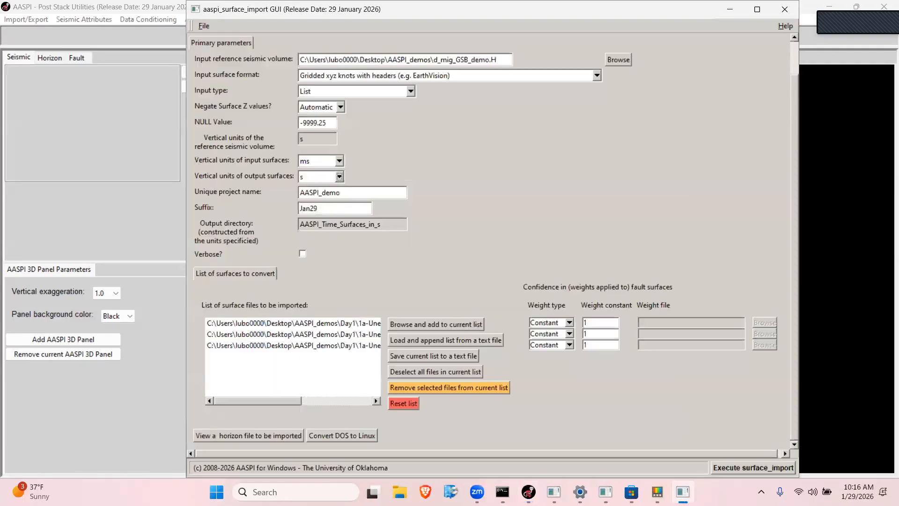
pyautogui.click(779, 18)
pyautogui.click(618, 492)
pyautogui.click(692, 70)
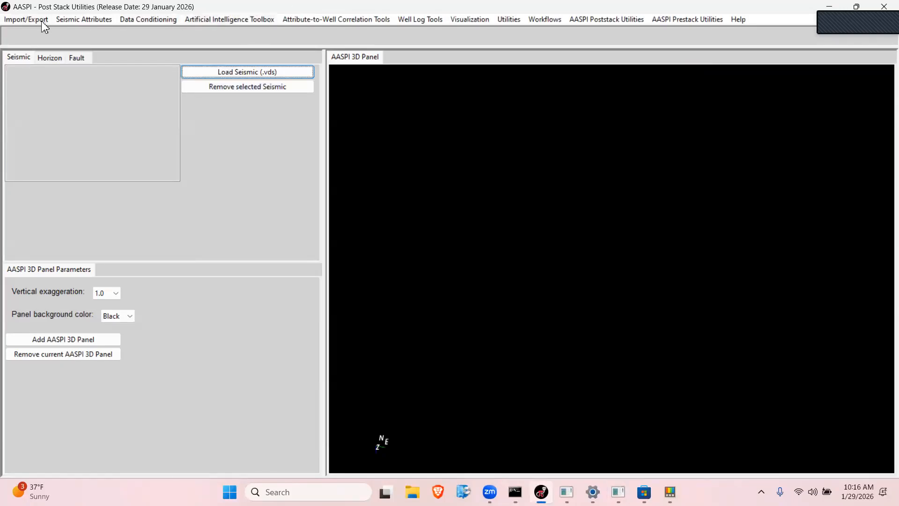
# - Set up a SEGY-to-AASPI conversion of d_mig_kora3d_demo.segy from the 1-Training folder with the unique project name AASPI_demo
pyautogui.click(42, 21)
pyautogui.moveTo(77, 47)
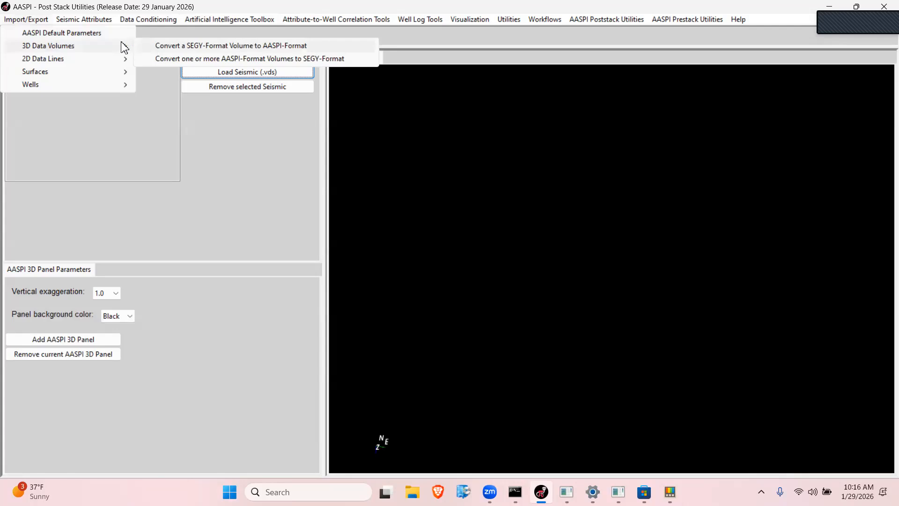
pyautogui.click(154, 47)
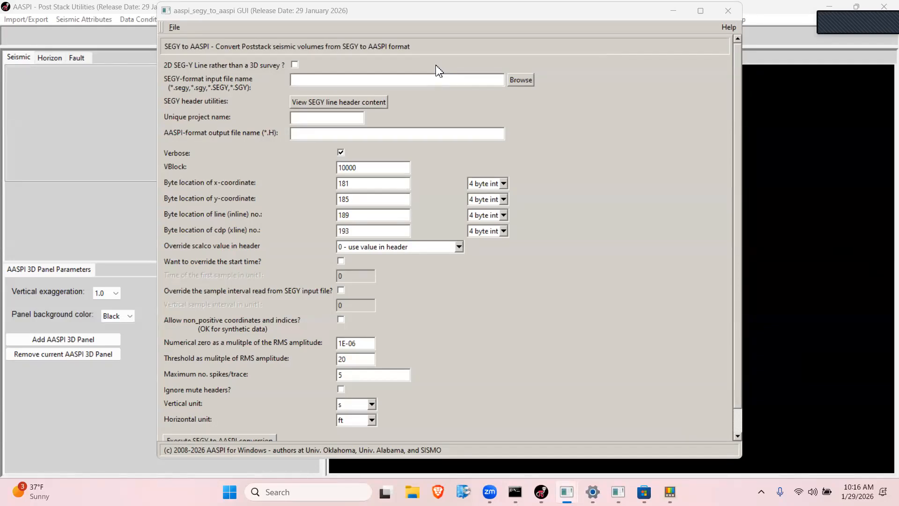
pyautogui.click(520, 80)
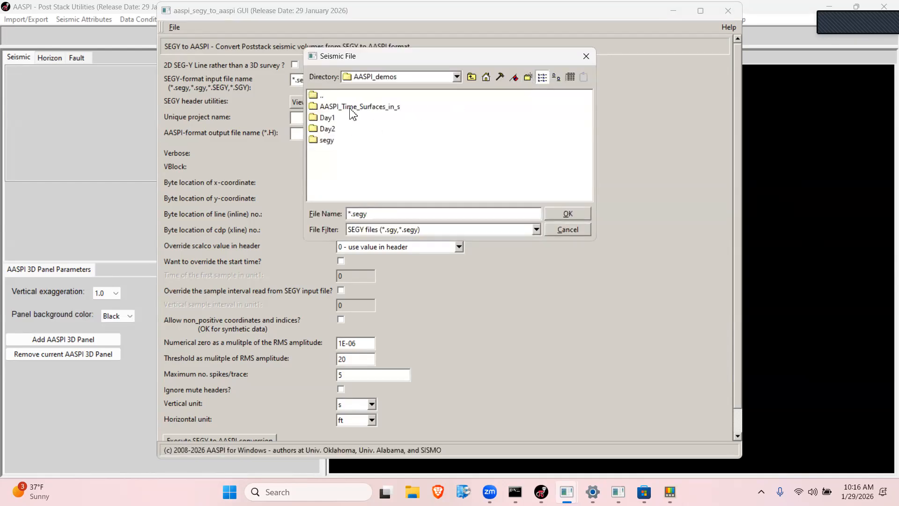
pyautogui.doubleClick(334, 118)
pyautogui.click(350, 108)
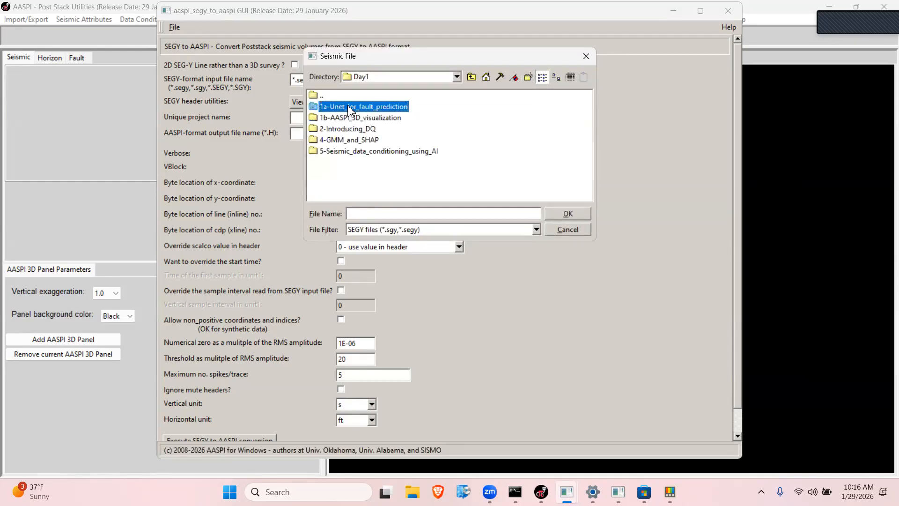
pyautogui.doubleClick(351, 108)
pyautogui.doubleClick(353, 108)
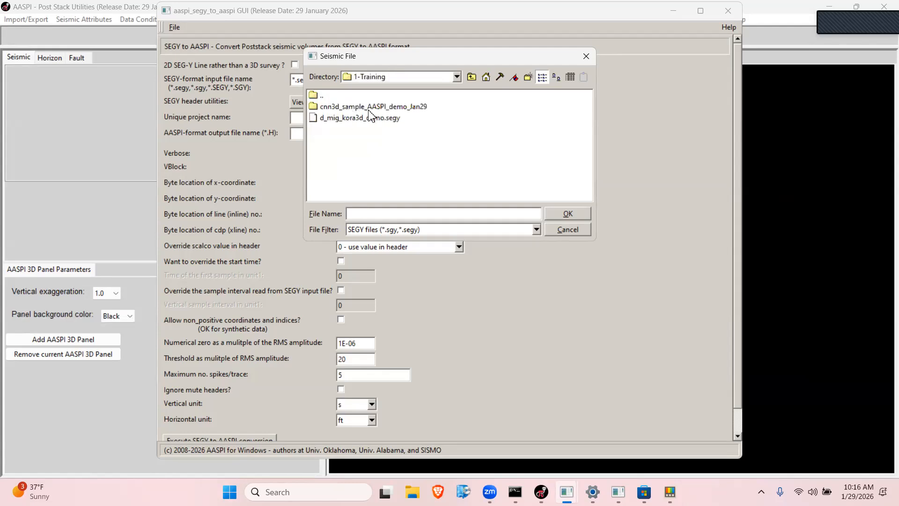
pyautogui.click(344, 118)
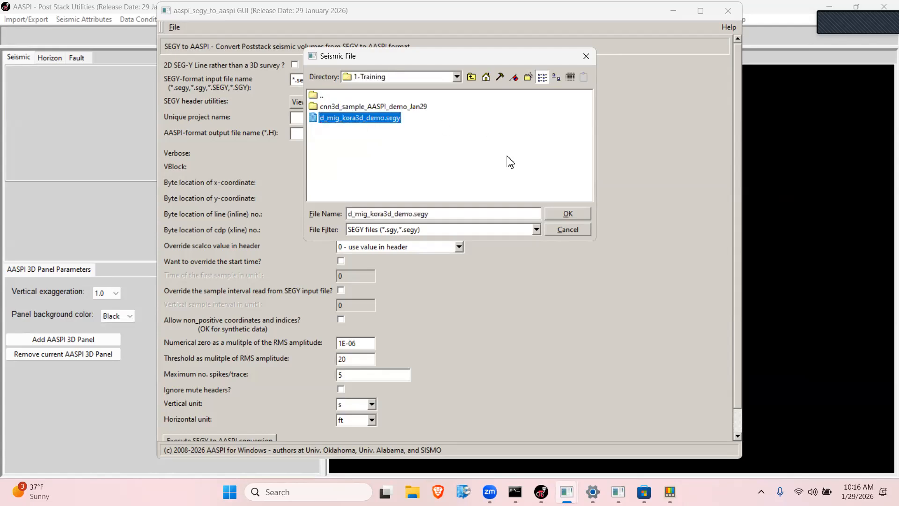
pyautogui.click(576, 216)
pyautogui.click(329, 120)
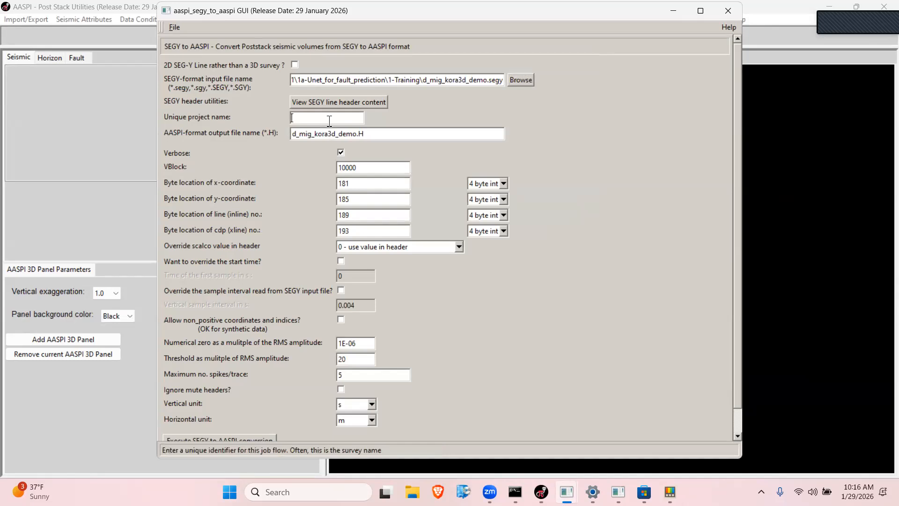
pyautogui.write('AASPI_demo')
pyautogui.click(38, 20)
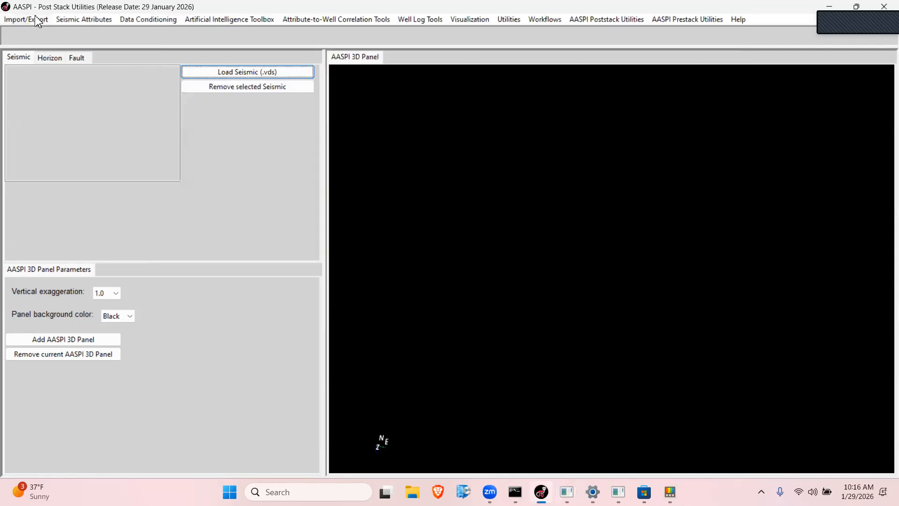
pyautogui.click(39, 19)
pyautogui.moveTo(100, 45)
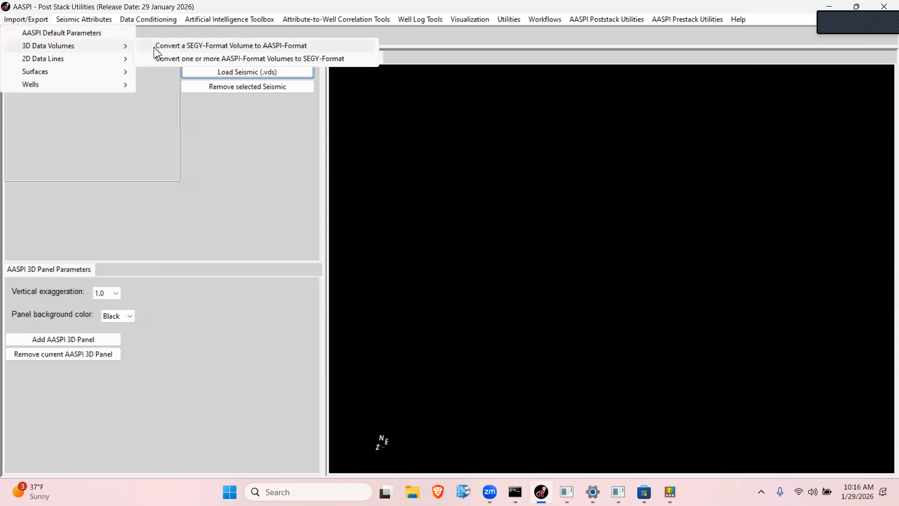
pyautogui.click(619, 492)
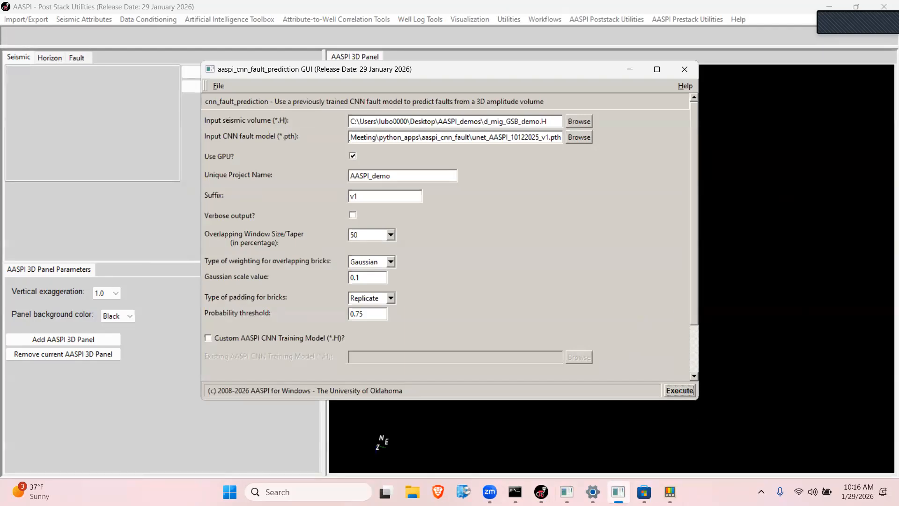
pyautogui.moveTo(644, 492)
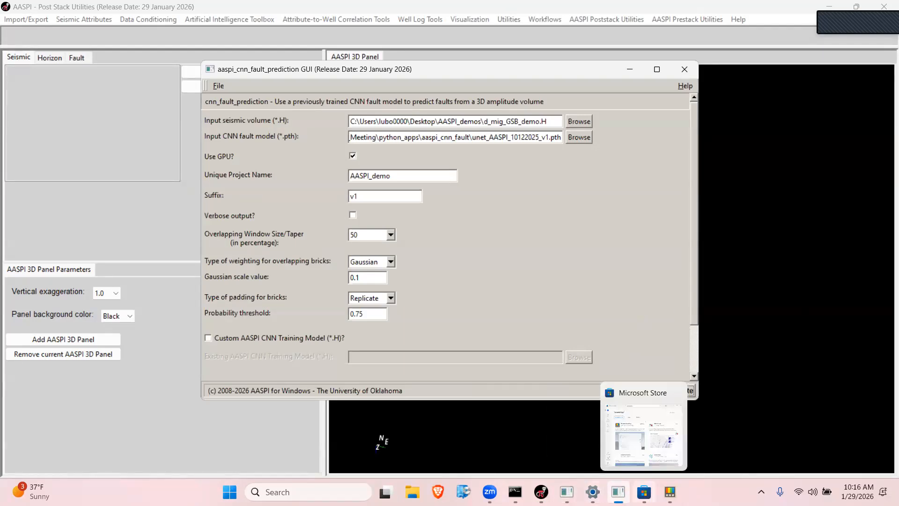
pyautogui.moveTo(567, 491)
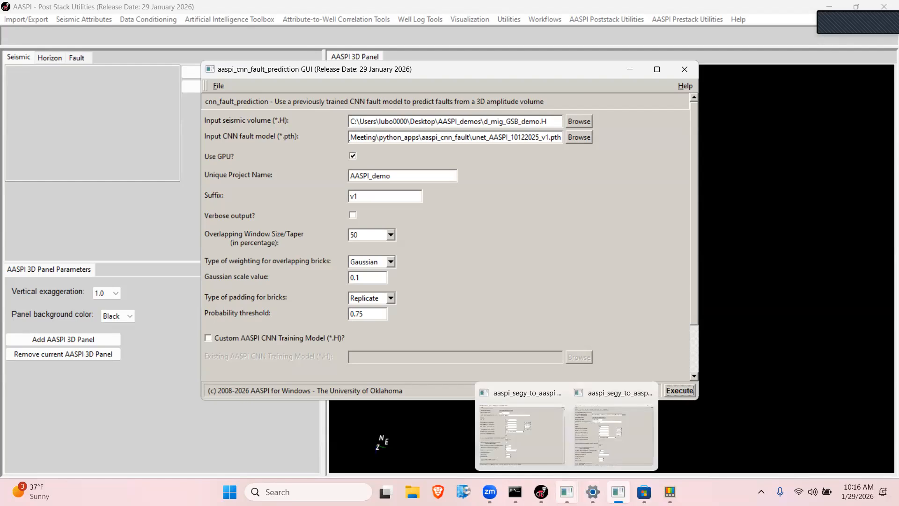
pyautogui.click(599, 432)
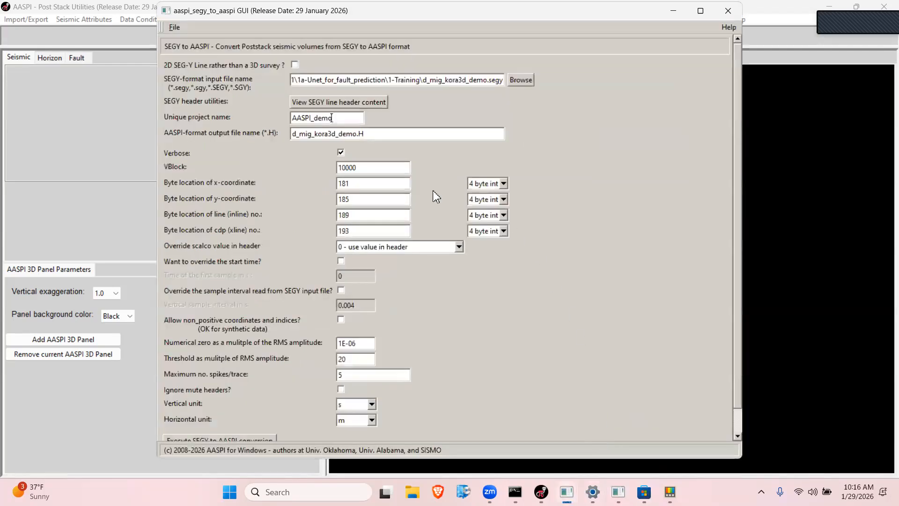
# - Reselect d_mig_kora3d_demo.segy from the 1-Training folder of 1a-Unet_for_fault_prediction as the SEGY input file
pyautogui.click(520, 79)
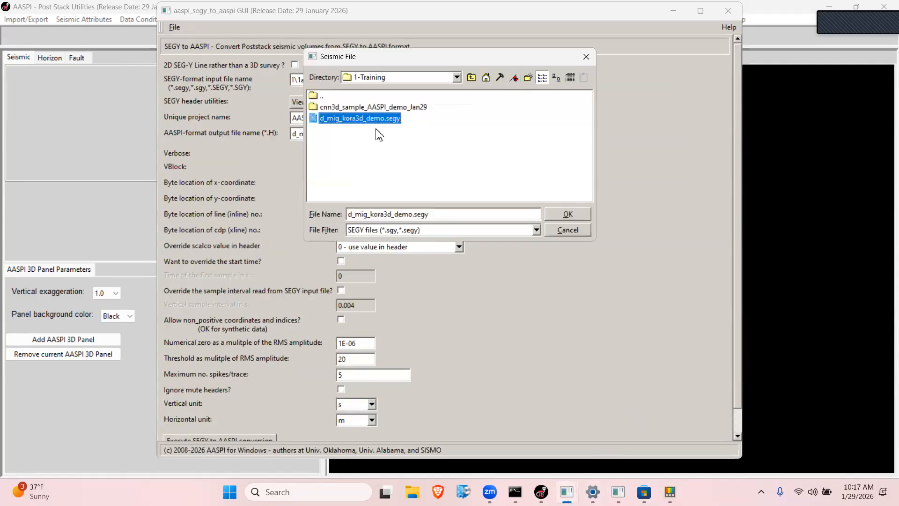
pyautogui.doubleClick(324, 96)
pyautogui.doubleClick(324, 96)
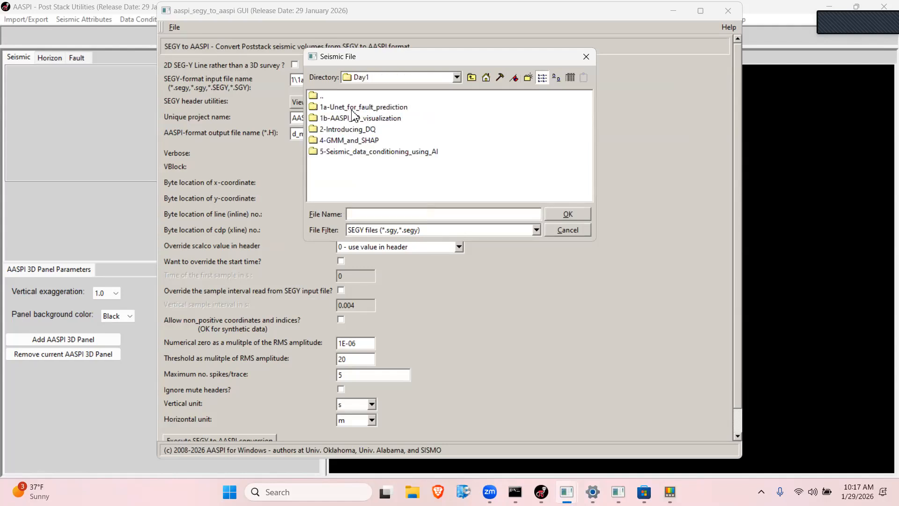
pyautogui.doubleClick(358, 107)
pyautogui.doubleClick(346, 107)
pyautogui.click(352, 120)
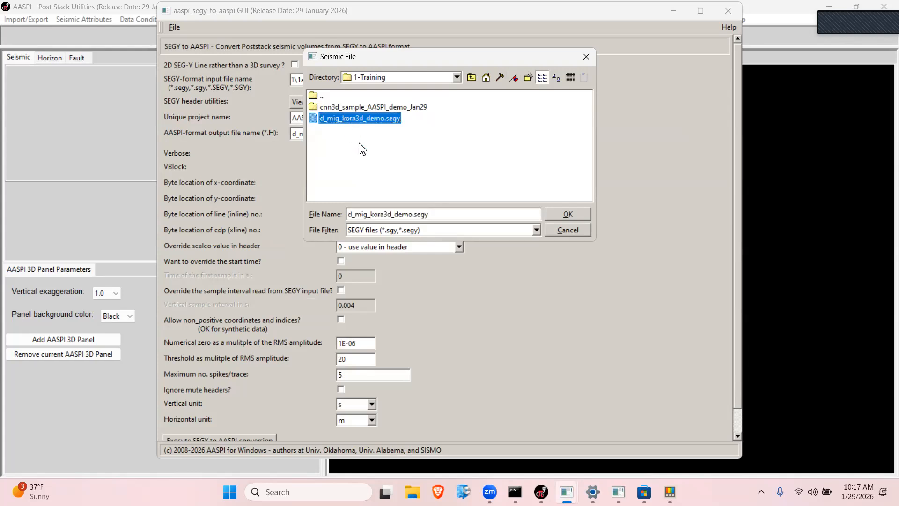
pyautogui.click(565, 214)
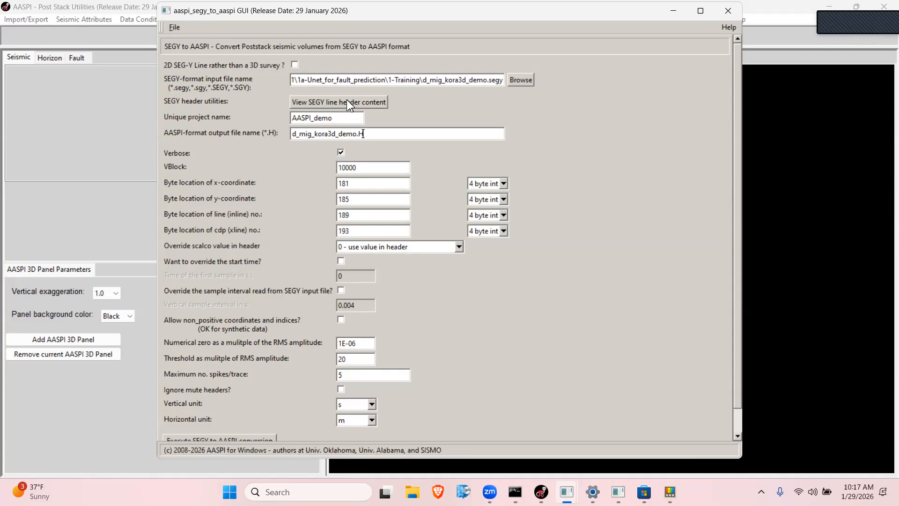
# - Display the SEGY line header beside the conversion settings and examine the byte locations of the coordinates and line numbers
pyautogui.click(329, 106)
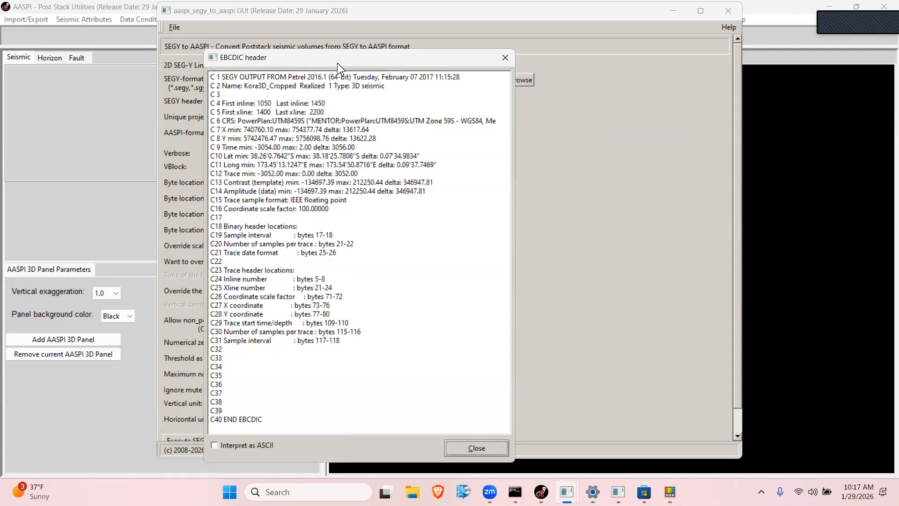
pyautogui.moveTo(337, 64); pyautogui.dragTo(607, 36)
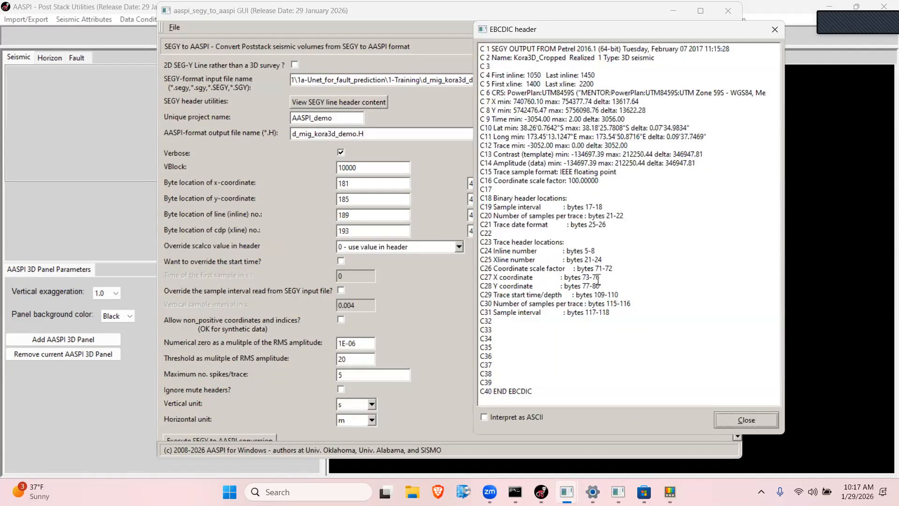
pyautogui.click(583, 285)
pyautogui.moveTo(583, 285); pyautogui.dragTo(588, 285)
pyautogui.moveTo(585, 251); pyautogui.dragTo(593, 260)
# - Set the byte locations to 73 for the x-coordinate and 77 for the y-coordinate, checking them against the EBCDIC header
pyautogui.doubleClick(366, 183)
pyautogui.write('73')
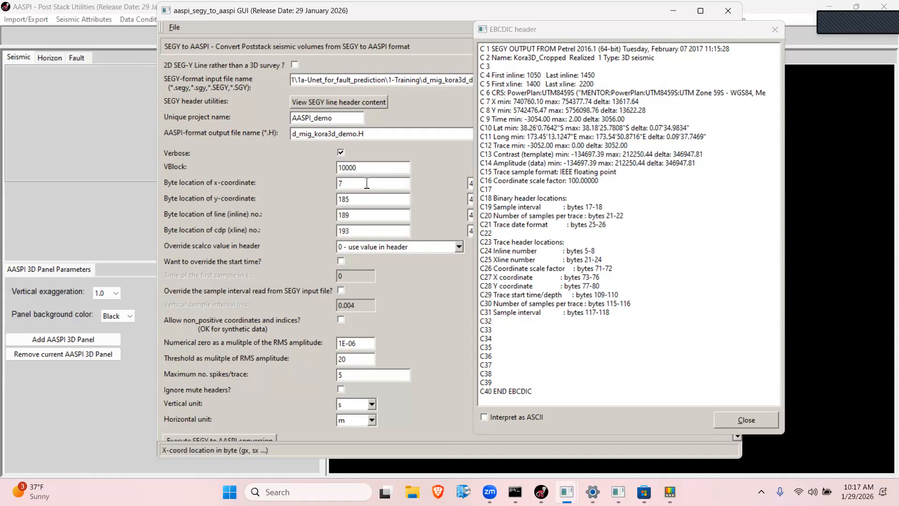
pyautogui.doubleClick(587, 277)
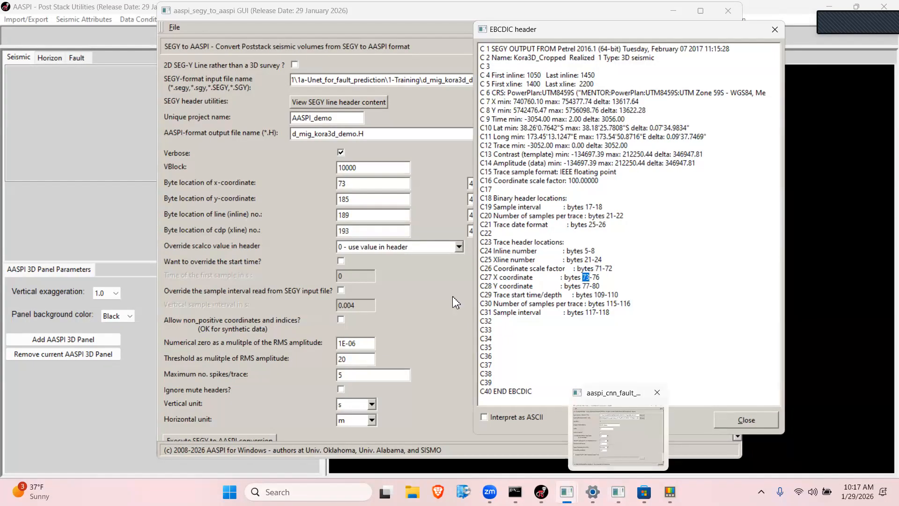
pyautogui.doubleClick(374, 197)
pyautogui.write('77')
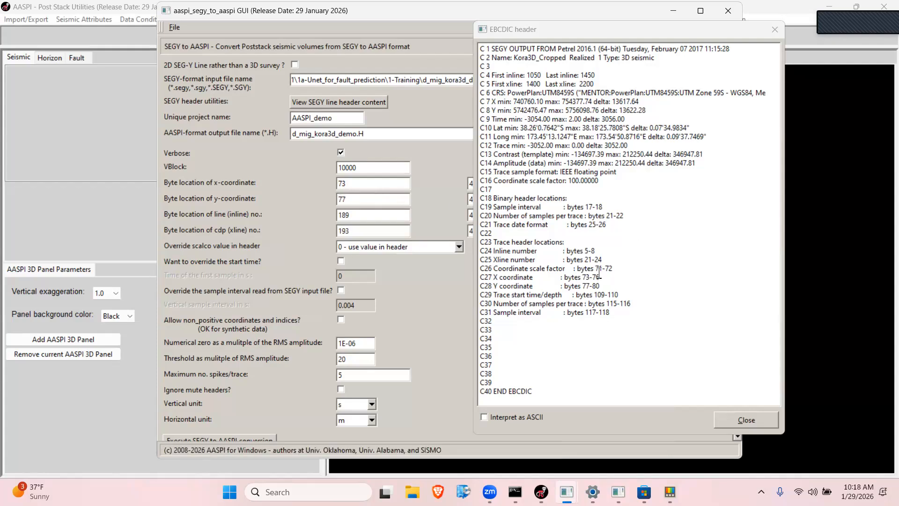
pyautogui.doubleClick(586, 286)
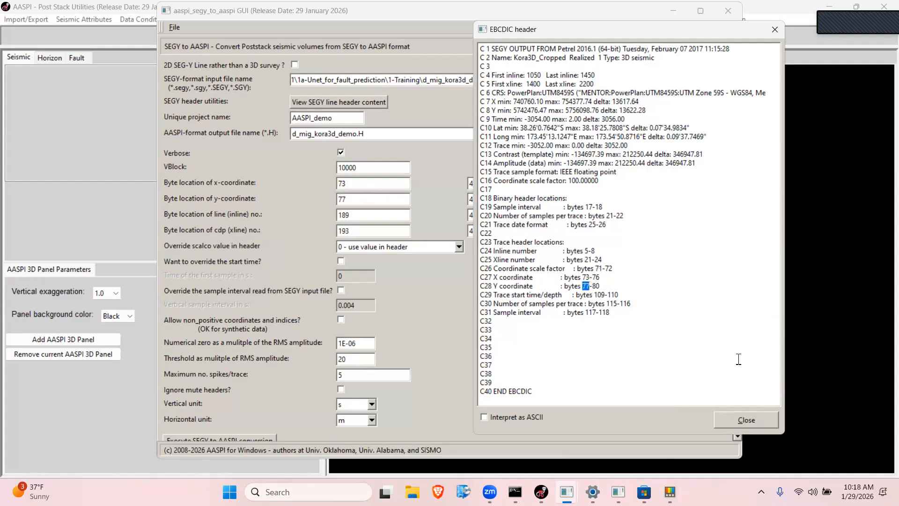
# - Set the byte locations to 5 for the inline number and 21 for the crossline number, checking them against the EBCDIC header
pyautogui.doubleClick(368, 215)
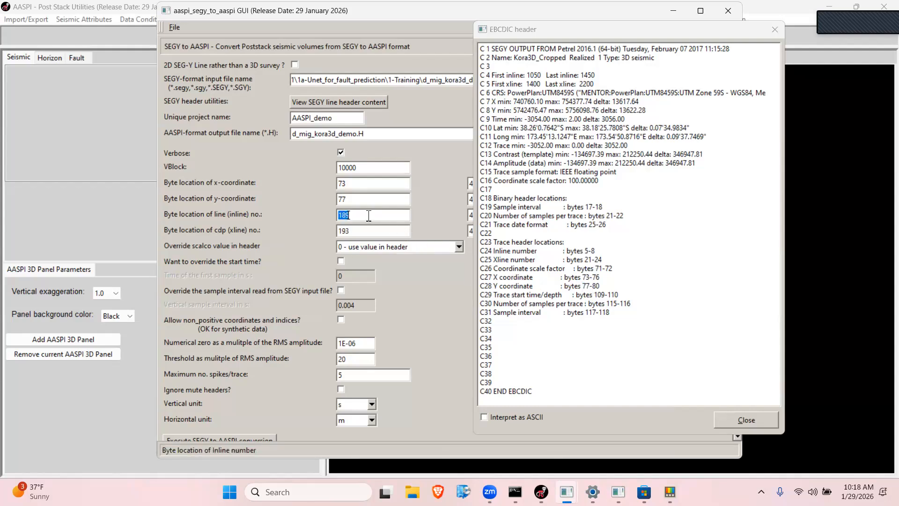
pyautogui.write('5')
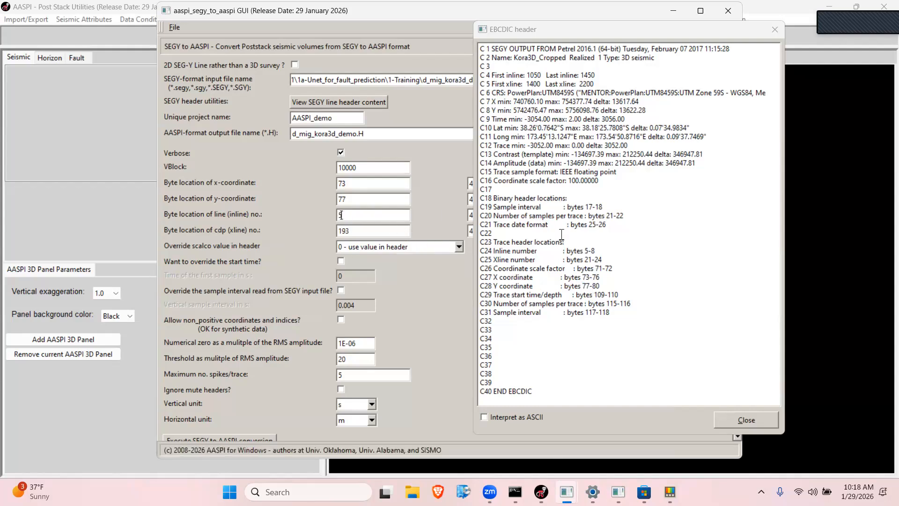
pyautogui.doubleClick(586, 251)
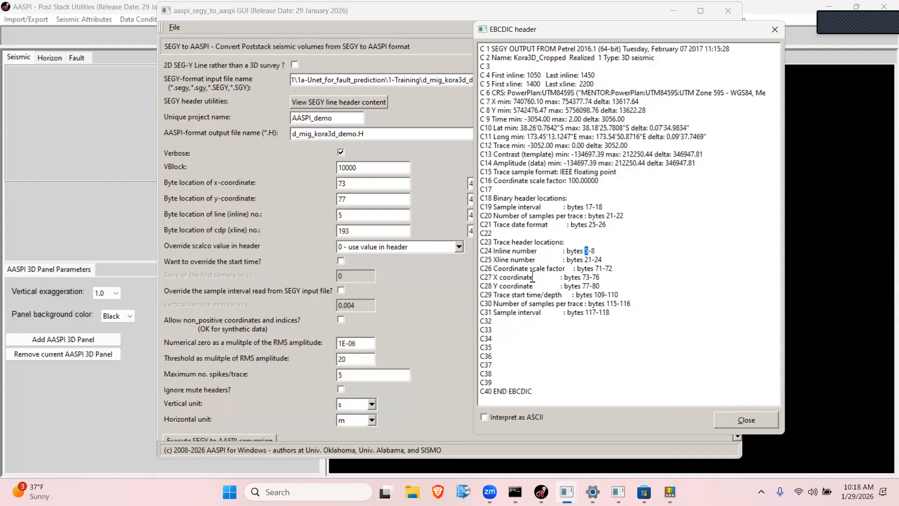
pyautogui.click(385, 232)
pyautogui.doubleClick(385, 235)
pyautogui.write('2')
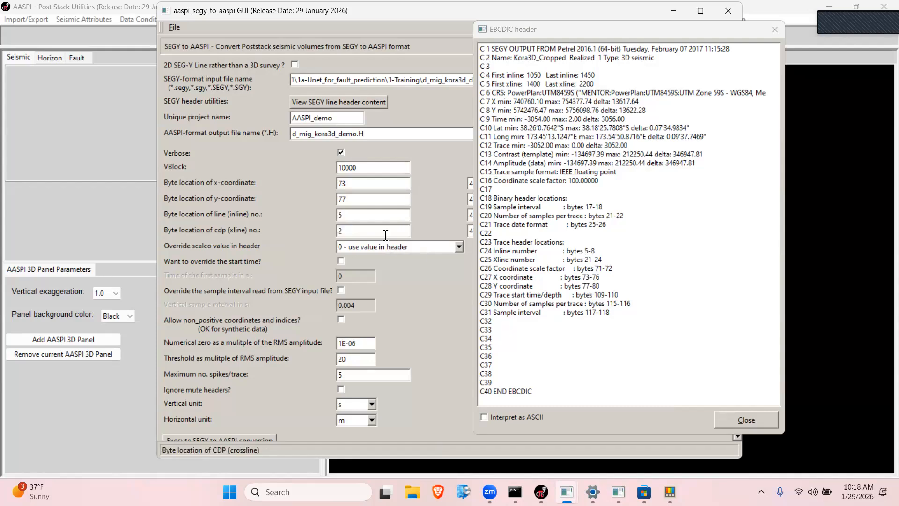
pyautogui.write('1')
pyautogui.doubleClick(588, 259)
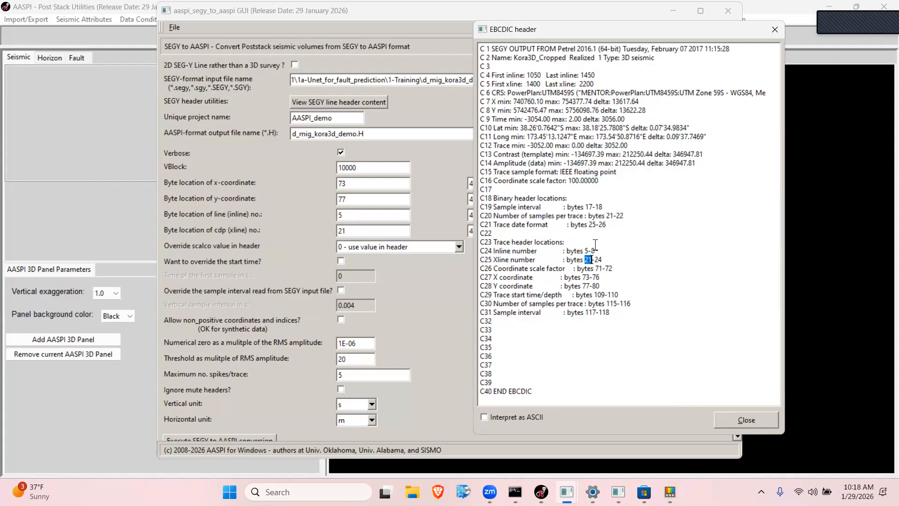
# - Close the EBCDIC header and run the SEGY to AASPI conversion, accepting the vertical axis check and closing the completion status
pyautogui.click(775, 29)
pyautogui.moveTo(731, 213); pyautogui.dragTo(731, 256)
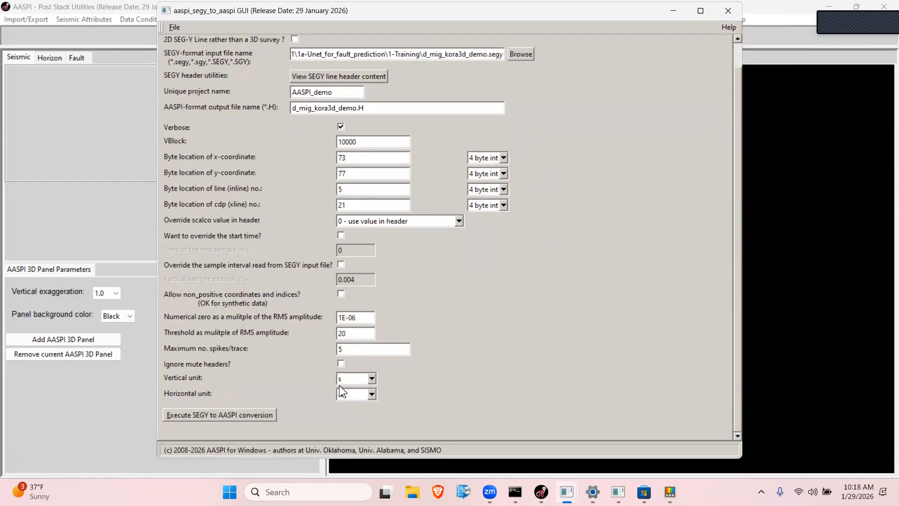
pyautogui.click(232, 414)
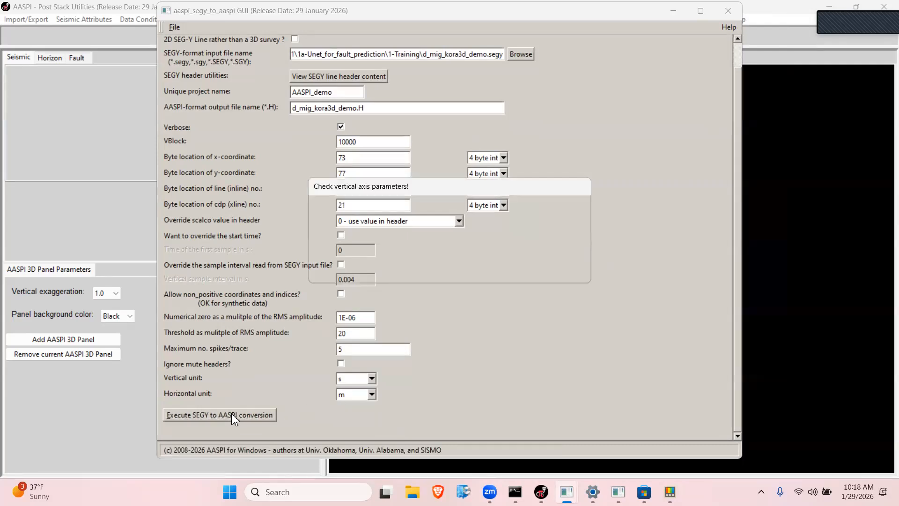
pyautogui.click(397, 271)
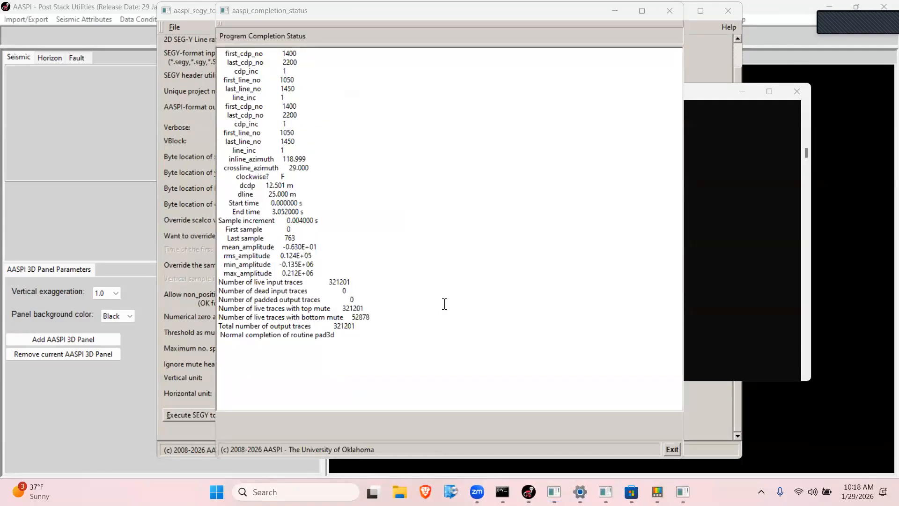
pyautogui.click(669, 11)
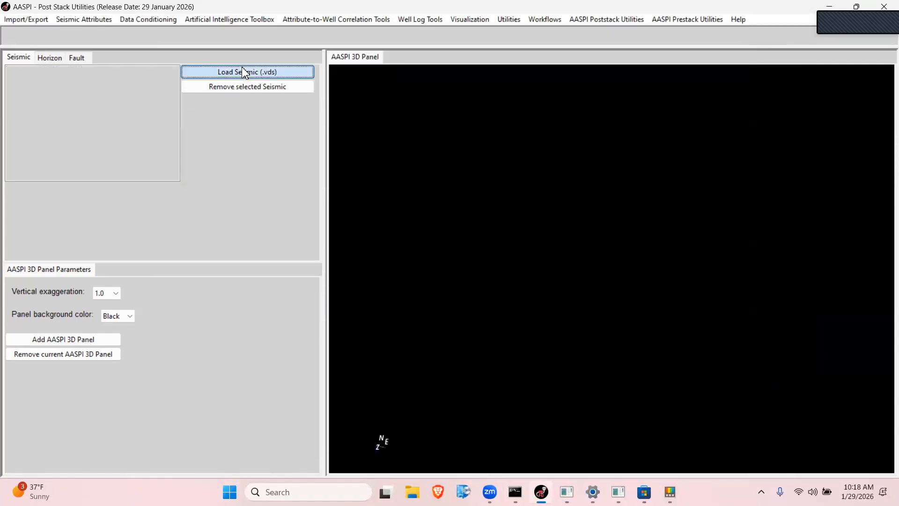
# - Load the seismic volume d_mig_kora3d_demo.vds into the 3D panel
pyautogui.click(242, 70)
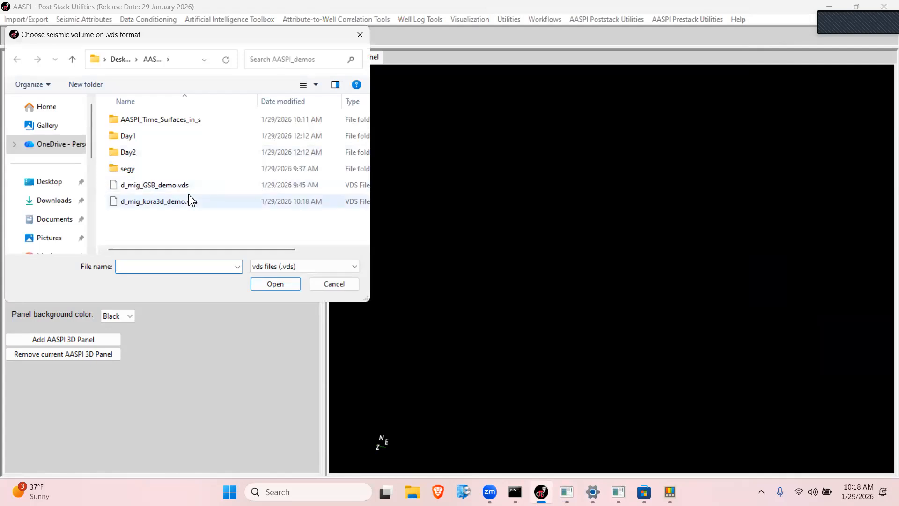
pyautogui.click(150, 204)
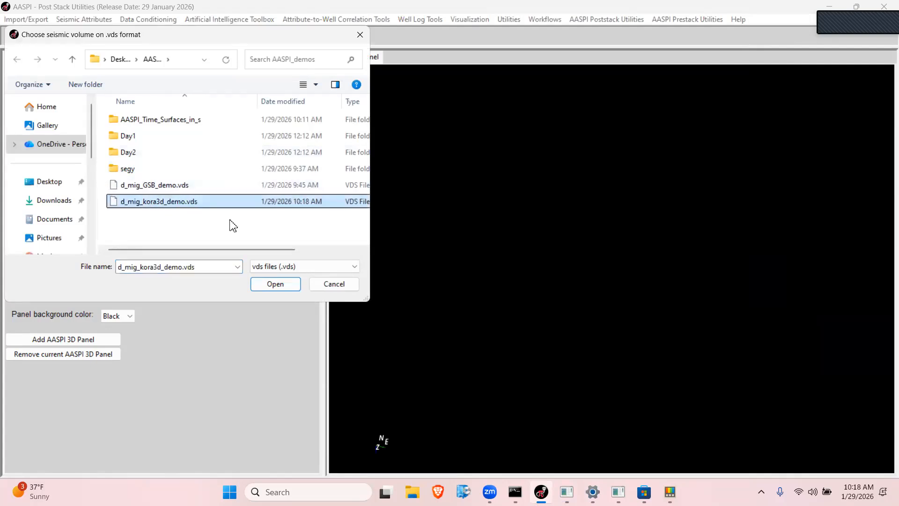
pyautogui.click(272, 283)
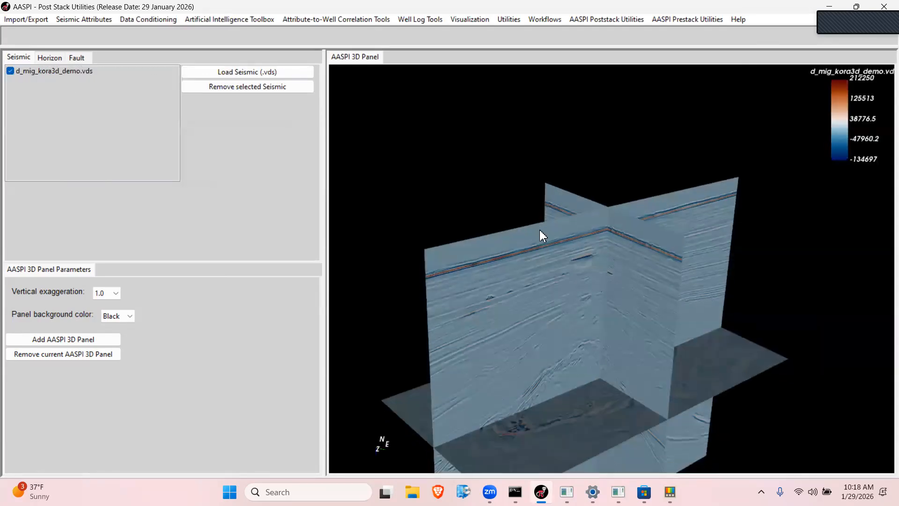
pyautogui.moveTo(570, 307); pyautogui.dragTo(599, 215, button='middle')
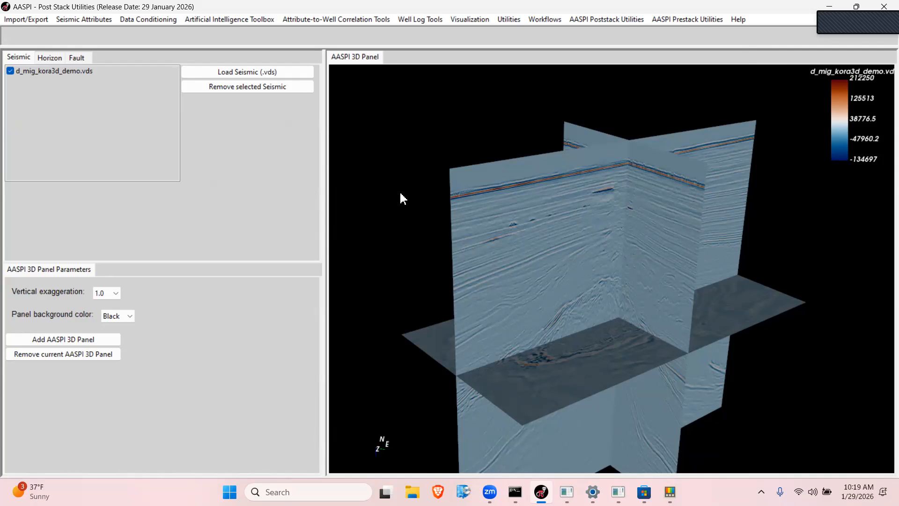
# - Open the custom CNN model's fault surface conversion and set d_mig_kora3d_demo.H as the reference seismic volume, dismissing the warning
pyautogui.click(216, 22)
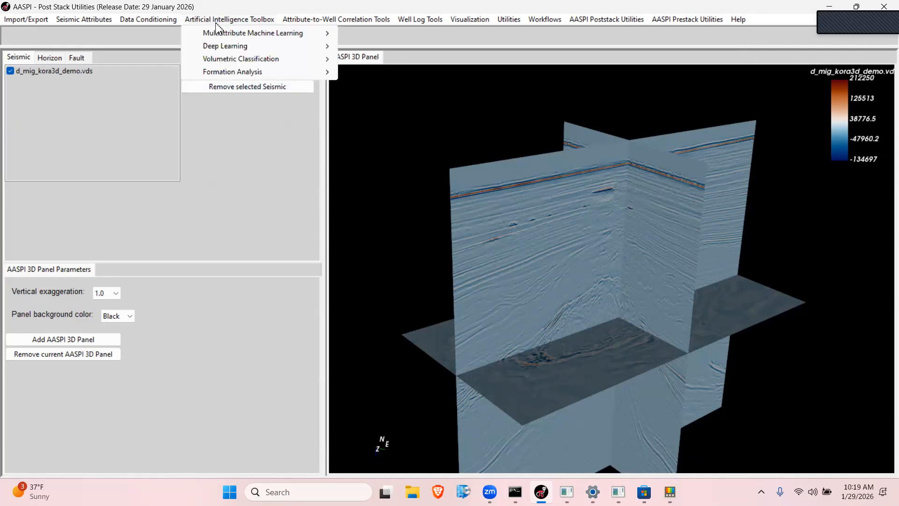
pyautogui.moveTo(305, 46)
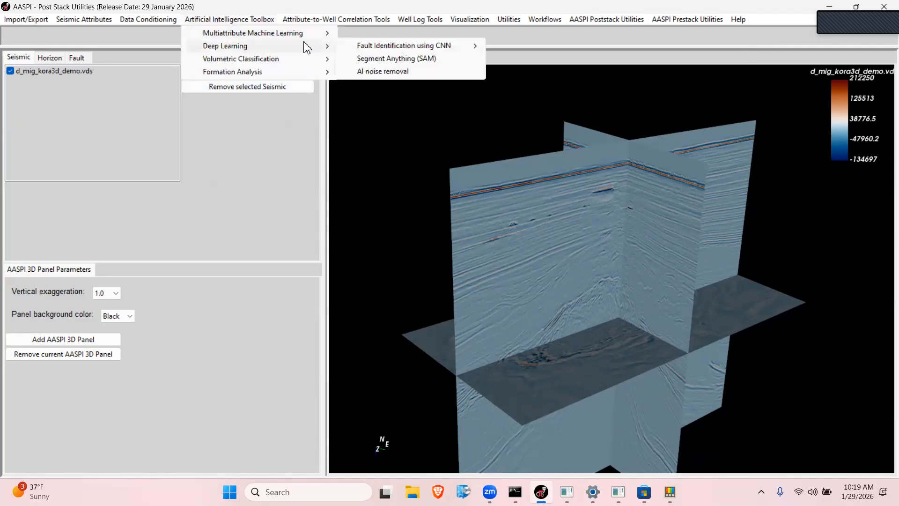
pyautogui.moveTo(359, 46)
pyautogui.moveTo(544, 59)
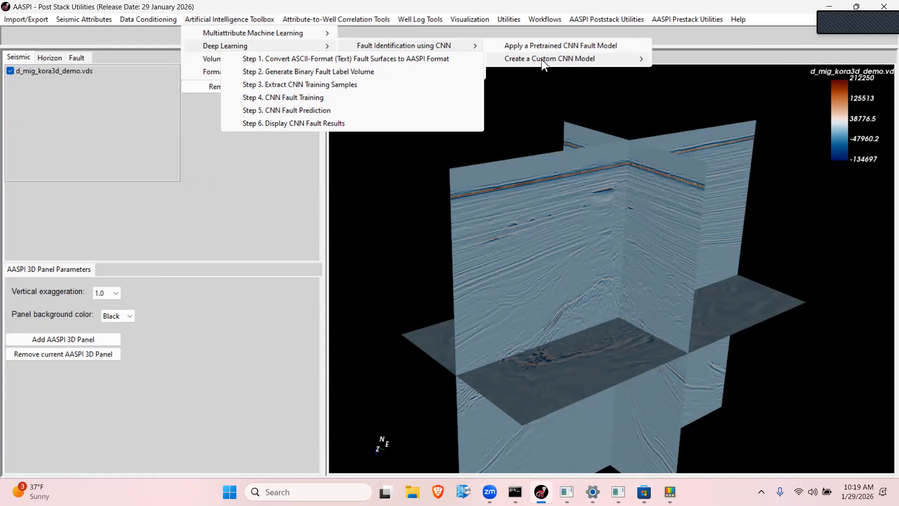
pyautogui.click(311, 62)
pyautogui.click(618, 141)
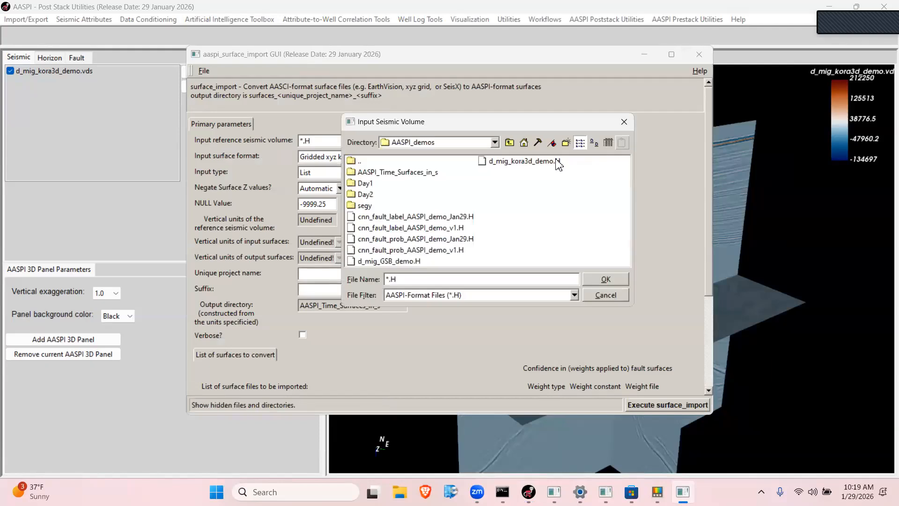
pyautogui.click(517, 164)
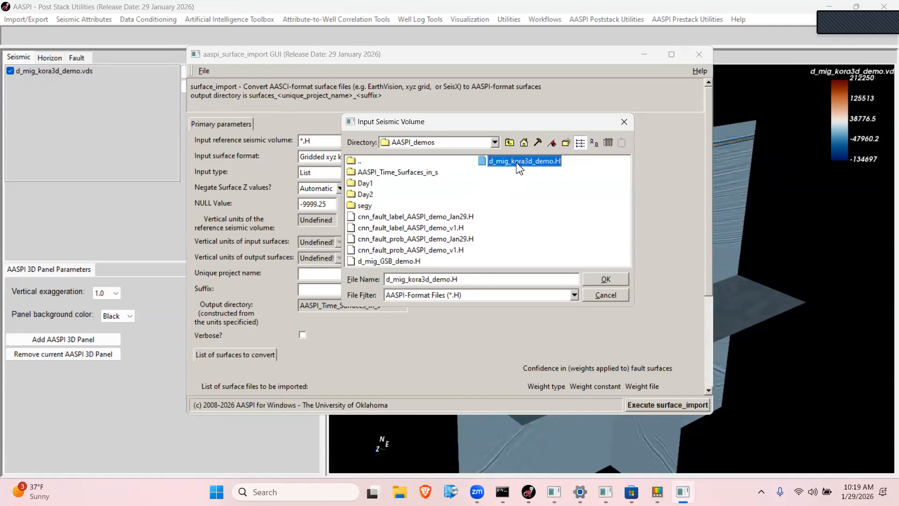
pyautogui.click(605, 279)
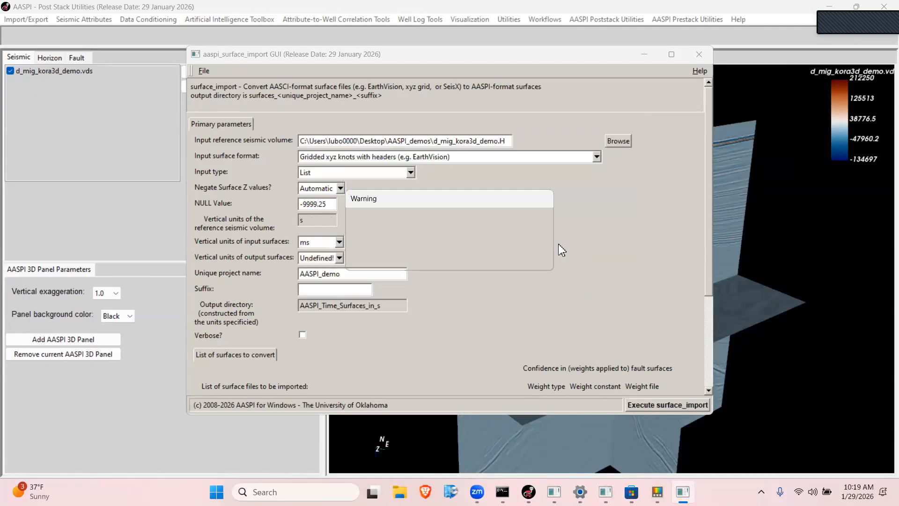
pyautogui.click(456, 256)
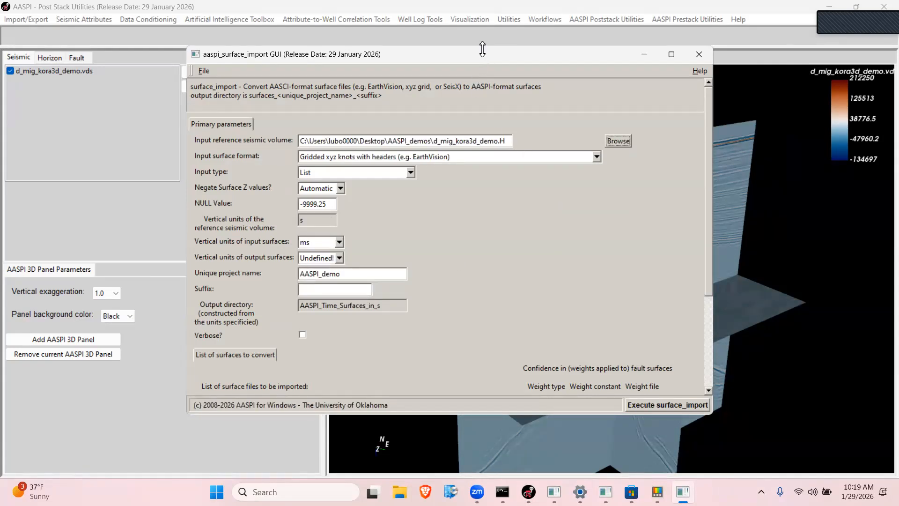
# - Start browsing for input surface files to add to the list of surfaces to import
pyautogui.moveTo(482, 46); pyautogui.dragTo(482, 16)
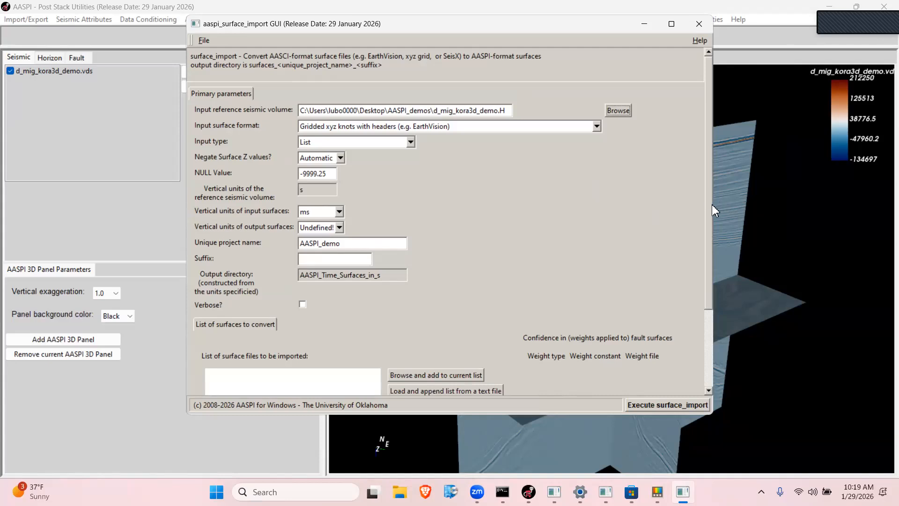
pyautogui.scroll(-3, 713, 205)
pyautogui.click(437, 307)
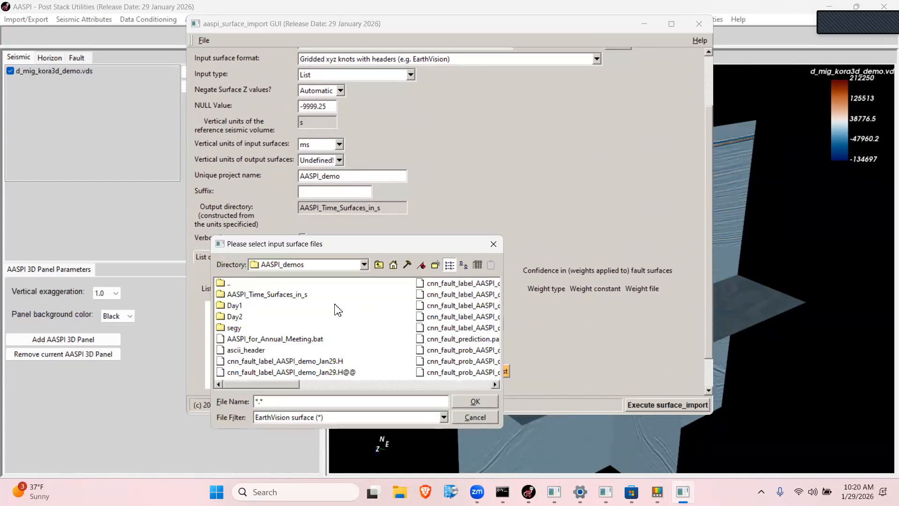
# - Add Kora_fault1, Kora_fault2 and Kora_fault3 from Day1's 1a-Unet_for_fault_prediction/1-Training folder to the surface import list
pyautogui.doubleClick(236, 305)
pyautogui.doubleClick(253, 295)
pyautogui.doubleClick(259, 299)
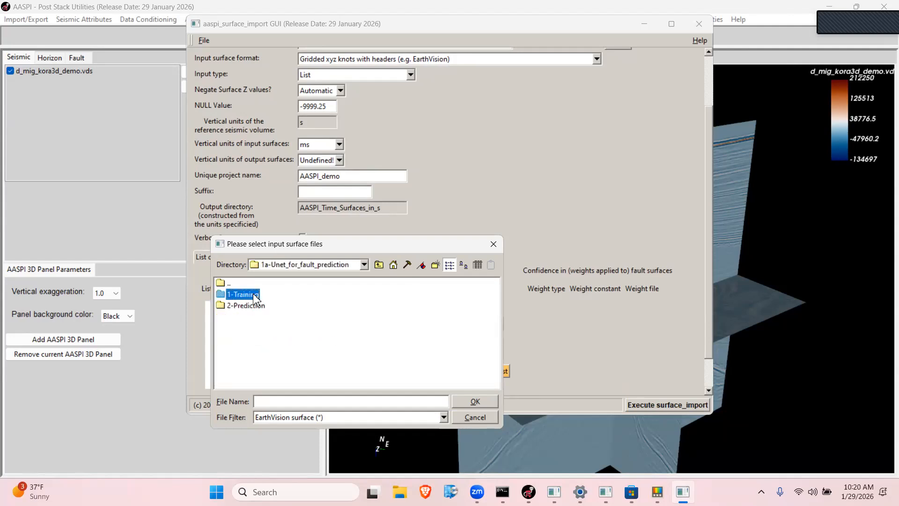
pyautogui.click(257, 317)
pyautogui.keyDown('shift'); pyautogui.click(261, 340); pyautogui.keyUp('shift')
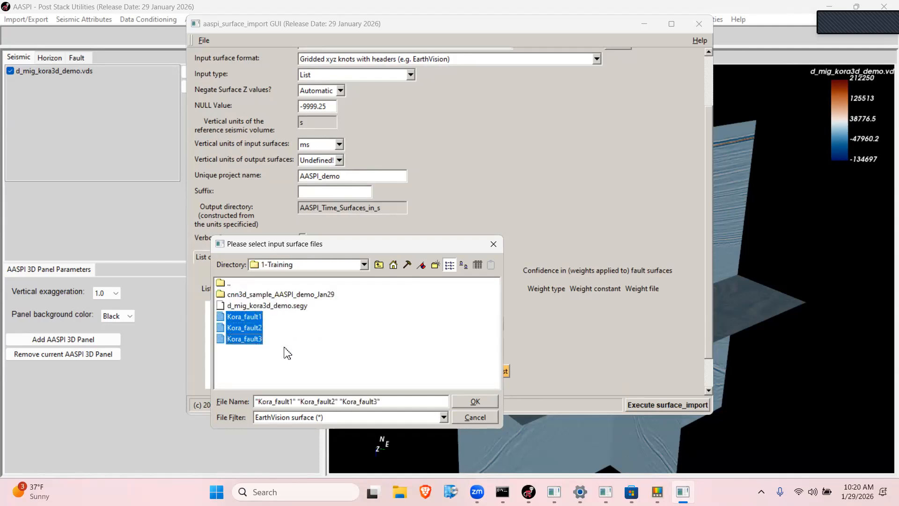
pyautogui.click(474, 399)
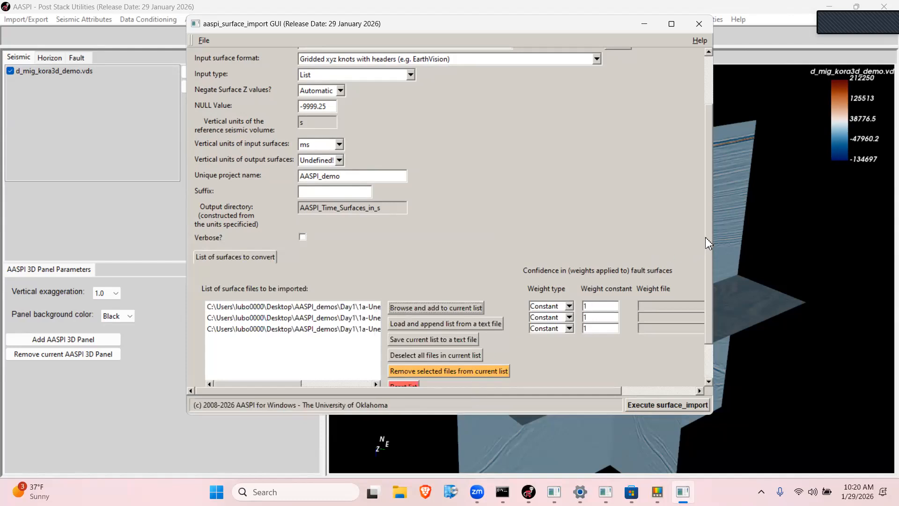
# - Set the vertical units to ms for the input surfaces and s for the output surfaces
pyautogui.scroll(3, 703, 229)
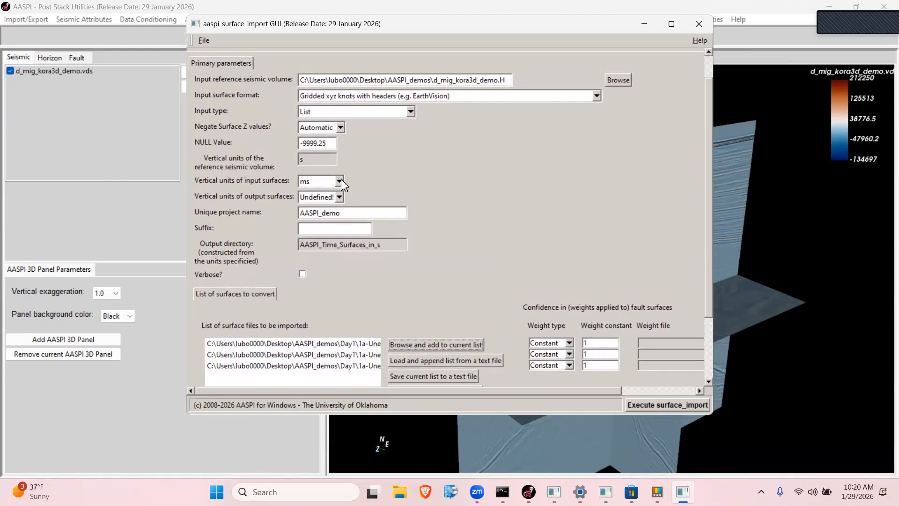
pyautogui.click(341, 182)
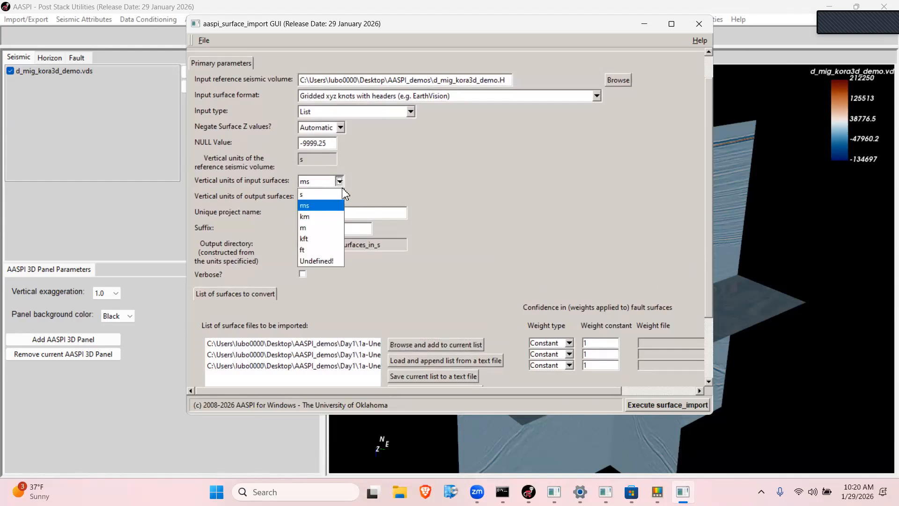
pyautogui.click(312, 206)
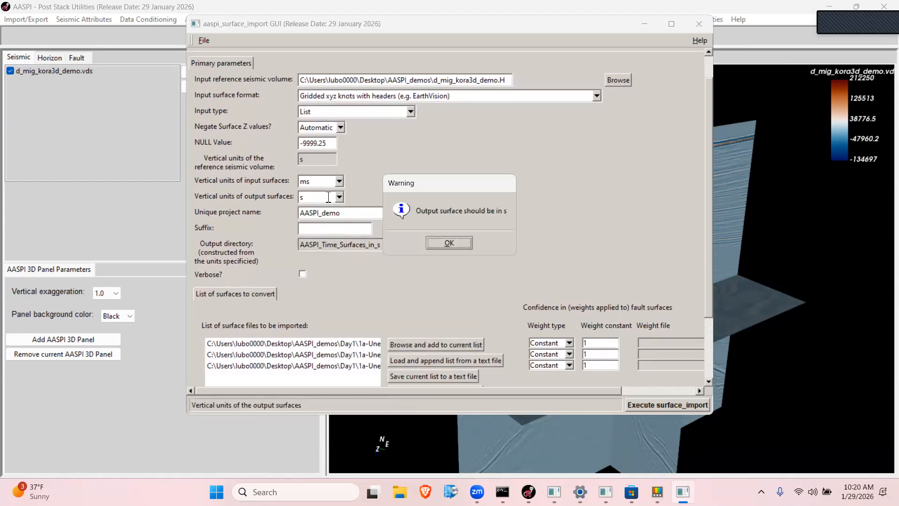
pyautogui.click(438, 245)
pyautogui.click(340, 197)
pyautogui.click(323, 208)
pyautogui.click(339, 181)
pyautogui.click(325, 206)
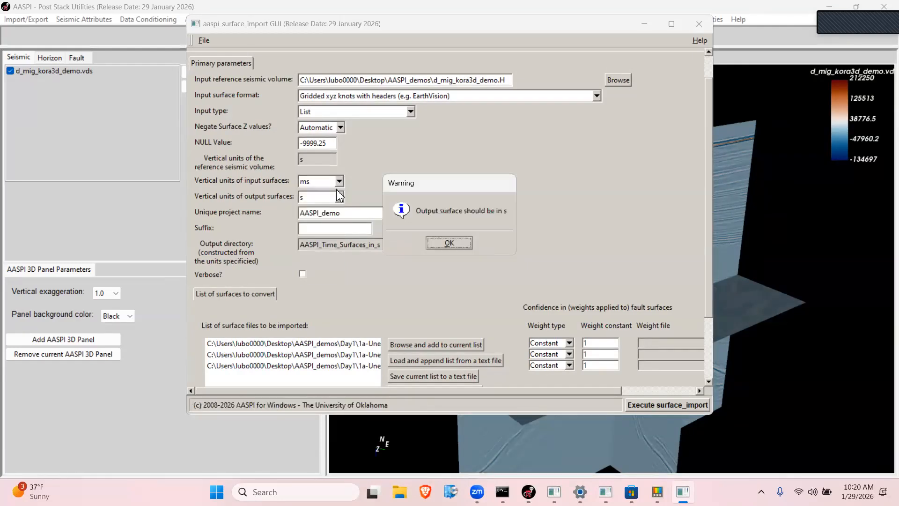
pyautogui.click(434, 245)
pyautogui.click(339, 197)
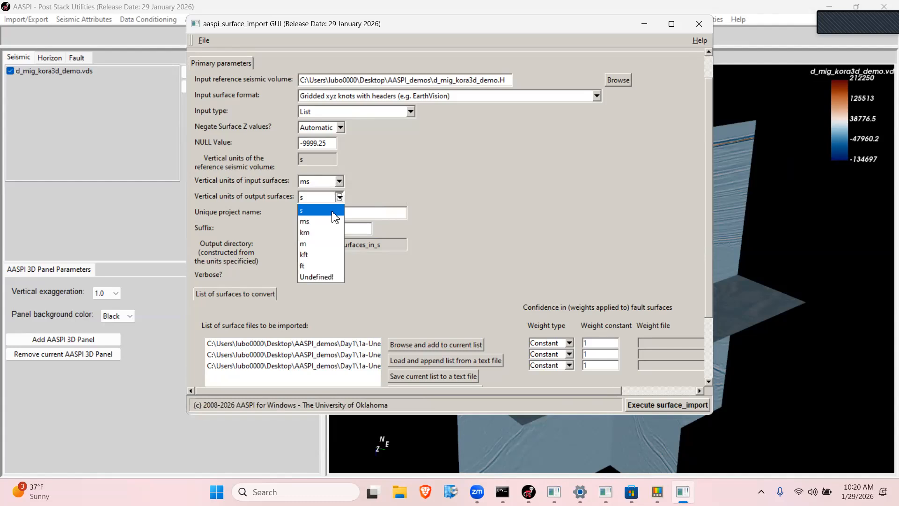
pyautogui.click(338, 224)
# - Enter Kora as the suffix for the surface import
pyautogui.click(338, 224)
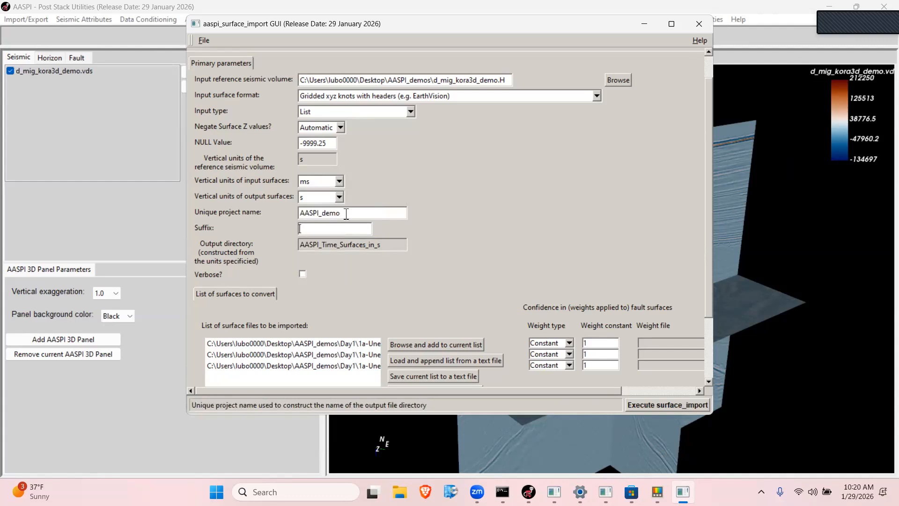
pyautogui.write('k')
pyautogui.press('BackSpace')
pyautogui.write('KO')
pyautogui.press('BackSpace')
pyautogui.write('ora')
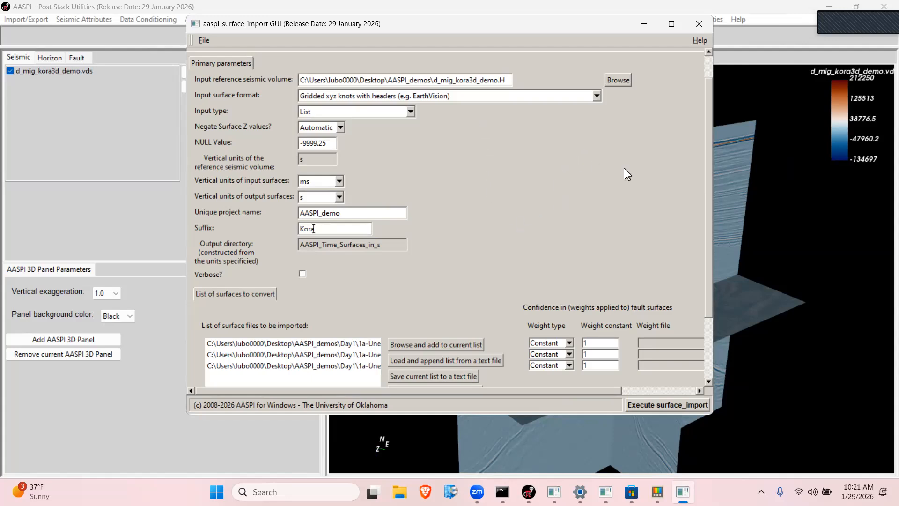
# - Execute surface_import accepting the ms-to-s scaling, dismiss the completion status and minimize the import window
pyautogui.moveTo(710, 157); pyautogui.dragTo(708, 206)
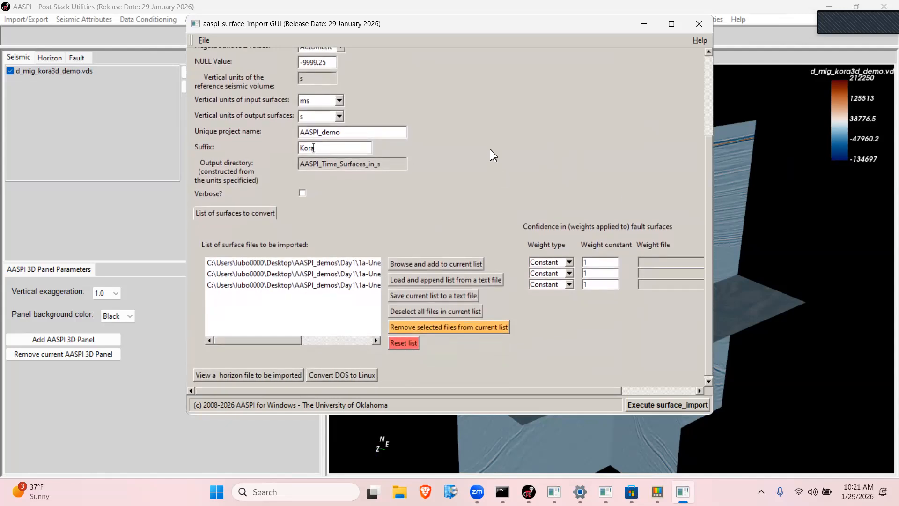
pyautogui.click(643, 403)
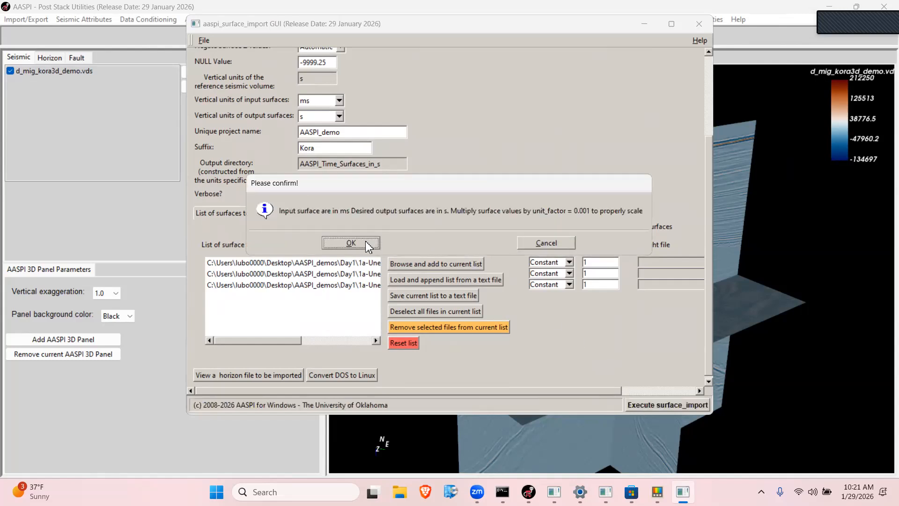
pyautogui.click(367, 242)
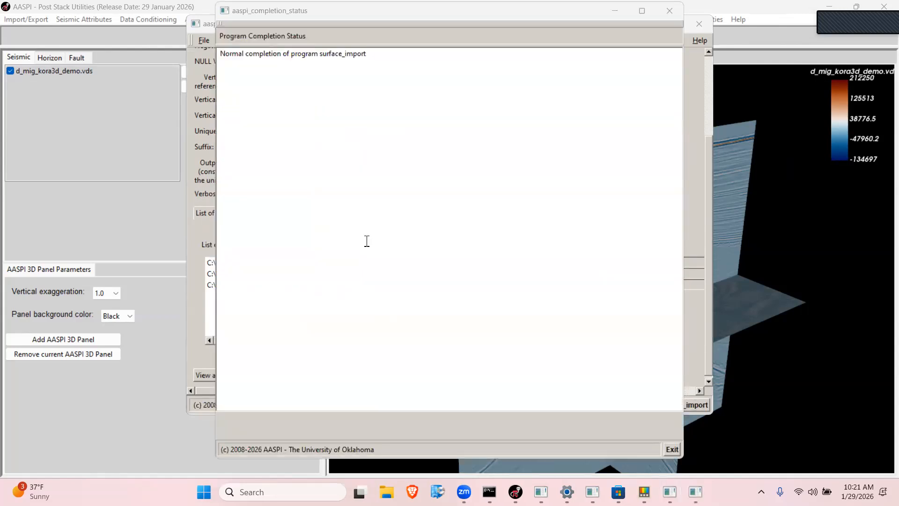
pyautogui.click(670, 10)
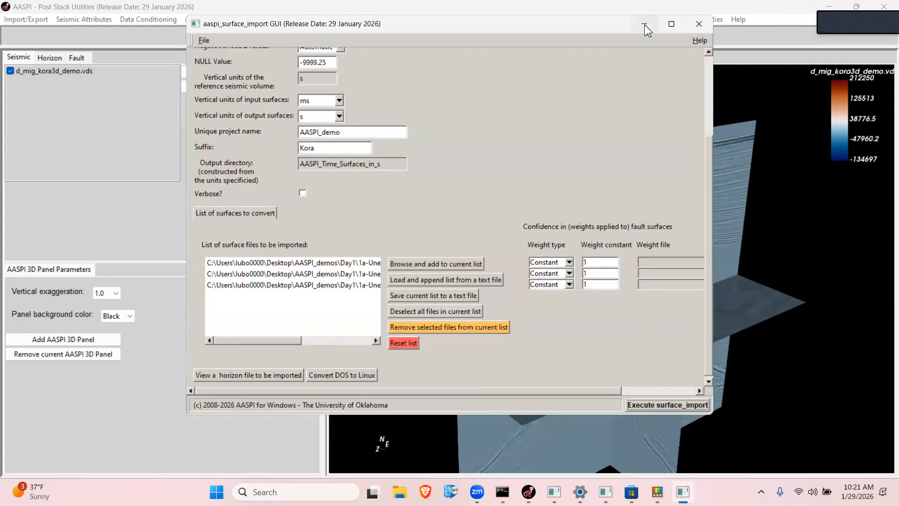
pyautogui.click(645, 25)
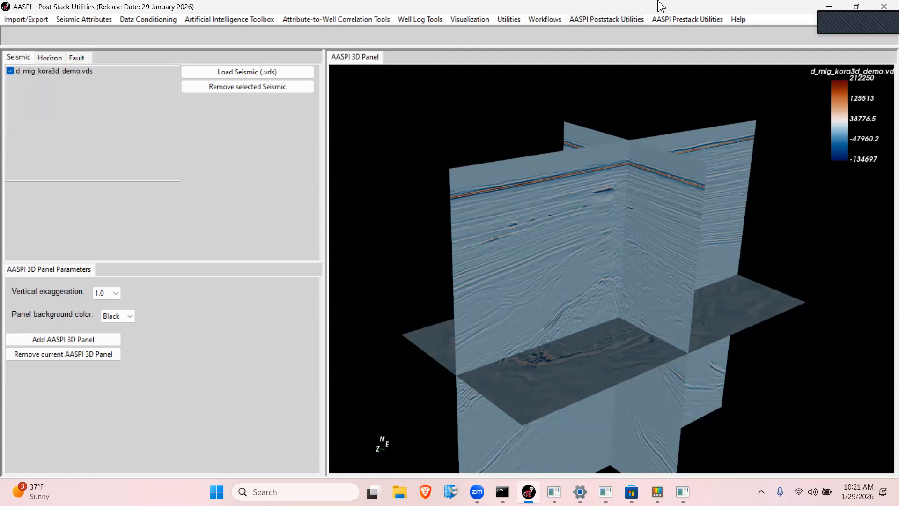
# - Open the custom CNN model's Step 1 tool for converting ASCII-format fault surfaces to AASPI format
pyautogui.click(226, 19)
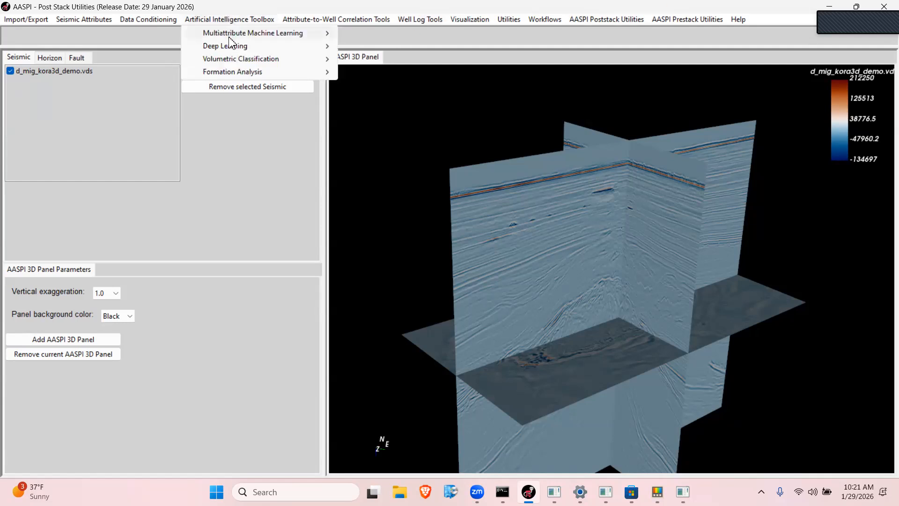
pyautogui.moveTo(229, 37)
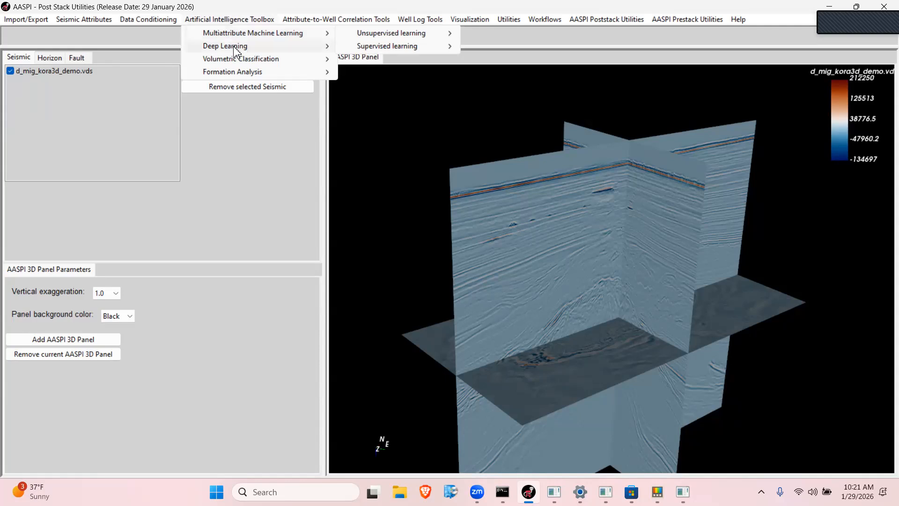
pyautogui.moveTo(297, 46)
pyautogui.moveTo(370, 48)
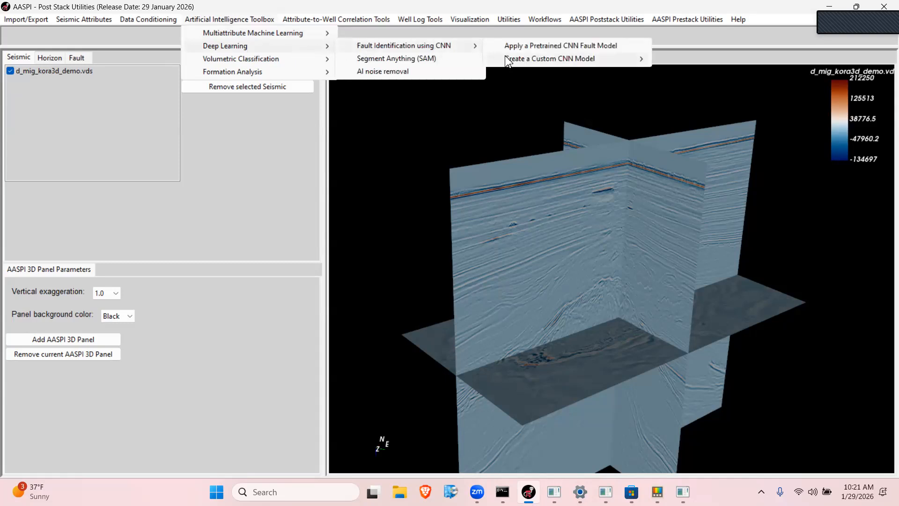
pyautogui.moveTo(511, 60)
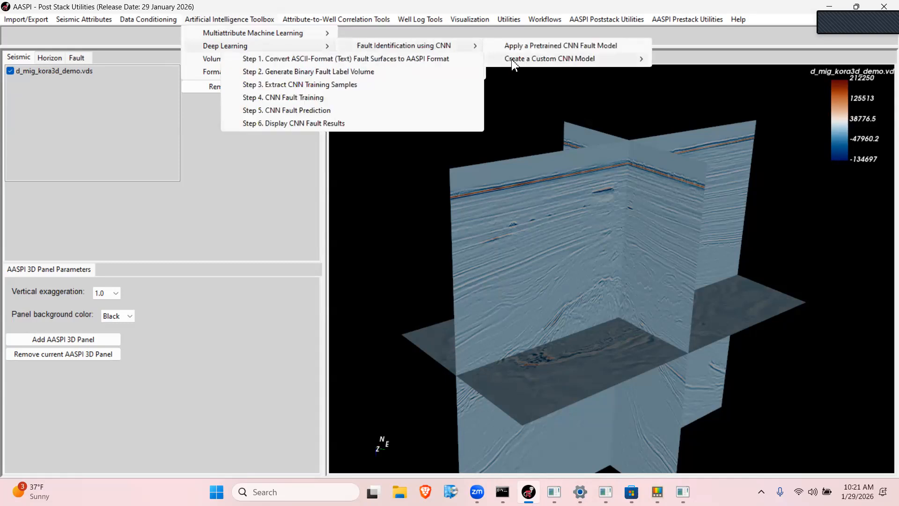
pyautogui.click(330, 63)
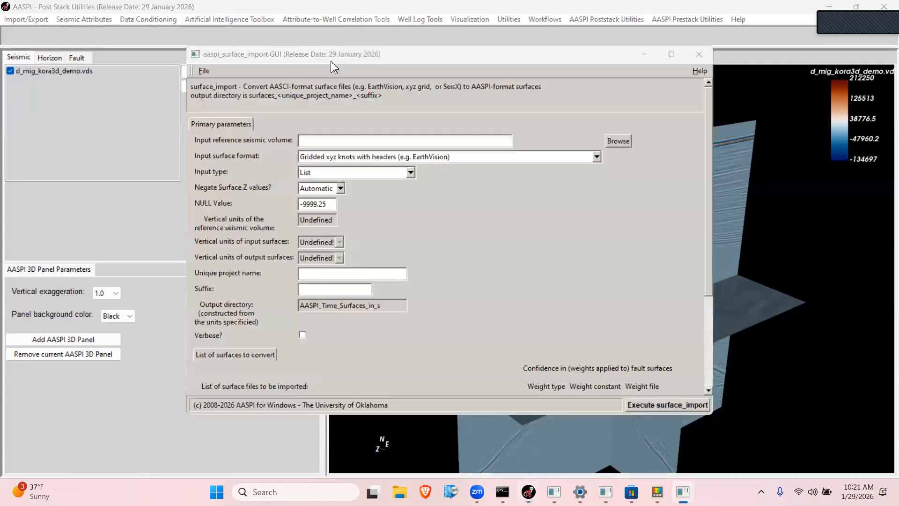
# - Load d_mig_kora3d_demo.H as the reference seismic volume for the surface import
pyautogui.click(616, 140)
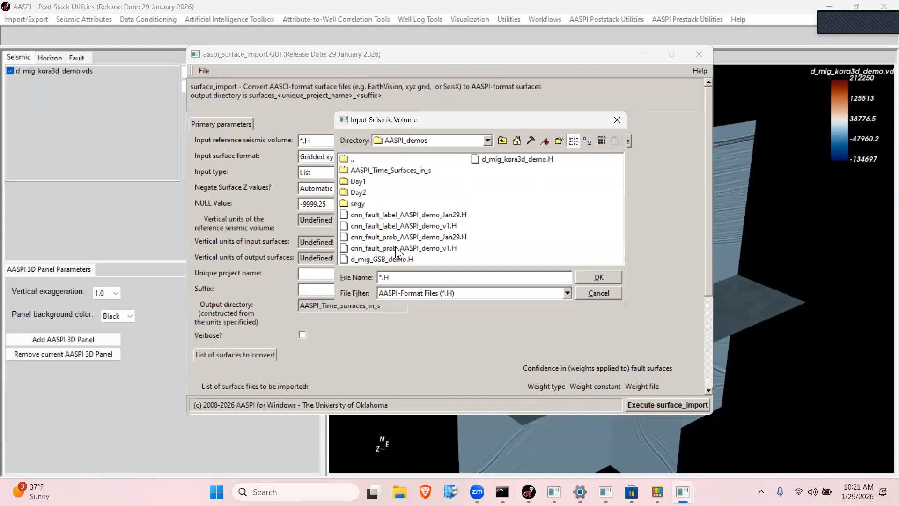
pyautogui.click(502, 159)
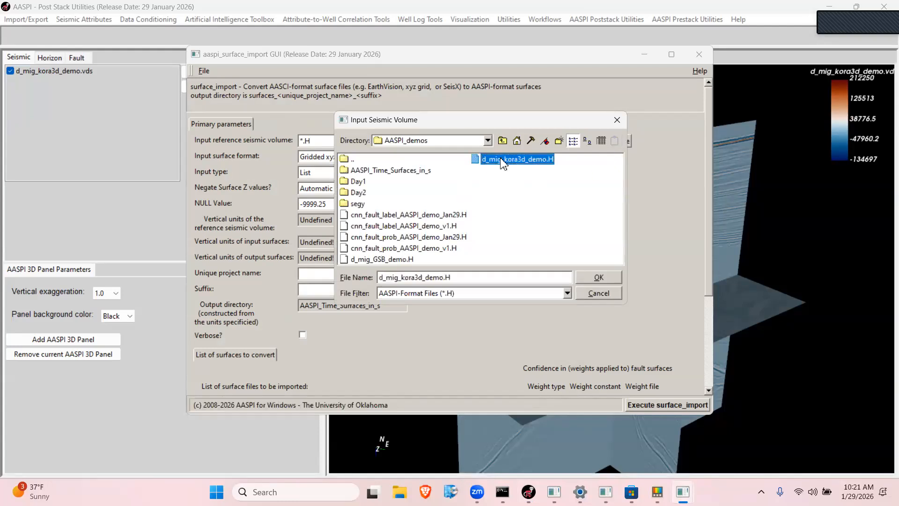
pyautogui.click(600, 277)
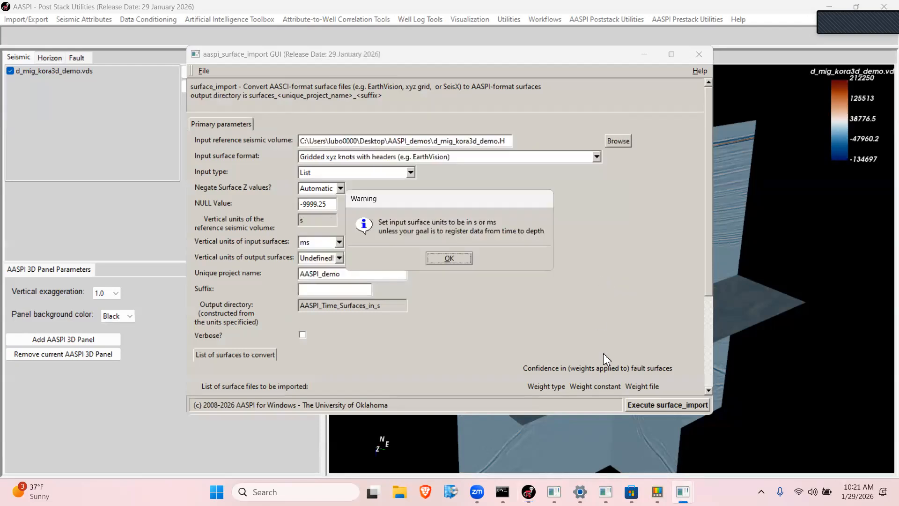
pyautogui.click(451, 257)
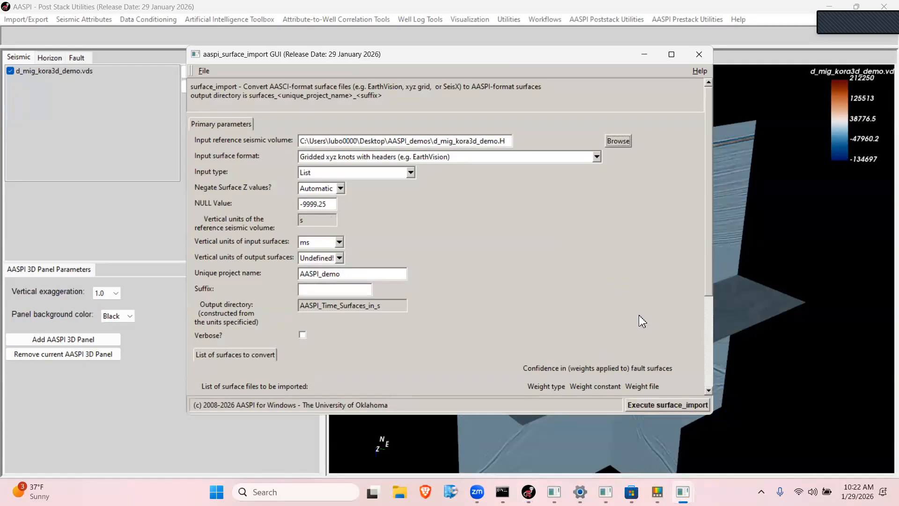
# - Set the vertical units to ms for input surfaces and s for output surfaces, and enter Kora as the suffix
pyautogui.moveTo(708, 187); pyautogui.dragTo(709, 223)
pyautogui.click(340, 192)
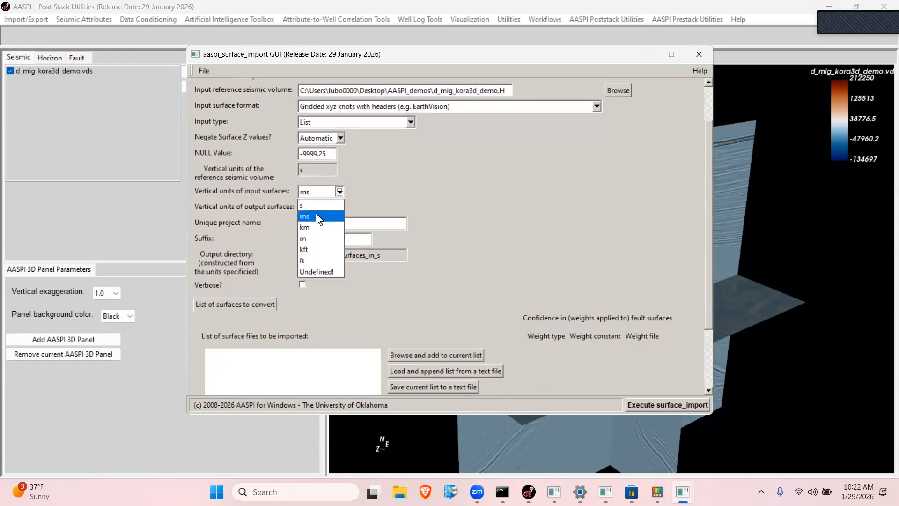
pyautogui.click(343, 201)
pyautogui.click(449, 261)
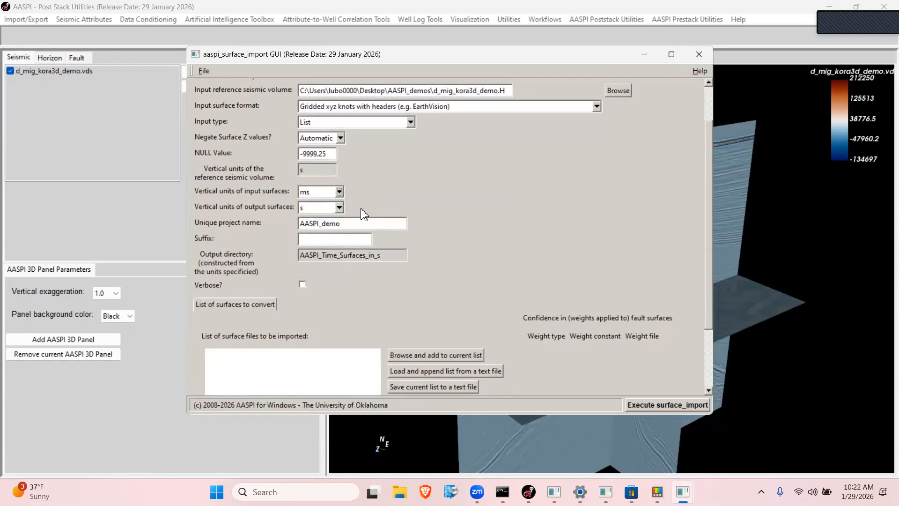
pyautogui.click(339, 206)
pyautogui.click(312, 222)
pyautogui.click(368, 239)
pyautogui.write('Kora')
# - Add the three Kora fault files, Kora_fault1 to Kora_fault3, from the 1-Training folder under Day1 to the list of surfaces to convert
pyautogui.scroll(-3, 708, 254)
pyautogui.click(418, 300)
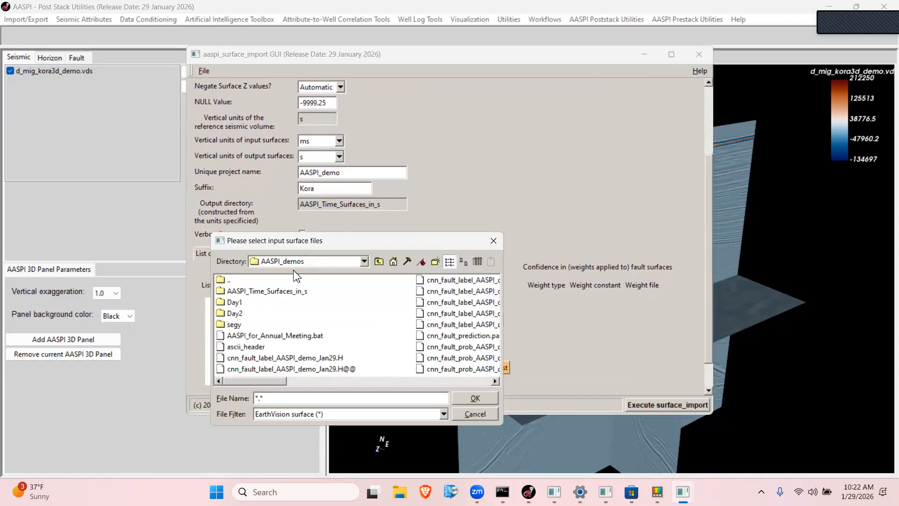
pyautogui.doubleClick(235, 303)
pyautogui.doubleClick(254, 293)
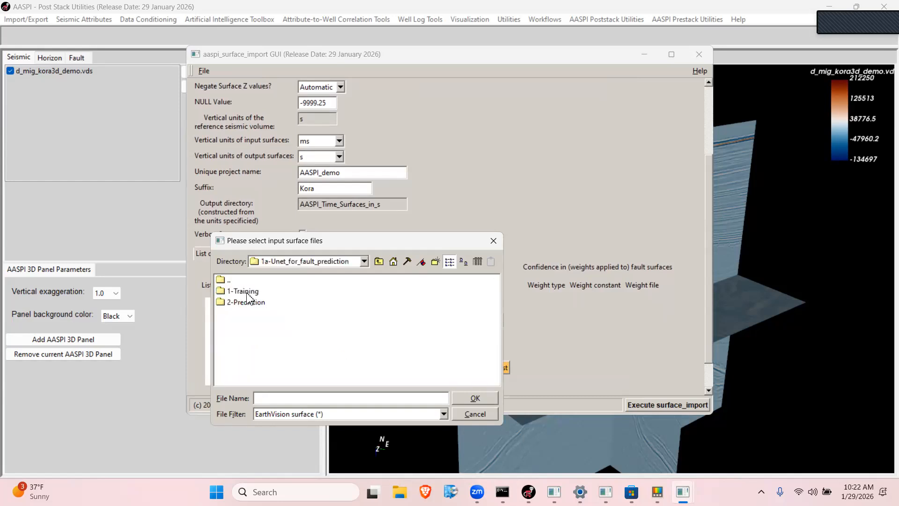
pyautogui.doubleClick(247, 293)
pyautogui.click(258, 313)
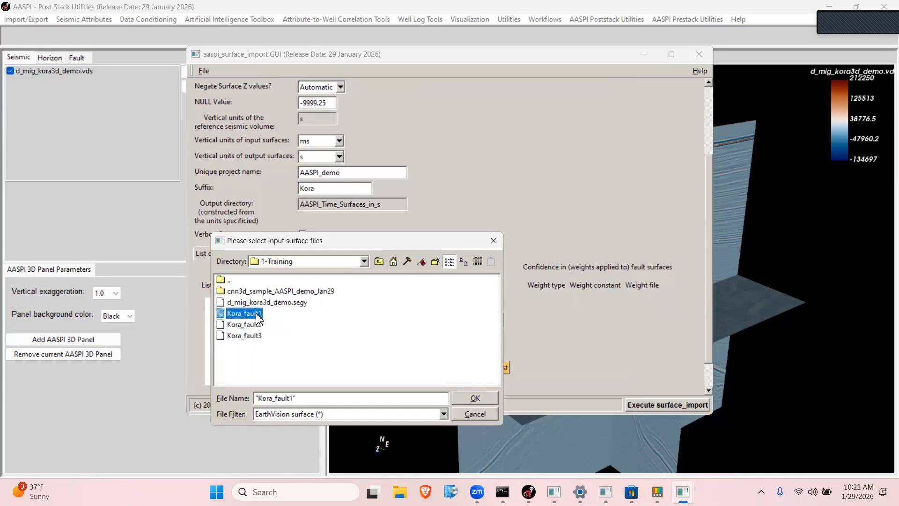
pyautogui.keyDown('shift'); pyautogui.click(261, 337); pyautogui.keyUp('shift')
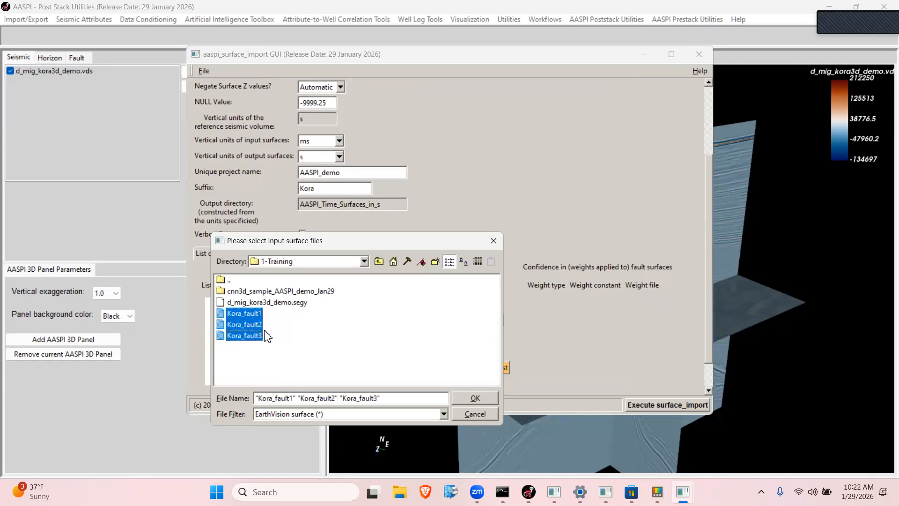
pyautogui.click(478, 397)
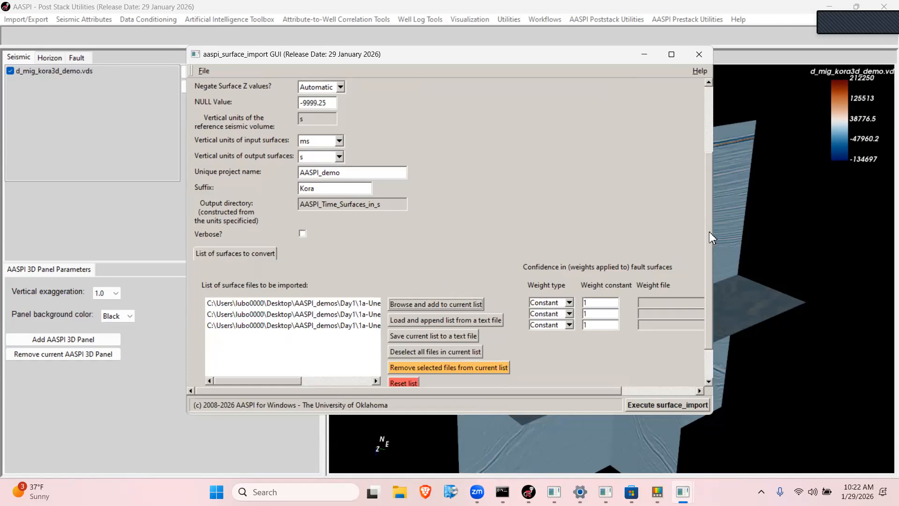
# - Run surface_import on the listed Kora faults, confirm the unit scaling, and put away the completion and import windows
pyautogui.scroll(-2, 709, 231)
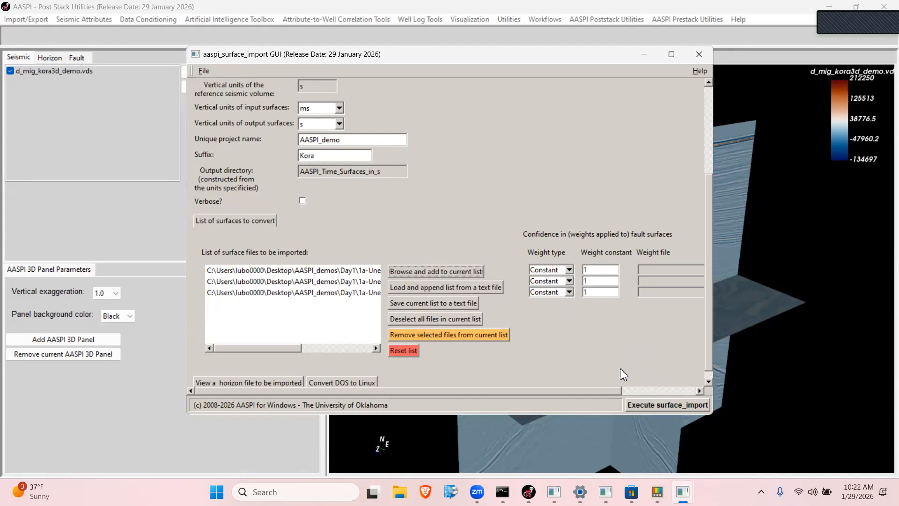
pyautogui.click(659, 405)
pyautogui.click(367, 258)
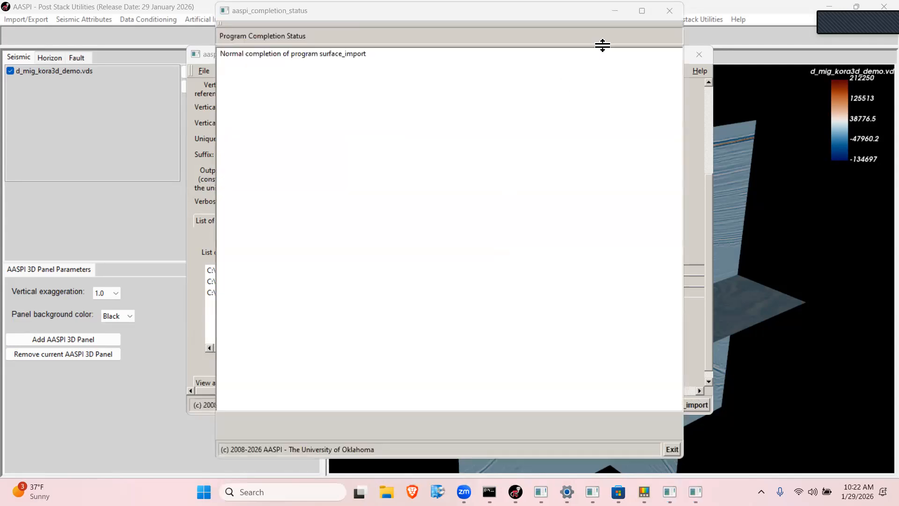
pyautogui.click(663, 17)
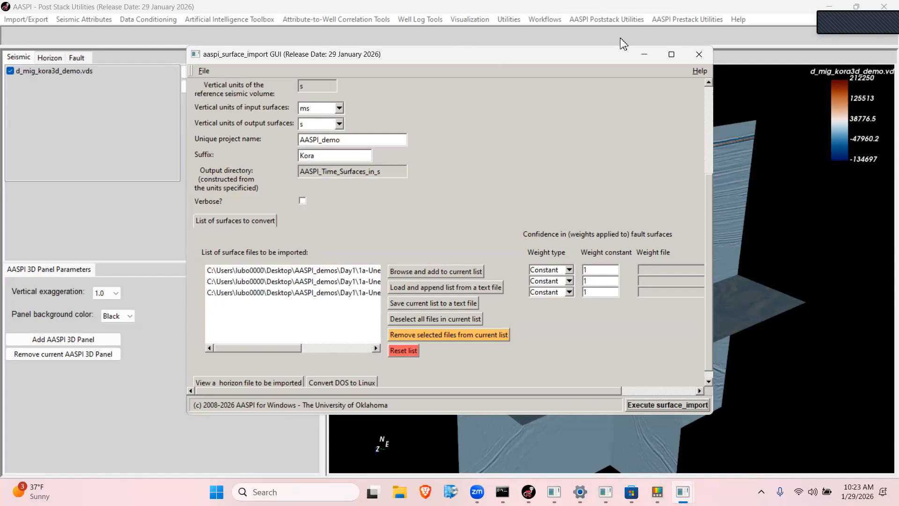
pyautogui.click(645, 55)
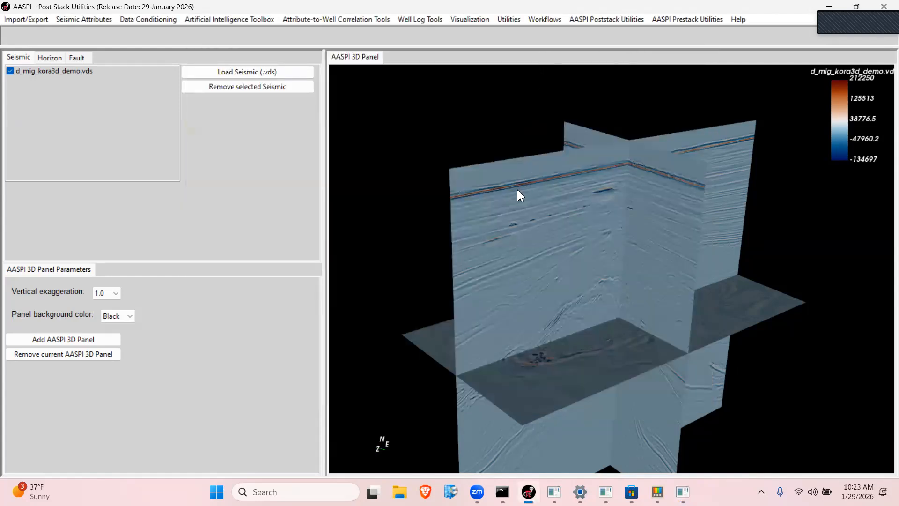
# - Load surface_Kora_fault1 to surface_Kora_fault3 from the AASPI_Time_Surfaces_in_s folder as faults and turn on their display
pyautogui.click(85, 60)
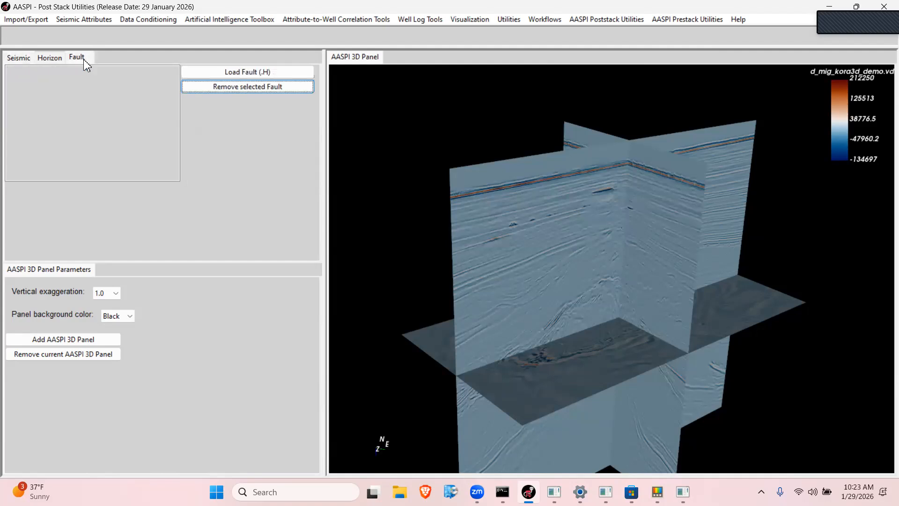
pyautogui.click(230, 75)
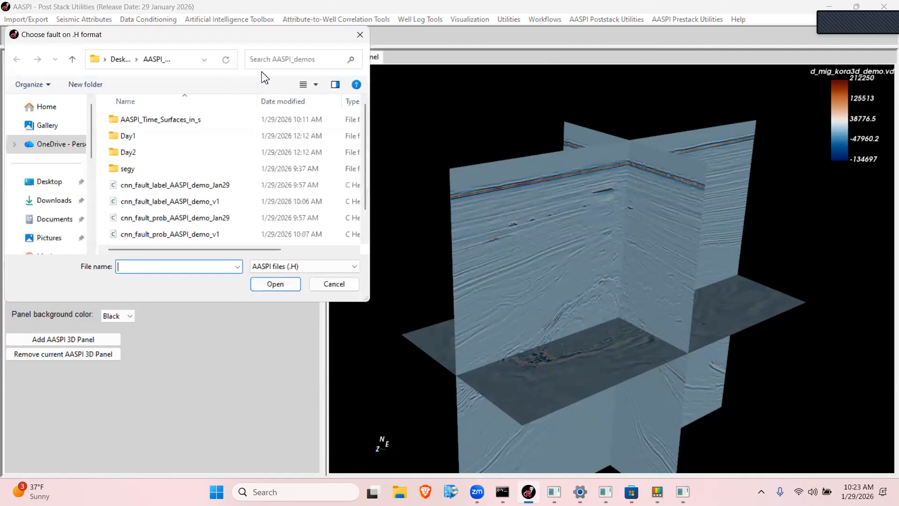
pyautogui.doubleClick(164, 121)
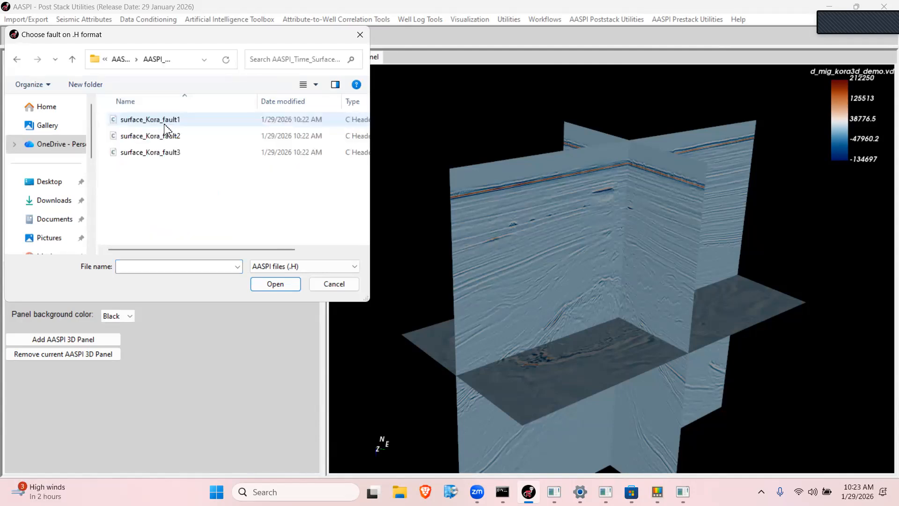
pyautogui.click(164, 121)
pyautogui.keyDown('shift'); pyautogui.click(164, 152); pyautogui.keyUp('shift')
pyautogui.click(275, 284)
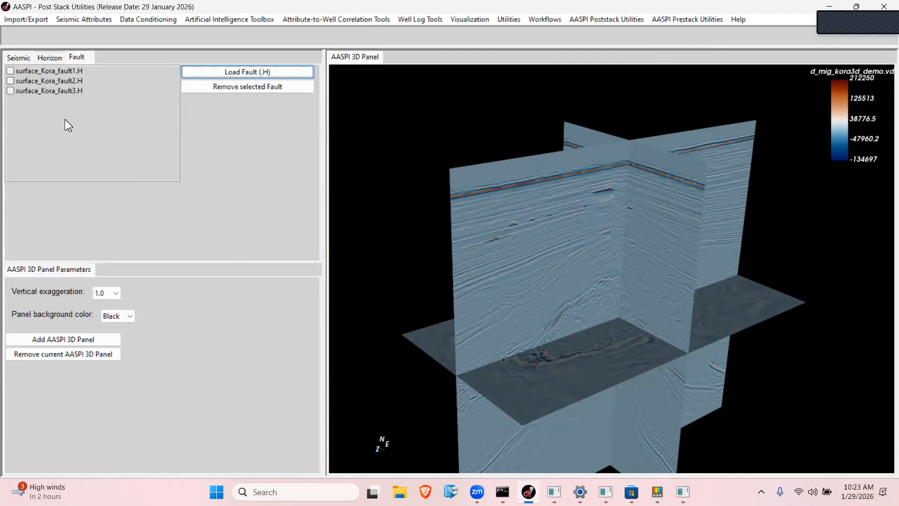
pyautogui.click(10, 71)
pyautogui.click(10, 80)
pyautogui.click(9, 90)
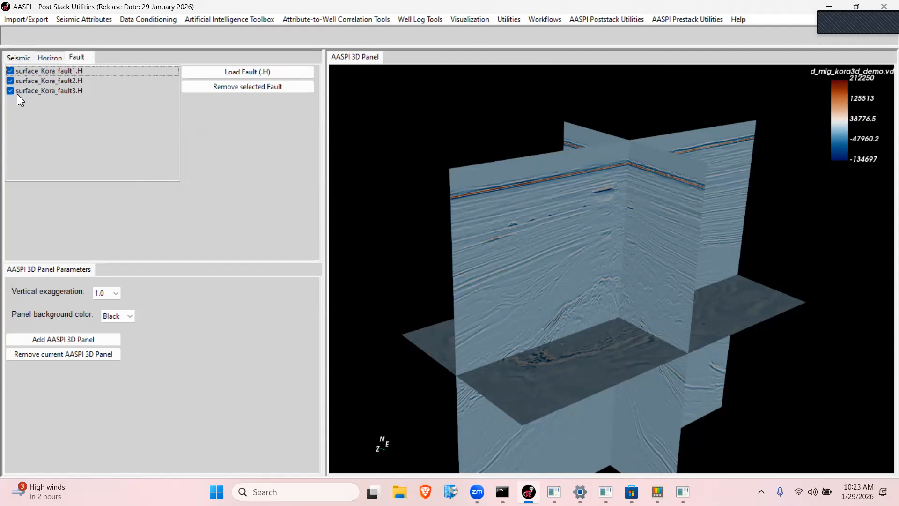
# - Check the console output for the fault loading, and try to remove the Kora surfaces from the fault list
pyautogui.click(503, 492)
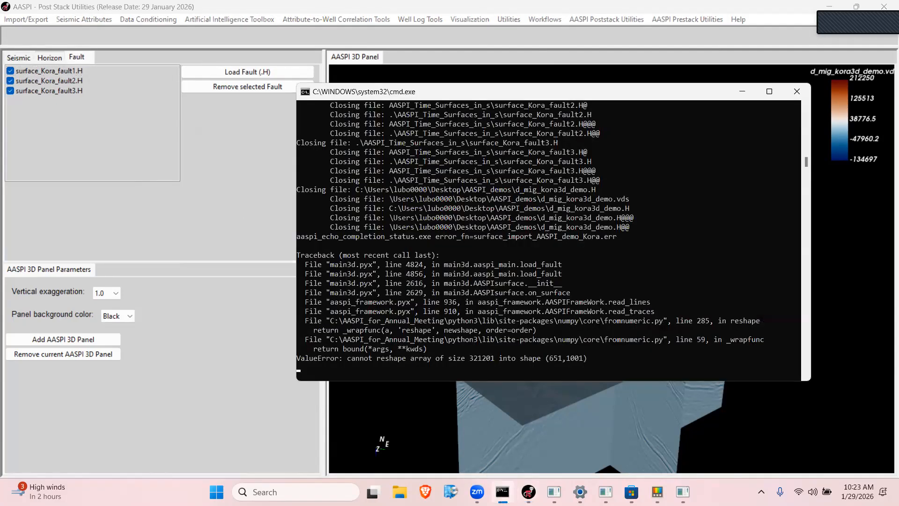
pyautogui.click(188, 153)
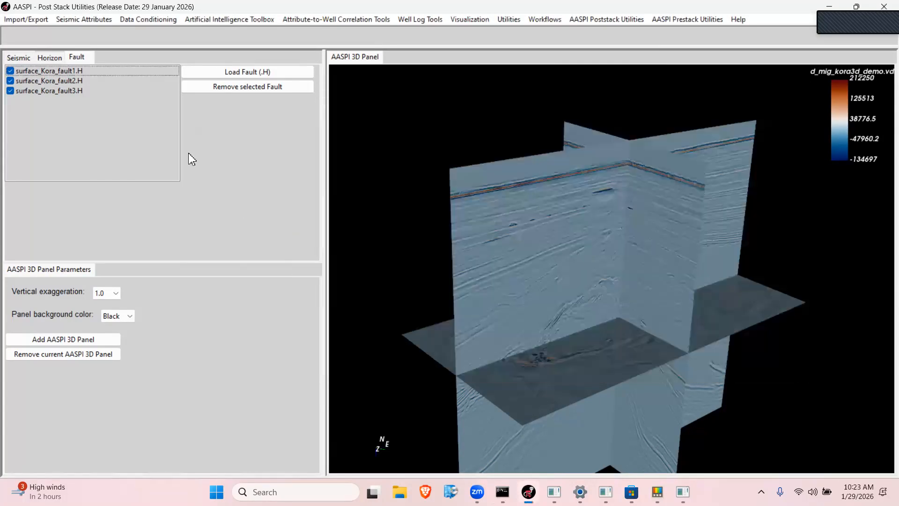
pyautogui.click(77, 88)
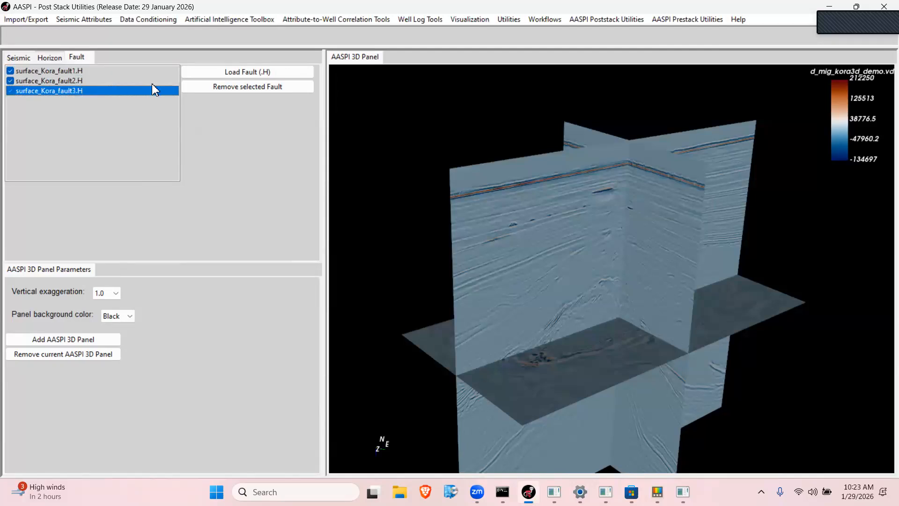
pyautogui.click(76, 81)
pyautogui.click(73, 71)
pyautogui.click(195, 88)
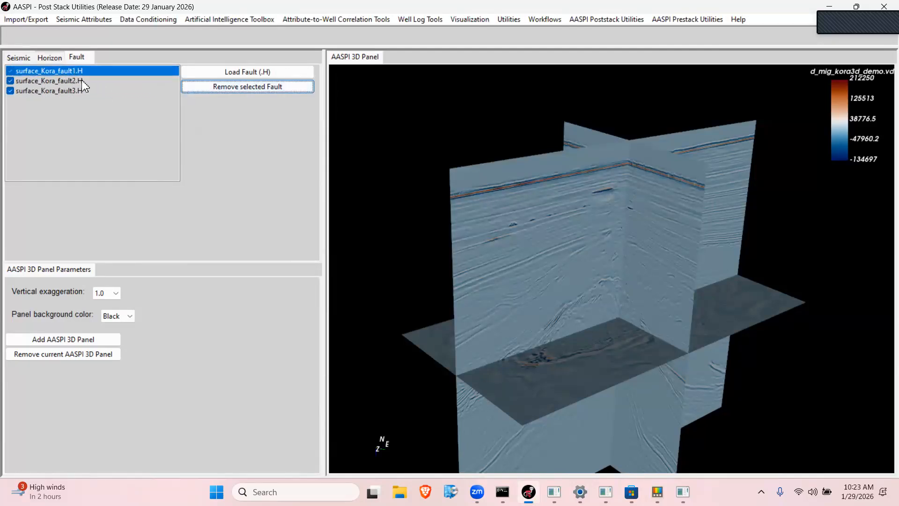
# - Load surface_Kora_fault1 to surface_Kora_fault3 from the AASPI_Time_Surfaces_in_s folder as horizons and turn on their display
pyautogui.click(50, 58)
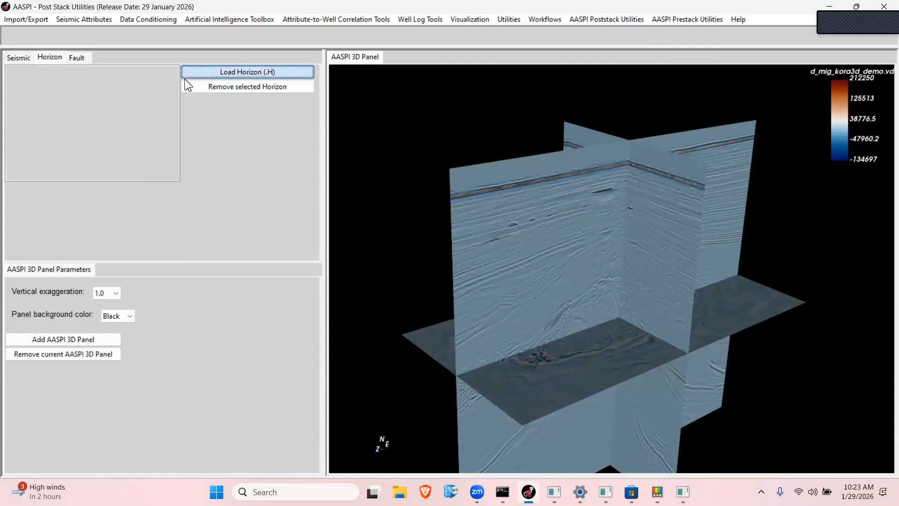
pyautogui.click(202, 72)
pyautogui.doubleClick(142, 119)
pyautogui.click(136, 120)
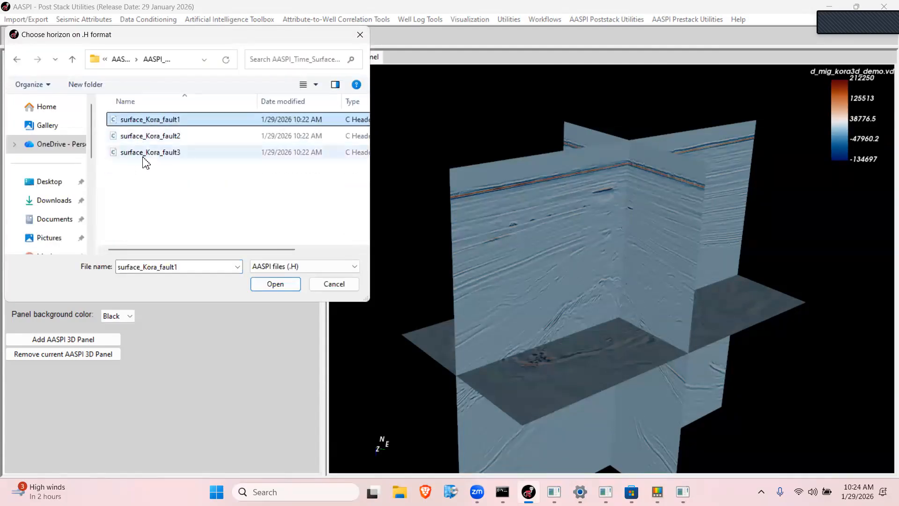
pyautogui.keyDown('shift'); pyautogui.click(140, 152); pyautogui.keyUp('shift')
pyautogui.press('Return')
pyautogui.click(11, 71)
pyautogui.click(10, 81)
pyautogui.click(11, 91)
# - Try to remove the second Kora surface from the horizon list and return to the seismic list
pyautogui.click(26, 82)
pyautogui.click(197, 86)
pyautogui.click(26, 58)
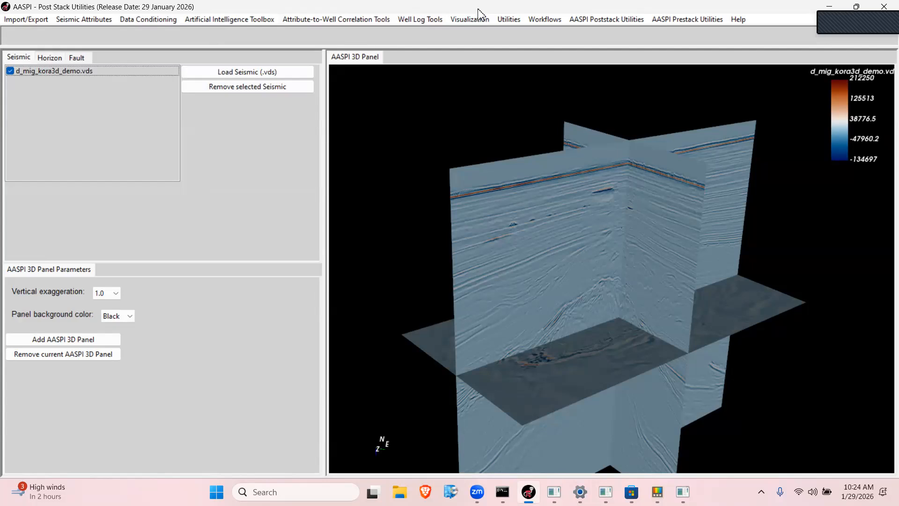
pyautogui.click(470, 21)
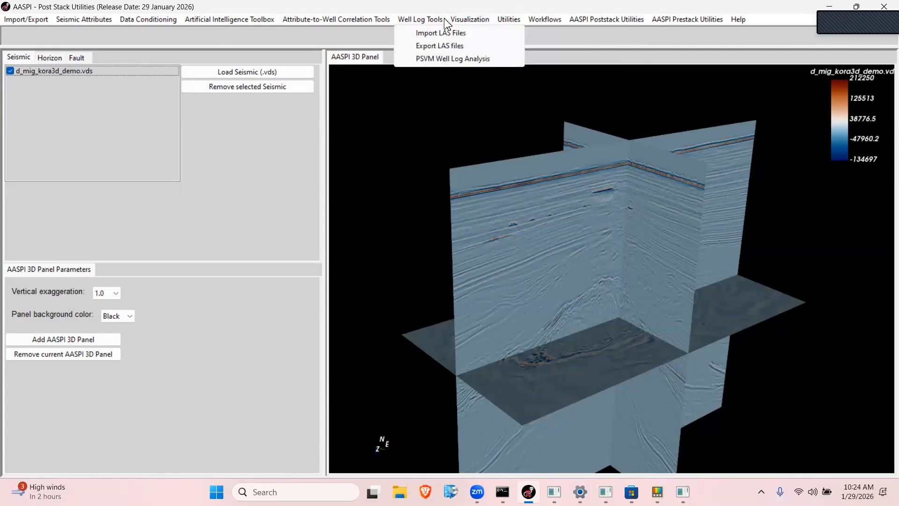
pyautogui.moveTo(469, 35)
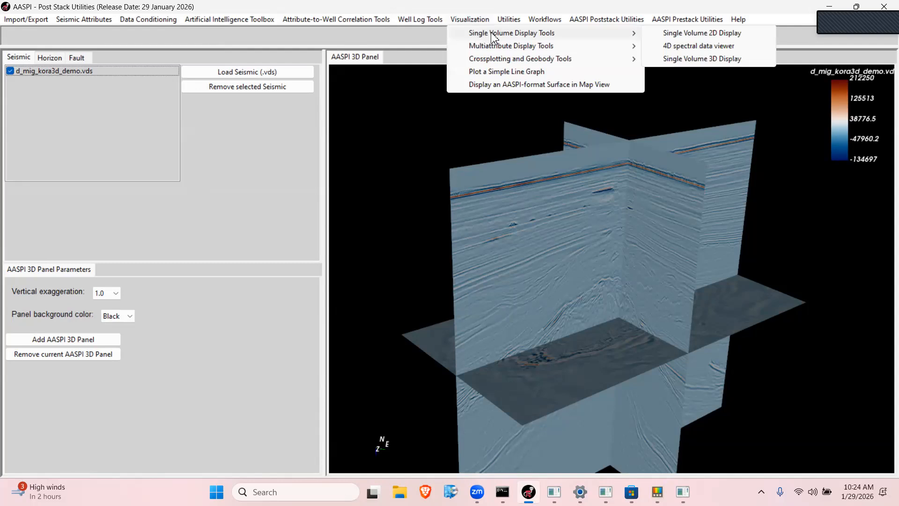
pyautogui.click(655, 33)
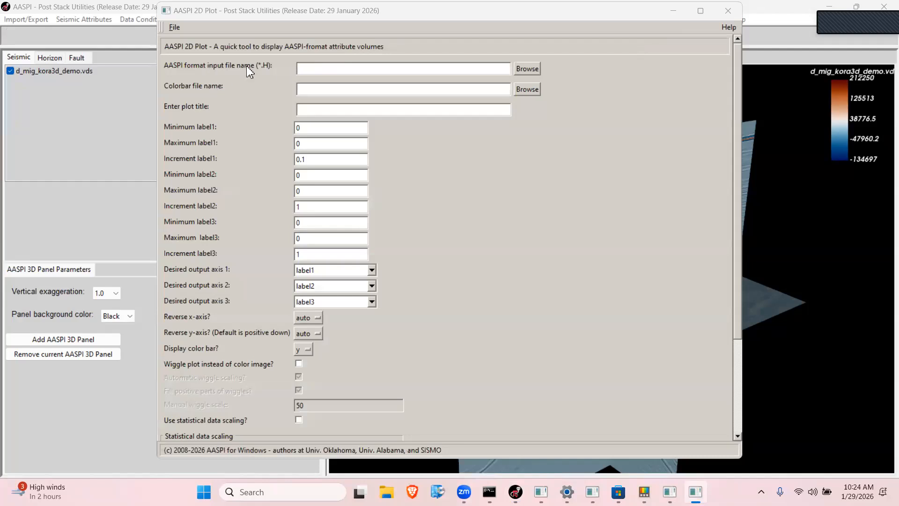
pyautogui.click(529, 68)
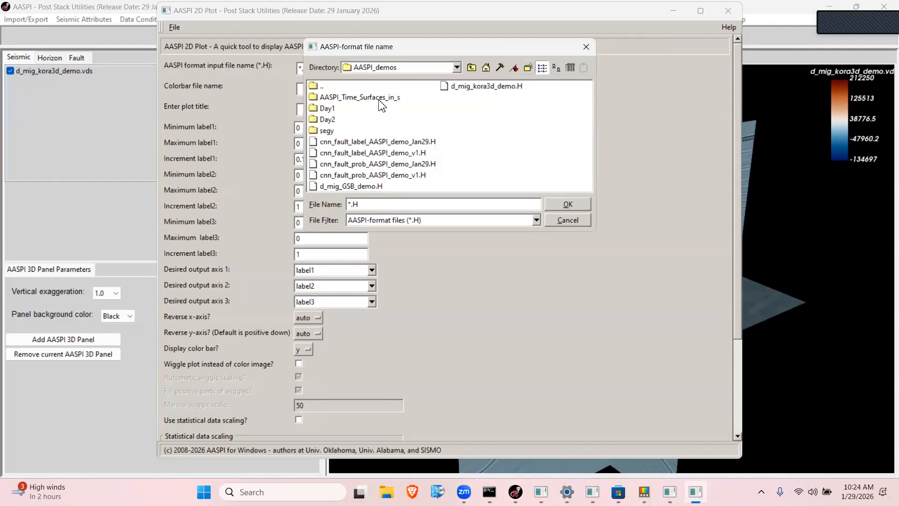
pyautogui.click(586, 46)
pyautogui.click(728, 11)
# - Open the Single Volume 2D Display with surface_Kora_fault1.H from the AASPI_Time_Surfaces_in_s folder as its input file
pyautogui.click(470, 19)
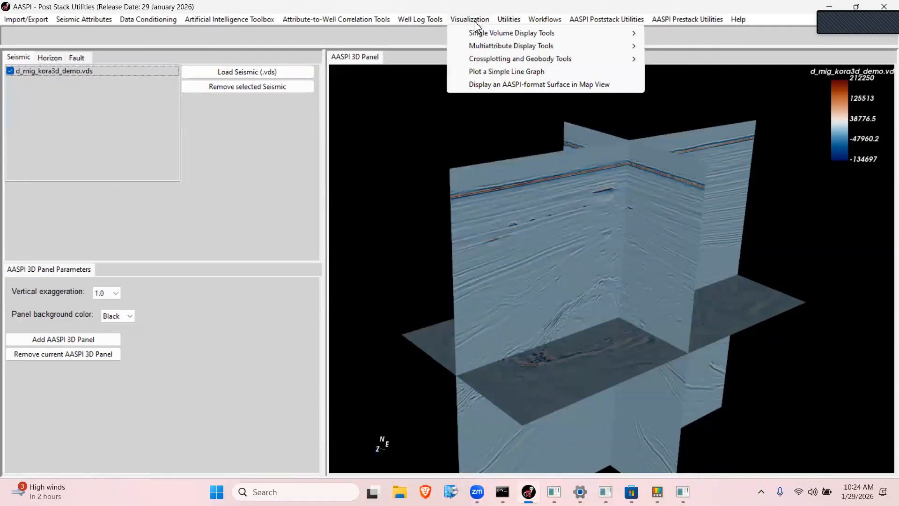
pyautogui.moveTo(496, 37)
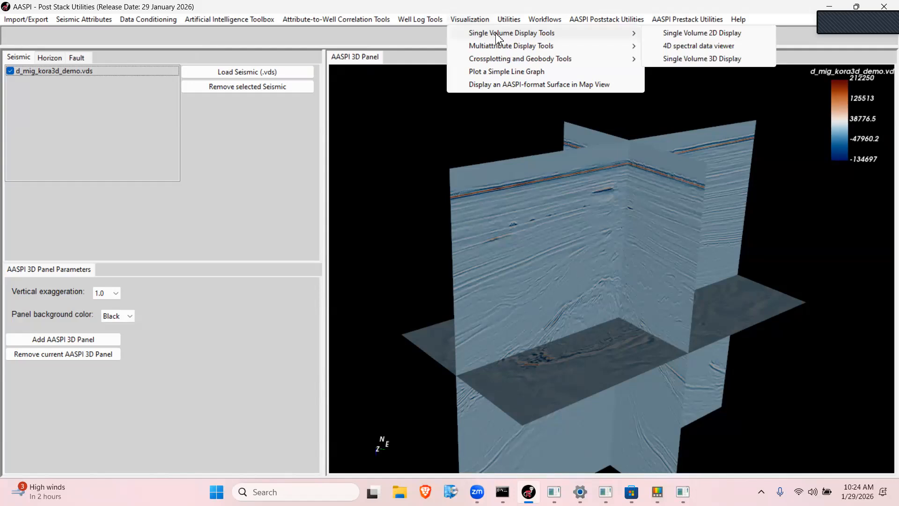
pyautogui.click(678, 38)
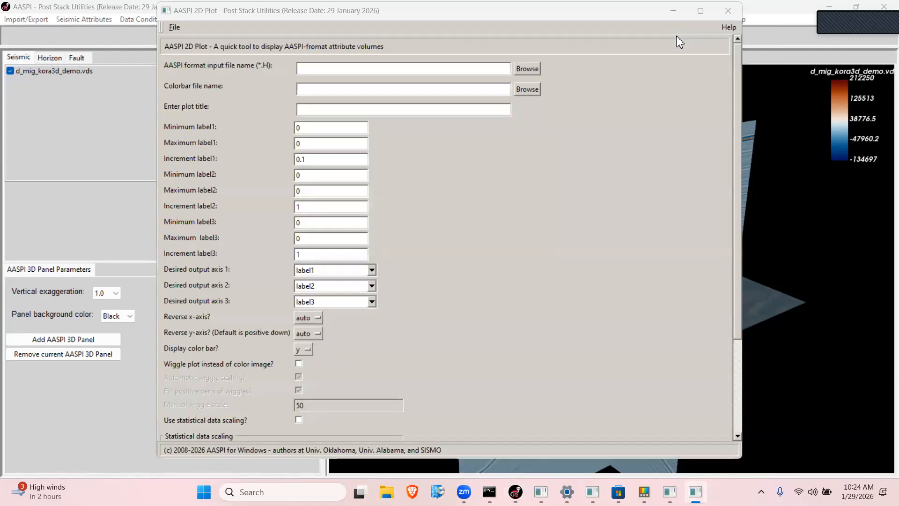
pyautogui.click(527, 69)
pyautogui.doubleClick(363, 99)
pyautogui.click(363, 99)
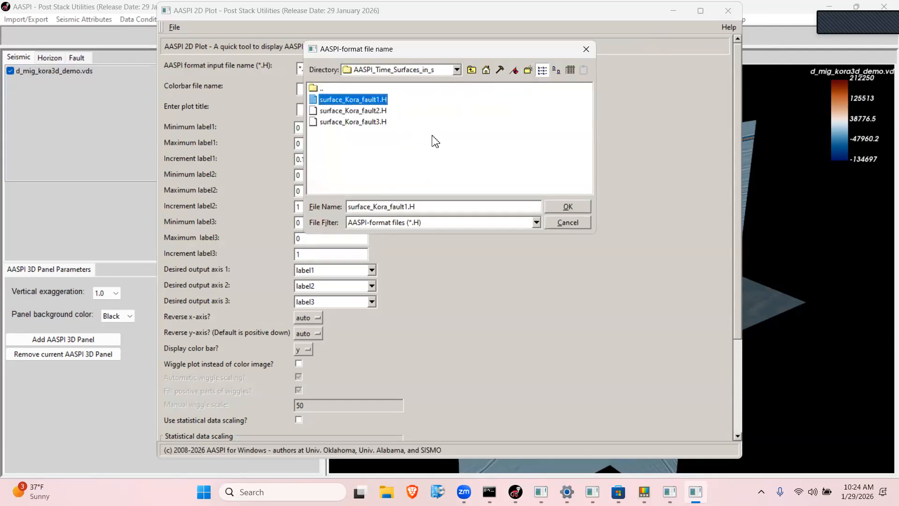
pyautogui.click(577, 202)
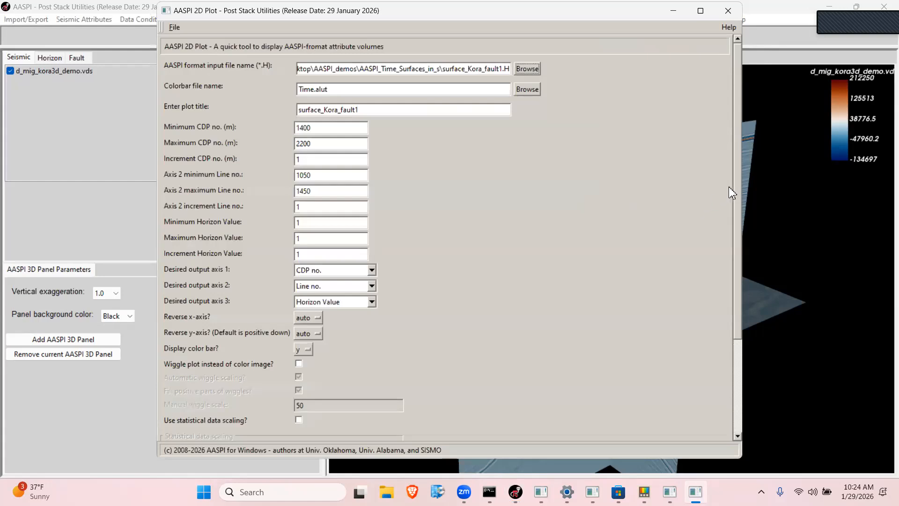
# - Execute the AASPI 2D plot of surface_Kora_fault1 to inspect its map view, and put away the plot windows
pyautogui.scroll(-5, 736, 191)
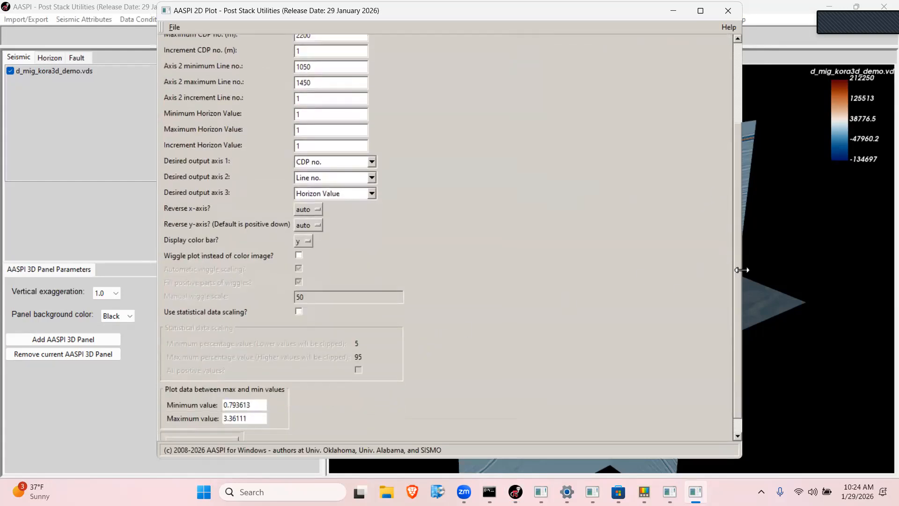
pyautogui.scroll(-1, 739, 298)
pyautogui.click(222, 426)
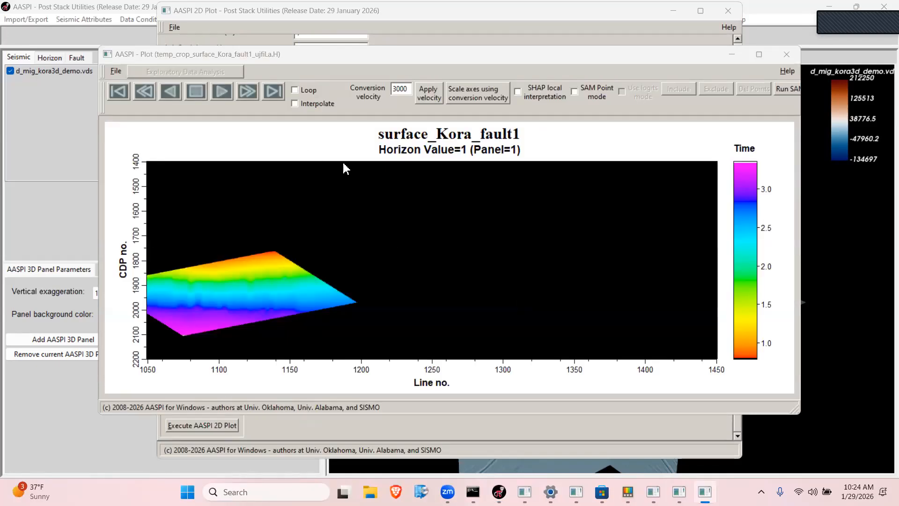
pyautogui.click(787, 55)
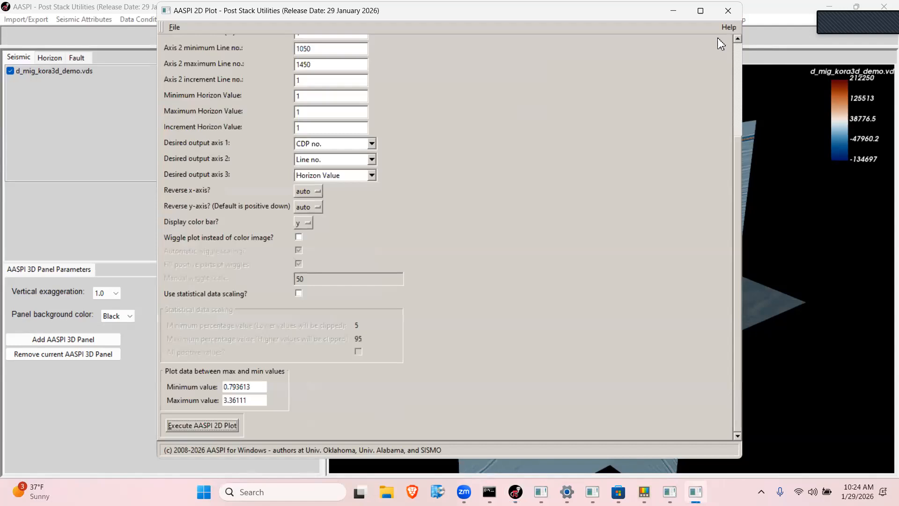
pyautogui.click(674, 11)
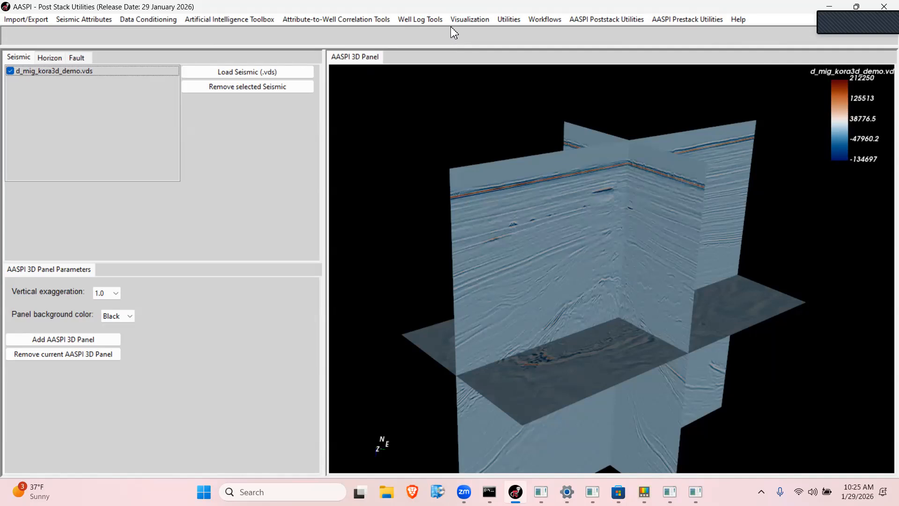
pyautogui.click(487, 19)
pyautogui.click(712, 34)
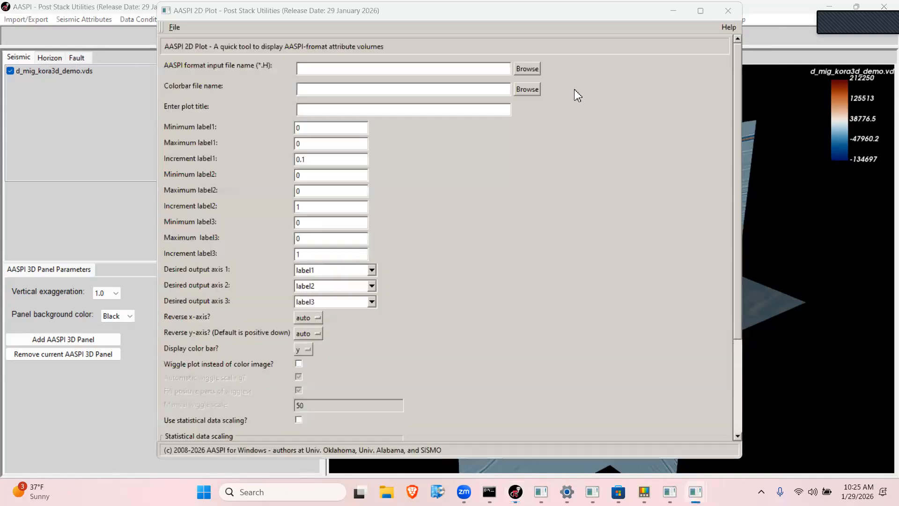
pyautogui.click(527, 69)
pyautogui.click(386, 100)
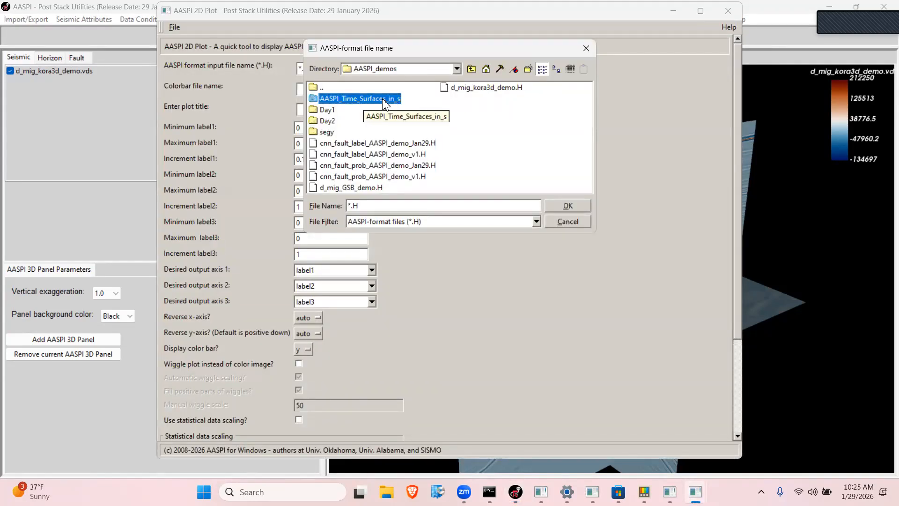
pyautogui.doubleClick(384, 99)
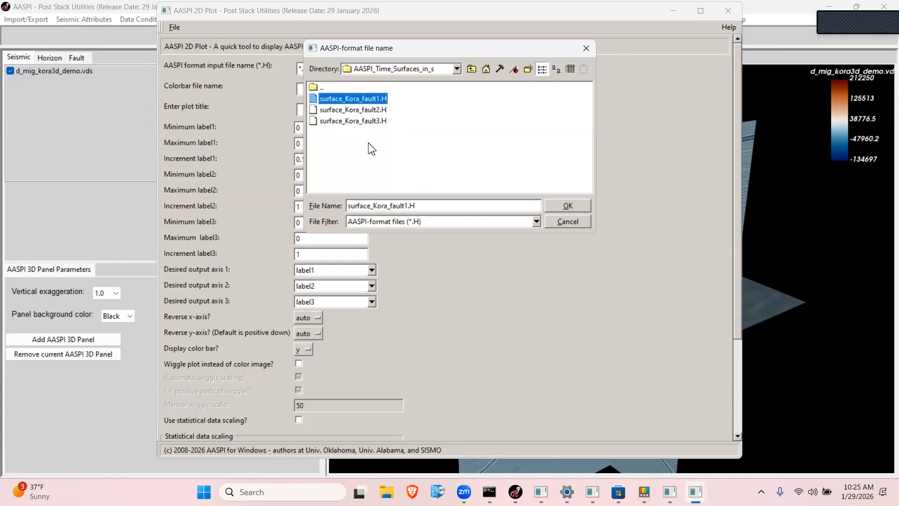
pyautogui.click(563, 219)
pyautogui.click(728, 10)
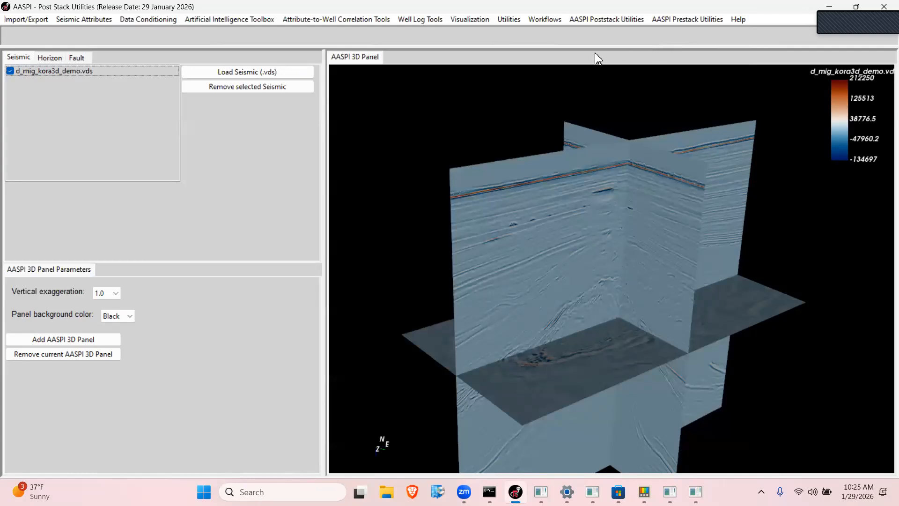
# - Open the Single Volume 3D Display, load the d_mig_kora3d_demo.vds seismic volume and turn on its display
pyautogui.click(476, 21)
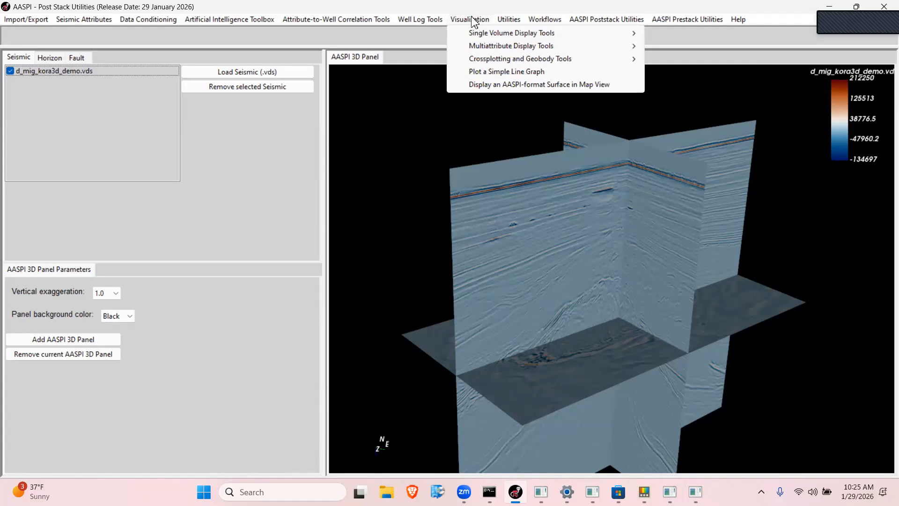
pyautogui.moveTo(485, 35)
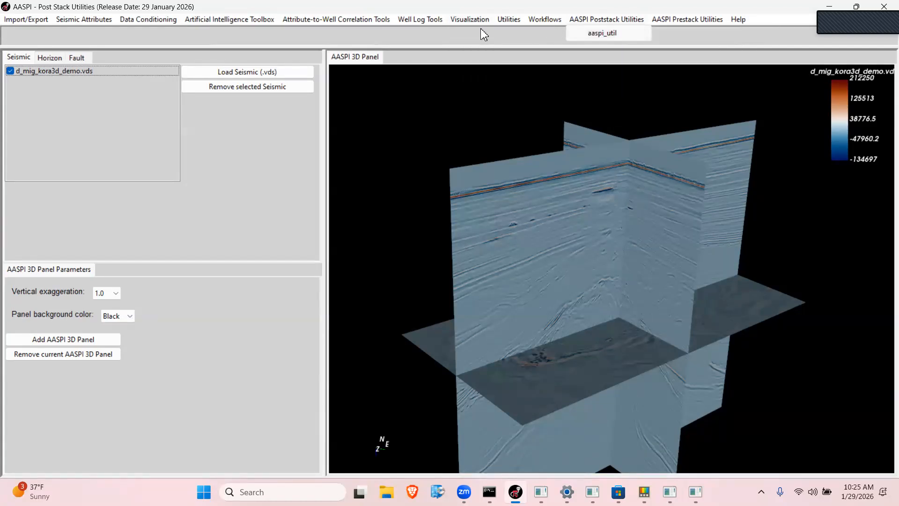
pyautogui.moveTo(549, 33)
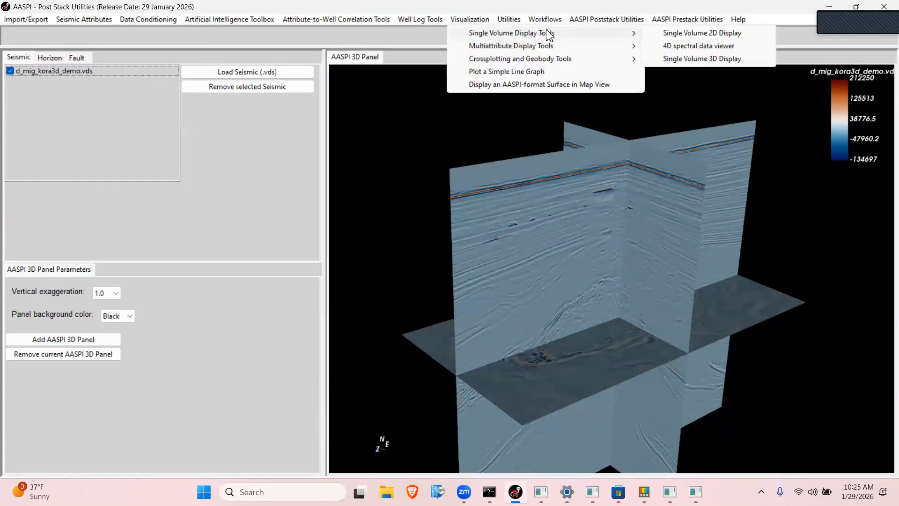
pyautogui.click(701, 60)
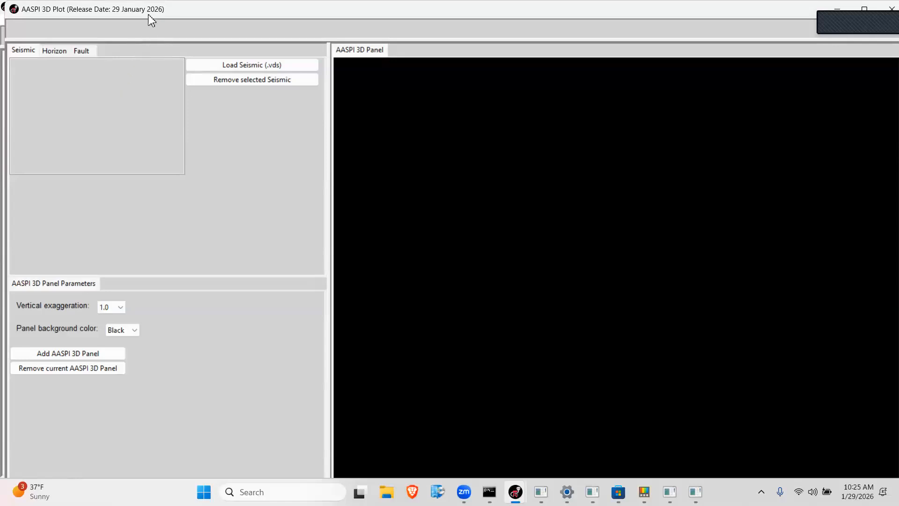
pyautogui.moveTo(149, 14); pyautogui.dragTo(147, 20)
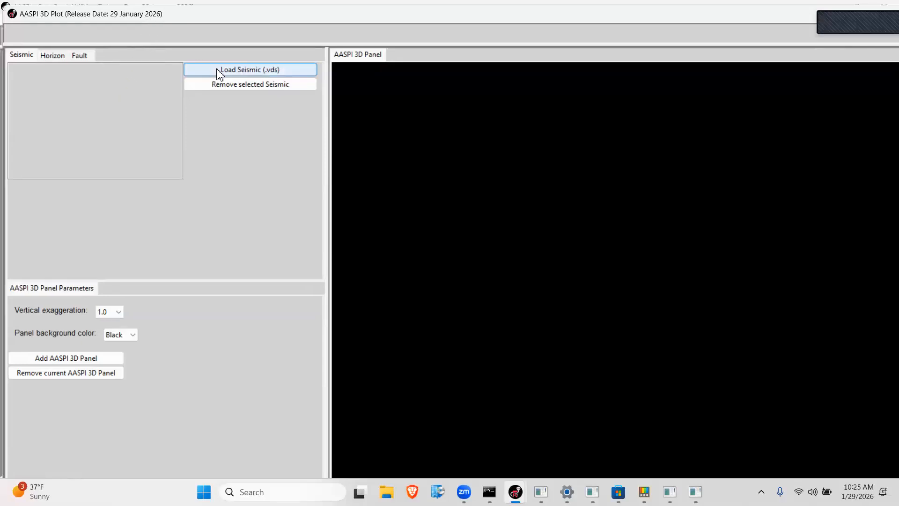
pyautogui.click(231, 72)
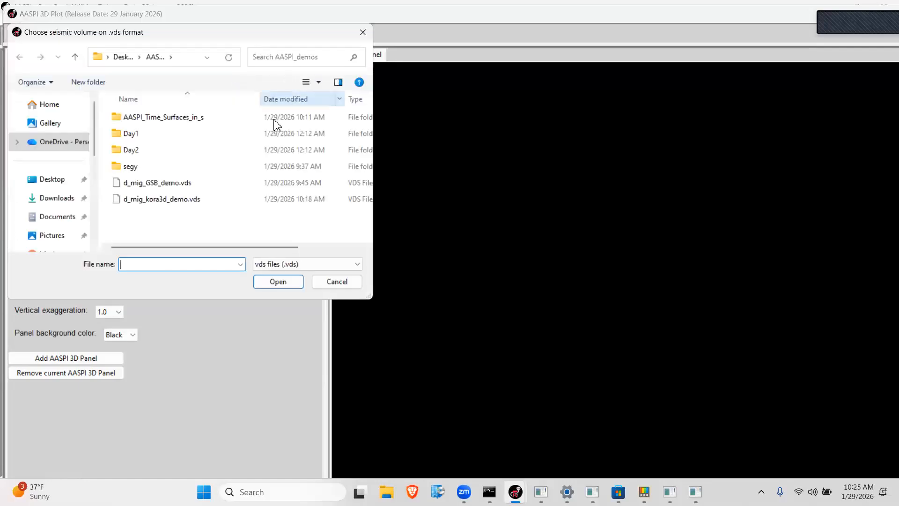
pyautogui.click(167, 204)
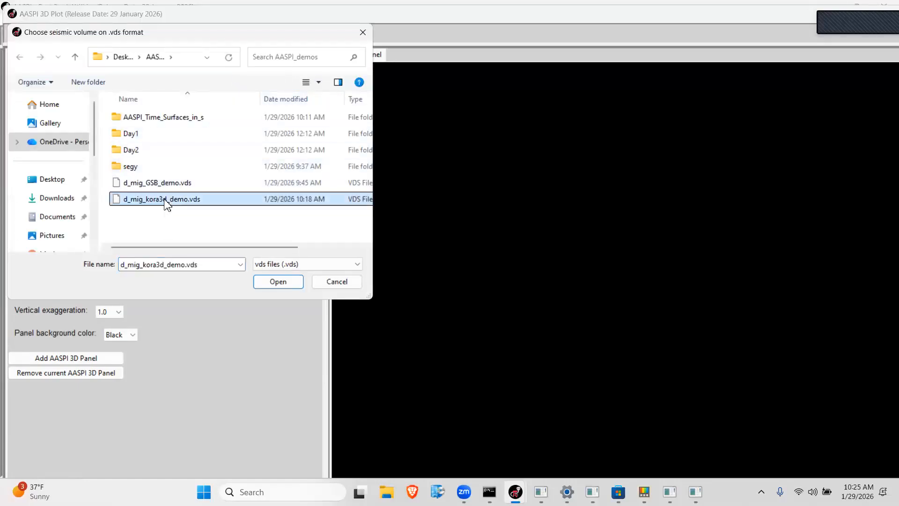
pyautogui.click(278, 281)
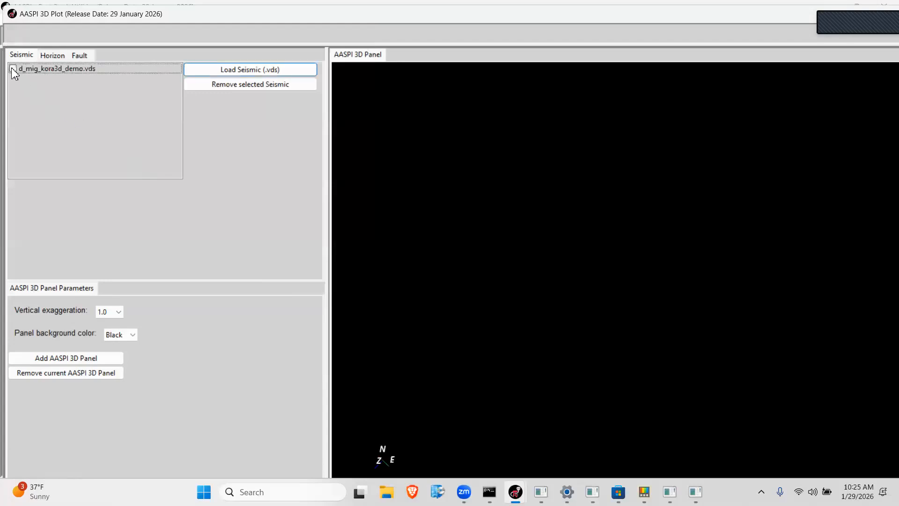
pyautogui.click(12, 68)
pyautogui.moveTo(474, 206); pyautogui.dragTo(679, 236)
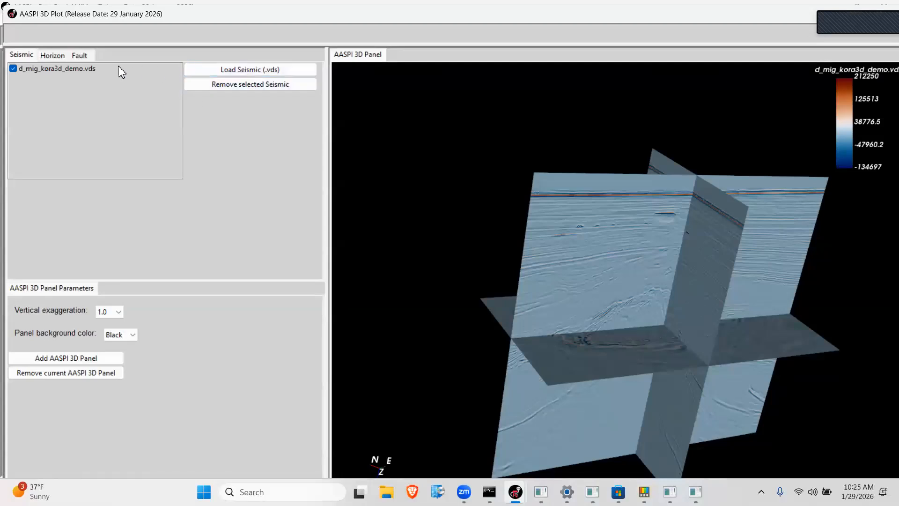
# - Load surface_Kora_fault1 to surface_Kora_fault3 from the AASPI_Time_Surfaces_in_s folder as faults
pyautogui.click(89, 56)
pyautogui.click(201, 69)
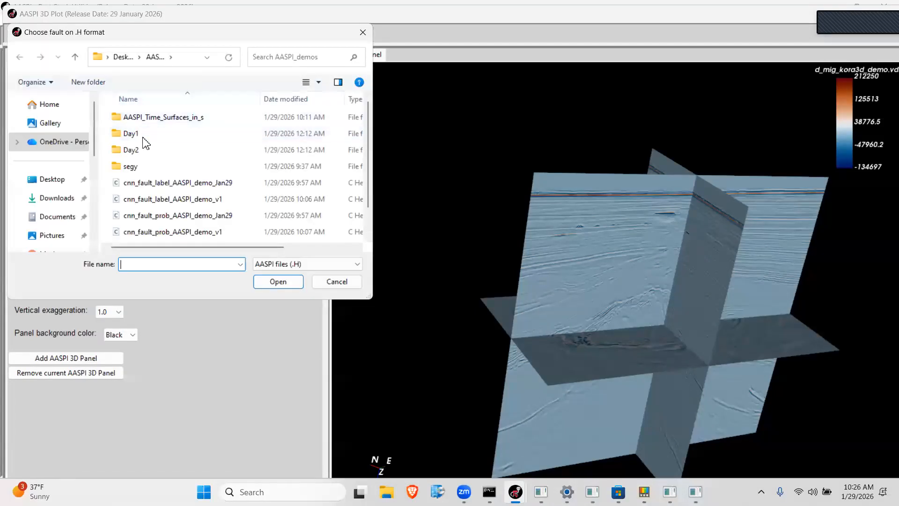
pyautogui.doubleClick(151, 117)
pyautogui.click(151, 117)
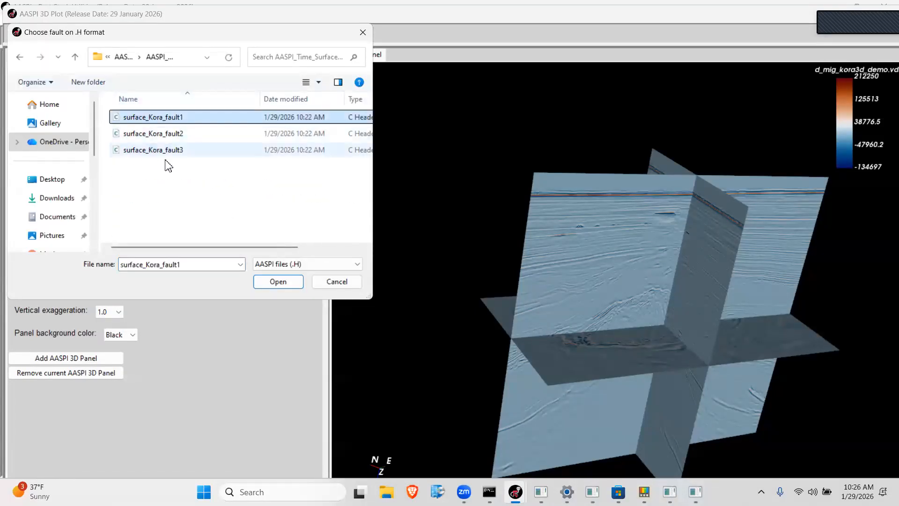
pyautogui.keyDown('shift'); pyautogui.click(159, 150); pyautogui.keyUp('shift')
pyautogui.click(279, 282)
# - Turn on the display of all three Kora fault surfaces and examine them against the seismic volume
pyautogui.click(13, 69)
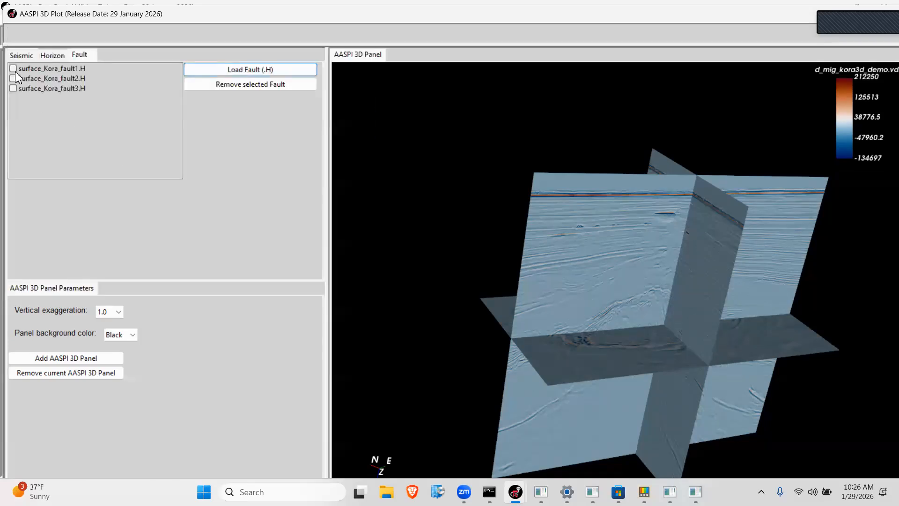
pyautogui.click(13, 78)
pyautogui.click(14, 86)
pyautogui.moveTo(396, 189); pyautogui.dragTo(417, 193)
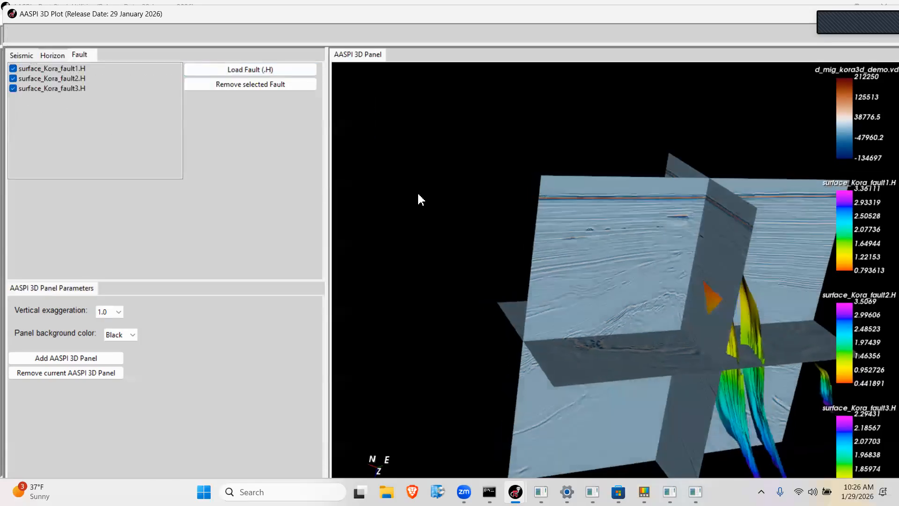
pyautogui.moveTo(582, 247); pyautogui.dragTo(543, 205, button='middle')
pyautogui.scroll(1, 668, 245)
pyautogui.moveTo(667, 246); pyautogui.dragTo(629, 245, button='middle')
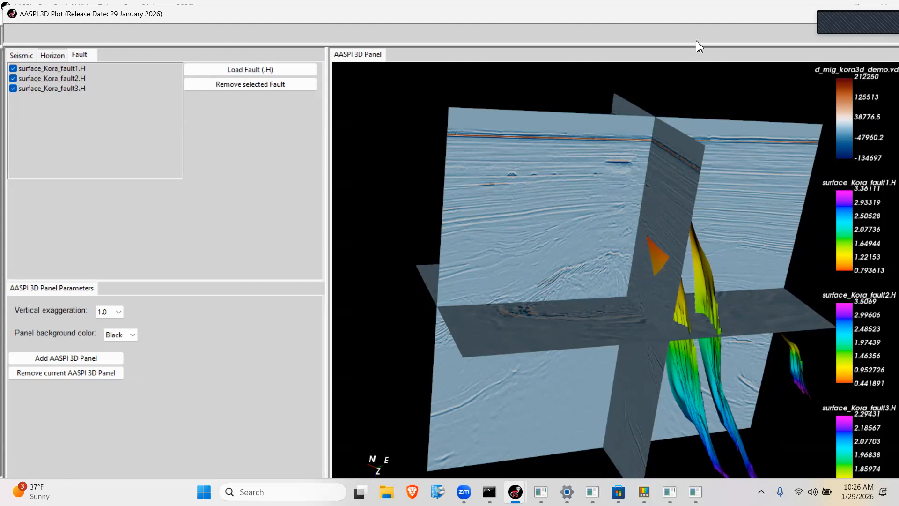
pyautogui.moveTo(703, 13); pyautogui.dragTo(656, 62)
pyautogui.click(788, 69)
pyautogui.click(476, 19)
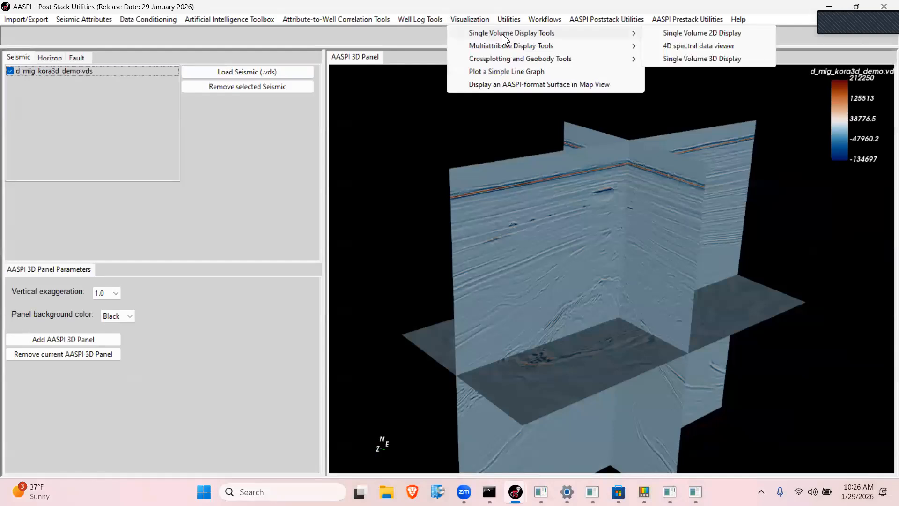
pyautogui.click(704, 63)
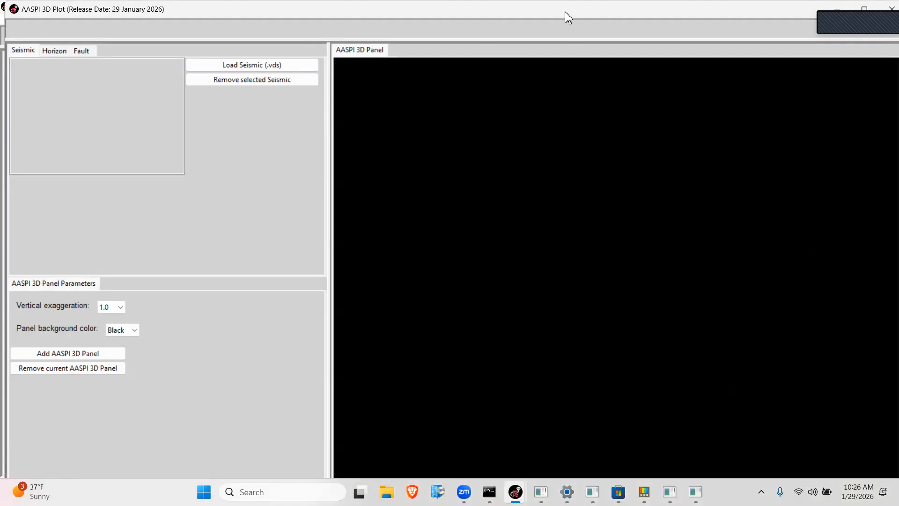
pyautogui.moveTo(565, 13); pyautogui.dragTo(537, 61)
pyautogui.click(863, 65)
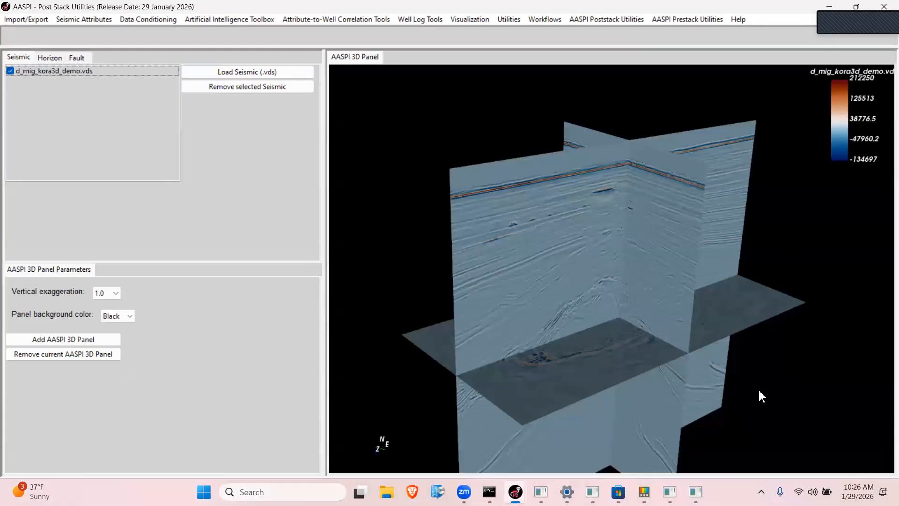
# - Bring back the AASPI 3D Plot with the Kora faults at full size and review its seismic and fault lists
pyautogui.click(696, 492)
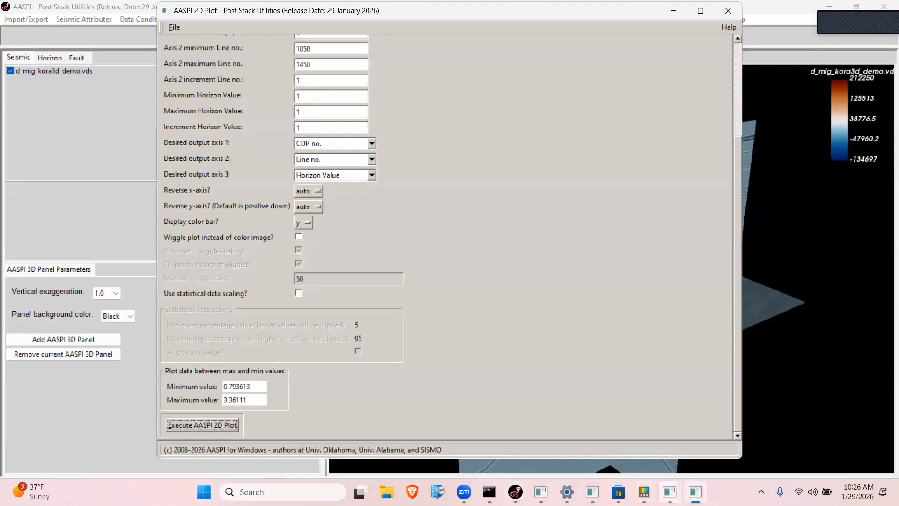
pyautogui.moveTo(515, 492)
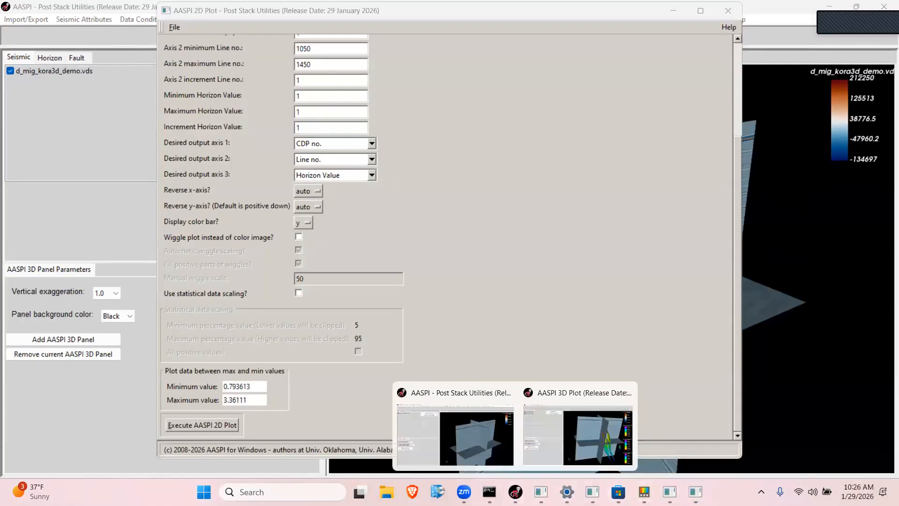
pyautogui.click(571, 422)
pyautogui.doubleClick(504, 67)
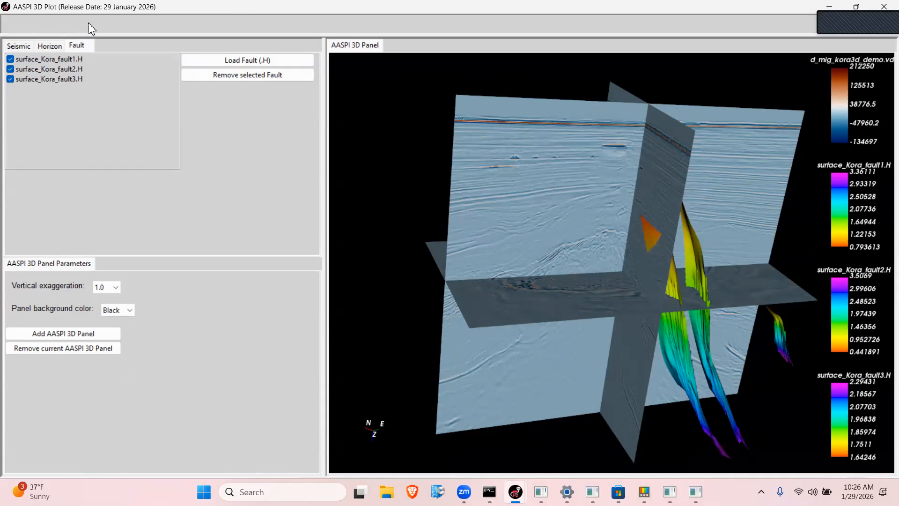
pyautogui.click(18, 46)
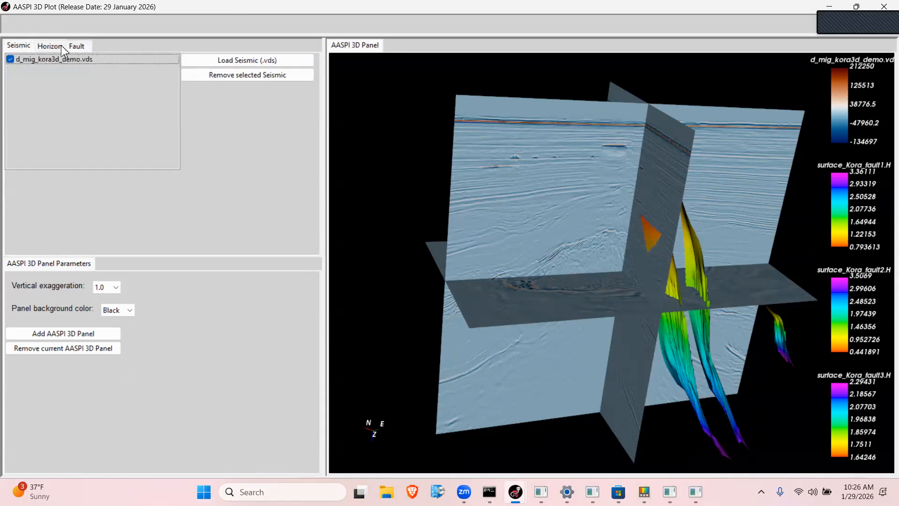
pyautogui.click(77, 62)
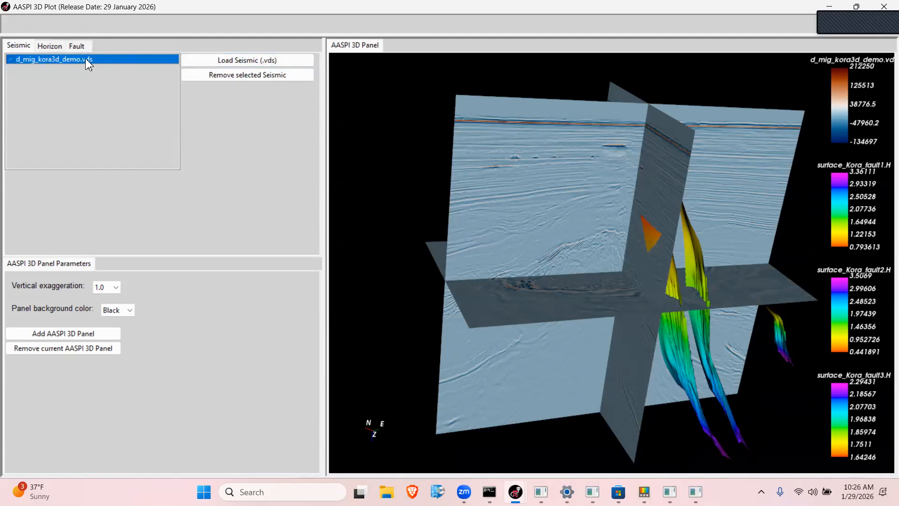
pyautogui.click(85, 50)
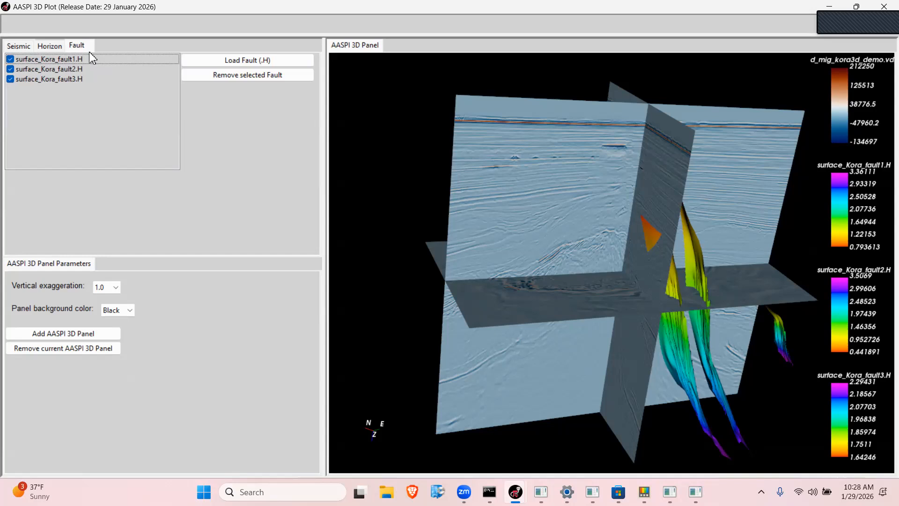
# - Inspect the Kora faults from a slightly different angle, minimize the 3D plot and close the AASPI 2D Plot window
pyautogui.moveTo(592, 223)
pyautogui.mouseDown()
pyautogui.moveTo(611, 230)
pyautogui.moveTo(596, 223)
pyautogui.mouseUp()
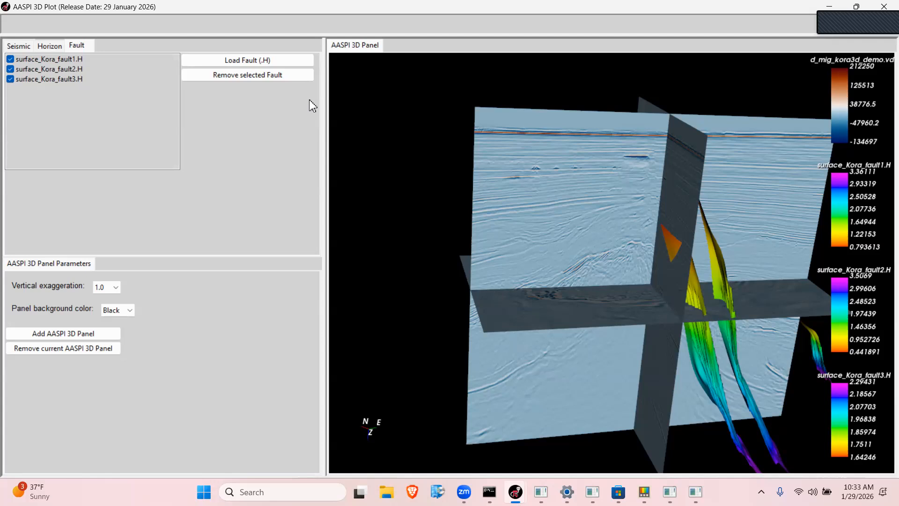
pyautogui.moveTo(387, 106); pyautogui.dragTo(406, 101)
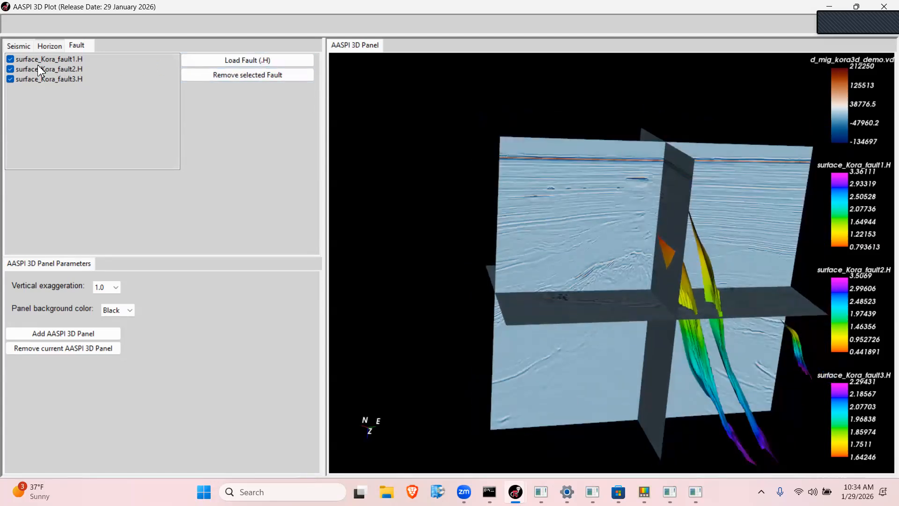
pyautogui.click(21, 46)
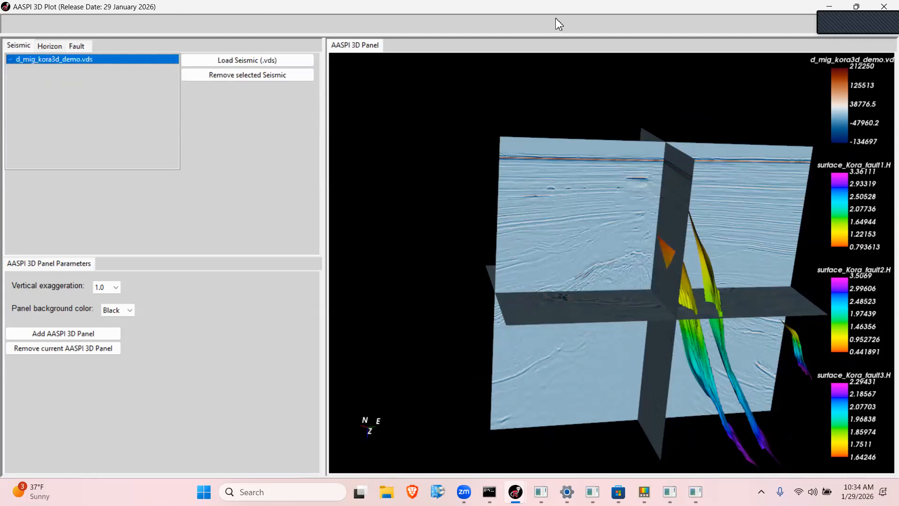
pyautogui.click(829, 7)
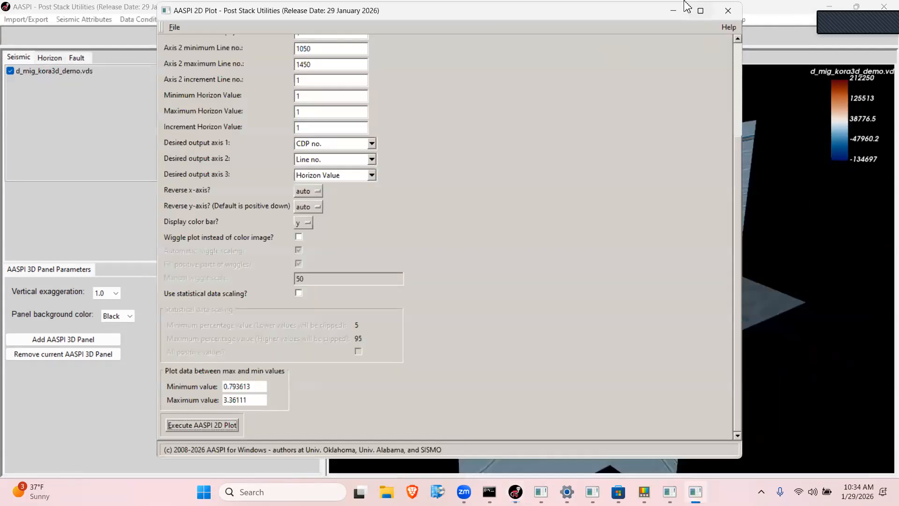
pyautogui.click(728, 10)
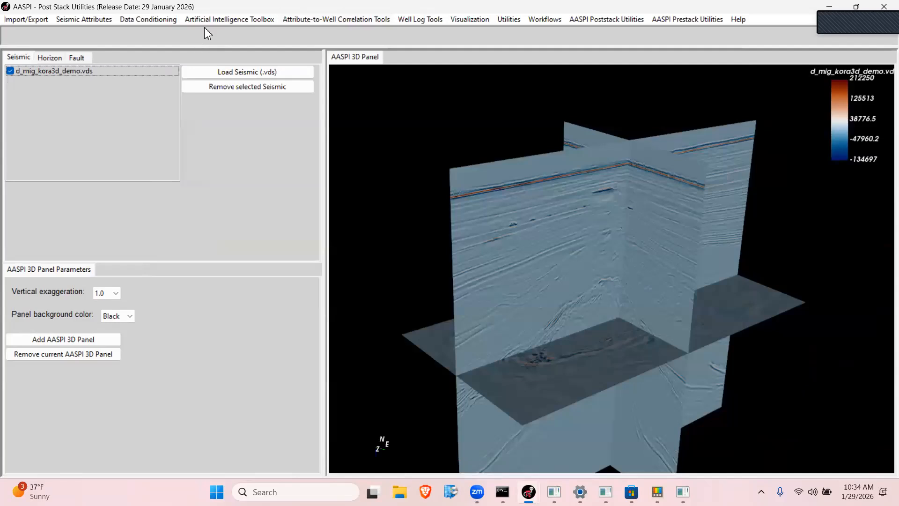
# - Open the Generate Binary Fault Label Volume tool, set AASPI_Time_Surfaces_in_s as the input surface directory and enlarge the tool's window
pyautogui.click(204, 22)
pyautogui.moveTo(229, 47)
pyautogui.moveTo(445, 49)
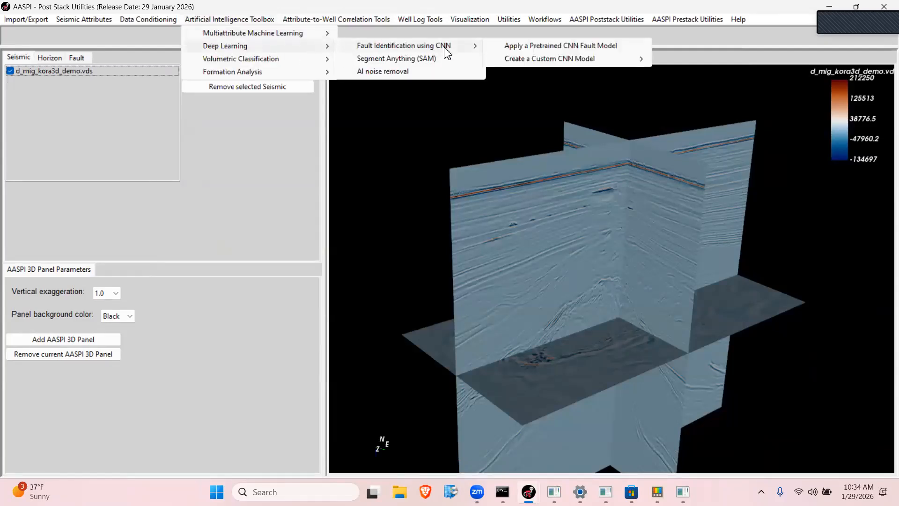
pyautogui.moveTo(493, 59)
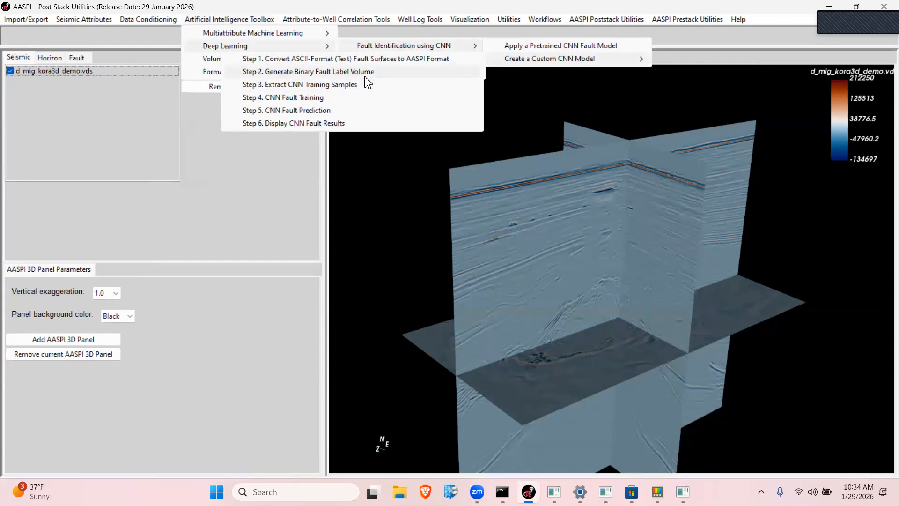
pyautogui.click(317, 74)
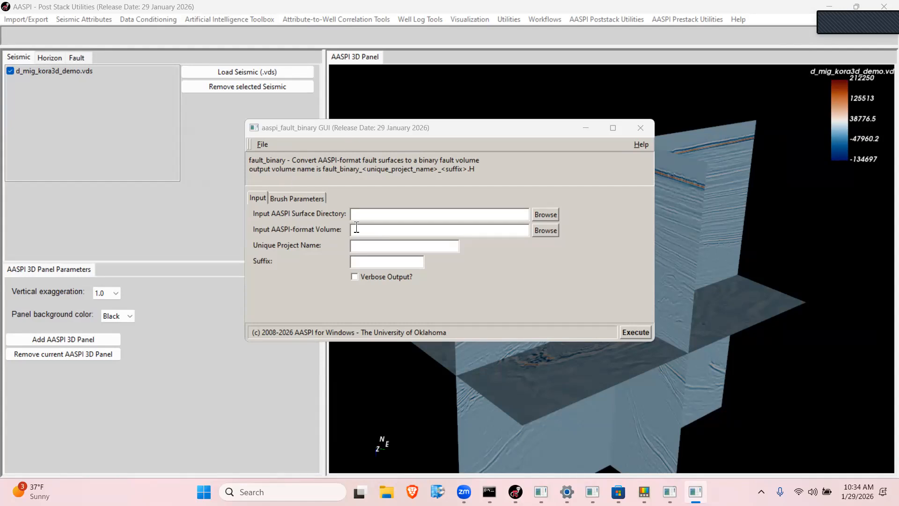
pyautogui.click(545, 215)
pyautogui.click(373, 249)
pyautogui.click(419, 256)
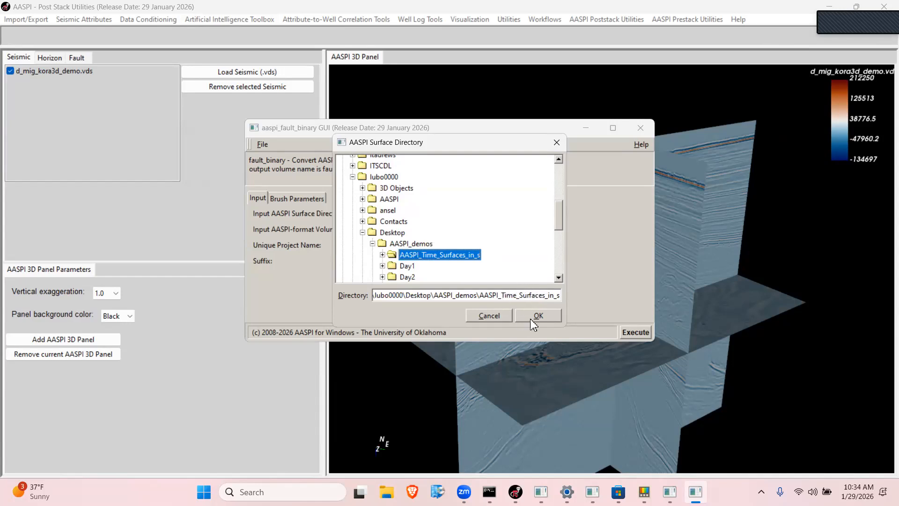
pyautogui.click(536, 316)
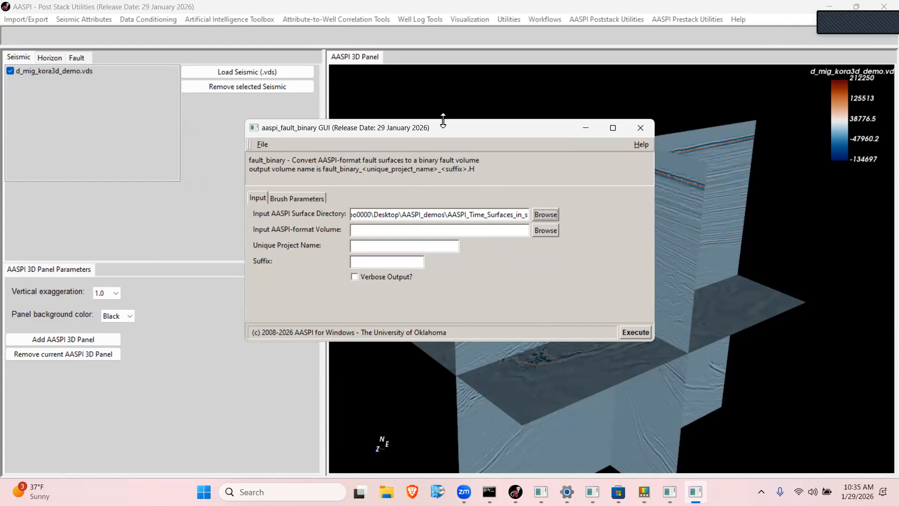
pyautogui.moveTo(448, 127); pyautogui.dragTo(448, 83)
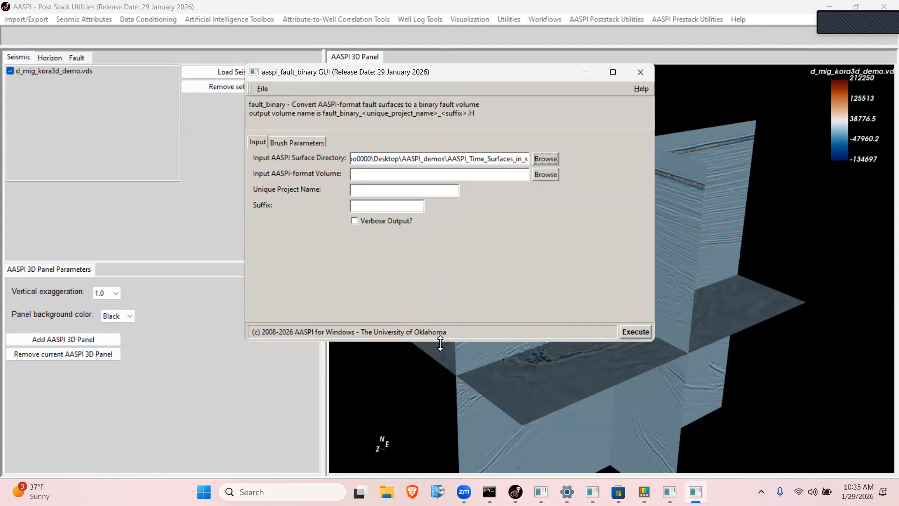
pyautogui.moveTo(440, 342); pyautogui.dragTo(440, 420)
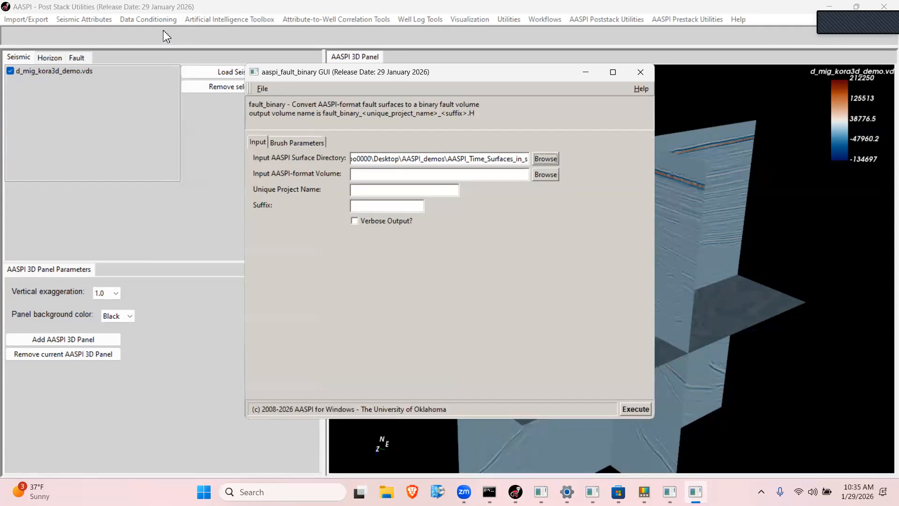
# - Review the list of custom CNN fault model steps and return to the fault_binary window
pyautogui.click(149, 19)
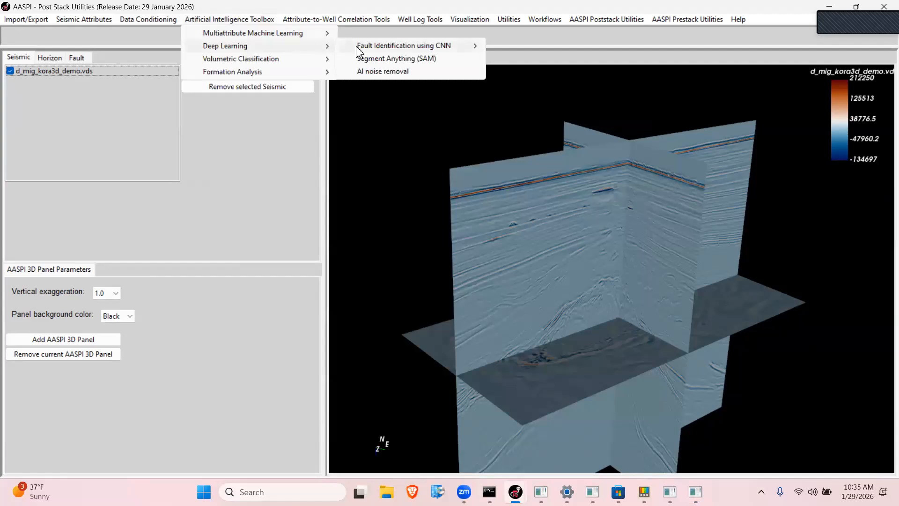
pyautogui.moveTo(474, 48)
pyautogui.moveTo(496, 59)
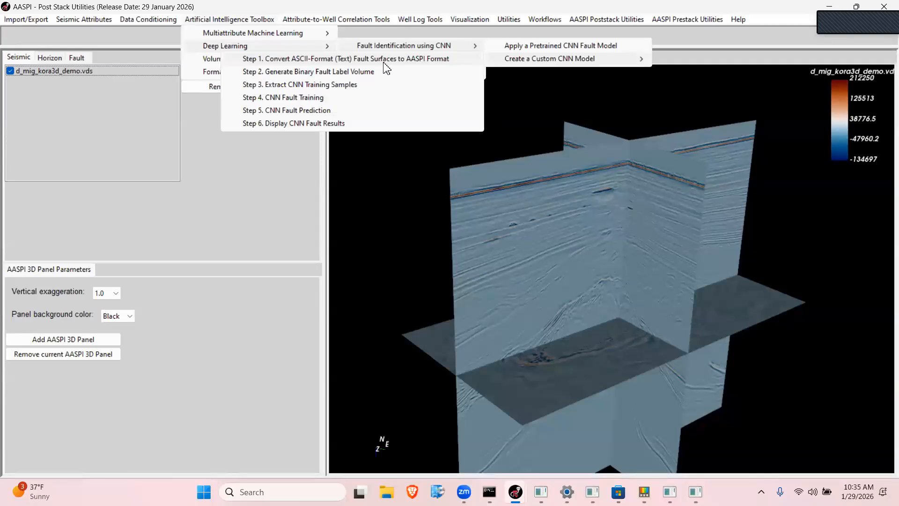
pyautogui.moveTo(697, 492)
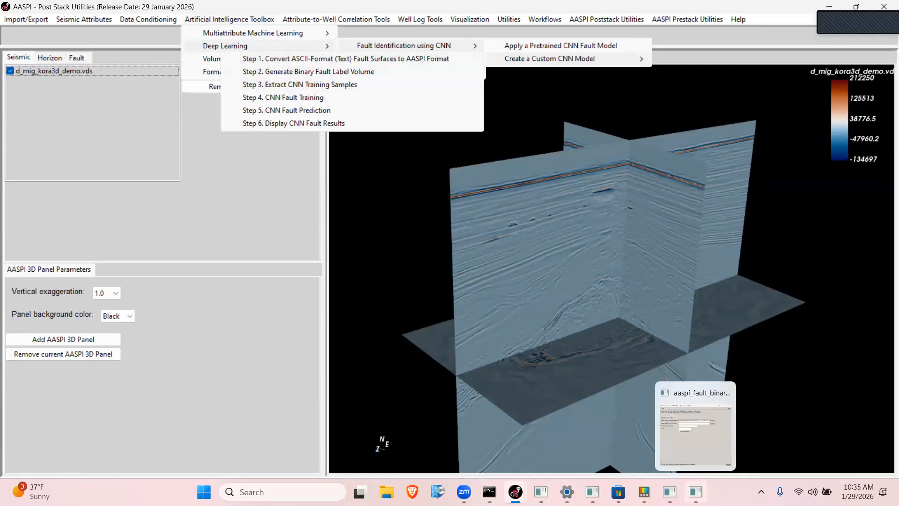
pyautogui.click(702, 448)
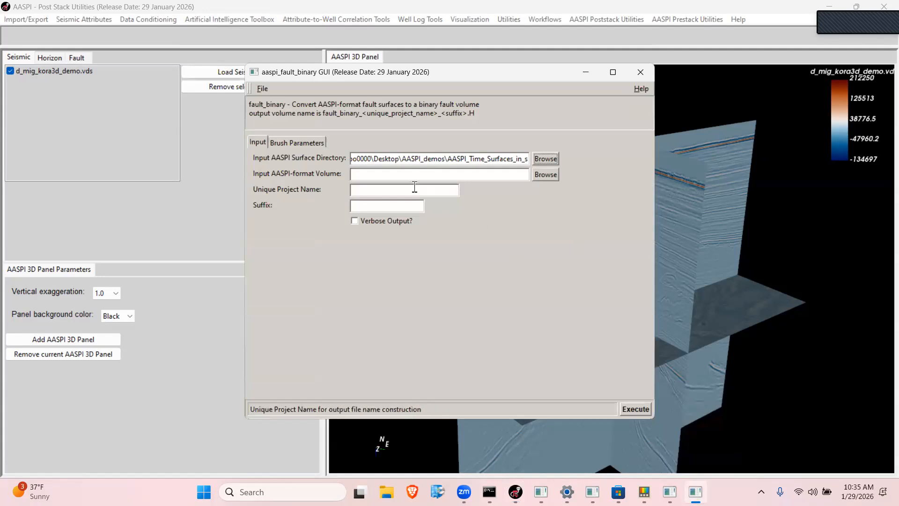
# - Check the AASPI_Time_Surfaces_in_s folder inside AASPI_demos and keep it as the input surface directory
pyautogui.moveTo(385, 159); pyautogui.dragTo(527, 161)
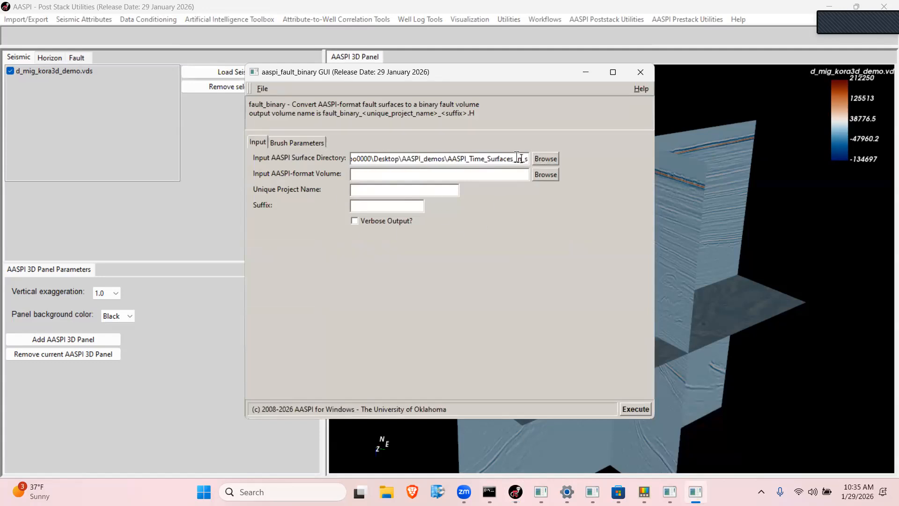
pyautogui.click(552, 157)
pyautogui.scroll(-1, 435, 264)
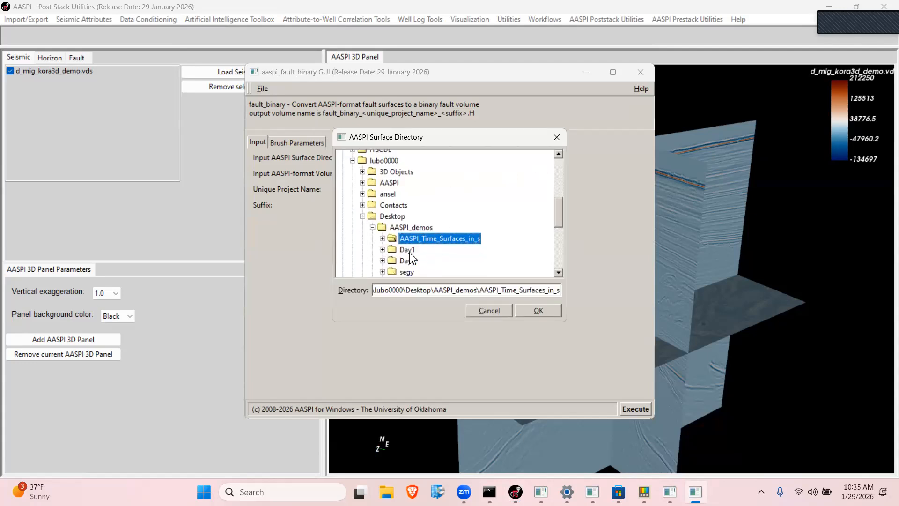
pyautogui.click(372, 227)
pyautogui.click(373, 228)
pyautogui.click(536, 313)
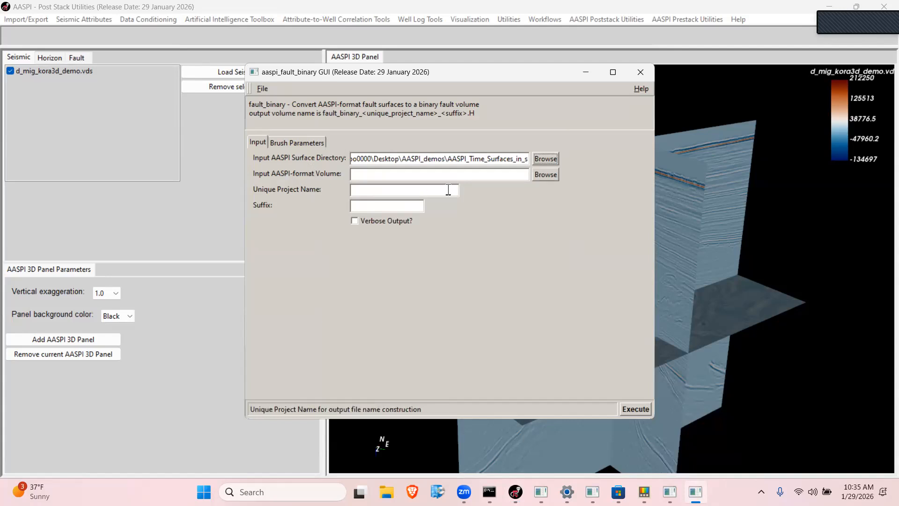
# - Set d_mig_kora3d_demo.H as the input volume, with AASPI_demo as the unique project name and Jan29 as the suffix
pyautogui.click(545, 174)
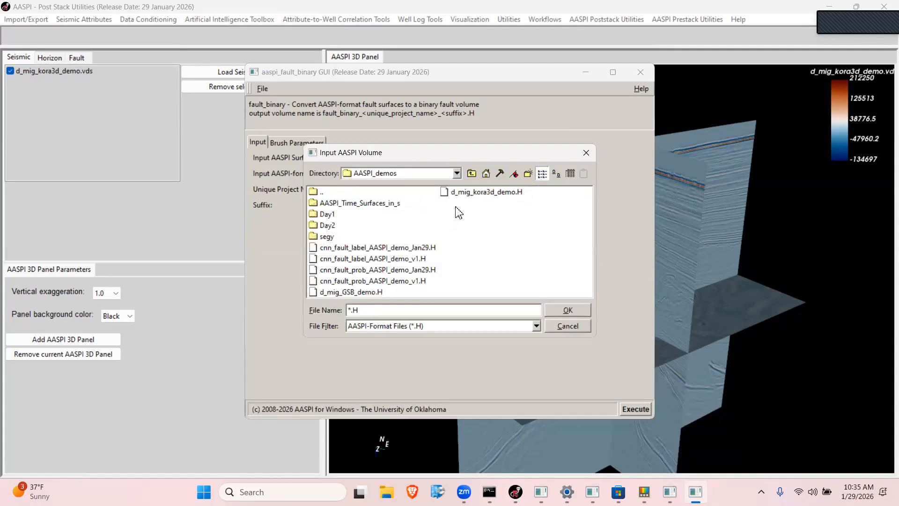
pyautogui.click(469, 194)
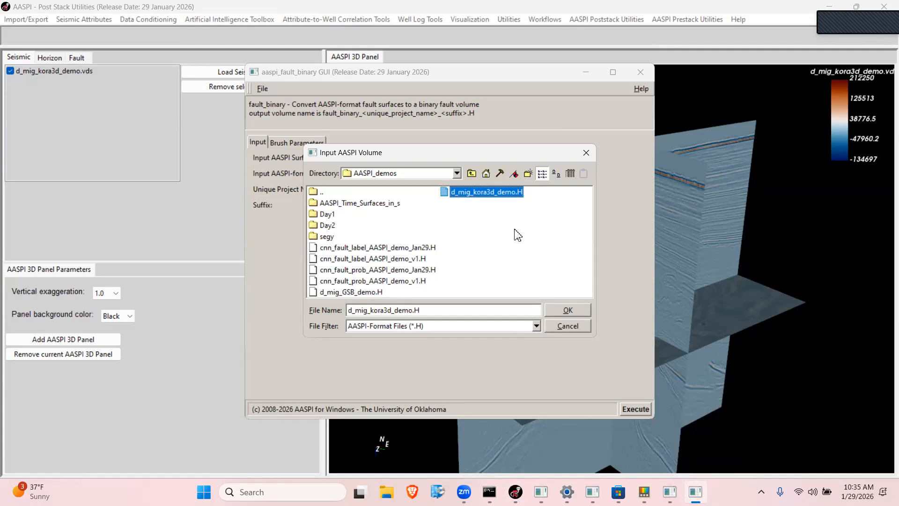
pyautogui.click(568, 310)
pyautogui.click(429, 186)
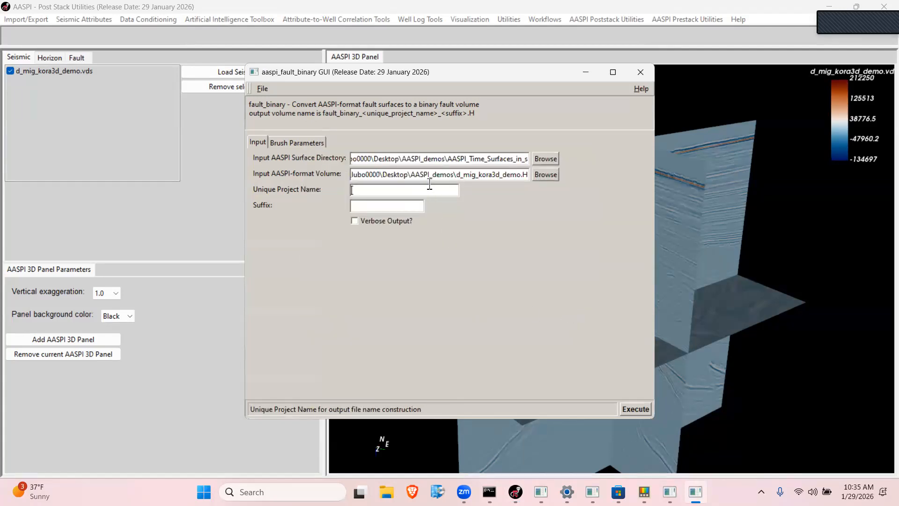
pyautogui.write('AASPI_demo')
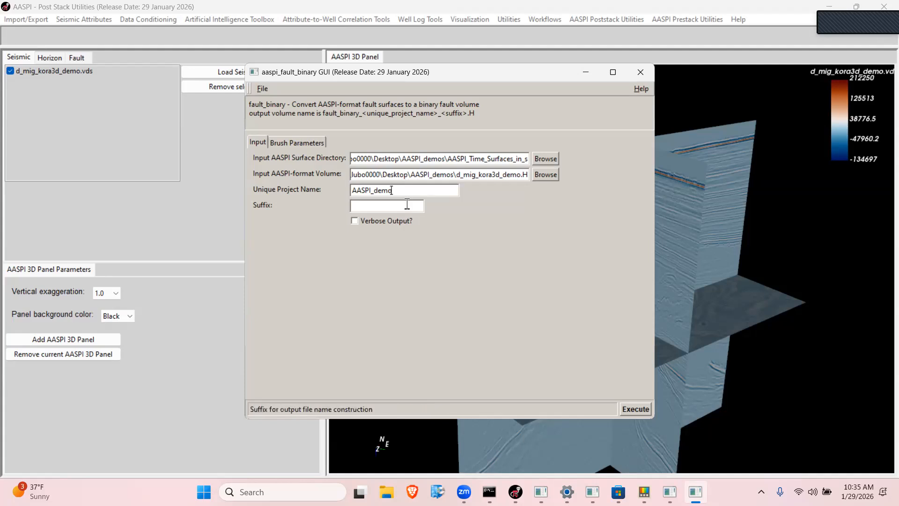
pyautogui.write('Jan29')
# - Review the fault brush parameters and set the brush type to Constant
pyautogui.click(322, 142)
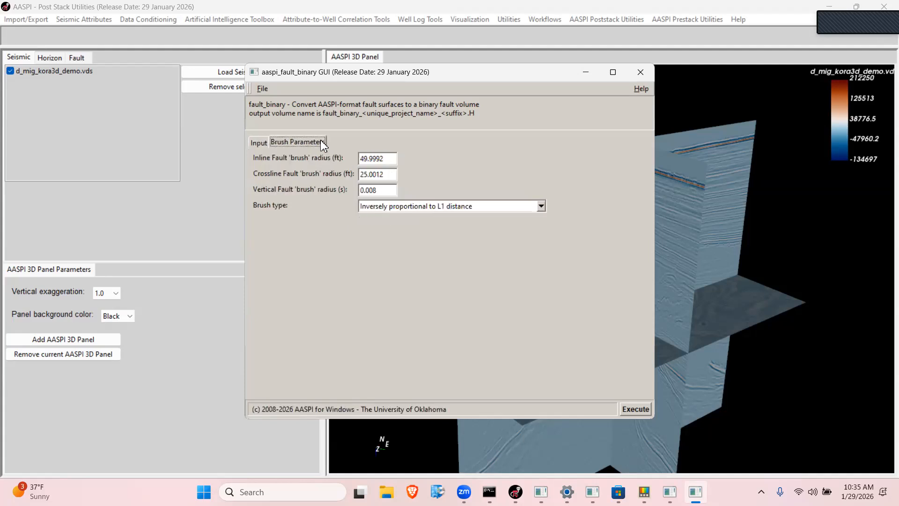
pyautogui.click(542, 207)
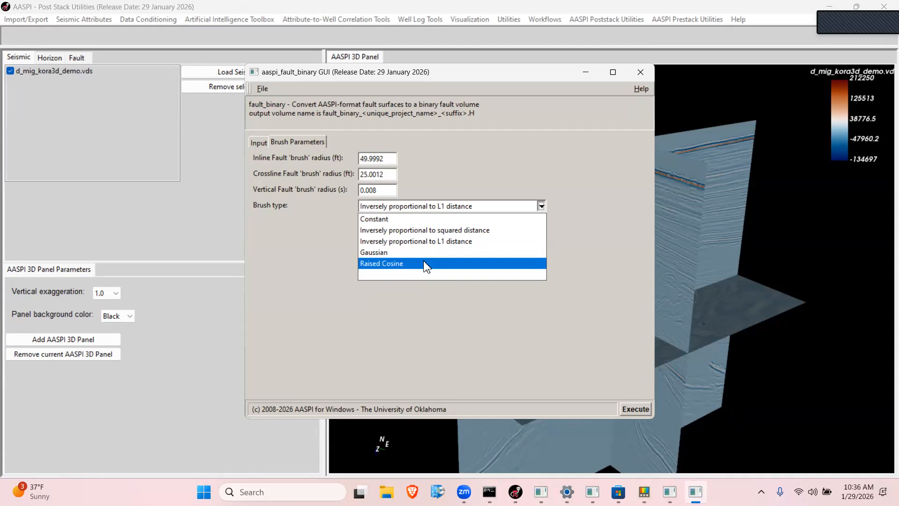
pyautogui.click(408, 219)
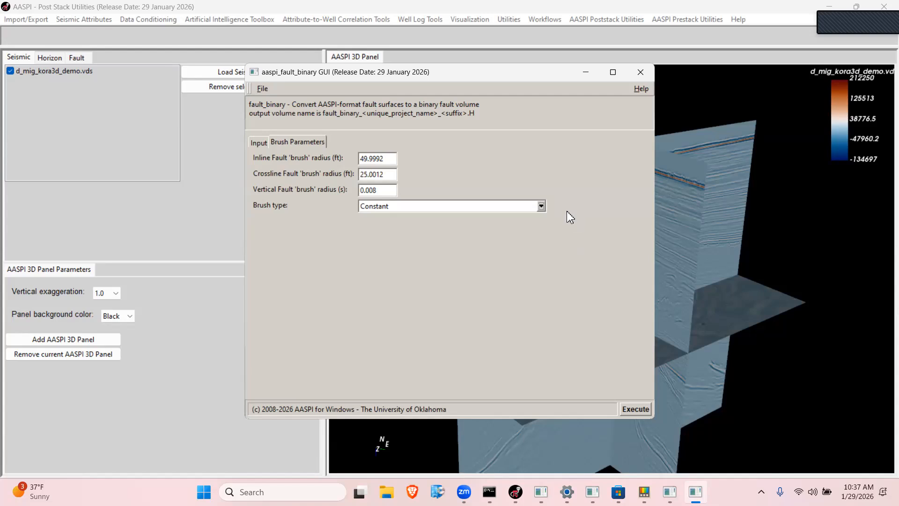
pyautogui.click(541, 205)
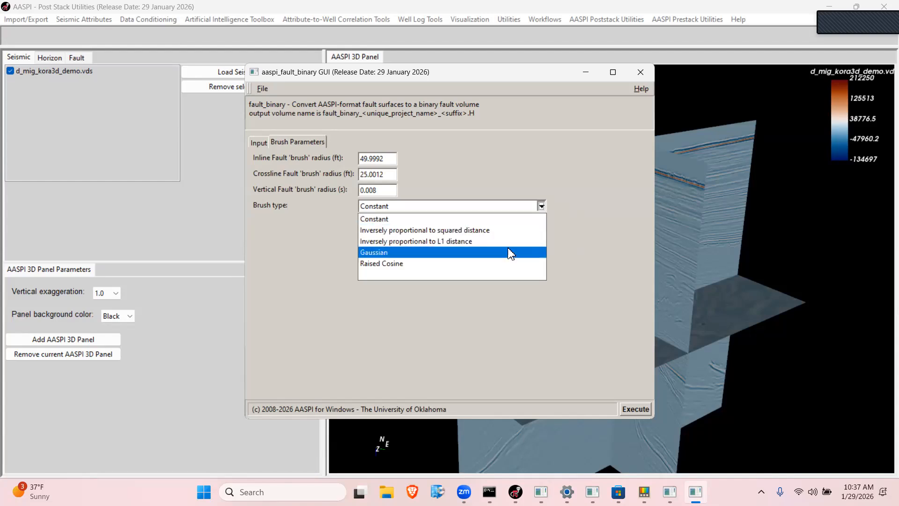
pyautogui.click(509, 221)
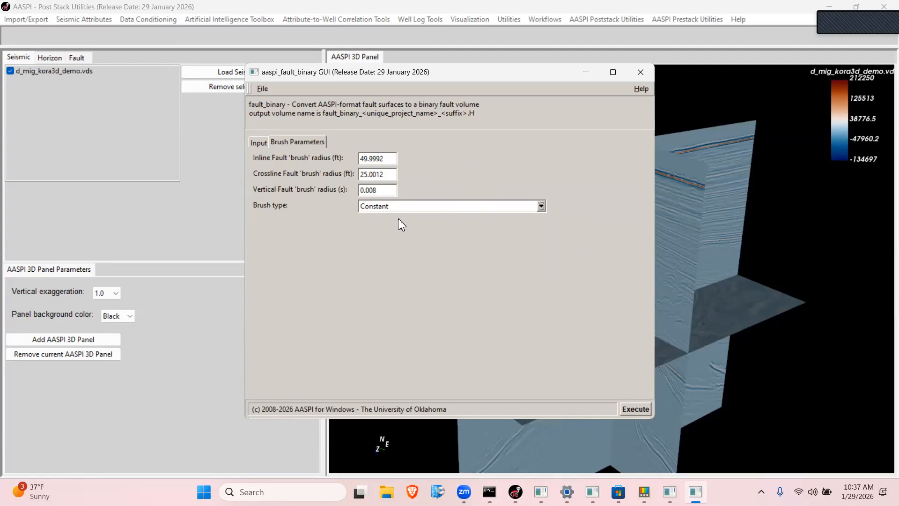
# - Run the fault_binary program to generate the label volume and close its completion status window
pyautogui.click(644, 410)
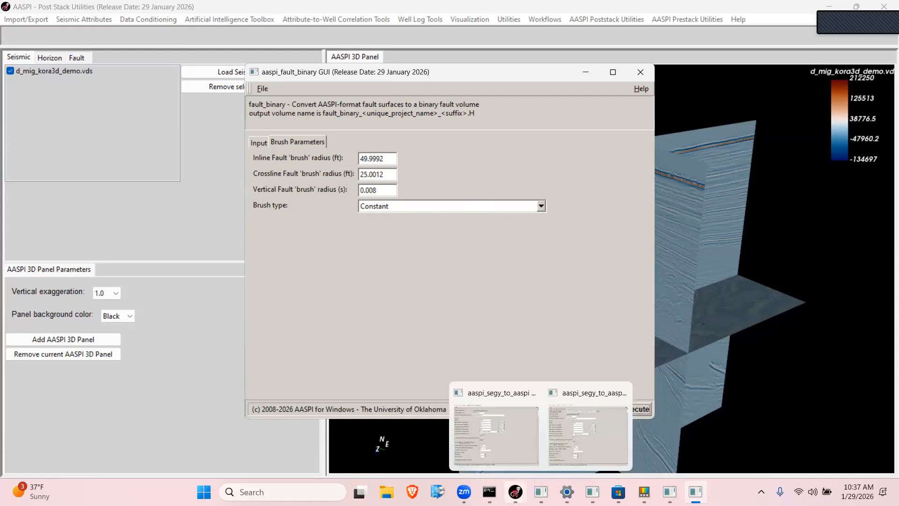
pyautogui.moveTo(490, 492)
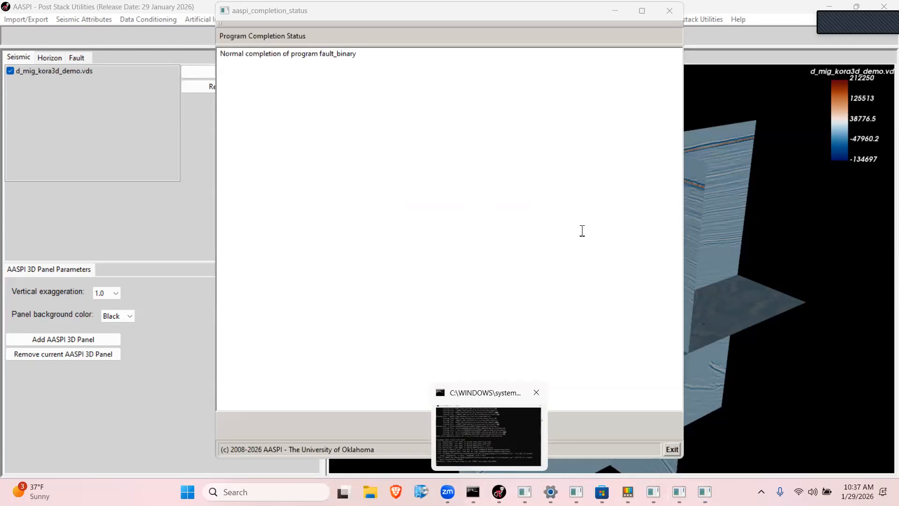
pyautogui.click(668, 11)
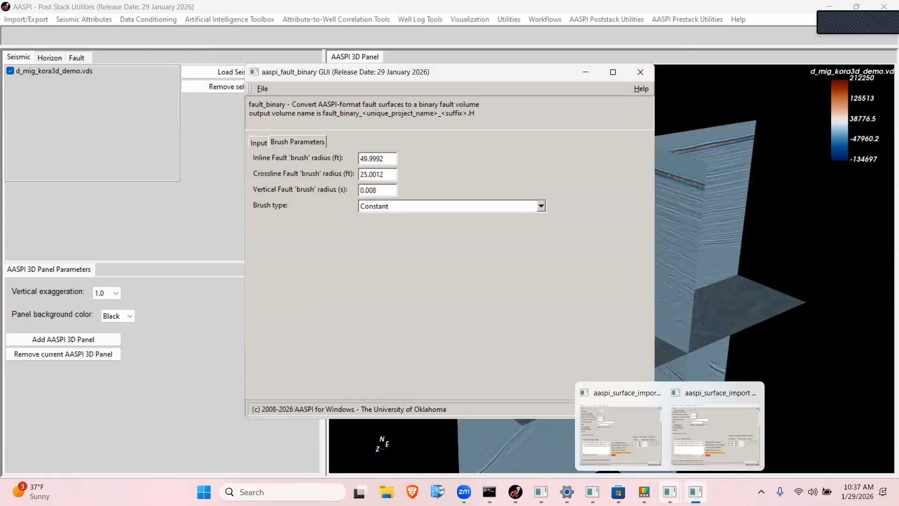
# - Switch to the AASPI 3D Plot, load fault_label_AASPI_demo_Jan29.vds and turn on its display
pyautogui.moveTo(541, 492)
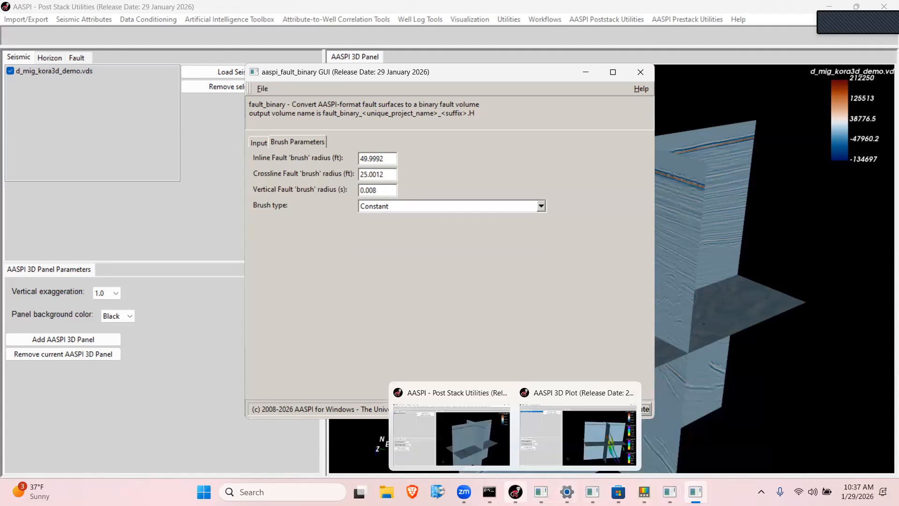
pyautogui.click(511, 431)
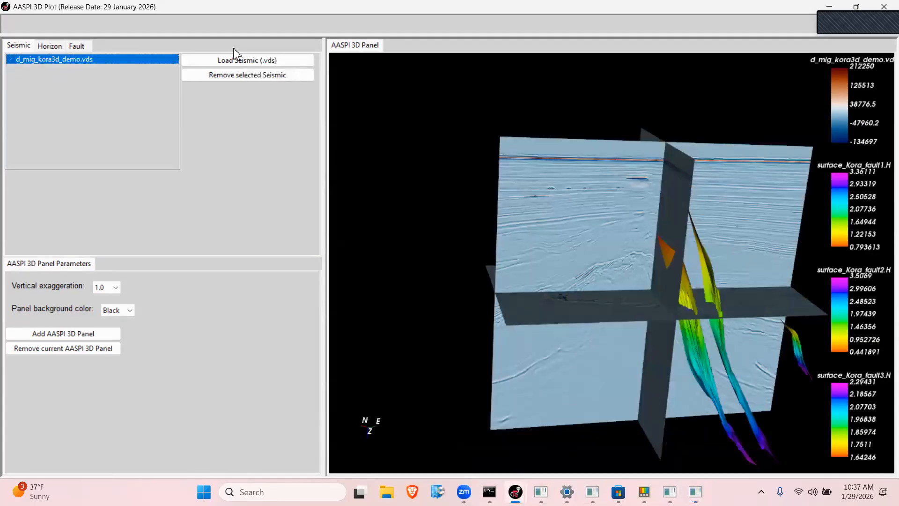
pyautogui.click(234, 61)
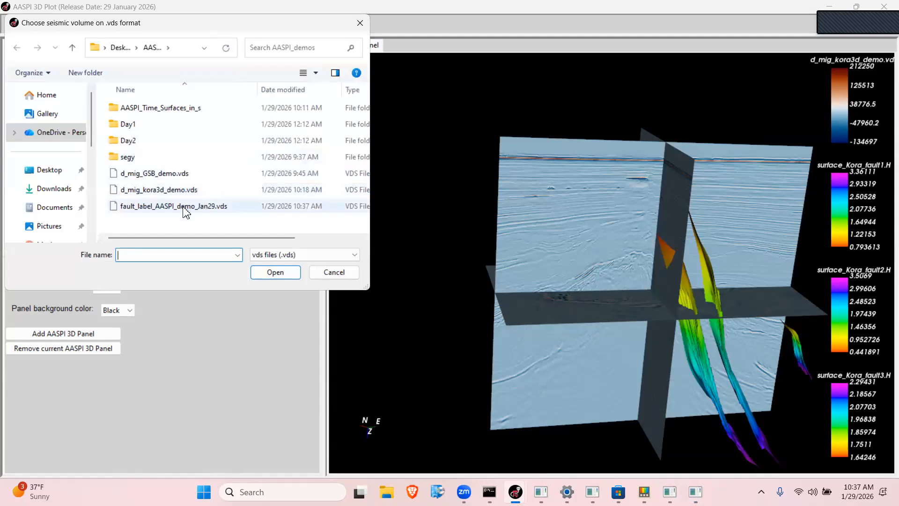
pyautogui.click(187, 208)
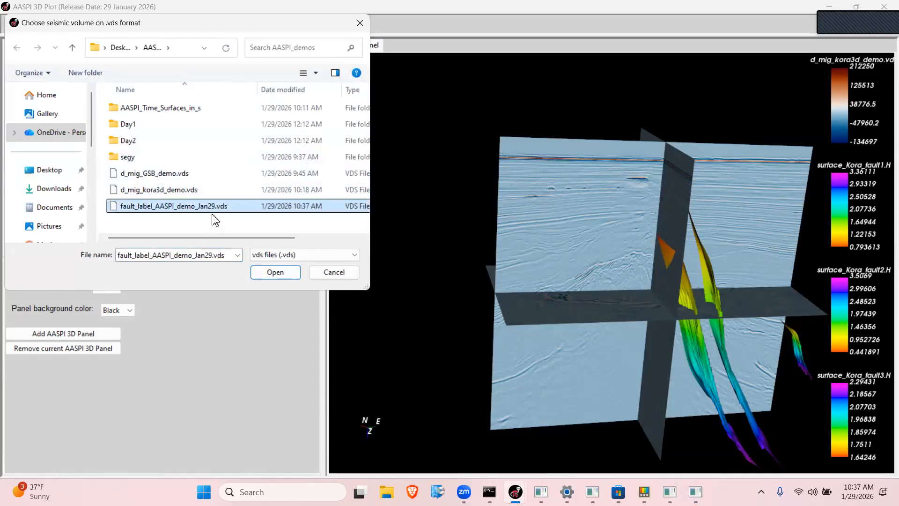
pyautogui.click(279, 273)
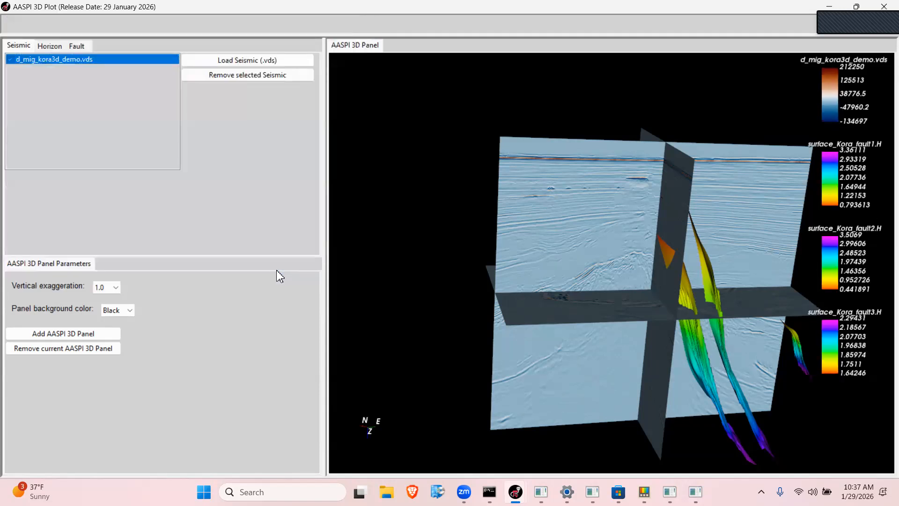
pyautogui.click(11, 68)
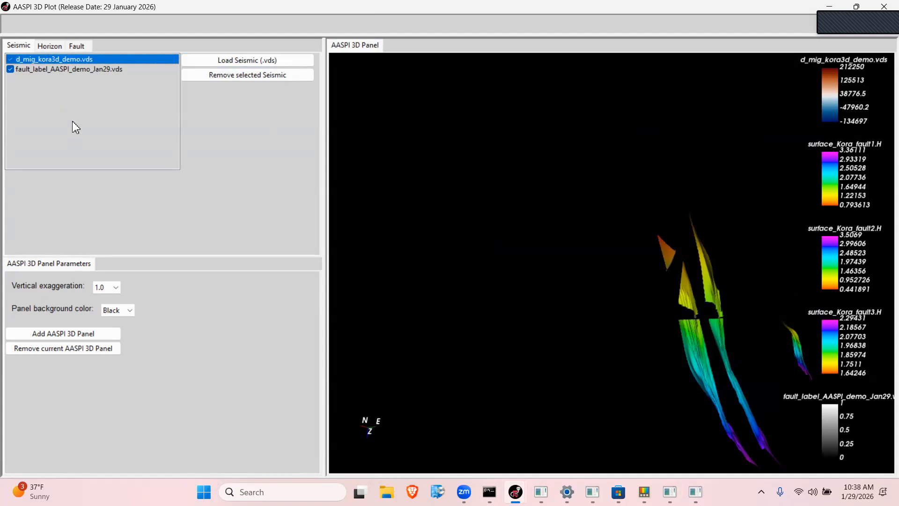
# - Set the 3D panel's background color to White and inspect the fault label volume with the Kora faults
pyautogui.click(127, 312)
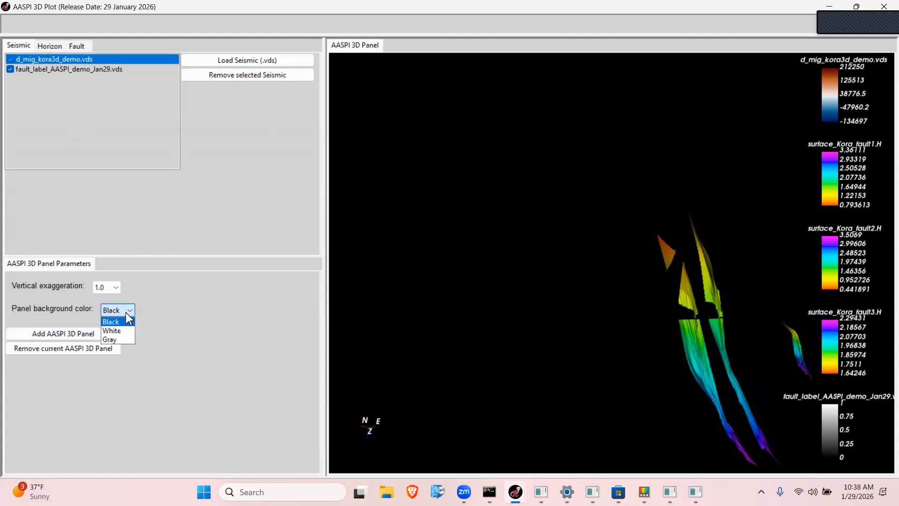
pyautogui.click(128, 330)
pyautogui.moveTo(594, 311); pyautogui.dragTo(502, 281)
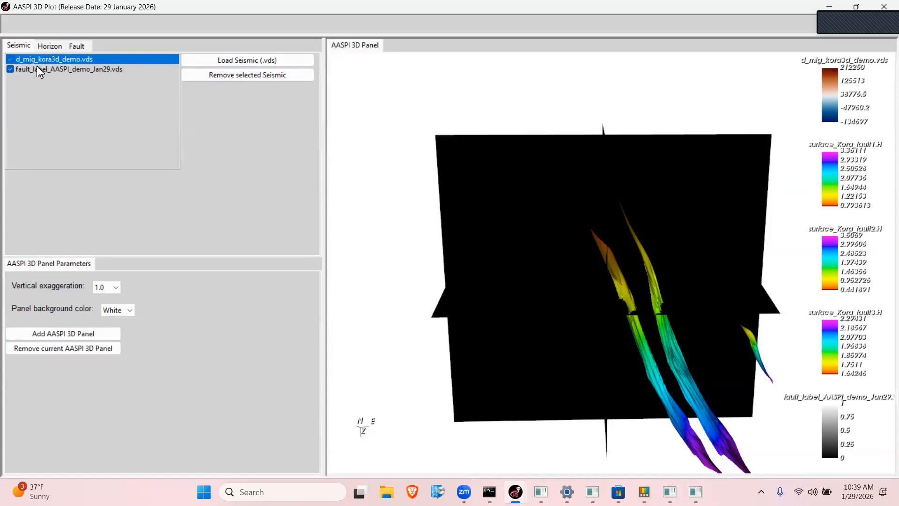
# - Hide the fault label volume and apply the black_gray_white color bar to the d_mig_kora3d_demo.vds seismic
pyautogui.click(10, 69)
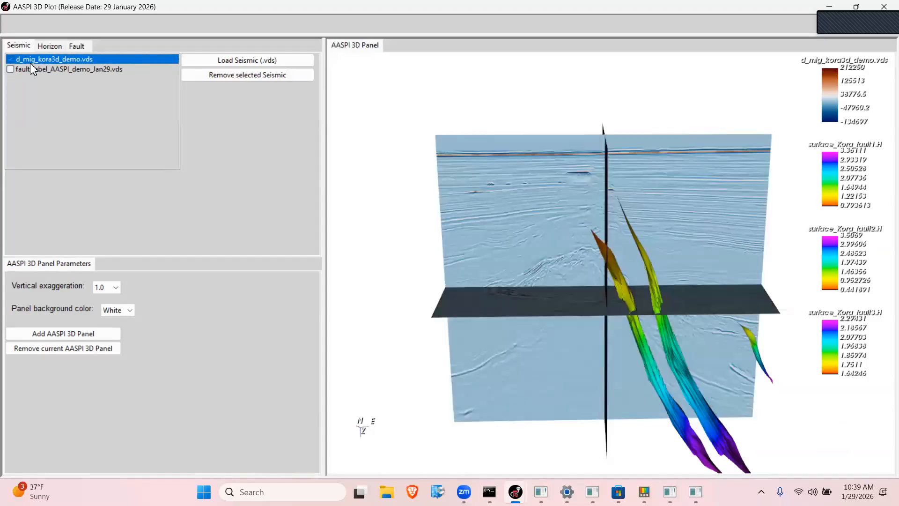
pyautogui.doubleClick(33, 60)
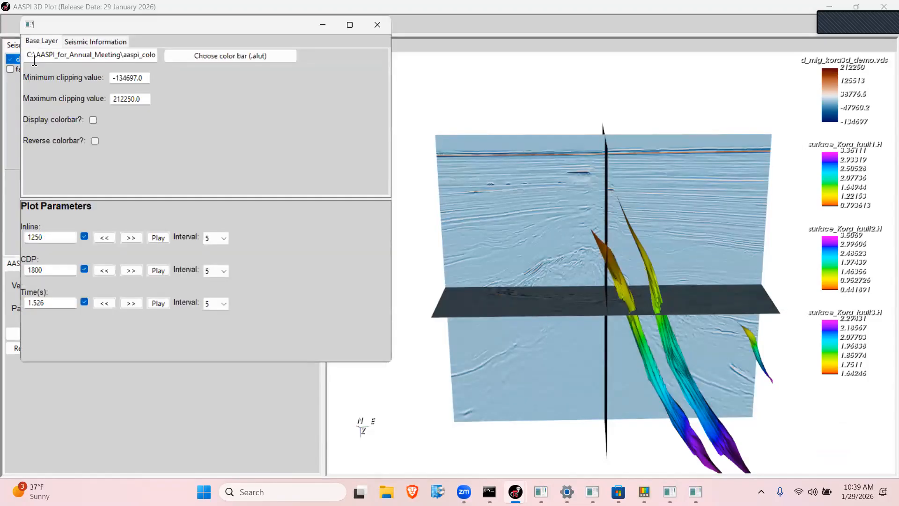
pyautogui.click(212, 58)
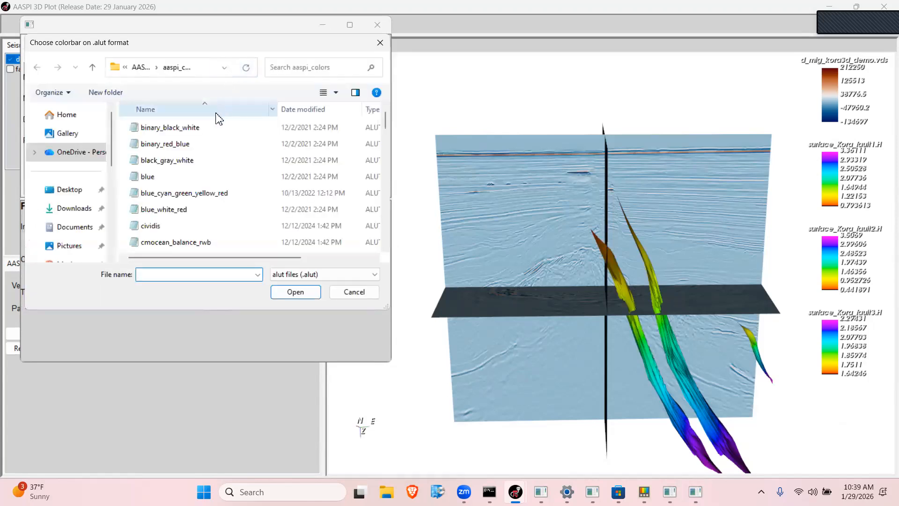
pyautogui.click(175, 161)
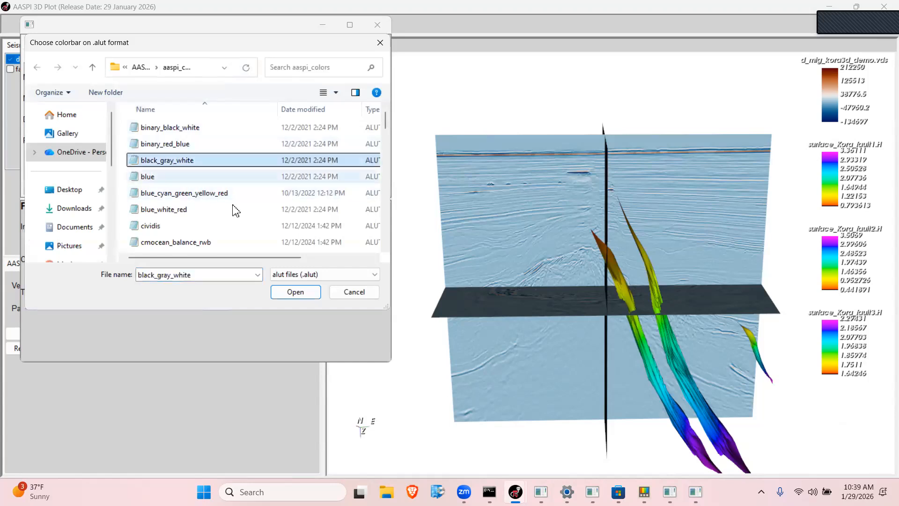
pyautogui.click(296, 292)
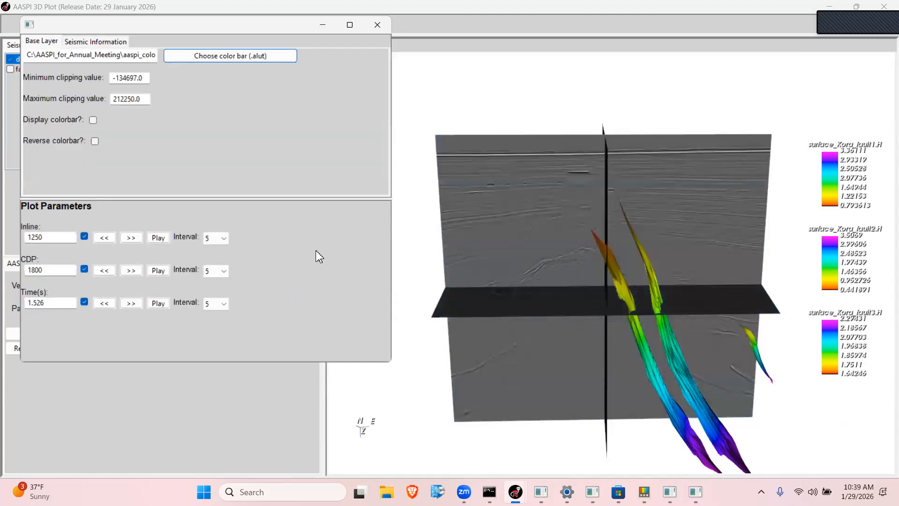
# - Set the seismic volume's minimum clipping value to -25000 and its maximum clipping value to 25000
pyautogui.doubleClick(146, 79)
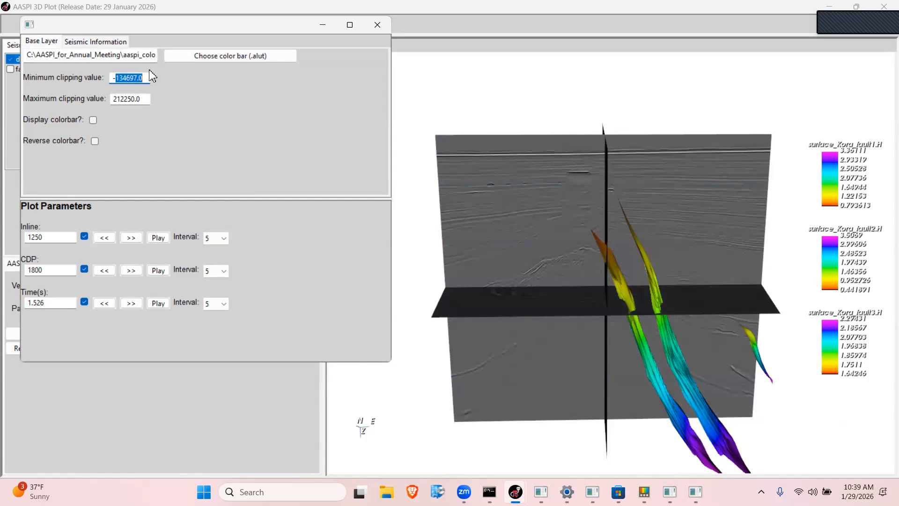
pyautogui.write('25000')
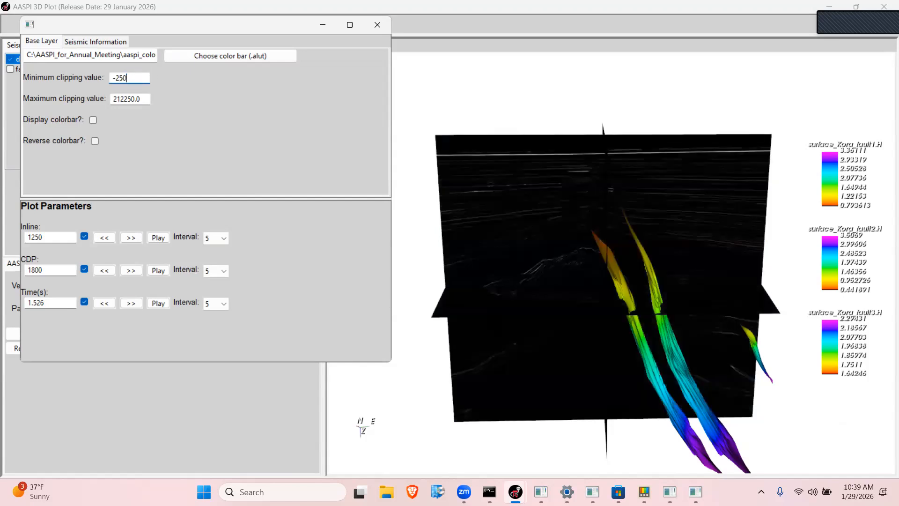
pyautogui.press('Tab')
pyautogui.write('25000')
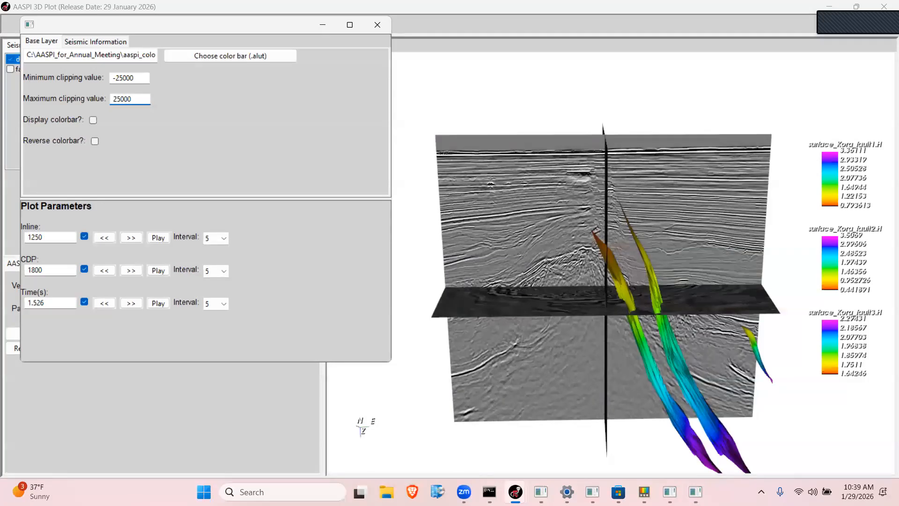
# - Display the color bar of the d_mig_kora3d_demo.vds seismic volume and briefly try it reversed
pyautogui.click(94, 120)
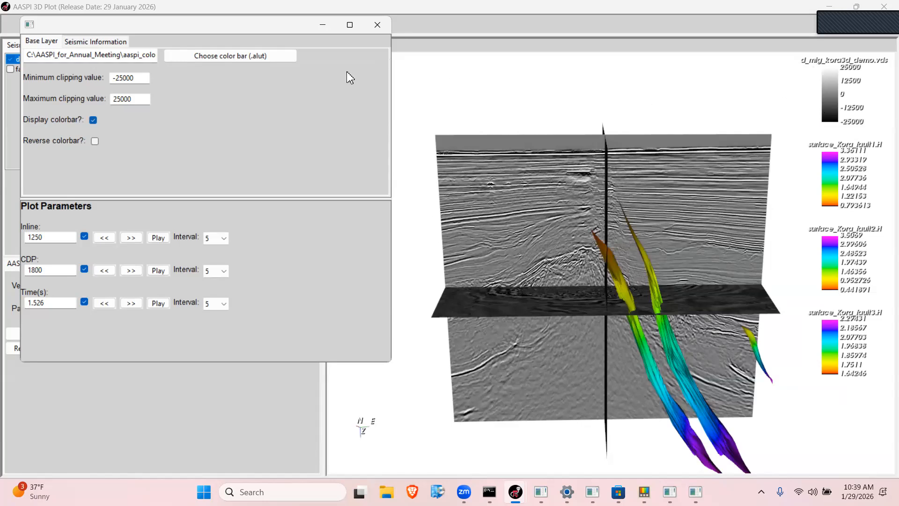
pyautogui.click(95, 141)
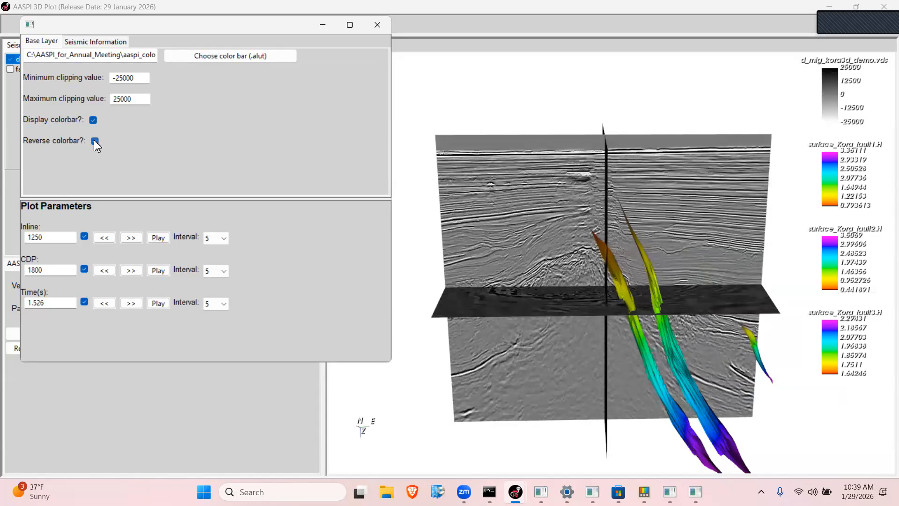
pyautogui.click(94, 141)
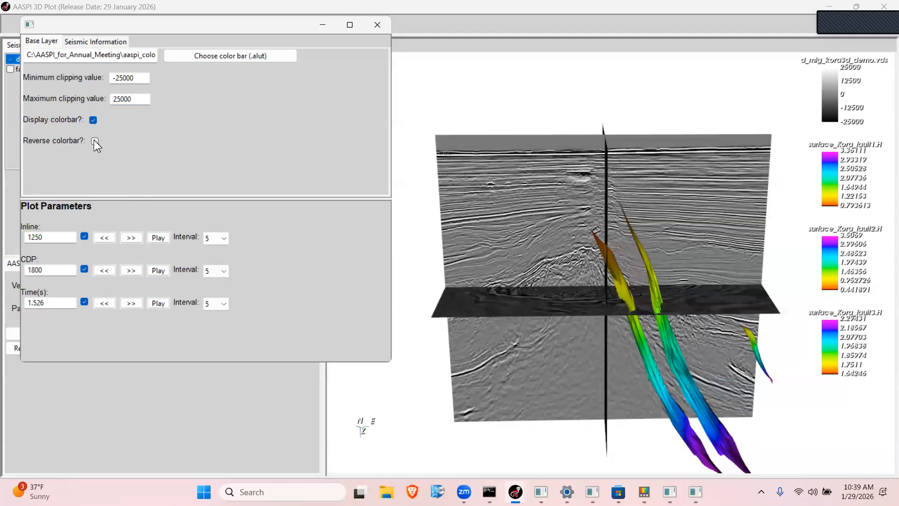
# - Advance the seismic volume's inline slice to 1290
pyautogui.click(131, 237)
pyautogui.click(131, 237)
pyautogui.click(131, 238)
pyautogui.click(131, 237)
pyautogui.click(132, 237)
pyautogui.click(131, 237)
pyautogui.click(131, 237)
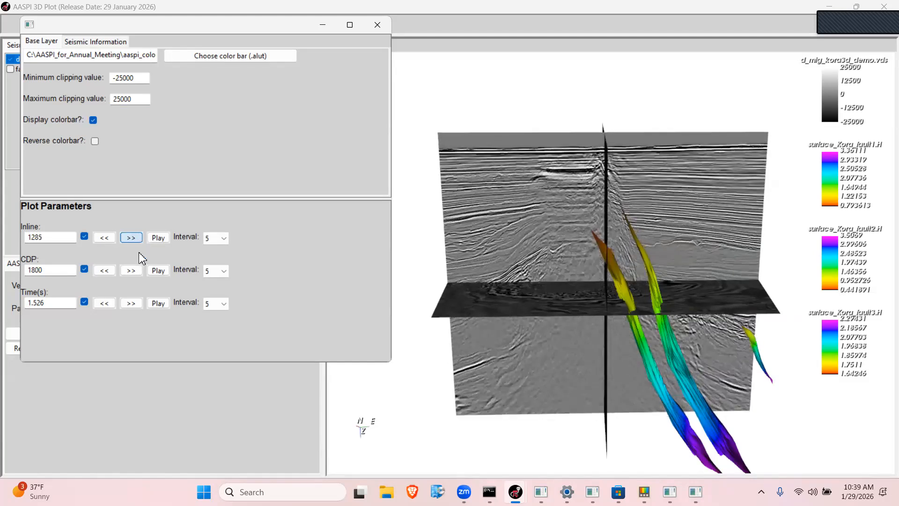
# - Advance the seismic volume's CDP slice to 1835 and view the slices with the faults at an angle
pyautogui.click(131, 270)
pyautogui.click(131, 270)
pyautogui.click(131, 270)
pyautogui.click(131, 270)
pyautogui.click(131, 270)
pyautogui.click(132, 270)
pyautogui.click(131, 270)
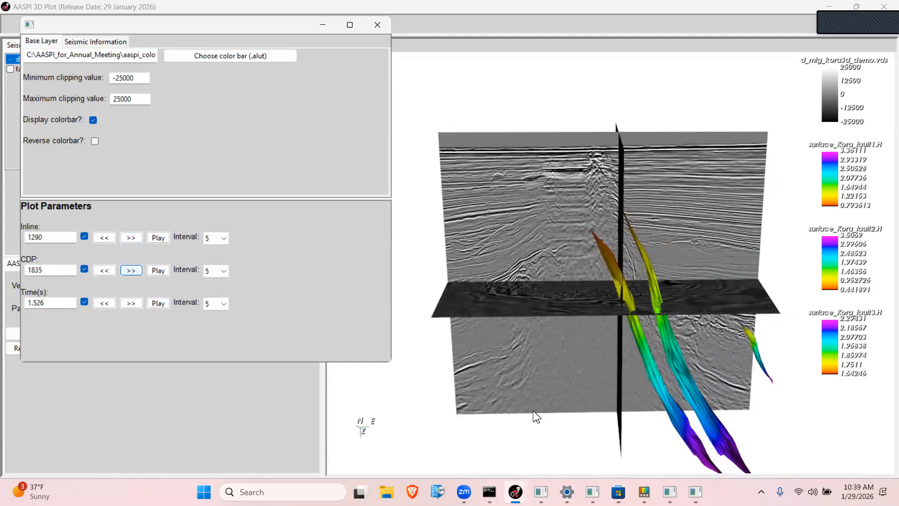
pyautogui.moveTo(539, 402); pyautogui.dragTo(683, 277)
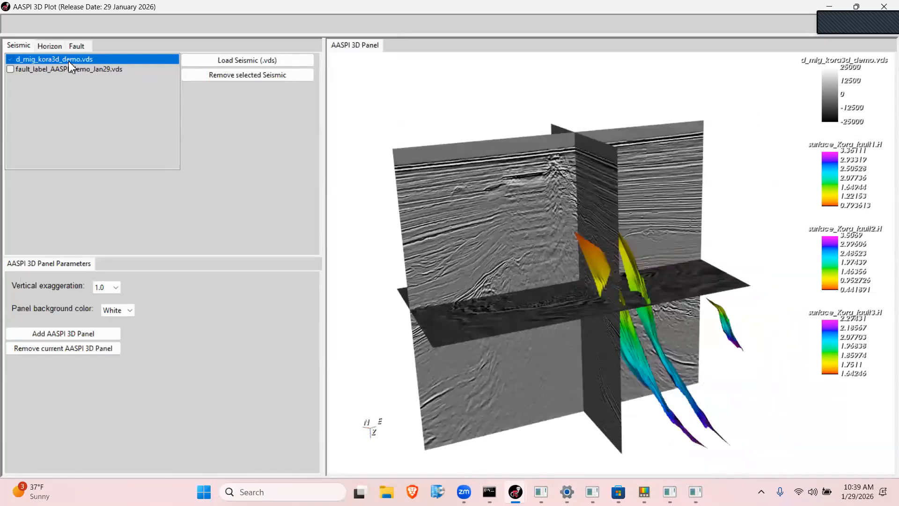
# - Advance the seismic time slice to 1.606 s and animate the inline slices, stopping at 1370
pyautogui.doubleClick(68, 61)
pyautogui.click(131, 303)
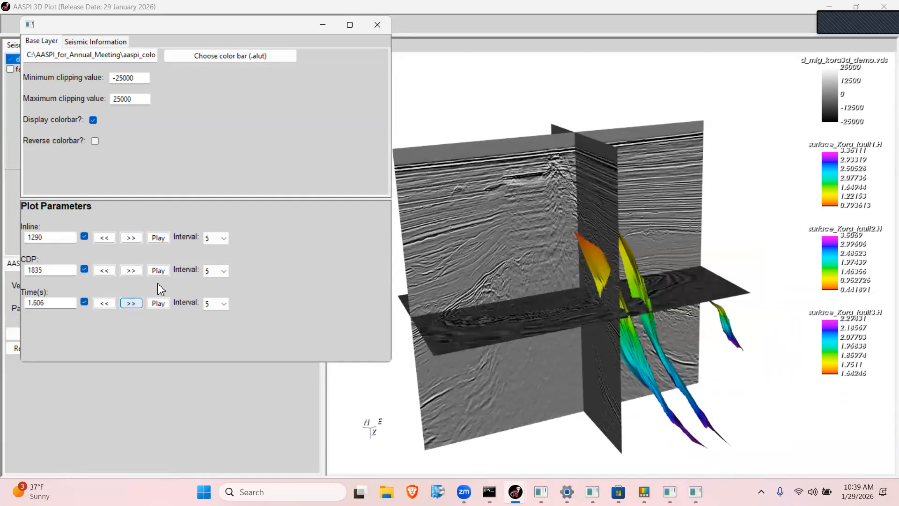
pyautogui.click(157, 238)
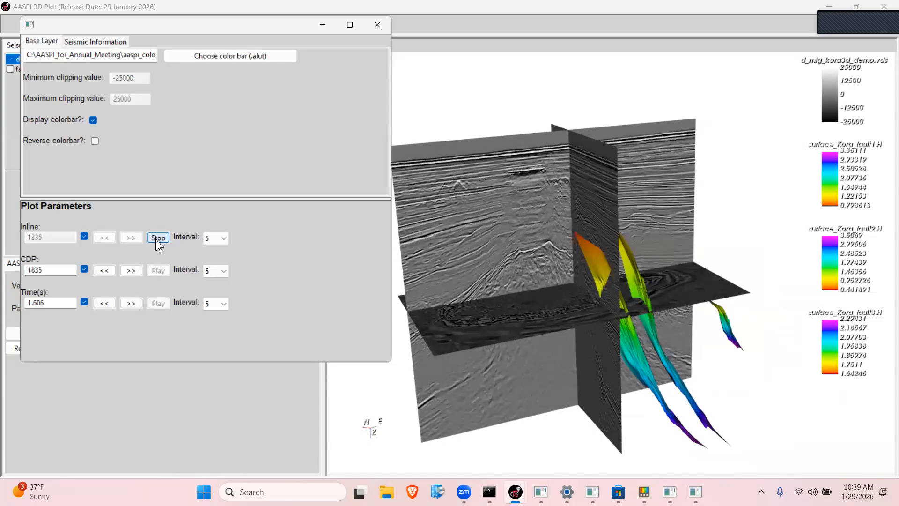
pyautogui.click(158, 238)
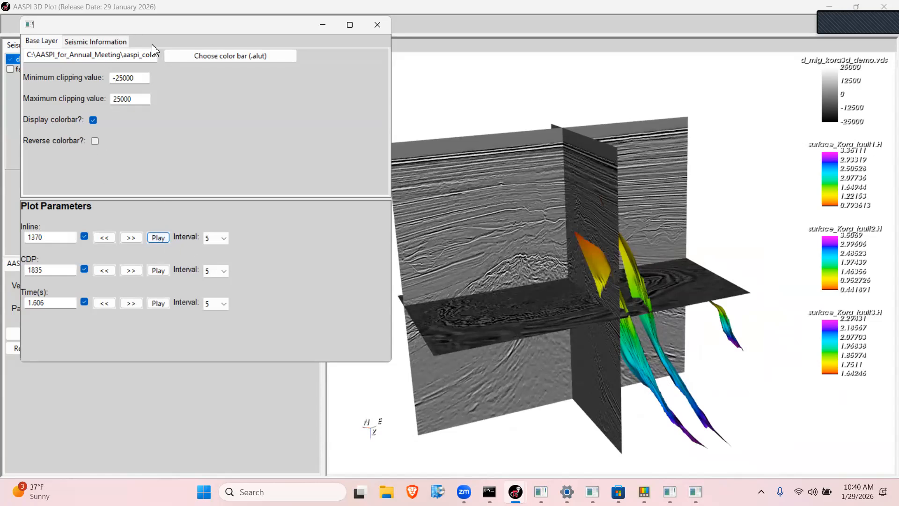
# - Hide the seismic volume, display fault_label_AASPI_demo_Jan29.vds and reverse its color bar
pyautogui.moveTo(137, 26); pyautogui.dragTo(334, 150)
pyautogui.click(10, 59)
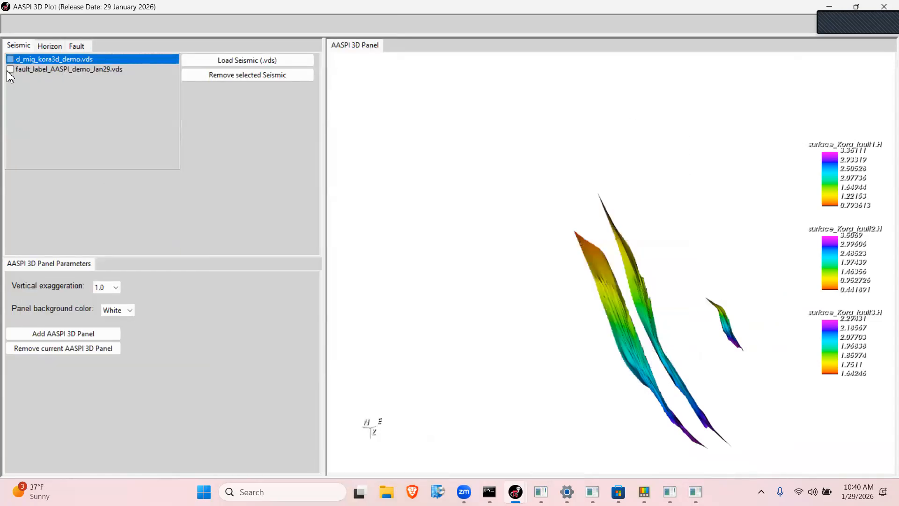
pyautogui.click(10, 69)
pyautogui.click(59, 69)
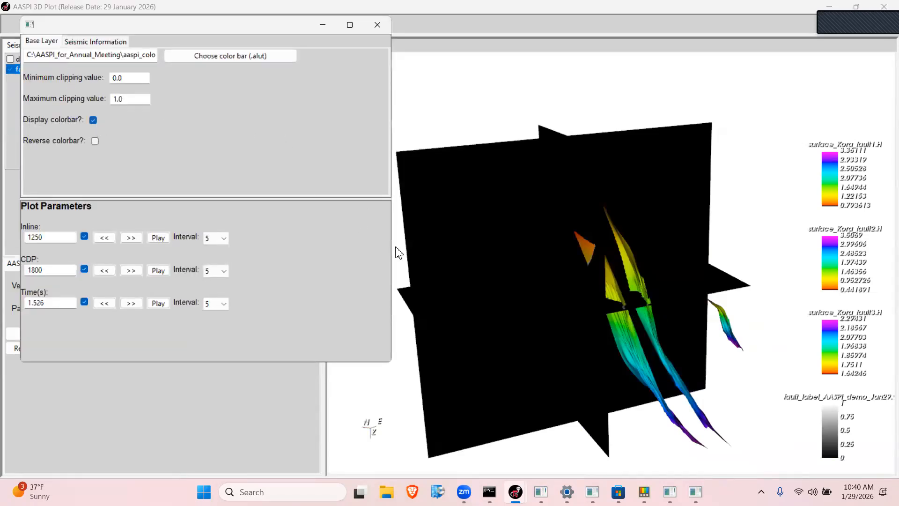
pyautogui.click(95, 141)
# - Advance the fault label volume's CDP slice to 1820 and examine how the labels line up with the fault surfaces
pyautogui.moveTo(609, 265); pyautogui.dragTo(569, 294)
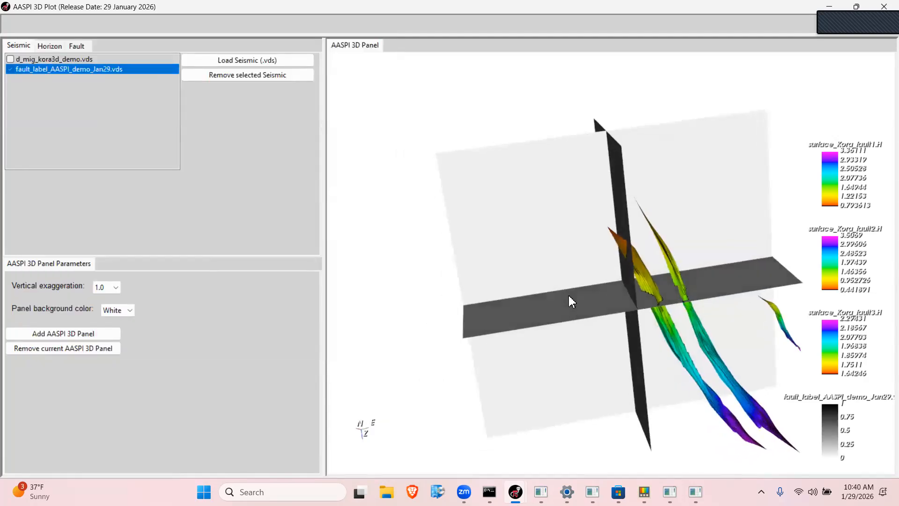
pyautogui.moveTo(634, 321); pyautogui.dragTo(593, 225)
pyautogui.scroll(6, 576, 227)
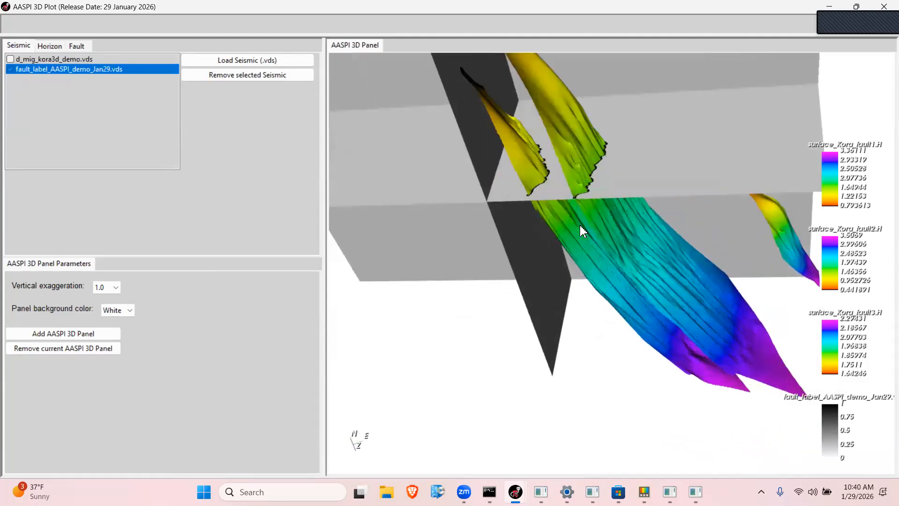
pyautogui.moveTo(615, 300); pyautogui.dragTo(621, 291)
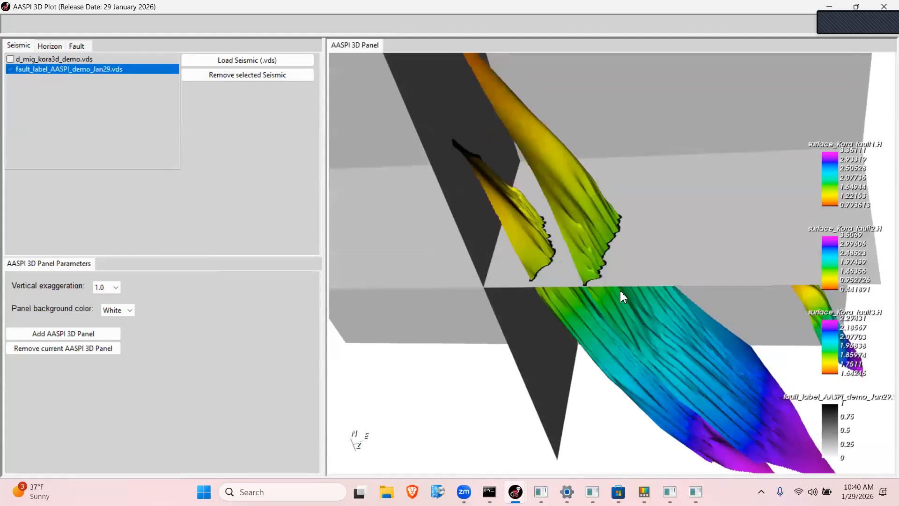
pyautogui.moveTo(592, 261); pyautogui.dragTo(466, 235)
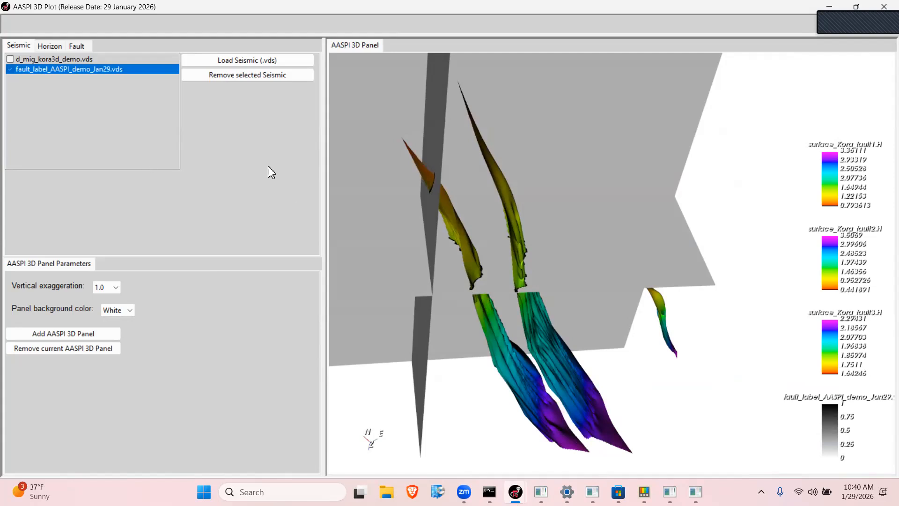
pyautogui.doubleClick(134, 69)
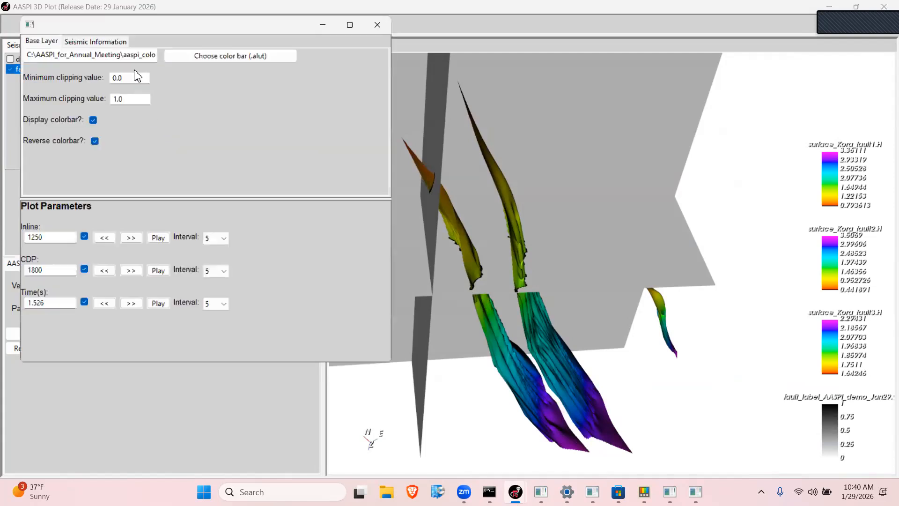
pyautogui.click(133, 271)
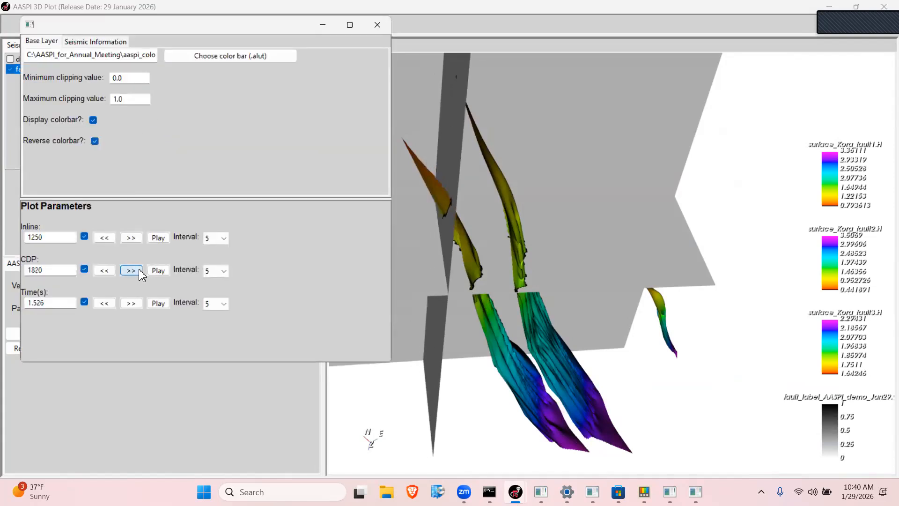
pyautogui.moveTo(478, 286); pyautogui.dragTo(566, 276)
pyautogui.moveTo(519, 225); pyautogui.dragTo(468, 195)
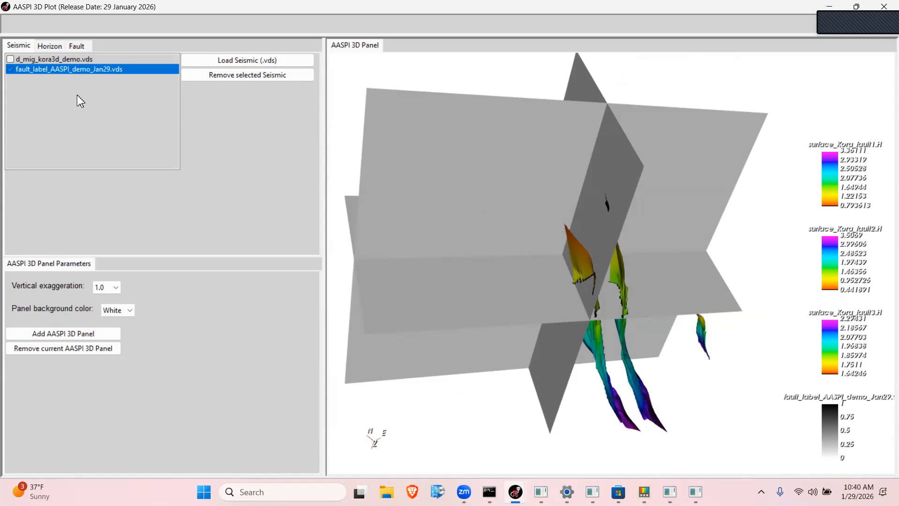
# - Temporarily hide the three Kora fault surfaces to examine the fault labels alone on the slices
pyautogui.click(79, 46)
pyautogui.click(9, 59)
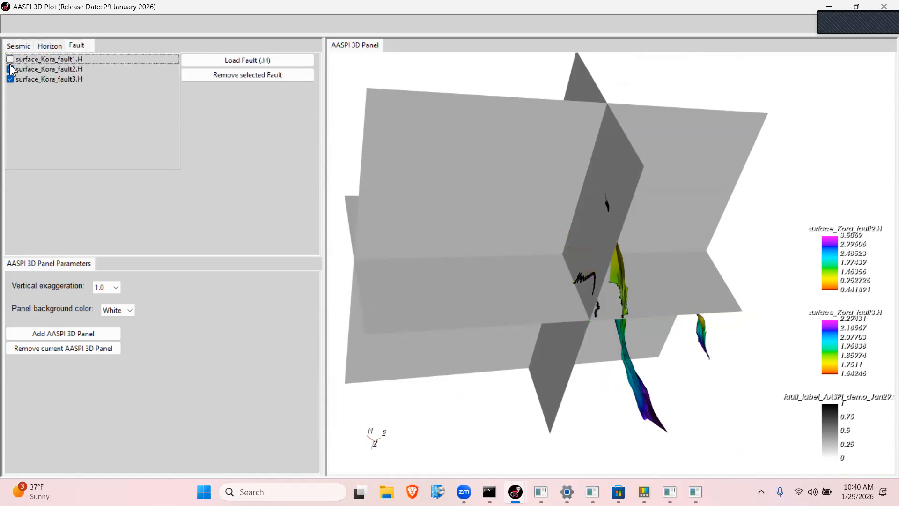
pyautogui.click(10, 69)
pyautogui.click(11, 79)
pyautogui.moveTo(469, 183); pyautogui.dragTo(558, 252)
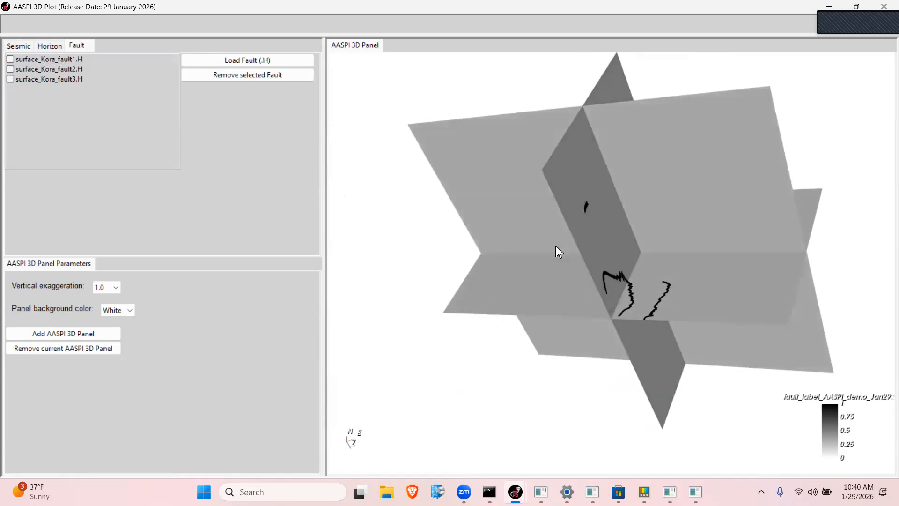
pyautogui.click(10, 59)
pyautogui.click(10, 69)
pyautogui.click(10, 79)
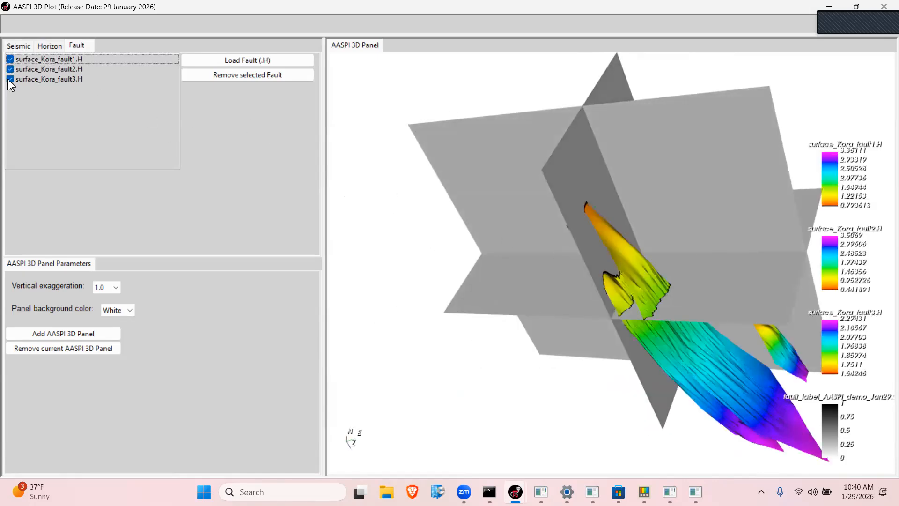
# - Set the 3D panel's vertical exaggeration to 2.0 and its background color to Black
pyautogui.click(107, 289)
pyautogui.click(112, 317)
pyautogui.click(107, 287)
pyautogui.click(105, 334)
pyautogui.moveTo(580, 272); pyautogui.dragTo(660, 261)
pyautogui.scroll(-3, 641, 253)
pyautogui.moveTo(582, 273); pyautogui.dragTo(575, 273)
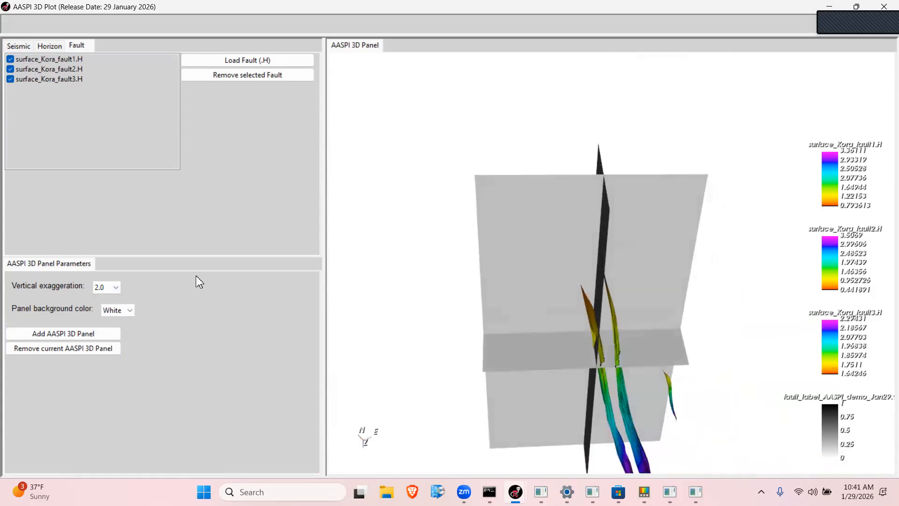
pyautogui.click(122, 310)
pyautogui.click(113, 326)
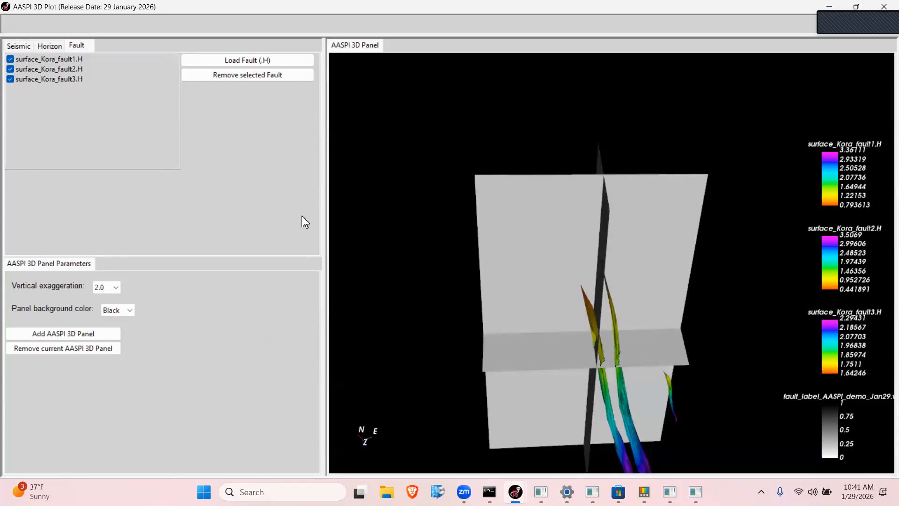
# - Add a second 3D panel and display d_mig_kora3d_demo.vds with the surface_Kora_fault1.H fault in it
pyautogui.click(70, 334)
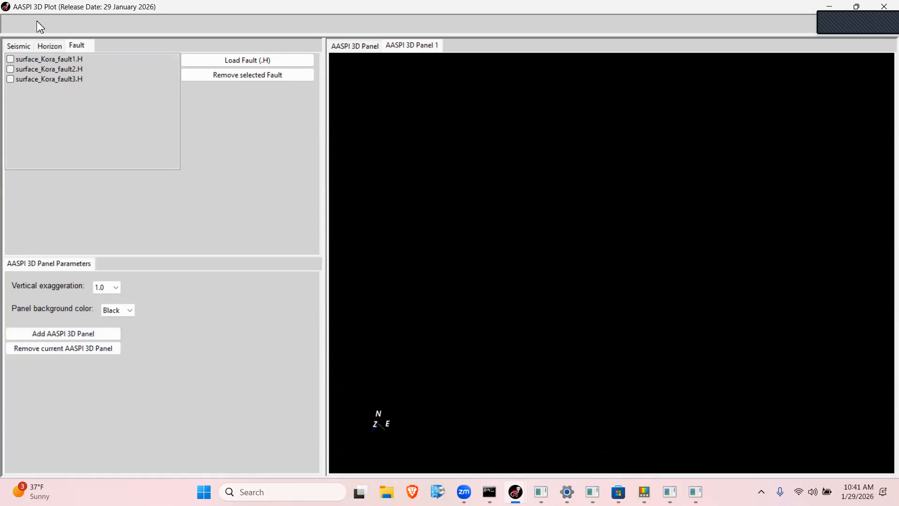
pyautogui.click(14, 46)
pyautogui.click(9, 59)
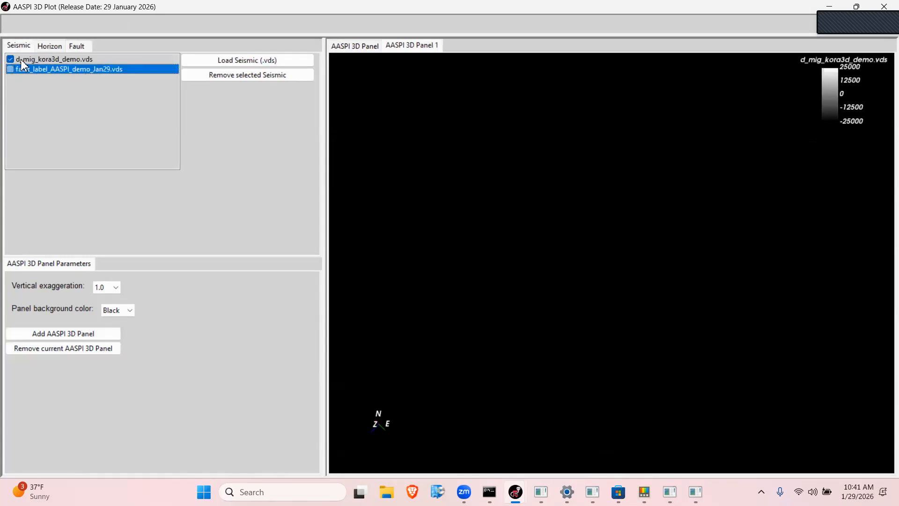
pyautogui.moveTo(522, 322); pyautogui.dragTo(614, 315)
pyautogui.moveTo(611, 310); pyautogui.dragTo(549, 242, button='middle')
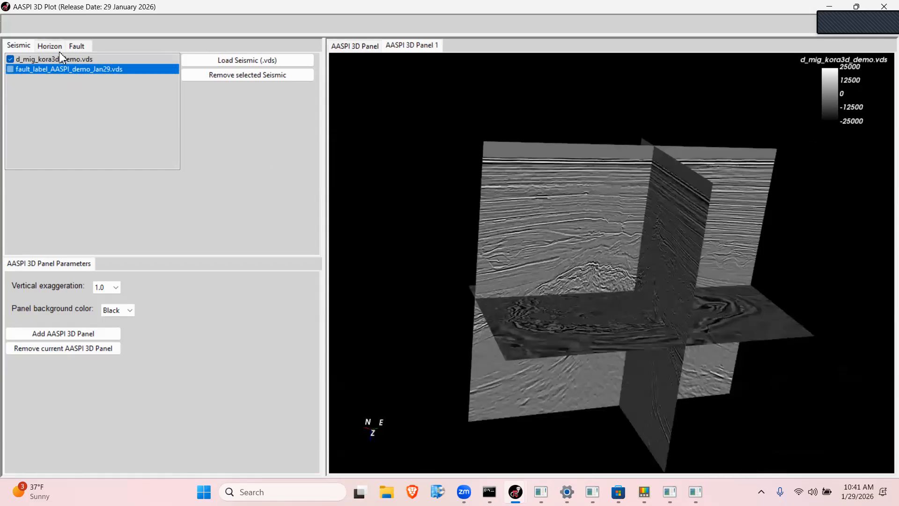
pyautogui.click(75, 47)
pyautogui.click(10, 59)
pyautogui.moveTo(525, 302); pyautogui.dragTo(408, 335)
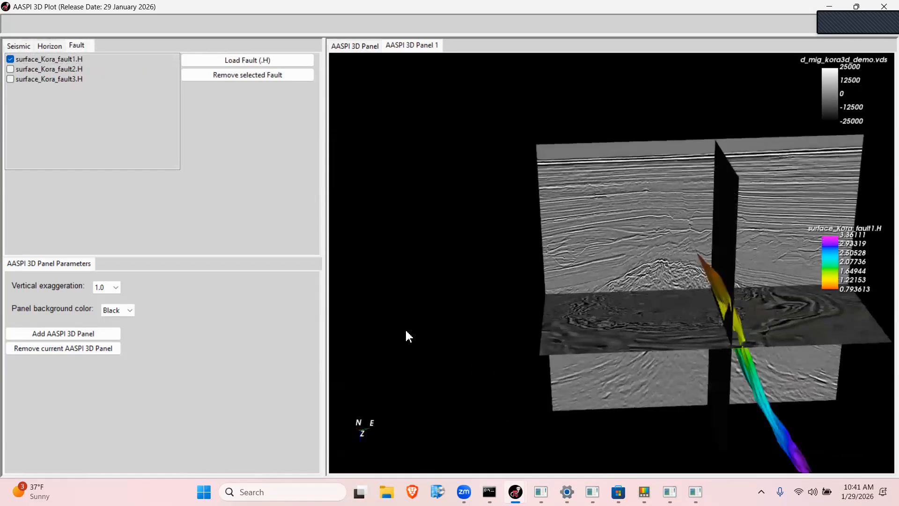
# - Compare the fault label display in the first 3D panel with the seismic and fault in the second panel
pyautogui.click(370, 49)
pyautogui.moveTo(605, 286); pyautogui.dragTo(606, 292)
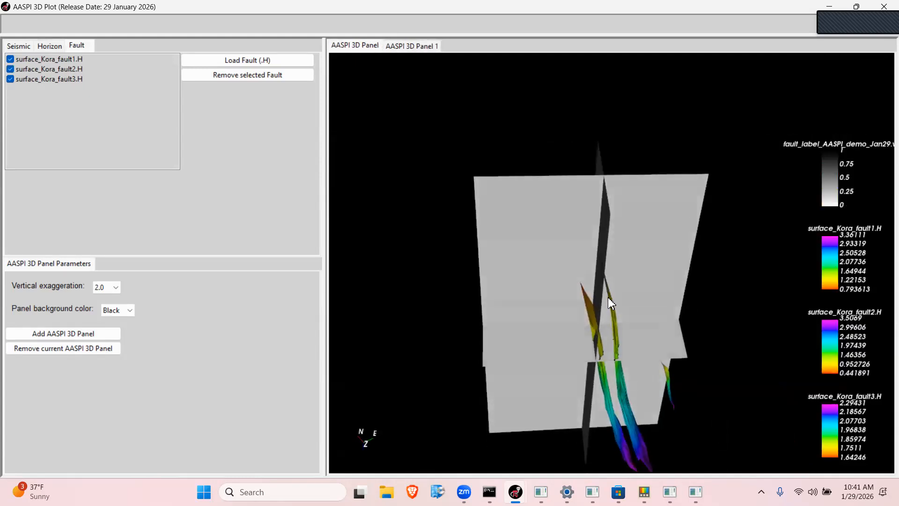
pyautogui.click(409, 46)
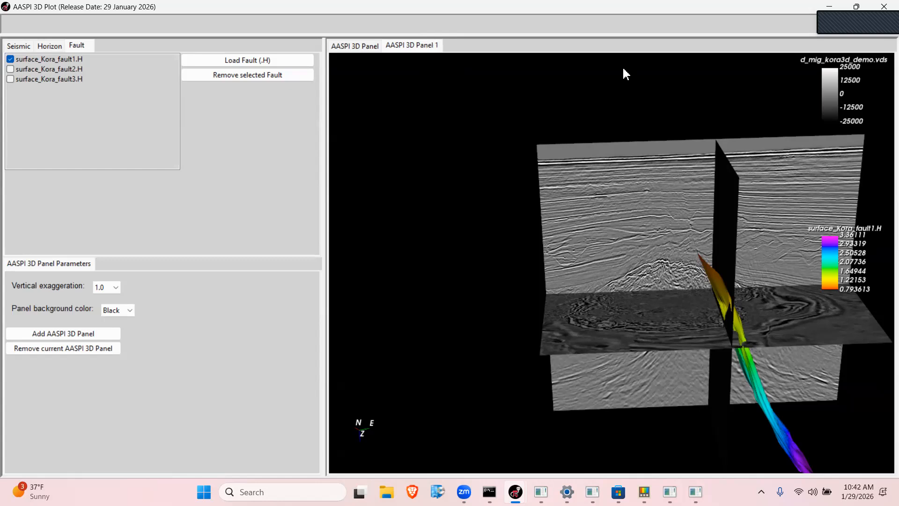
pyautogui.moveTo(688, 215); pyautogui.dragTo(618, 199, button='middle')
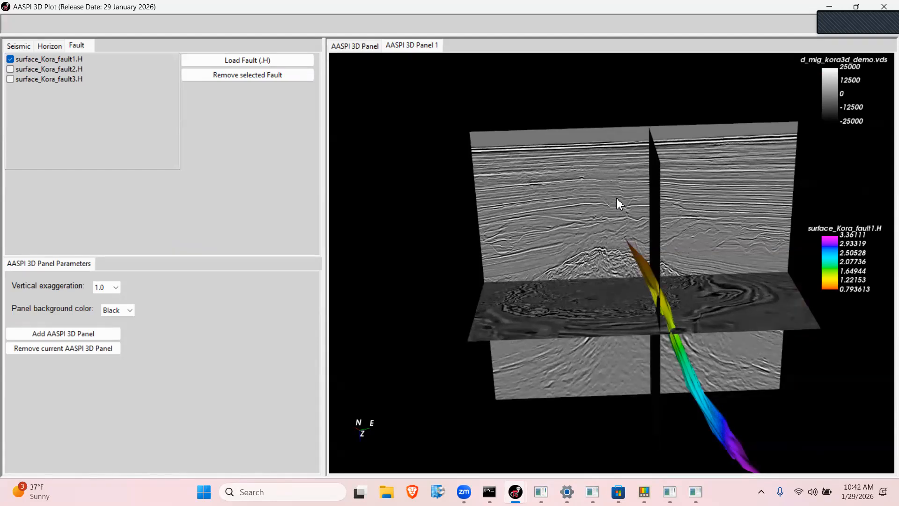
pyautogui.moveTo(613, 198); pyautogui.dragTo(628, 198)
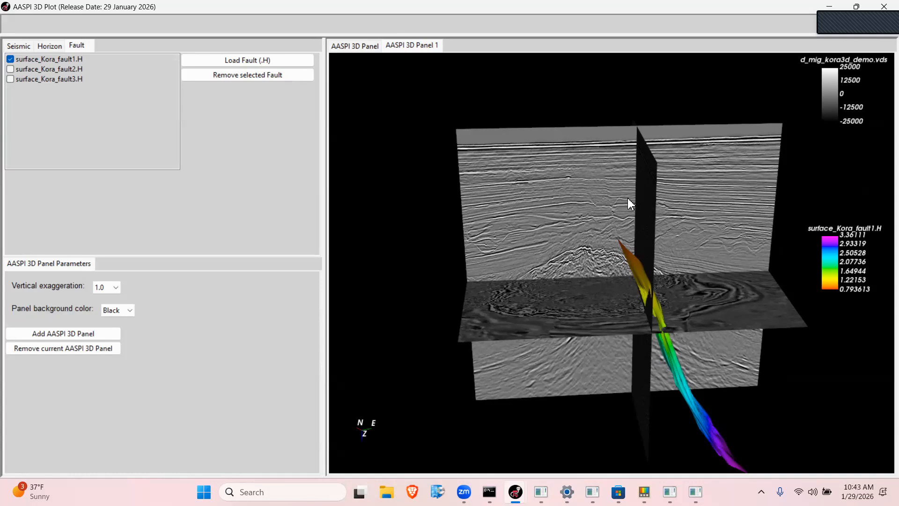
pyautogui.click(369, 48)
pyautogui.click(392, 48)
pyautogui.moveTo(565, 222); pyautogui.dragTo(573, 229)
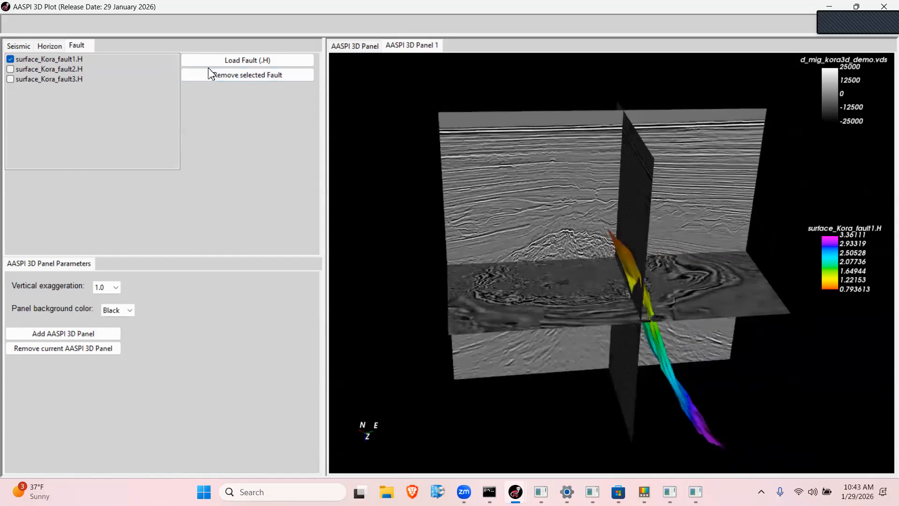
# - Remove the second 3D panel and review the fault labels and surfaces in the remaining panel
pyautogui.click(59, 350)
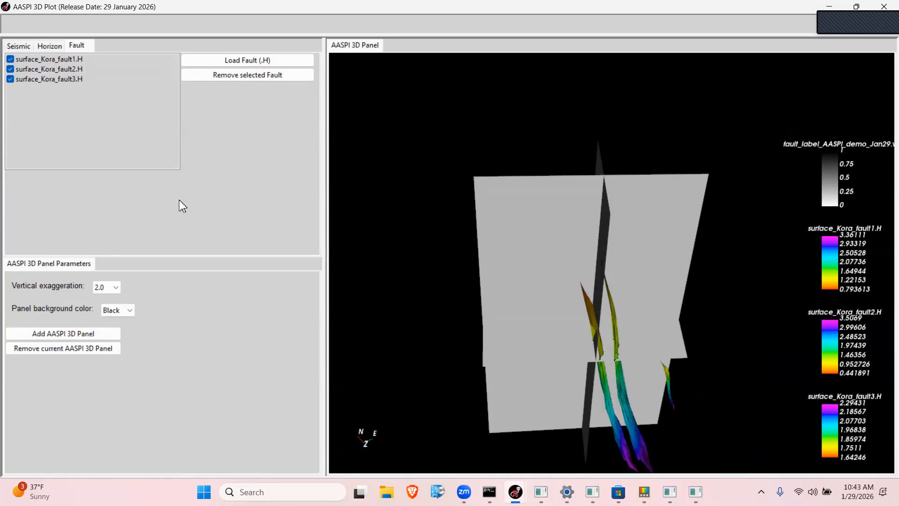
pyautogui.click(18, 45)
pyautogui.click(78, 47)
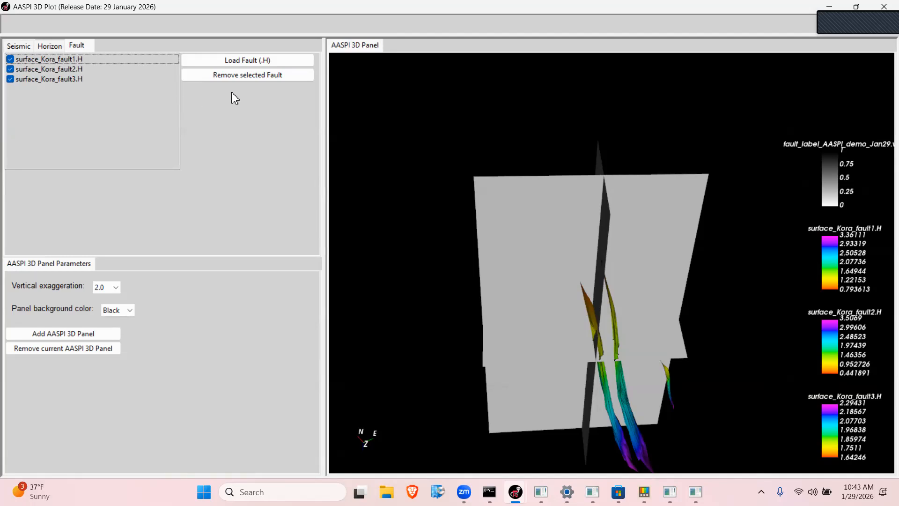
pyautogui.moveTo(568, 250); pyautogui.dragTo(554, 254)
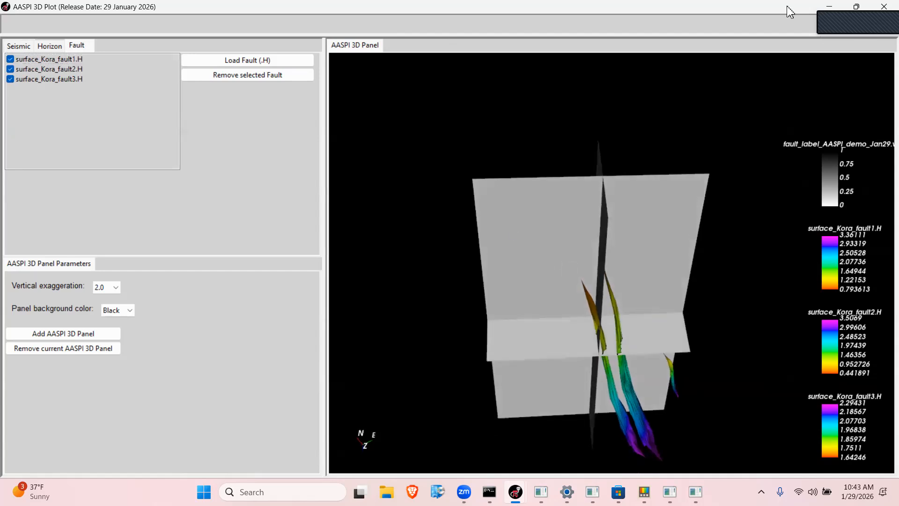
# - Open the Extract CNN Training Samples tool from the custom CNN fault model workflow
pyautogui.click(829, 6)
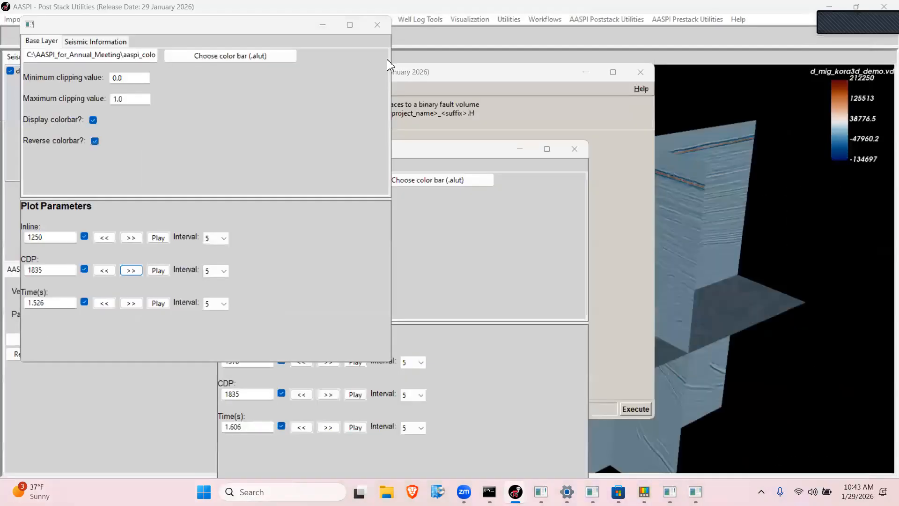
pyautogui.click(424, 11)
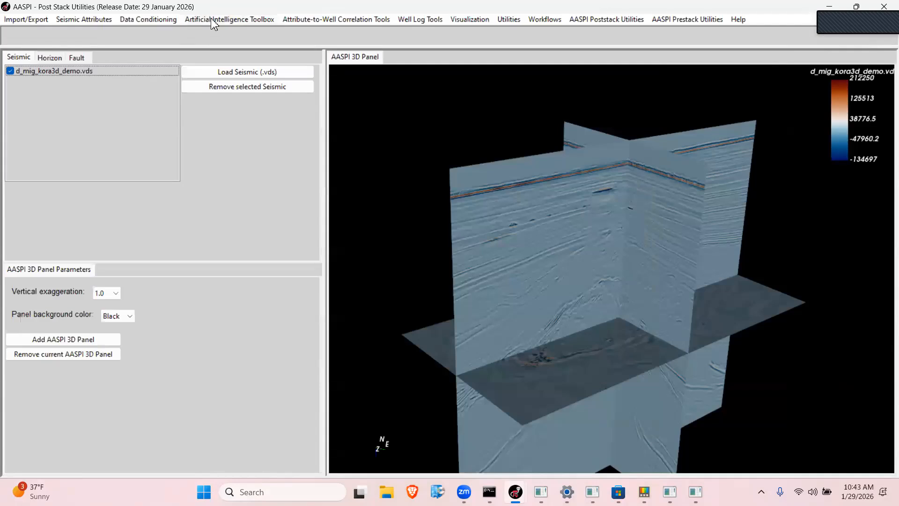
pyautogui.click(213, 21)
pyautogui.moveTo(248, 46)
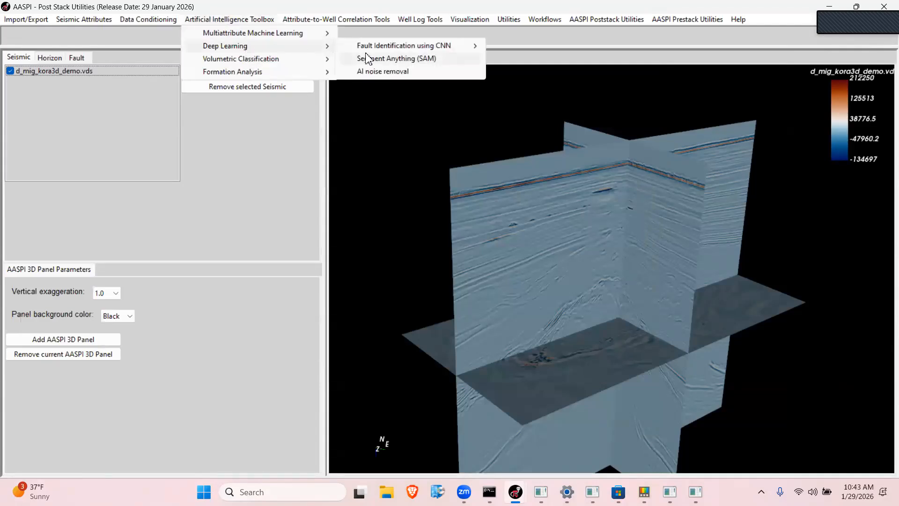
pyautogui.moveTo(423, 49)
pyautogui.moveTo(513, 60)
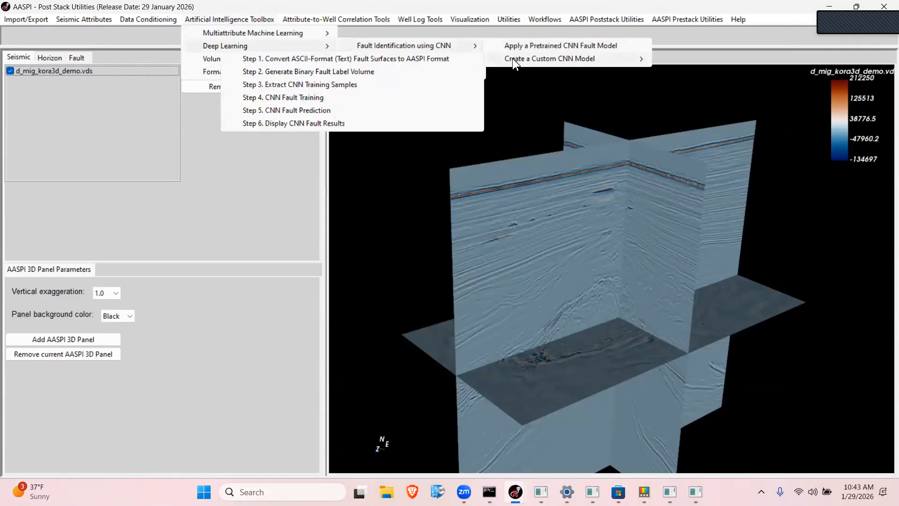
pyautogui.click(308, 89)
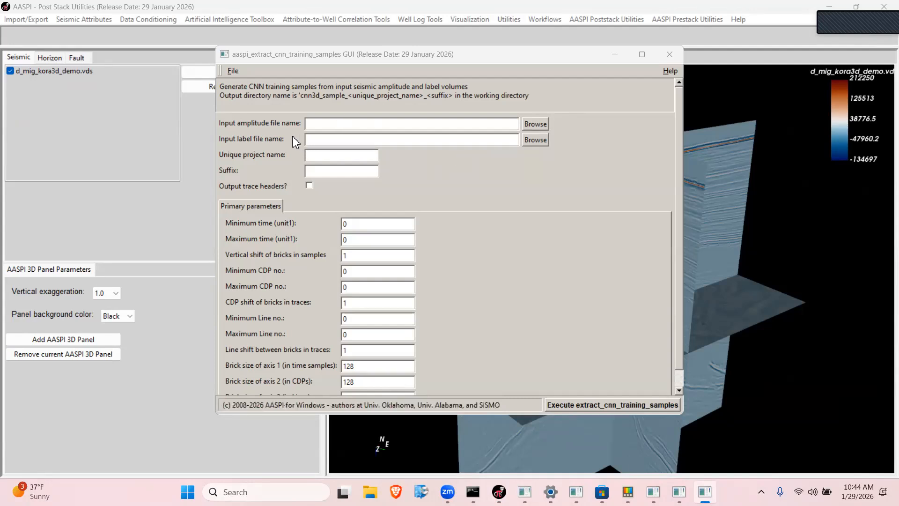
# - Load d_mig_GSB_demo.H as the input amplitude file
pyautogui.click(527, 125)
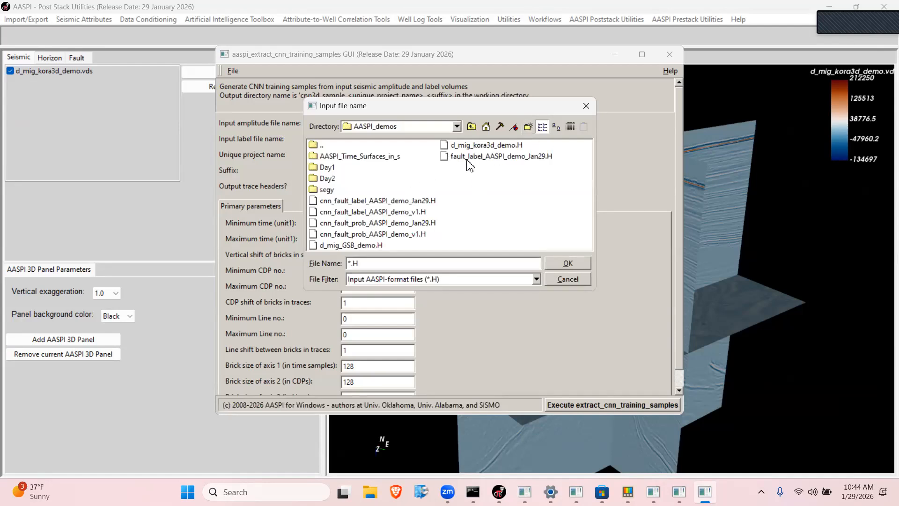
pyautogui.click(372, 245)
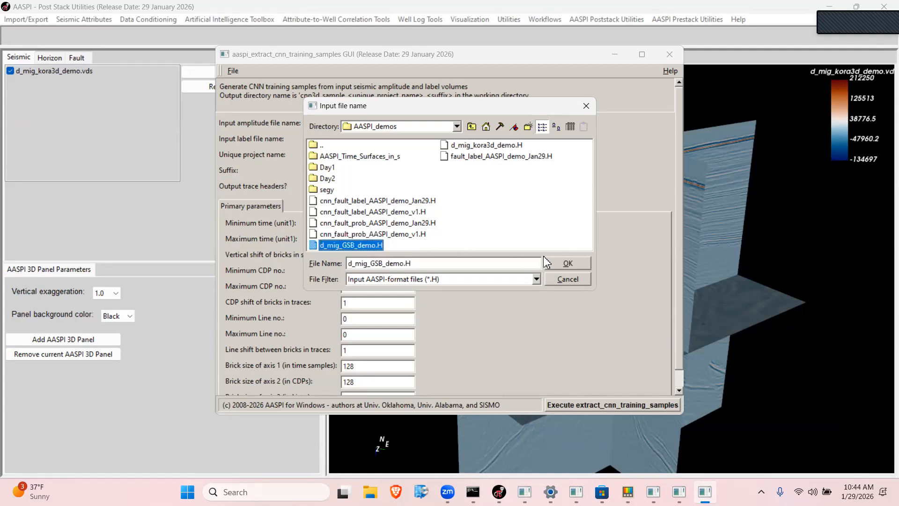
pyautogui.click(567, 264)
# - Load fault_label_AASPI_demo_Jan29.H as the input label file
pyautogui.click(530, 142)
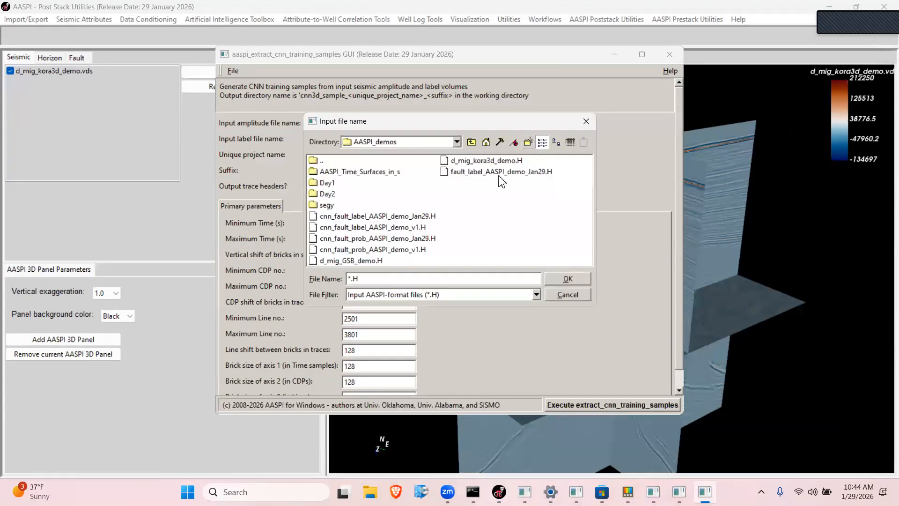
pyautogui.click(475, 172)
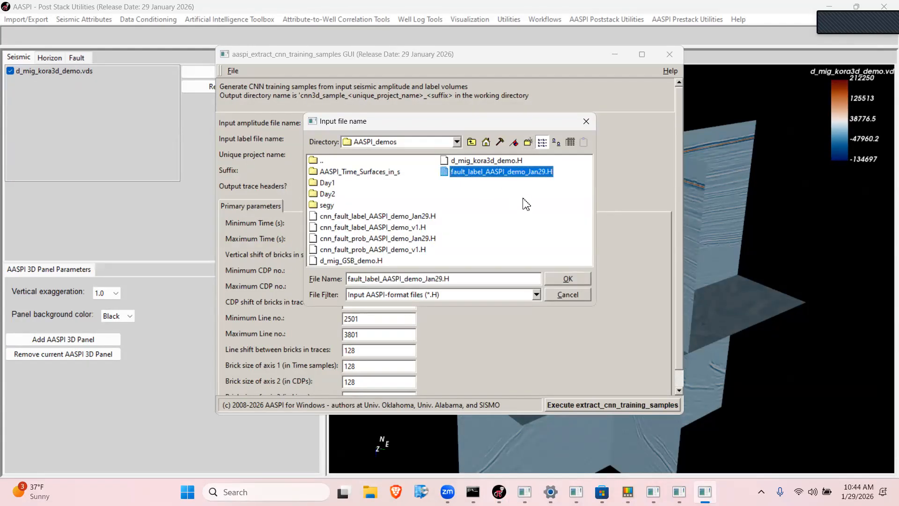
pyautogui.click(564, 277)
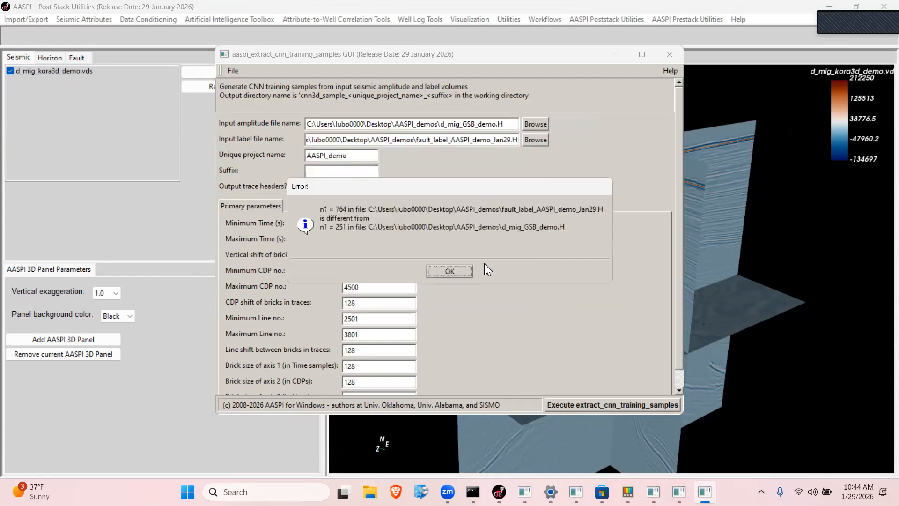
pyautogui.click(448, 271)
# - Replace the input amplitude file with d_mig_kora3d_demo.H and set the output suffix to Jan29
pyautogui.click(536, 124)
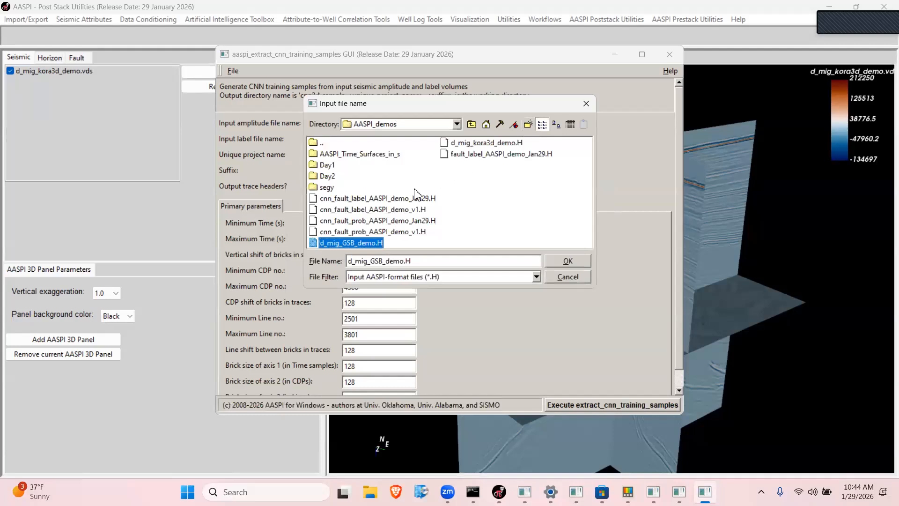
pyautogui.click(488, 143)
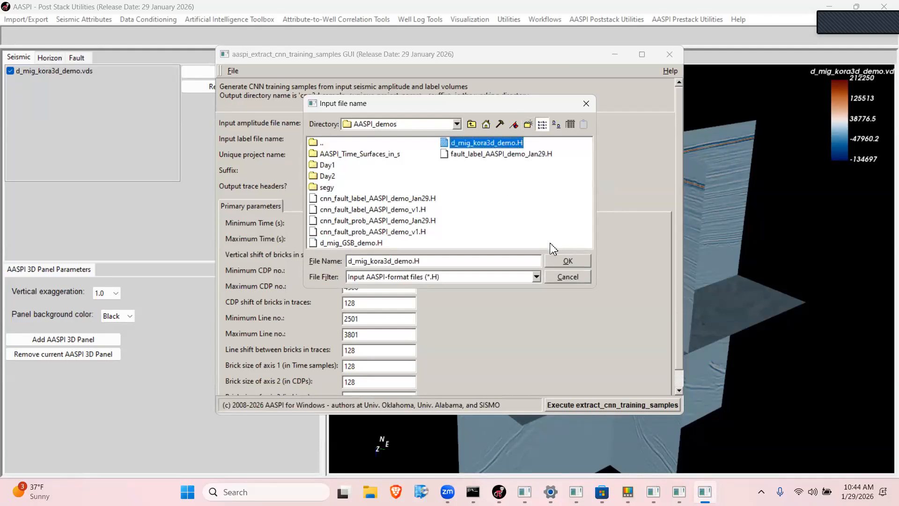
pyautogui.click(566, 261)
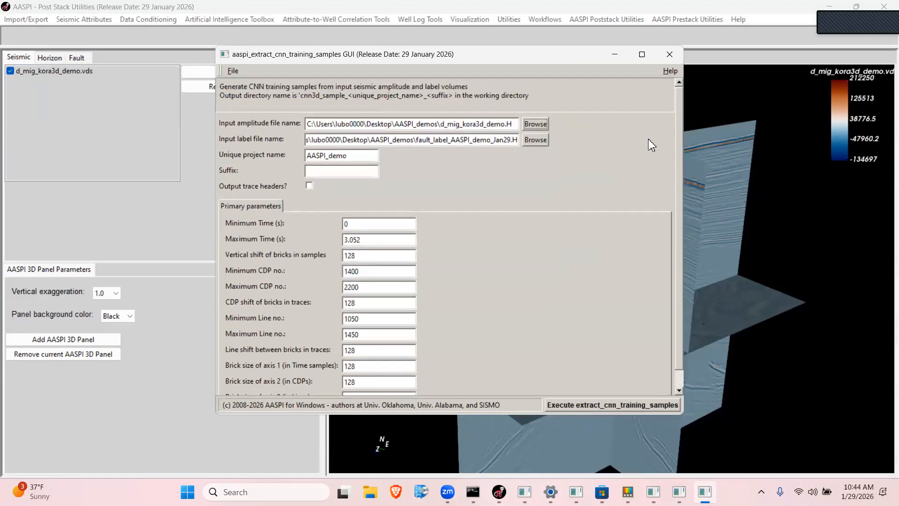
pyautogui.moveTo(476, 125); pyautogui.dragTo(507, 123)
pyautogui.moveTo(455, 140); pyautogui.dragTo(475, 137)
pyautogui.click(354, 170)
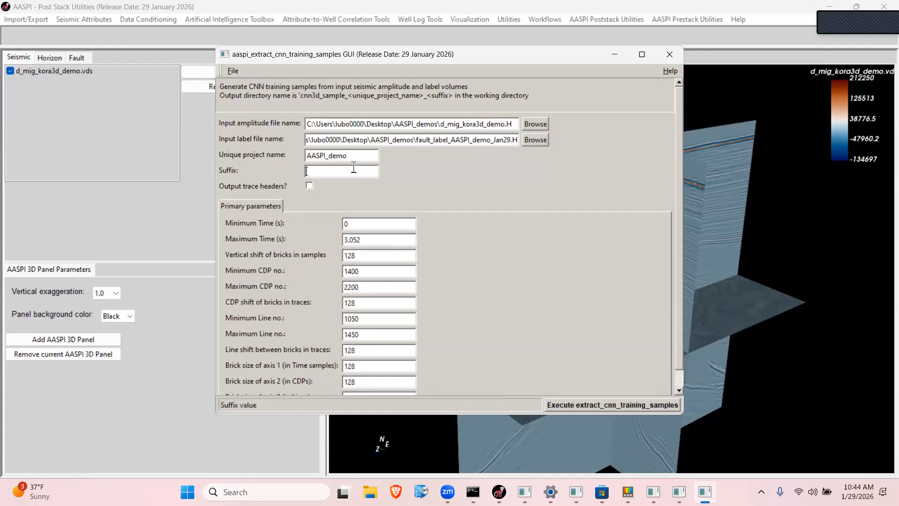
pyautogui.write('Jan29')
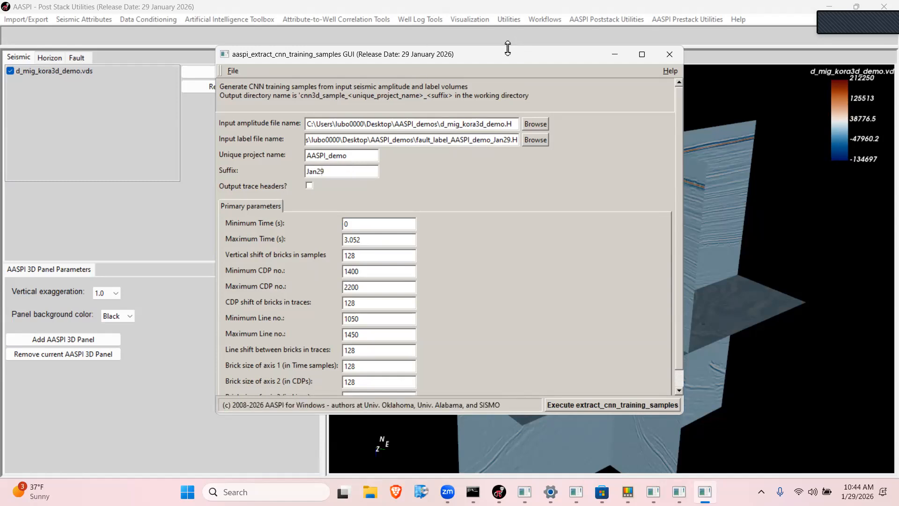
# - Set the vertical, CDP and line shifts between bricks to 64 each
pyautogui.moveTo(506, 46); pyautogui.dragTo(507, 1)
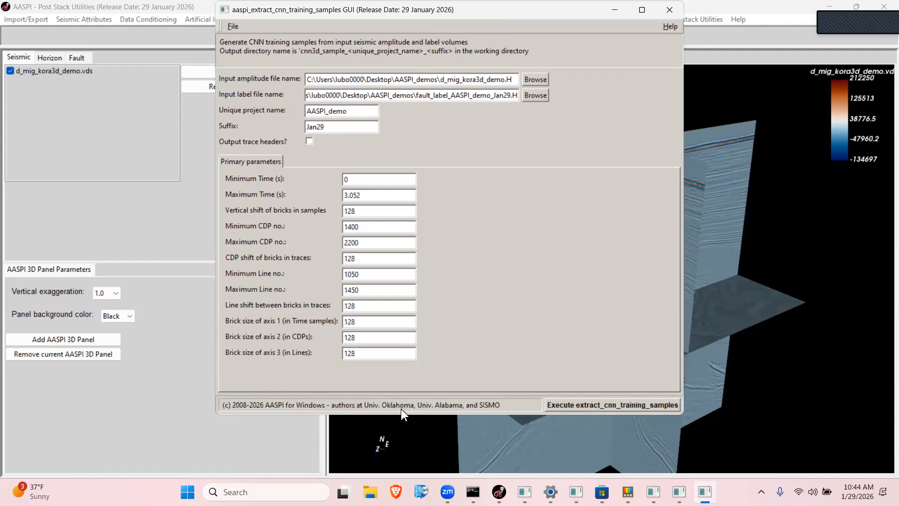
pyautogui.moveTo(401, 416); pyautogui.dragTo(379, 463)
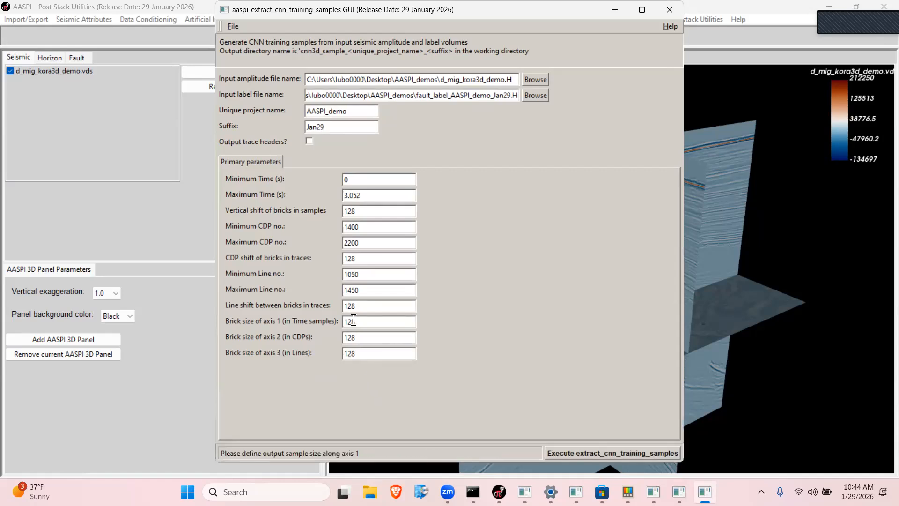
pyautogui.doubleClick(359, 211)
pyautogui.write('64')
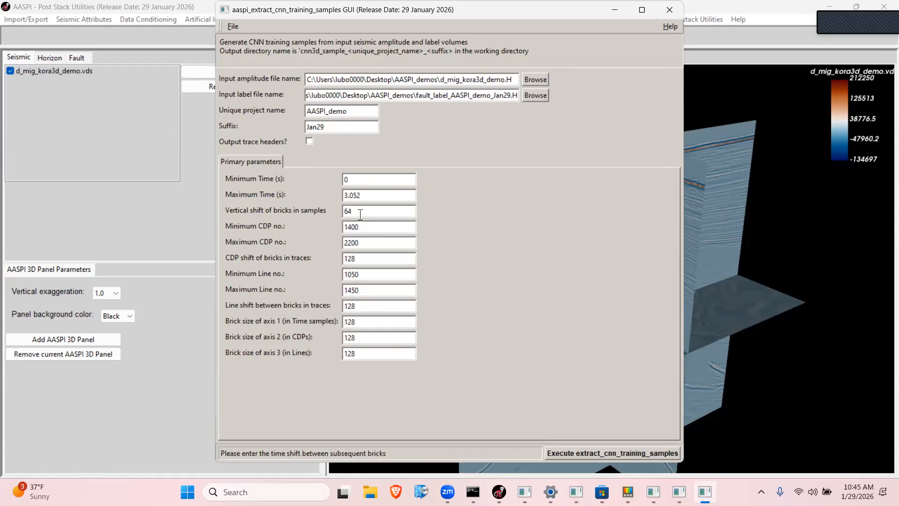
pyautogui.doubleClick(357, 259)
pyautogui.write('64')
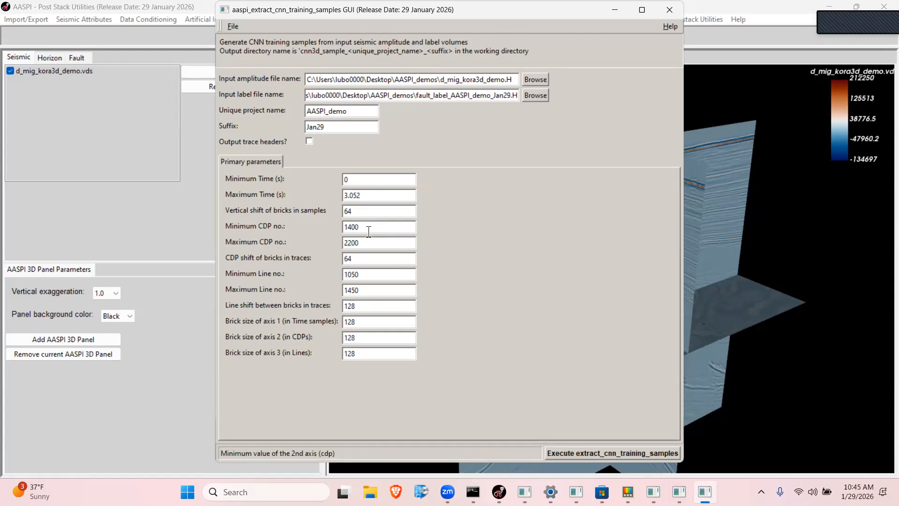
pyautogui.doubleClick(362, 306)
pyautogui.write('64')
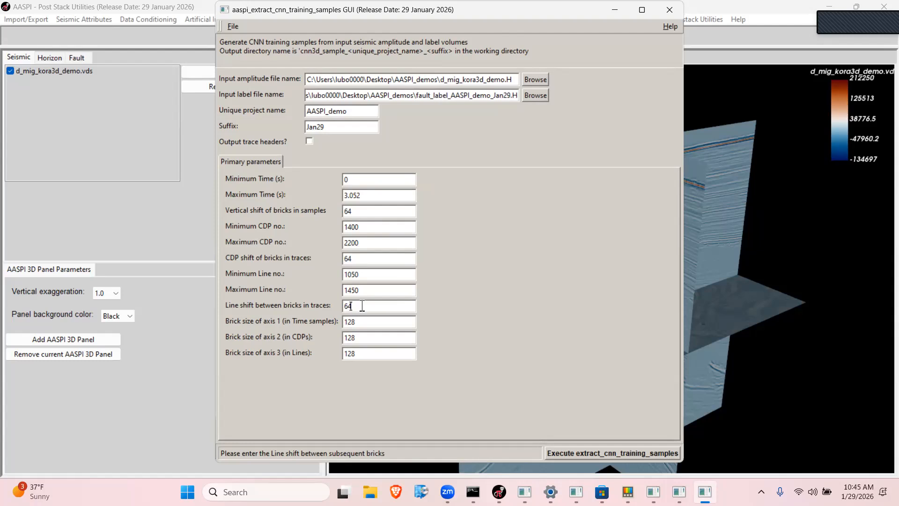
# - Set the brick size to 64 along all three axes (time samples, CDPs and lines)
pyautogui.doubleClick(362, 322)
pyautogui.write('64')
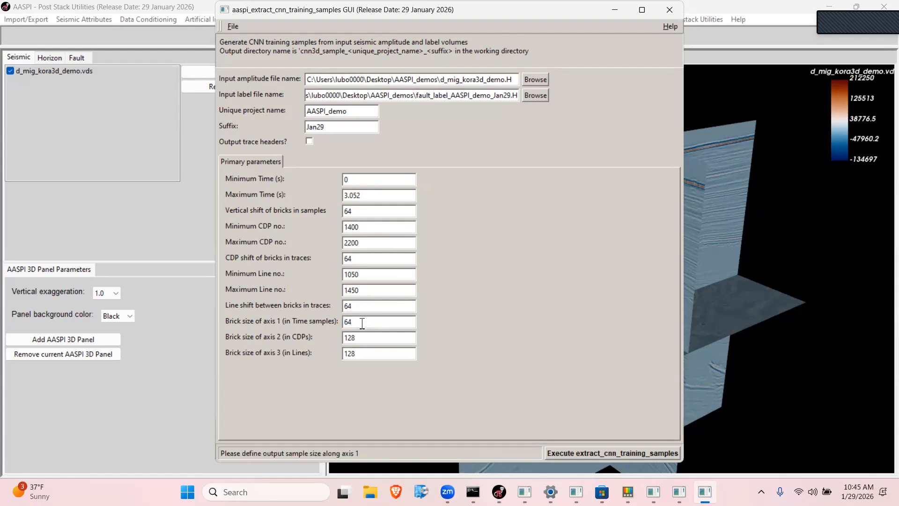
pyautogui.doubleClick(361, 338)
pyautogui.write('64')
pyautogui.doubleClick(362, 354)
pyautogui.write('64')
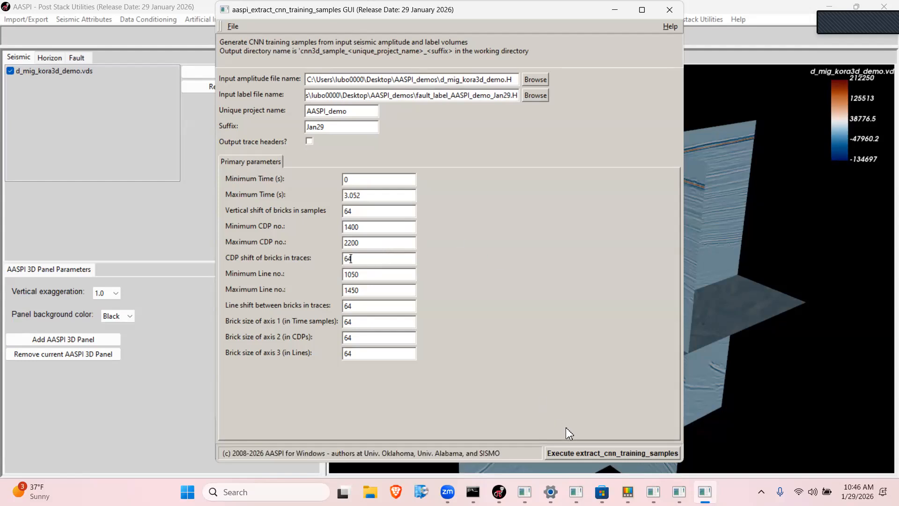
# - Run the CNN training sample extraction and dismiss the amplitude and label completion reports
pyautogui.click(569, 450)
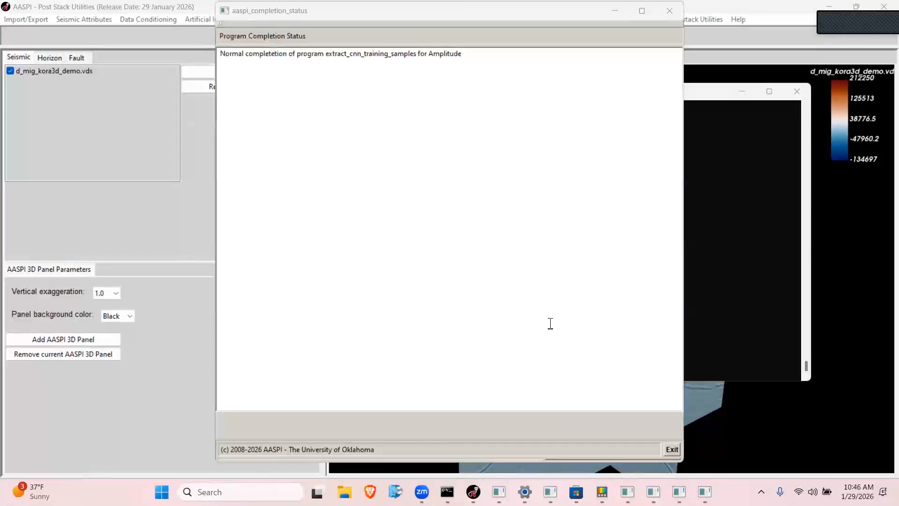
pyautogui.click(669, 11)
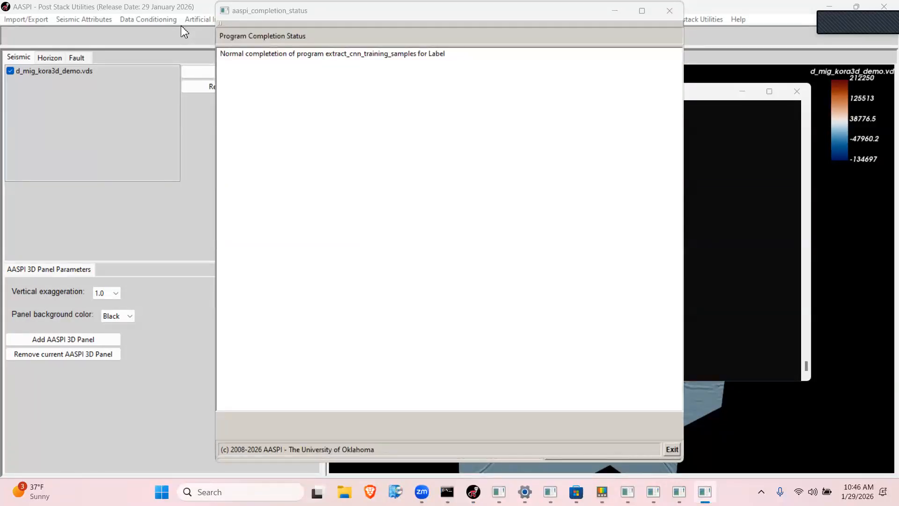
pyautogui.click(669, 10)
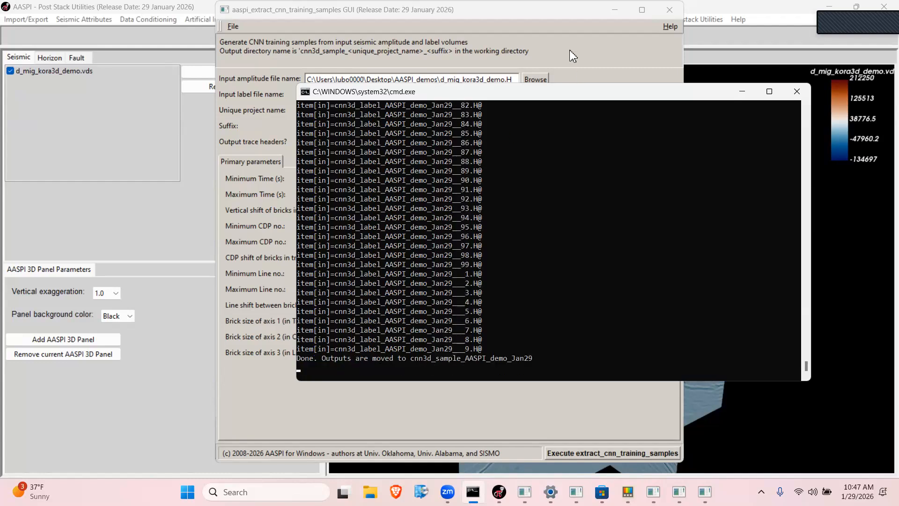
# - Open the CNN Fault Training tool from the custom CNN fault model workflow
pyautogui.click(200, 20)
pyautogui.moveTo(246, 46)
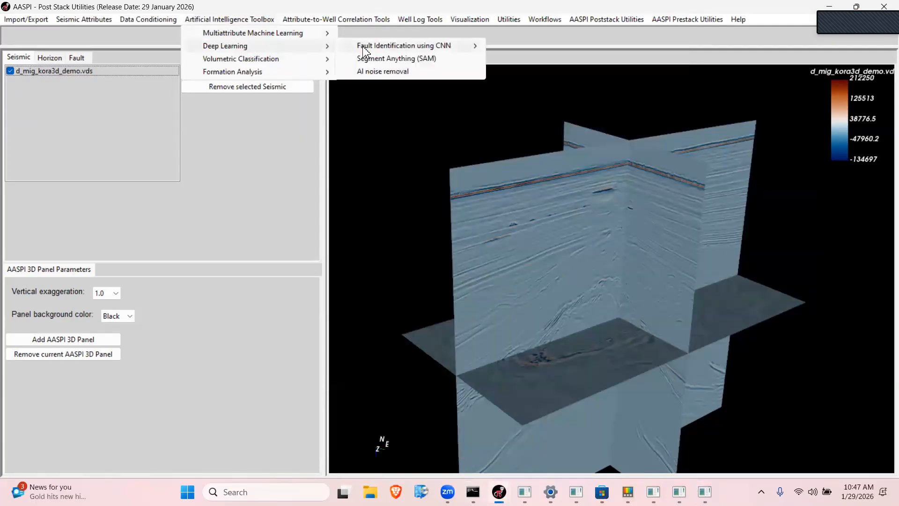
pyautogui.moveTo(452, 46)
pyautogui.moveTo(497, 59)
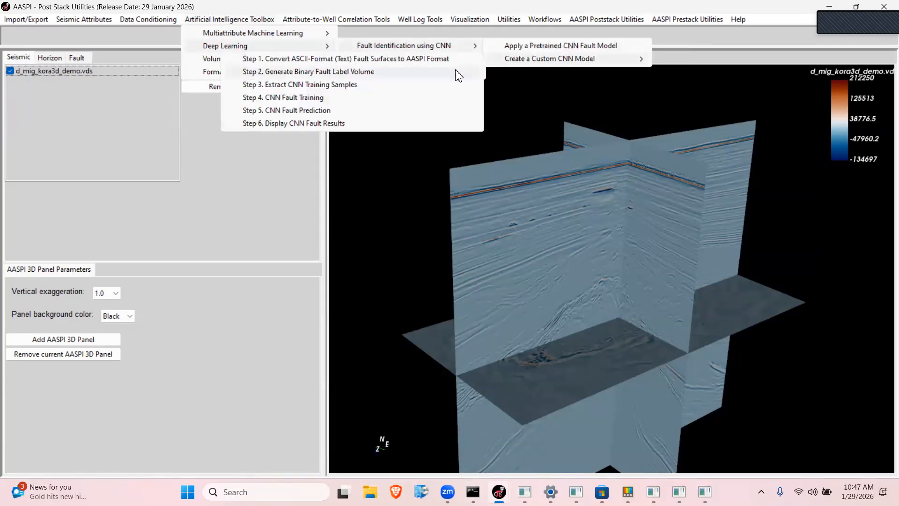
pyautogui.click(358, 97)
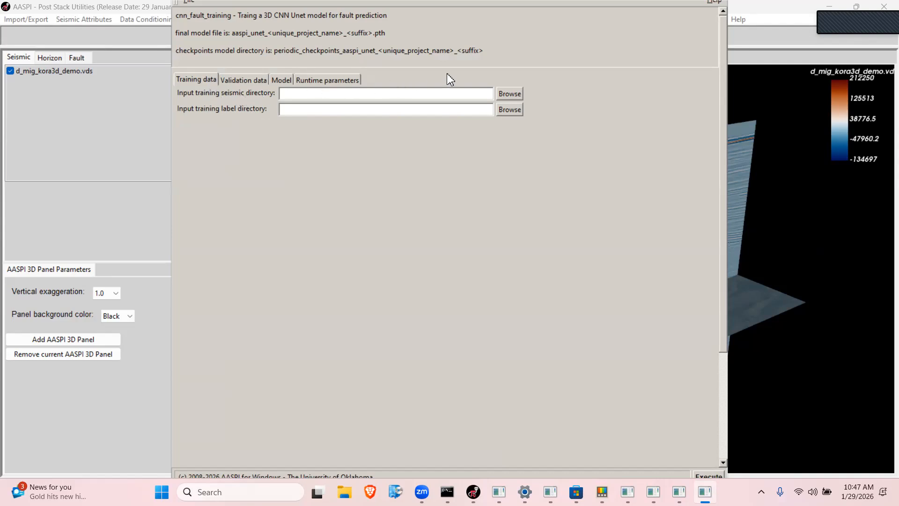
# - Set the input training seismic directory to the amp folder inside cnn3d_sample_AASPI_demo_Jan29
pyautogui.click(501, 95)
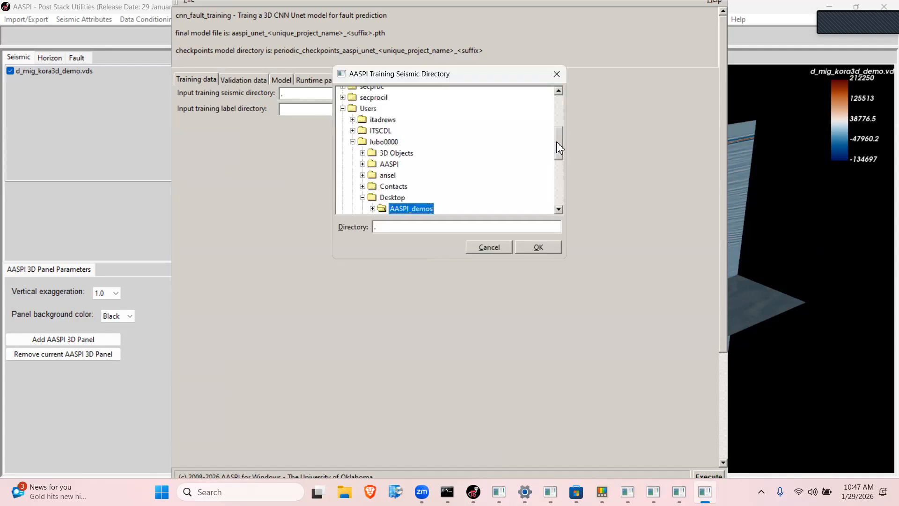
pyautogui.moveTo(556, 142); pyautogui.dragTo(551, 166)
pyautogui.click(373, 135)
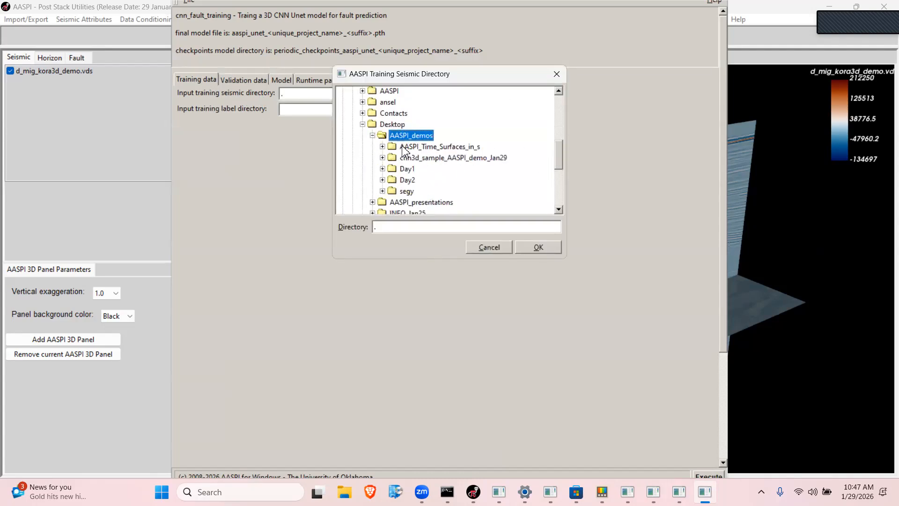
pyautogui.click(417, 159)
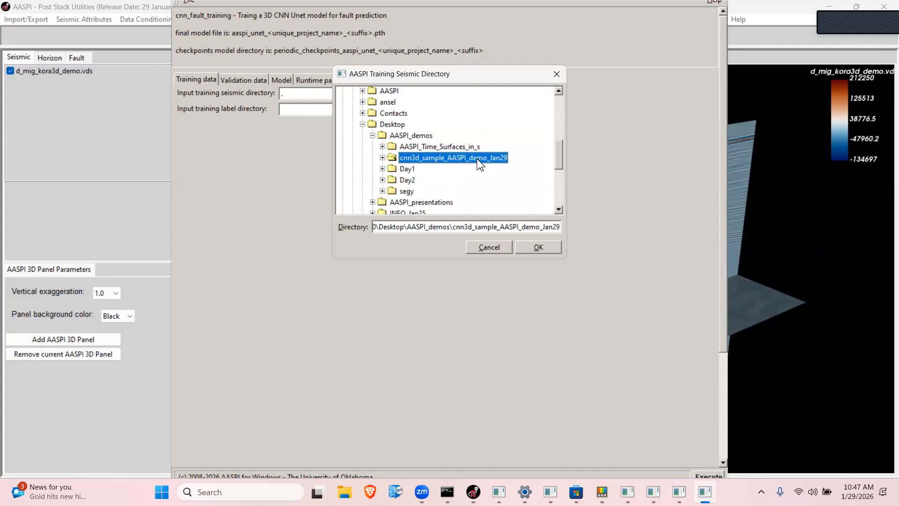
pyautogui.click(383, 158)
pyautogui.click(416, 169)
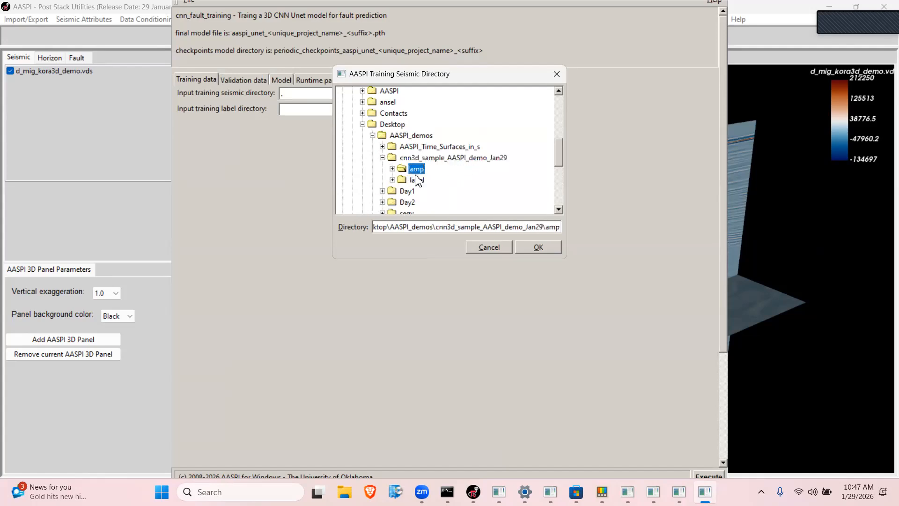
pyautogui.click(417, 181)
pyautogui.click(417, 169)
pyautogui.click(539, 247)
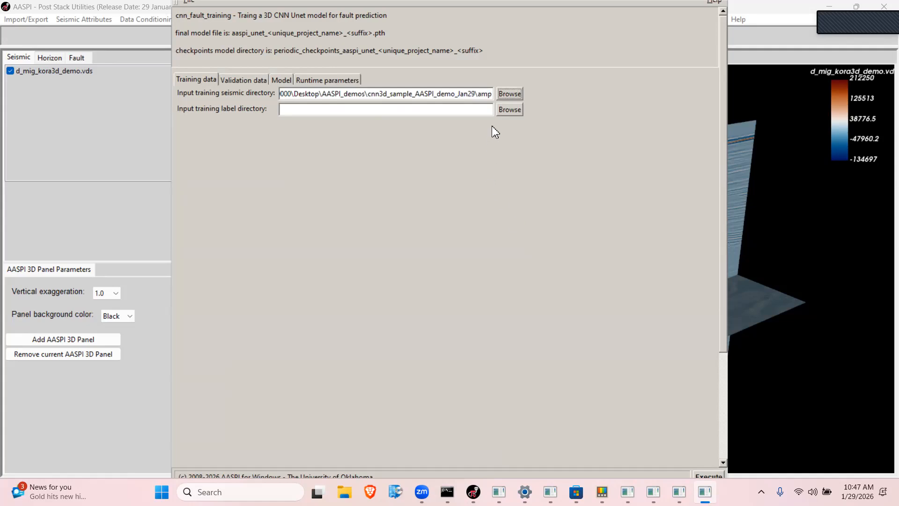
# - Set the input training label directory to the label folder inside cnn3d_sample_AASPI_demo_Jan29
pyautogui.doubleClick(478, 94)
pyautogui.hotkey('ctrl', 'c')
pyautogui.click(470, 109)
pyautogui.hotkey('ctrl', 'v')
pyautogui.click(505, 111)
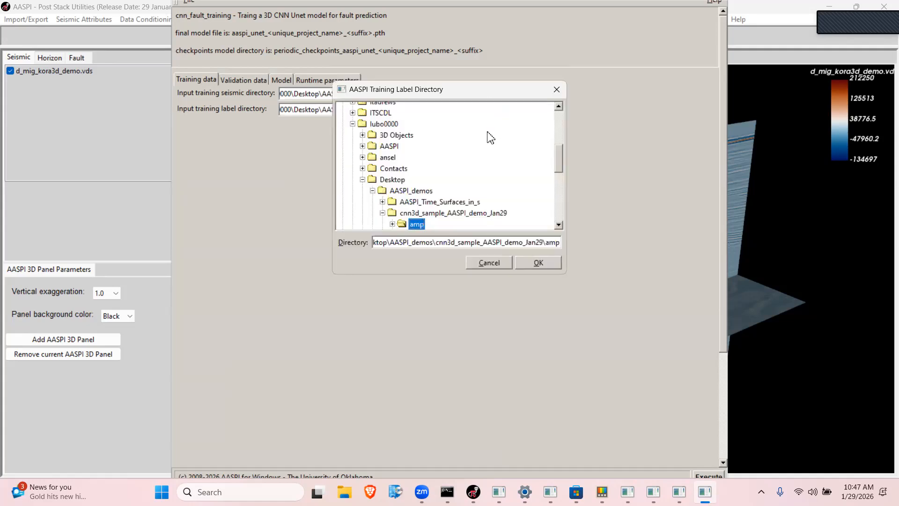
pyautogui.scroll(-1, 424, 209)
pyautogui.click(418, 202)
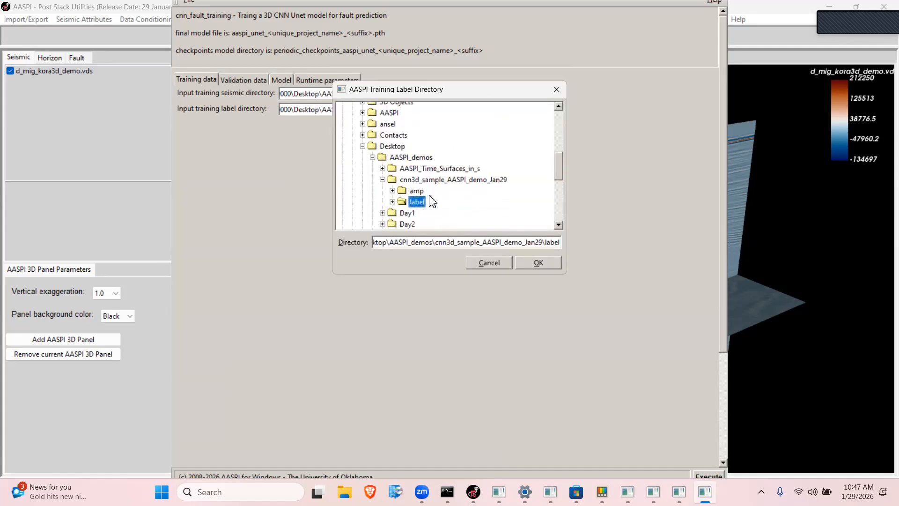
pyautogui.click(536, 265)
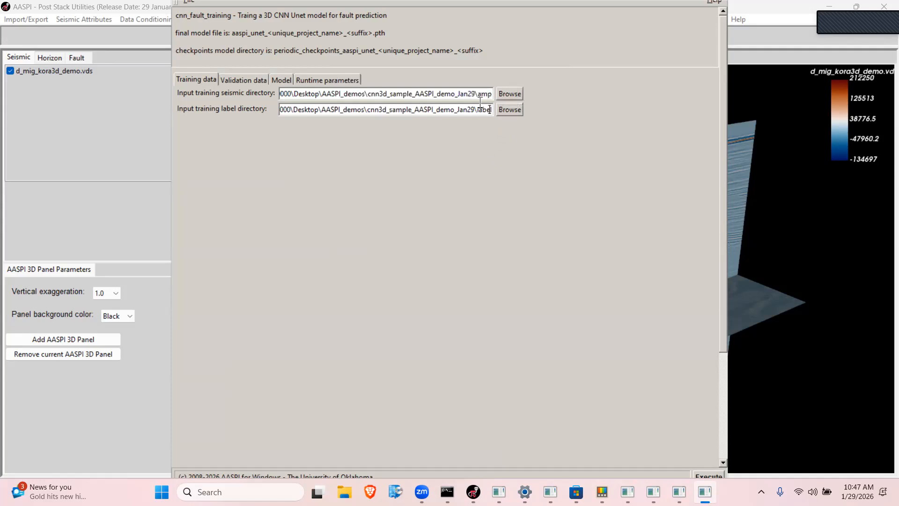
# - Set the new CNN model's number of layers to 1 and its number of initial filters to 16
pyautogui.click(247, 80)
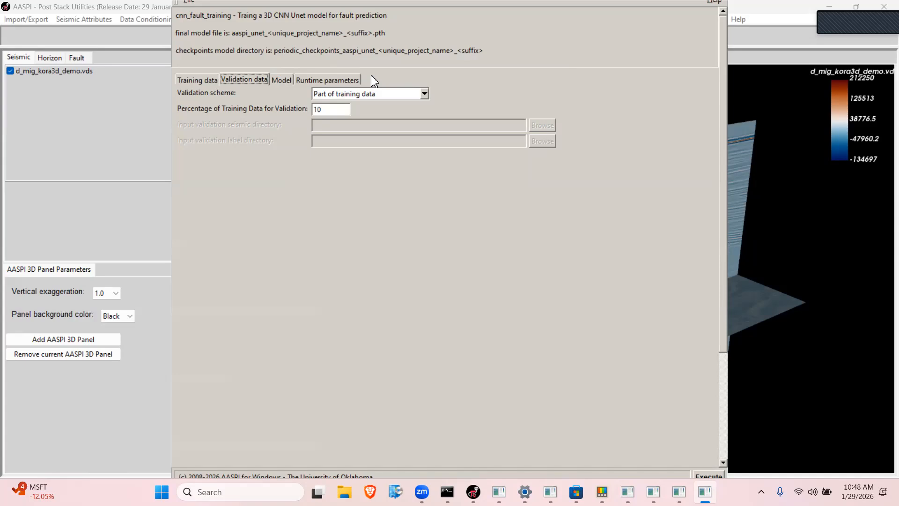
pyautogui.click(282, 81)
pyautogui.moveTo(723, 120); pyautogui.dragTo(721, 167)
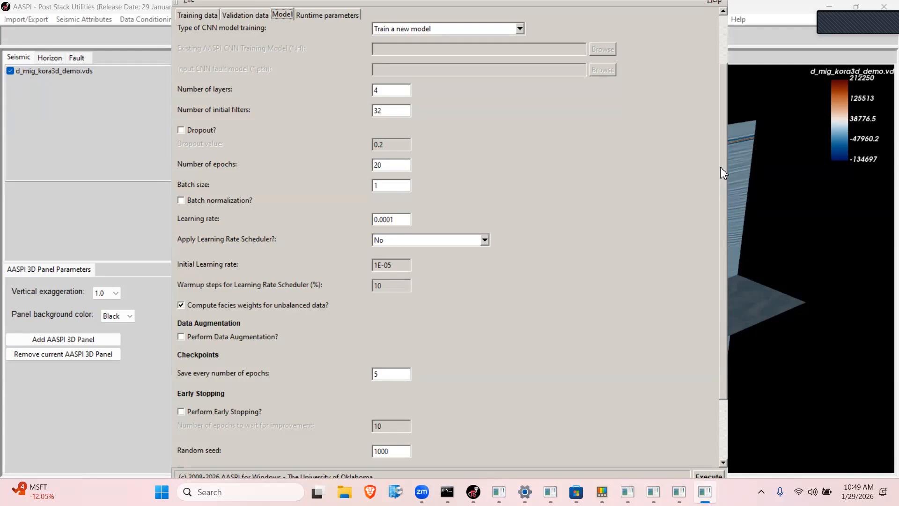
pyautogui.doubleClick(400, 89)
pyautogui.write('1')
pyautogui.doubleClick(395, 112)
pyautogui.write('16')
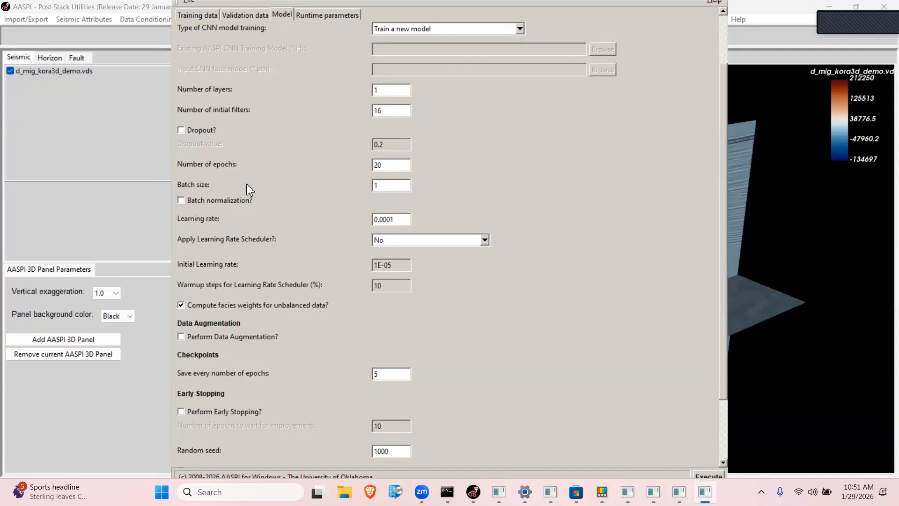
# - Set the number of training epochs to 1 and turn on the learning rate scheduler
pyautogui.doubleClick(393, 163)
pyautogui.write('1')
pyautogui.doubleClick(377, 186)
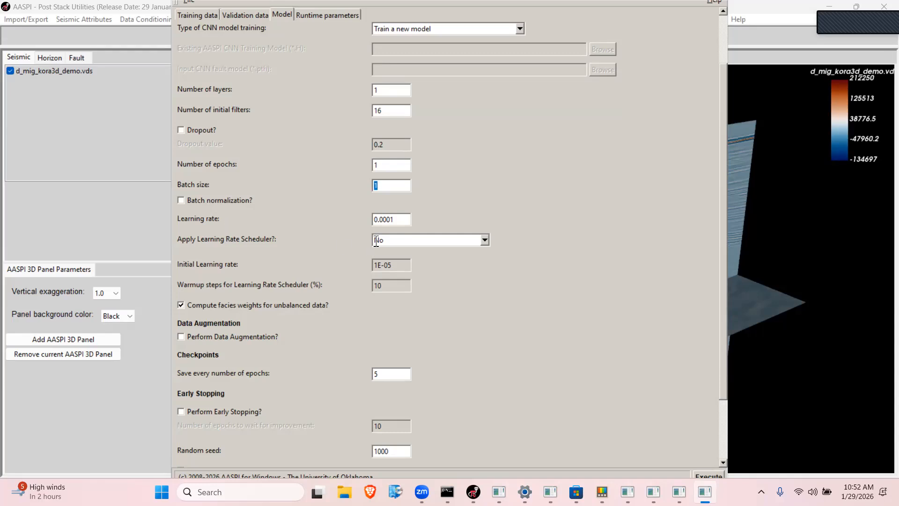
pyautogui.click(398, 222)
pyautogui.click(446, 239)
pyautogui.click(438, 261)
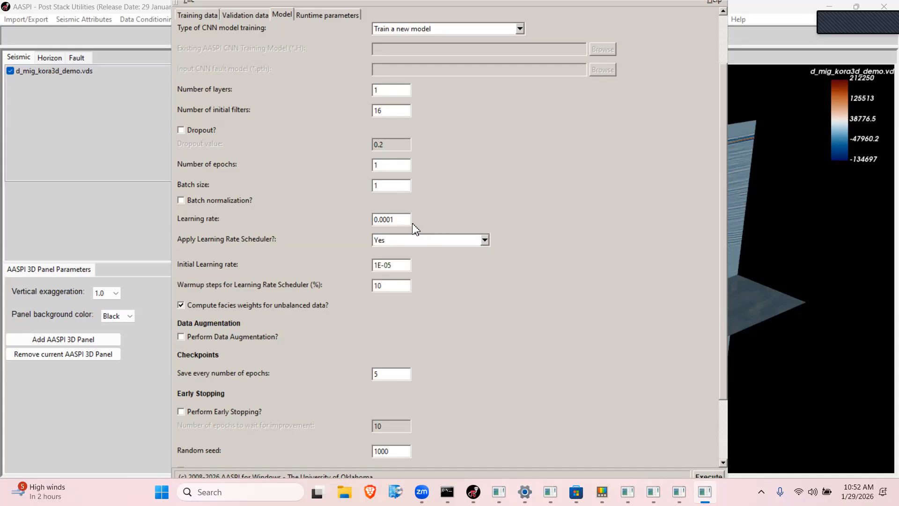
pyautogui.click(404, 270)
pyautogui.moveTo(397, 263); pyautogui.dragTo(373, 258)
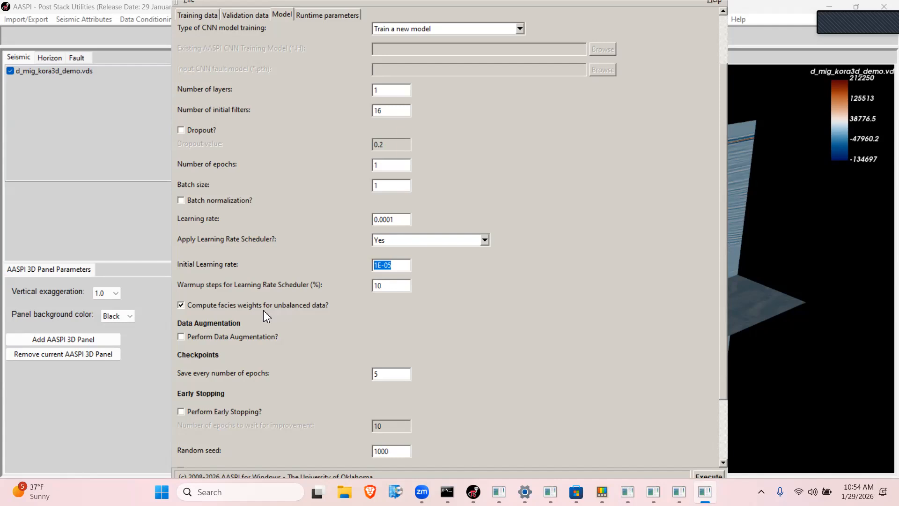
# - Enable data augmentation for the training and check the checkpoint and early stopping settings
pyautogui.click(181, 338)
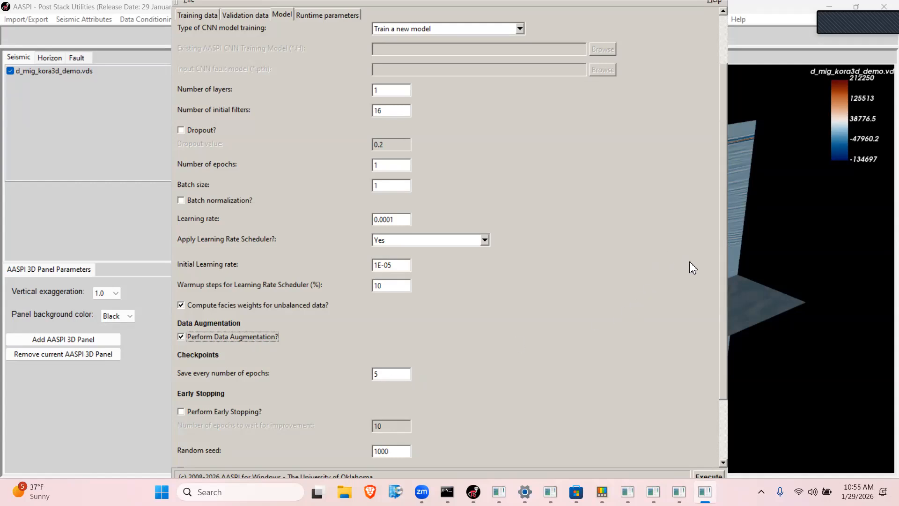
pyautogui.moveTo(720, 260); pyautogui.dragTo(715, 336)
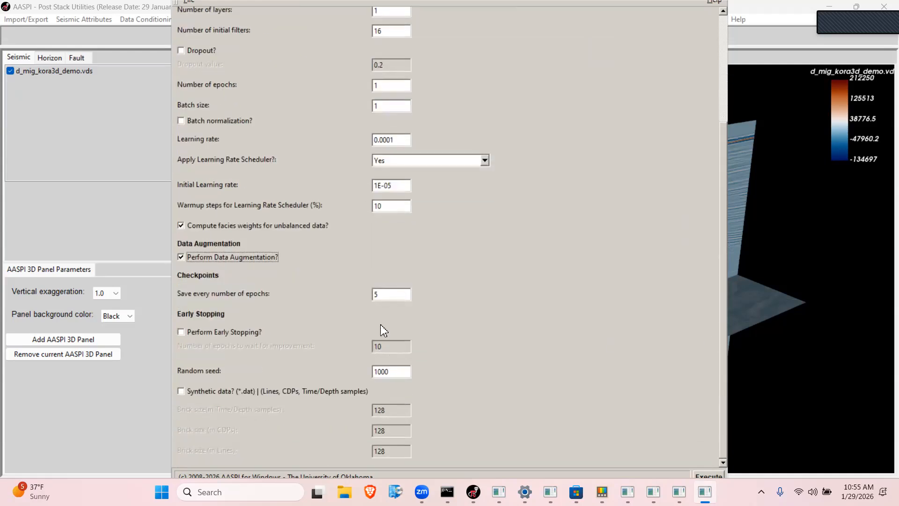
pyautogui.click(377, 294)
pyautogui.moveTo(723, 230); pyautogui.dragTo(715, 137)
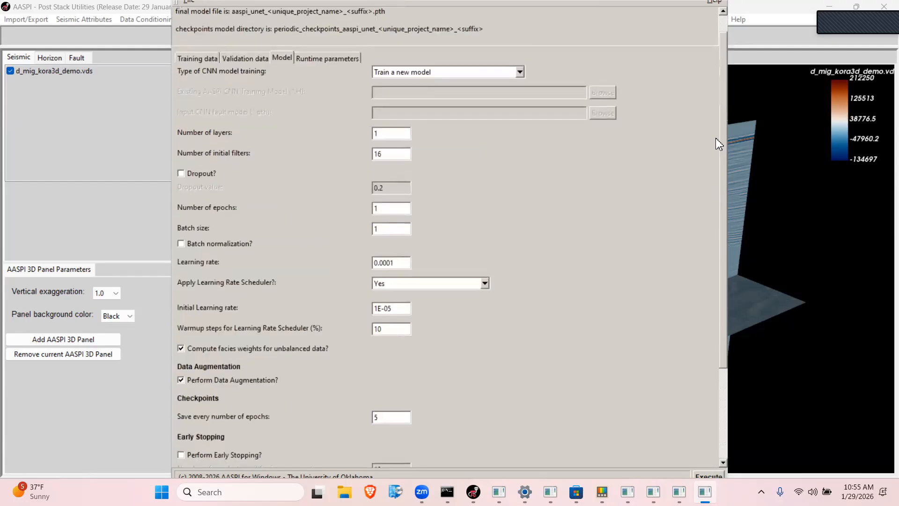
# - Examine the runtime parameters of the CNN fault training, including GPU use, project name and suffix
pyautogui.click(357, 62)
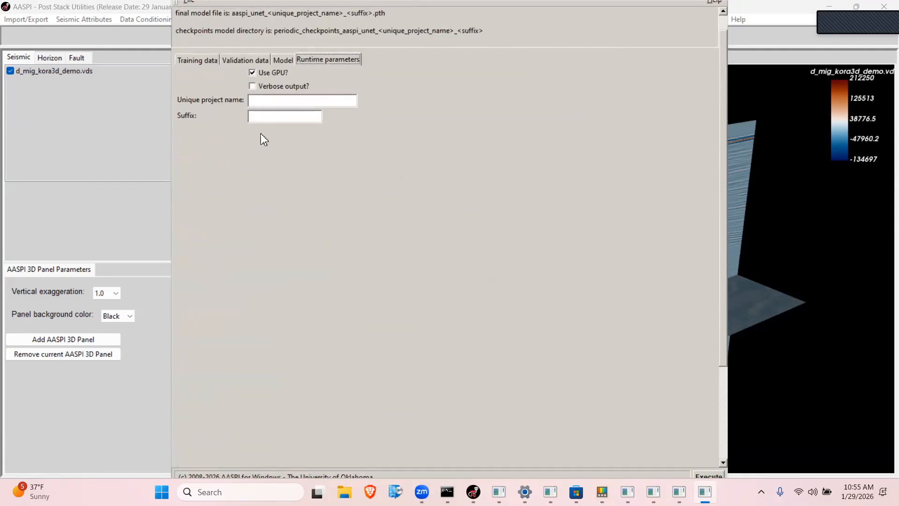
pyautogui.click(181, 63)
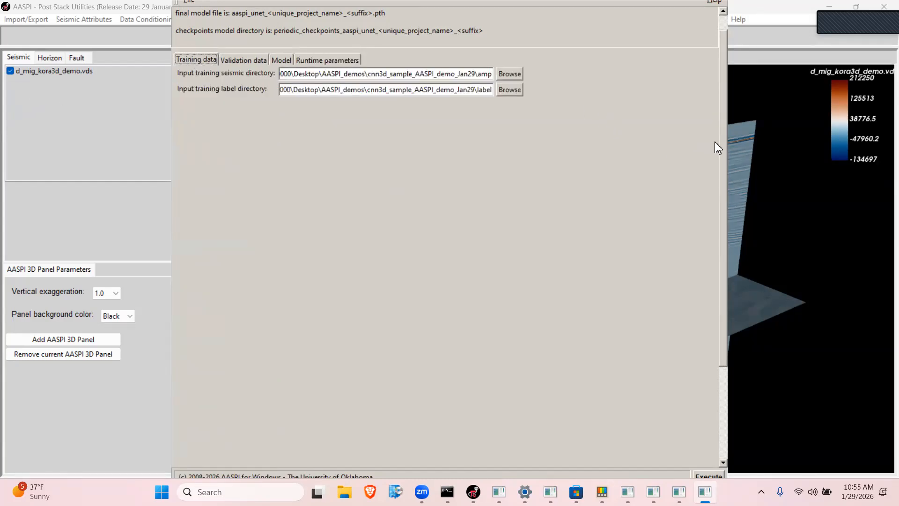
pyautogui.scroll(-1, 714, 142)
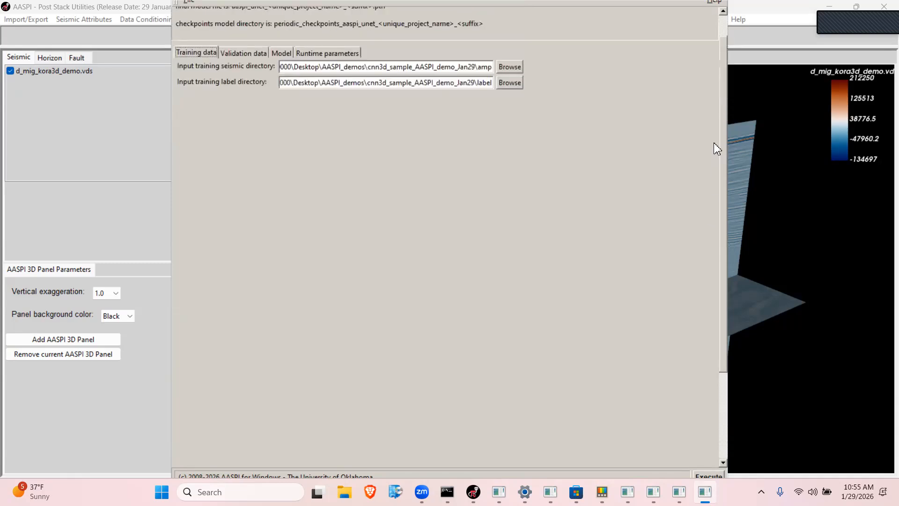
pyautogui.scroll(2, 714, 142)
pyautogui.click(325, 79)
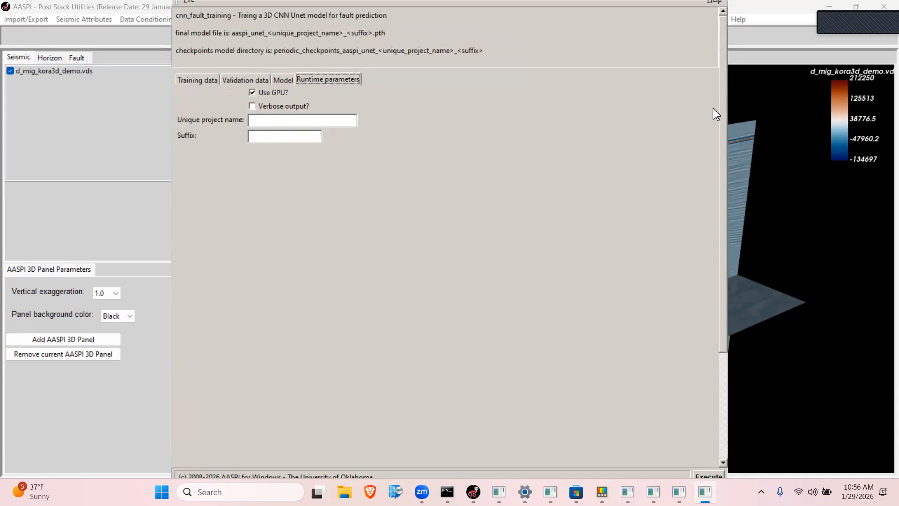
pyautogui.scroll(-5, 714, 110)
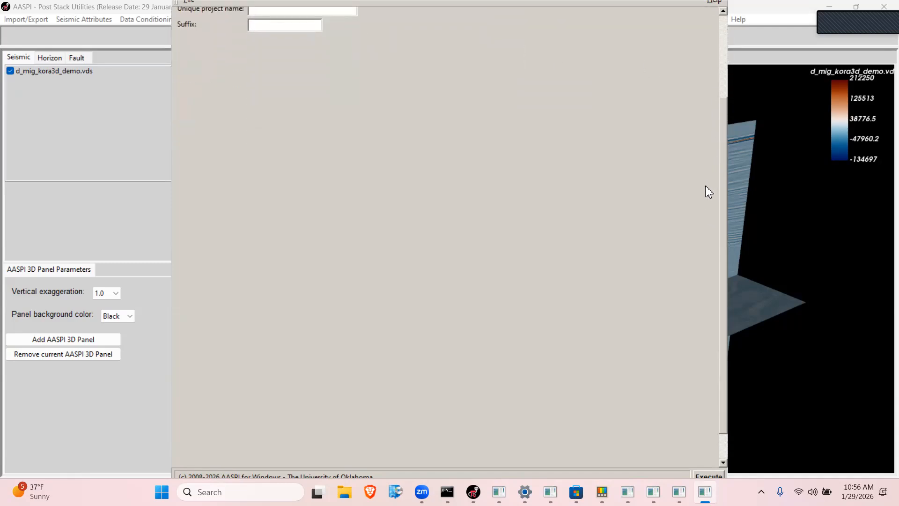
pyautogui.scroll(-1, 706, 188)
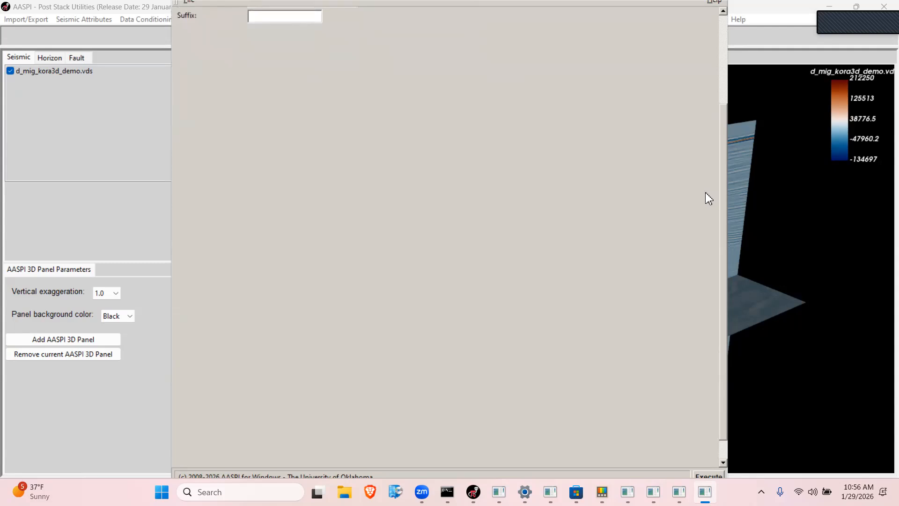
# - Open the CNN Fault Prediction tool of the custom model workflow and enable the use of a custom AASPI CNN training model
pyautogui.click(148, 89)
pyautogui.click(172, 20)
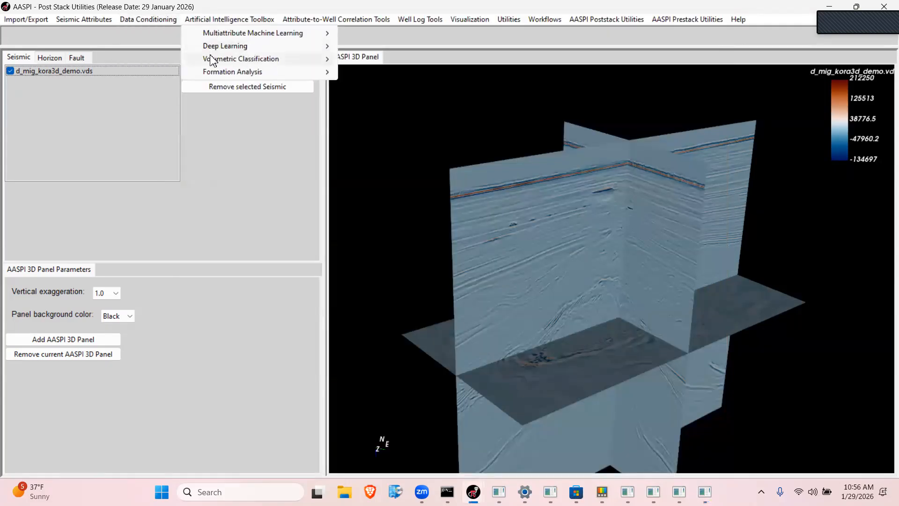
pyautogui.moveTo(307, 46)
pyautogui.moveTo(421, 46)
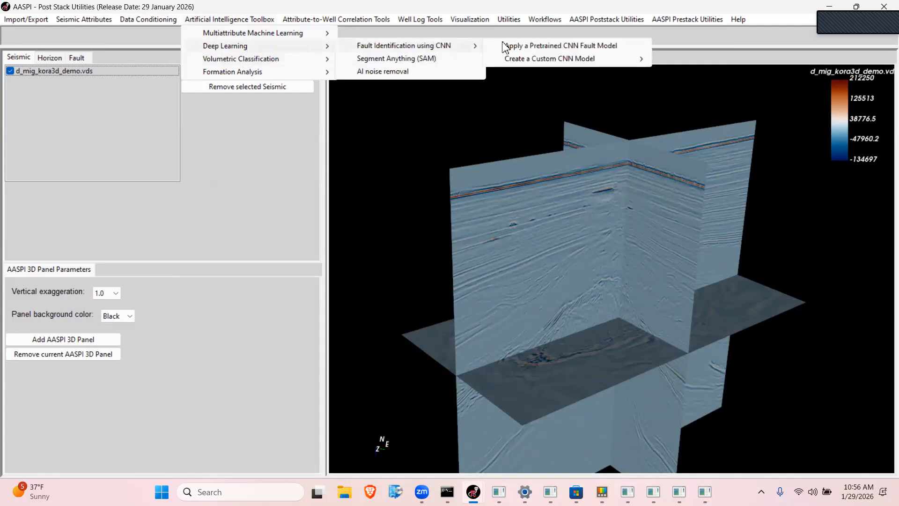
pyautogui.moveTo(540, 57)
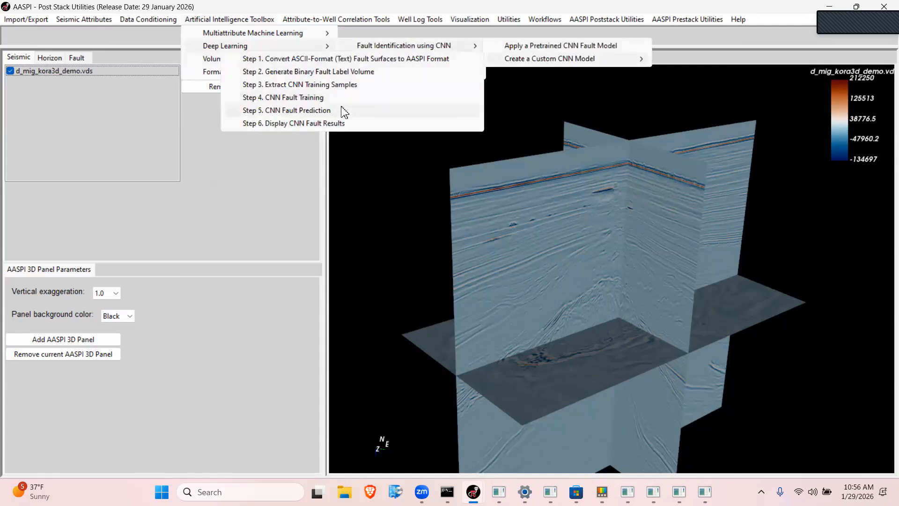
pyautogui.click(328, 110)
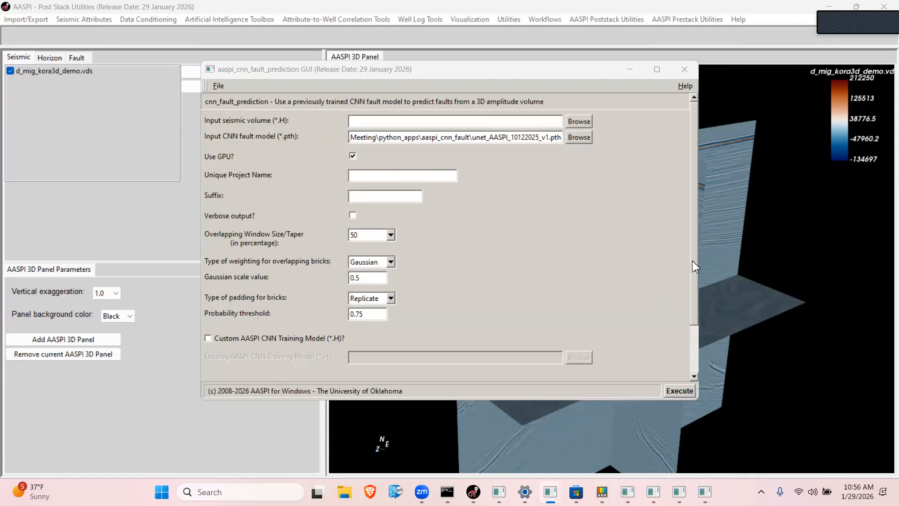
pyautogui.scroll(-2, 353, 308)
pyautogui.click(208, 317)
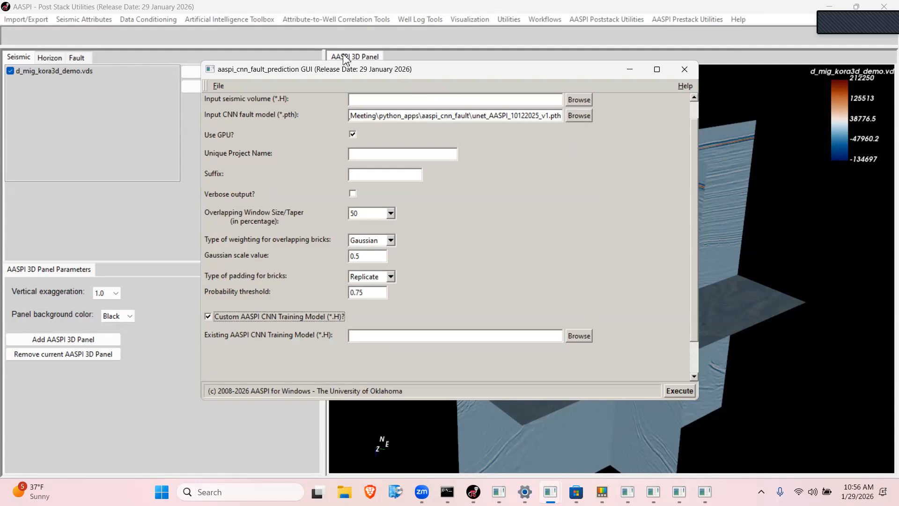
# - Open a new CNN Fault Training form and set the type of model training to Continue training an existing model
pyautogui.click(230, 19)
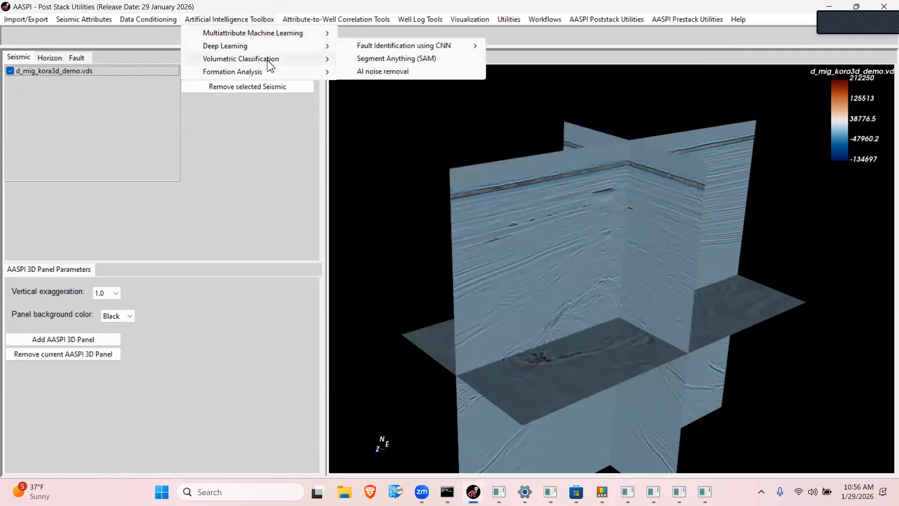
pyautogui.moveTo(328, 58)
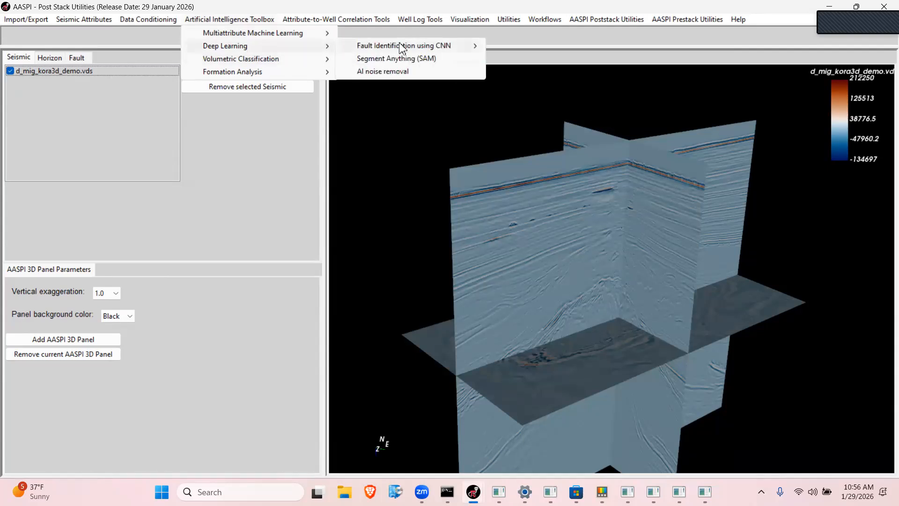
pyautogui.moveTo(401, 47)
pyautogui.moveTo(521, 60)
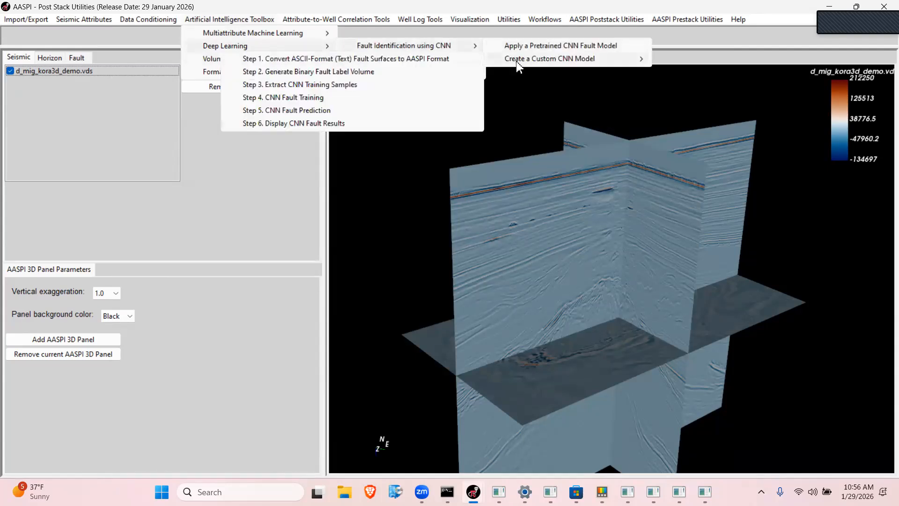
pyautogui.click(322, 100)
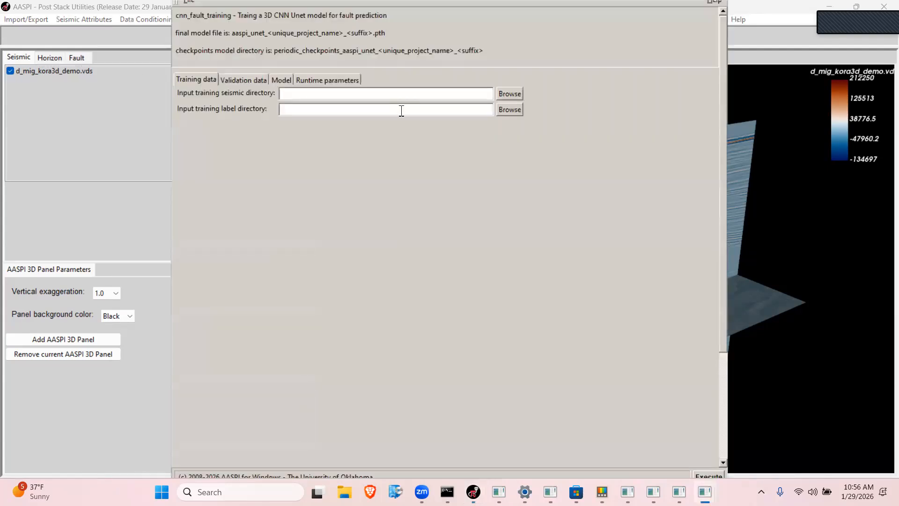
pyautogui.click(281, 80)
pyautogui.click(520, 94)
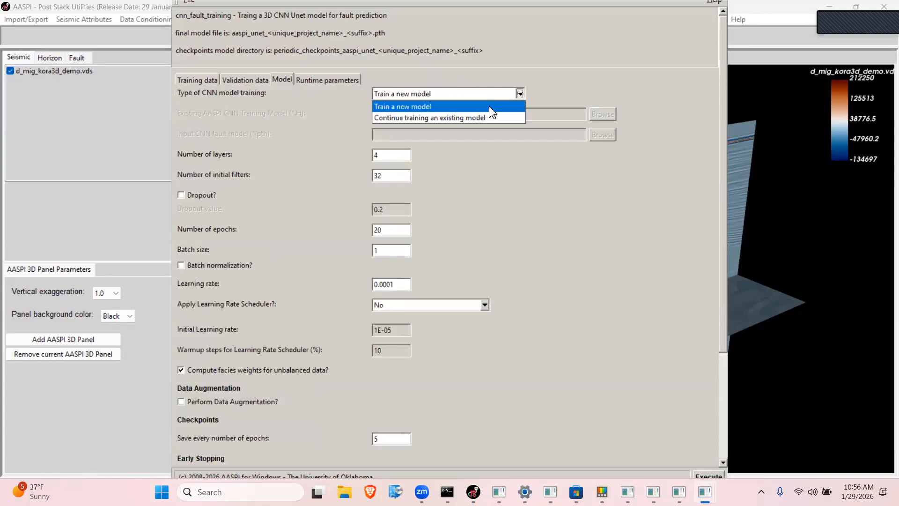
pyautogui.click(488, 117)
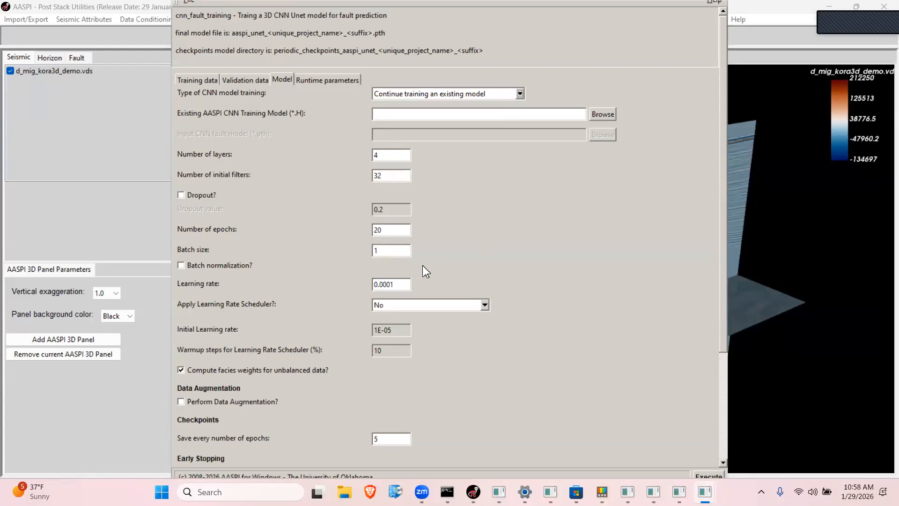
# - Return to the main AASPI window and show the list of loaded horizons
pyautogui.moveTo(397, 285); pyautogui.dragTo(348, 271)
pyautogui.click(755, 258)
pyautogui.click(52, 56)
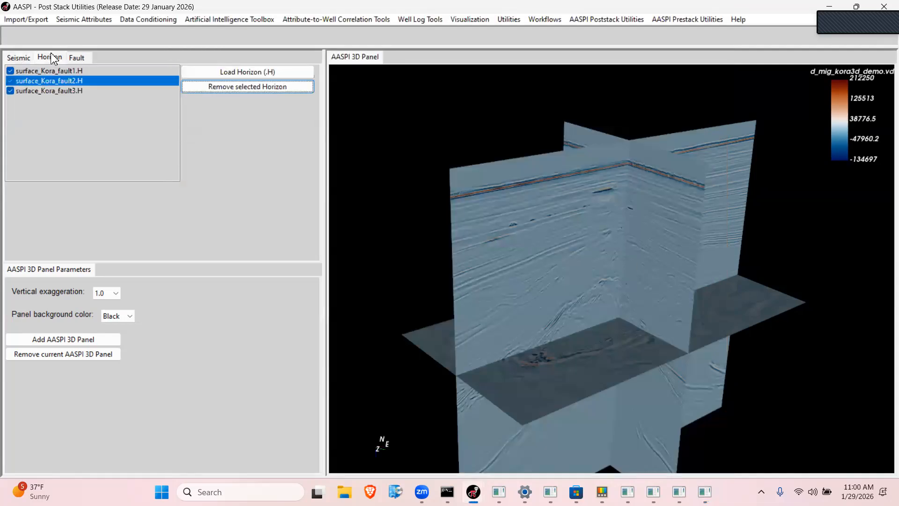